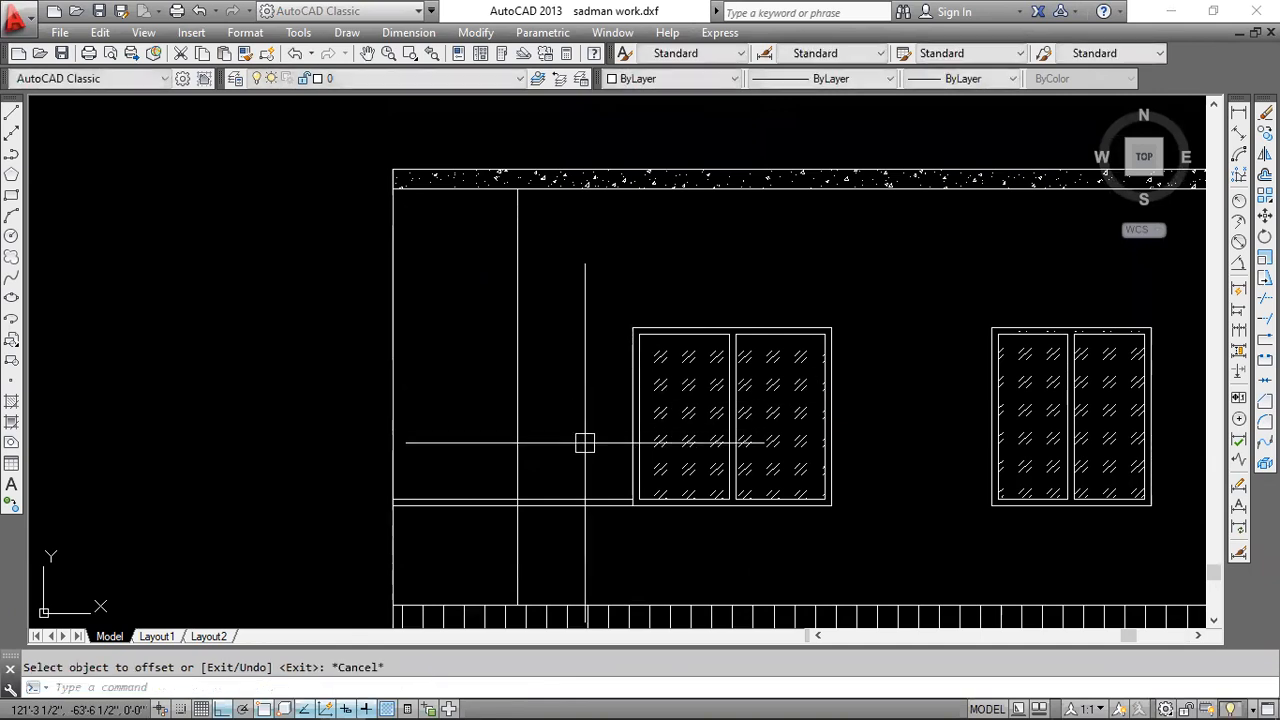
- Copy the pair of horizontal band lines at the first window's sill up to that window's top-left corner
{"action": "type", "text": "o"}
{"action": "key", "text": "Return"}
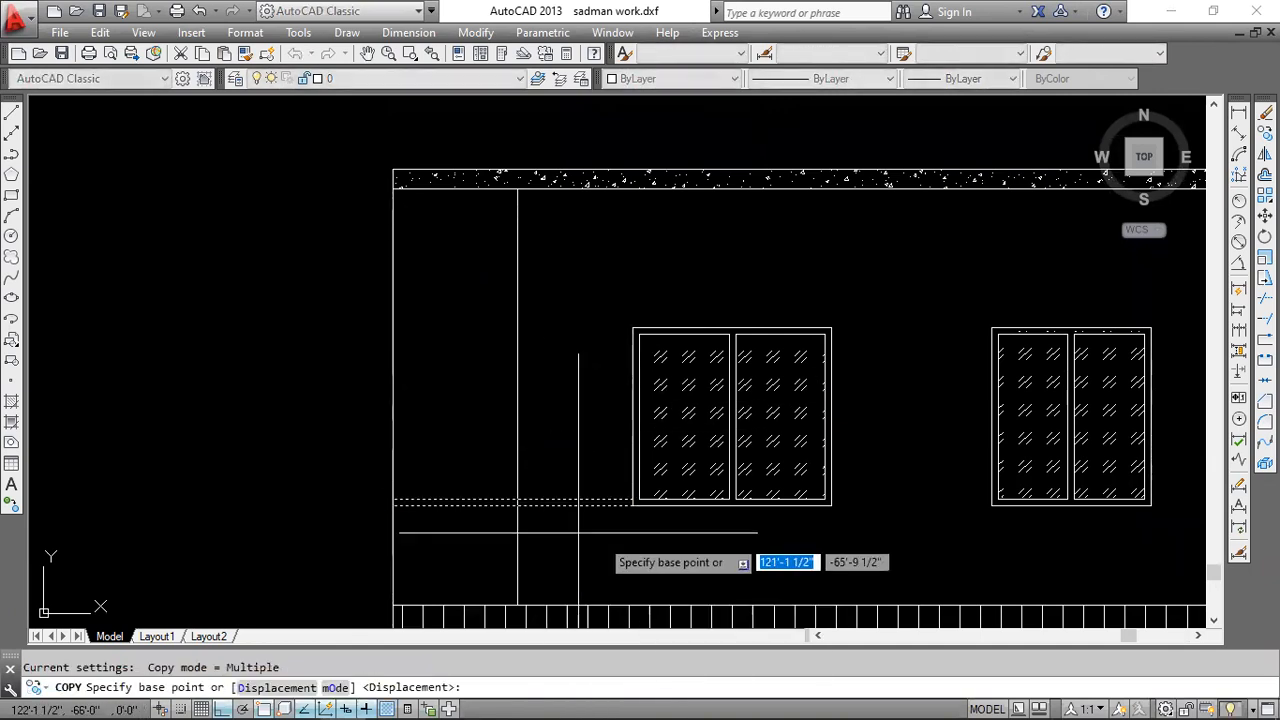
{"action": "scroll", "coordinate": [636, 497], "scroll_direction": "up", "scroll_amount": 3}
{"action": "left_click", "coordinate": [637, 513]}
{"action": "middle_click_drag", "start_coordinate": [673, 307], "coordinate": [658, 607]}
{"action": "left_click", "coordinate": [622, 357]}
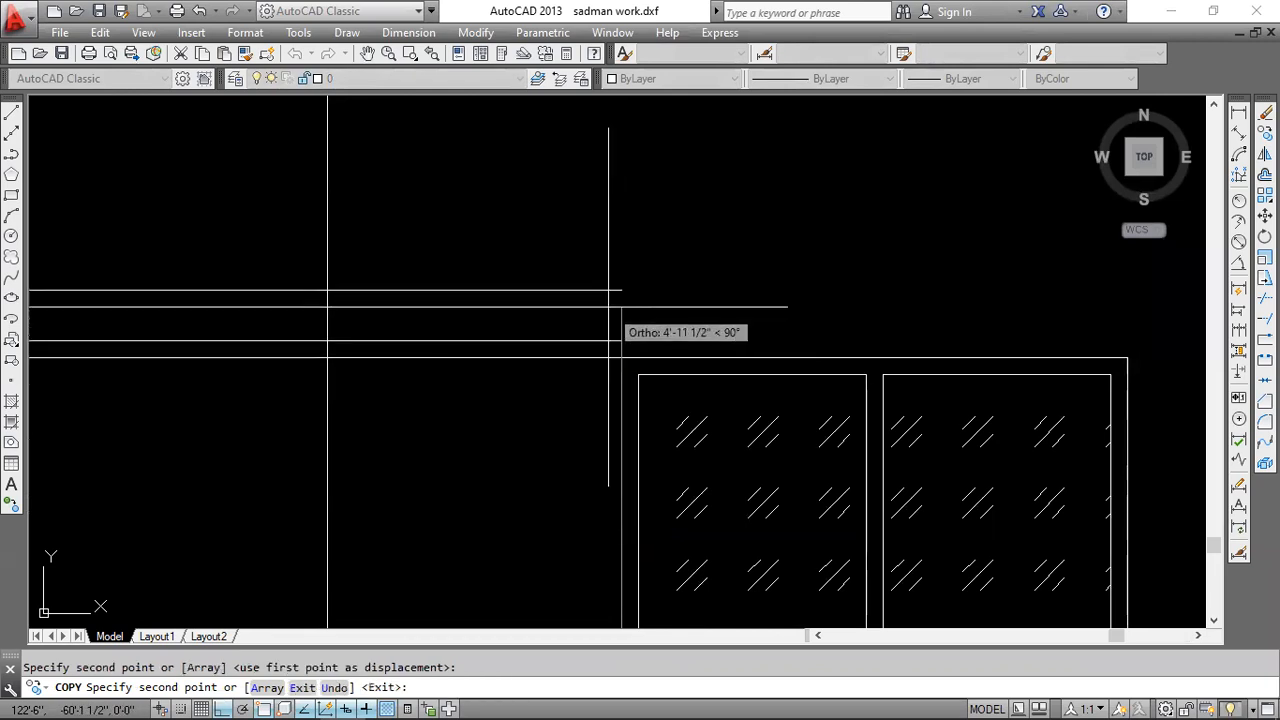
{"action": "key", "text": "Escape"}
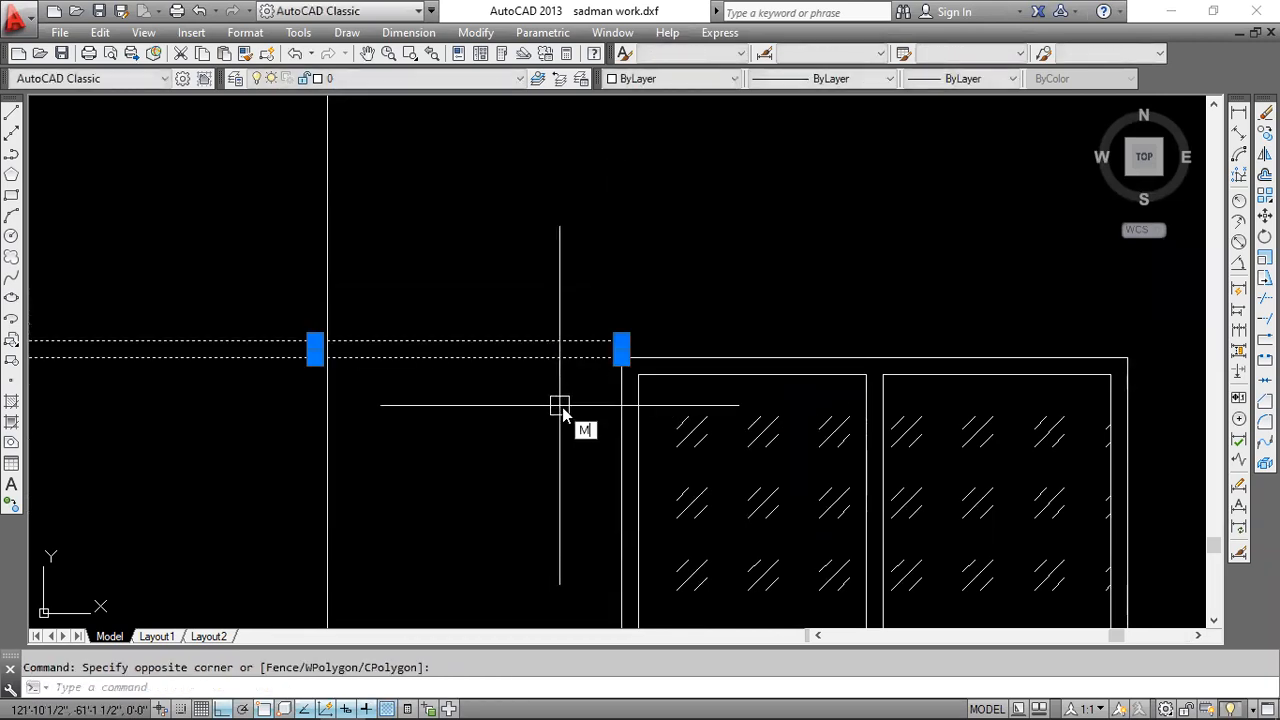
- Move the copied pair of lines down 2 inches so the upper line meets the first window's top edge
{"action": "key", "text": "Return"}
{"action": "scroll", "coordinate": [630, 365], "scroll_direction": "up", "scroll_amount": 3}
{"action": "left_click", "coordinate": [563, 300]}
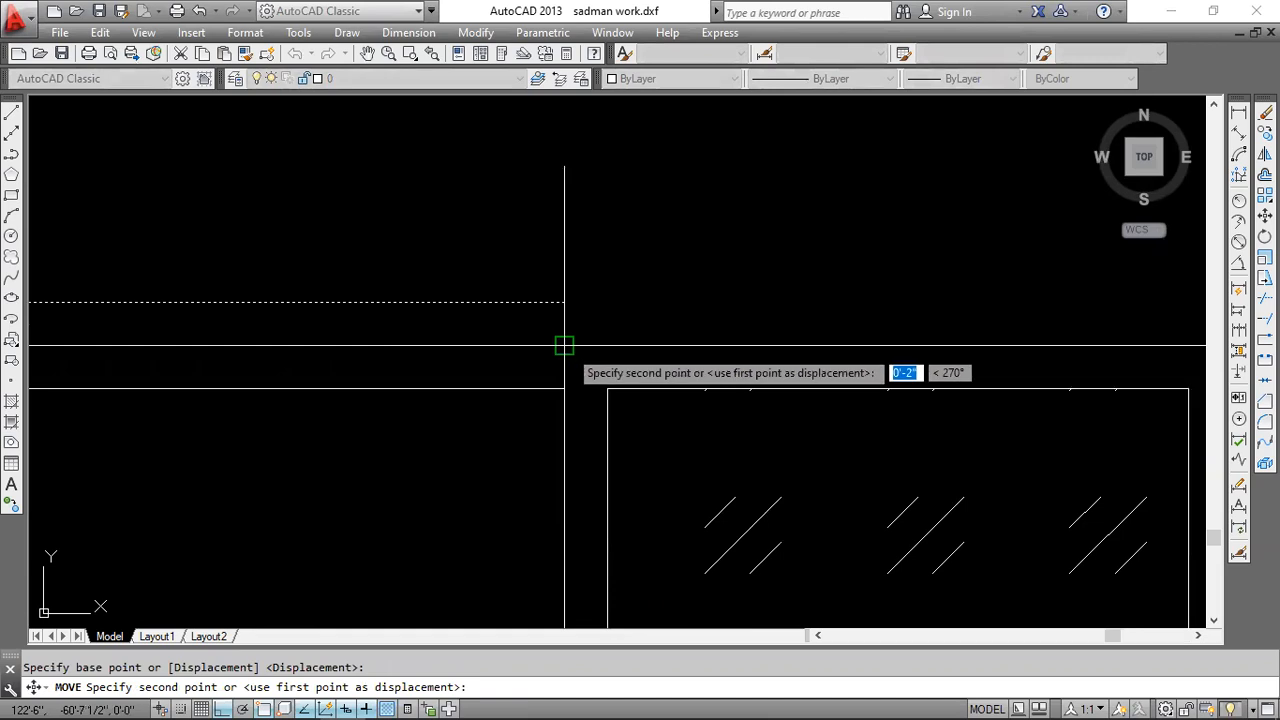
{"action": "key", "text": "Escape"}
{"action": "scroll", "coordinate": [700, 360], "scroll_direction": "down", "scroll_amount": 5}
{"action": "mouse_move", "coordinate": [642, 367]}
{"action": "middle_mouse_down"}
{"action": "mouse_move", "coordinate": [543, 380]}
{"action": "mouse_move", "coordinate": [608, 352]}
{"action": "middle_mouse_up"}
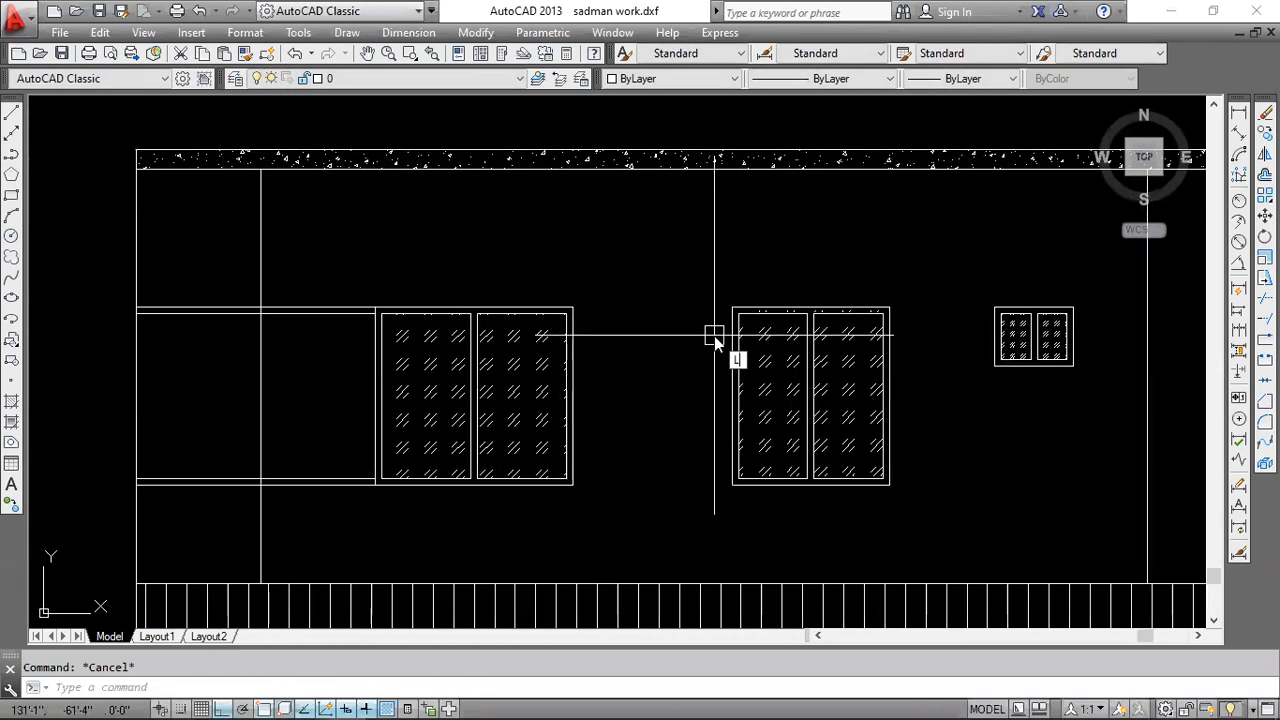
- Draw a horizontal line joining the top corners of the two large windows, ending exactly on the second window's outer frame
{"action": "key", "text": "Return"}
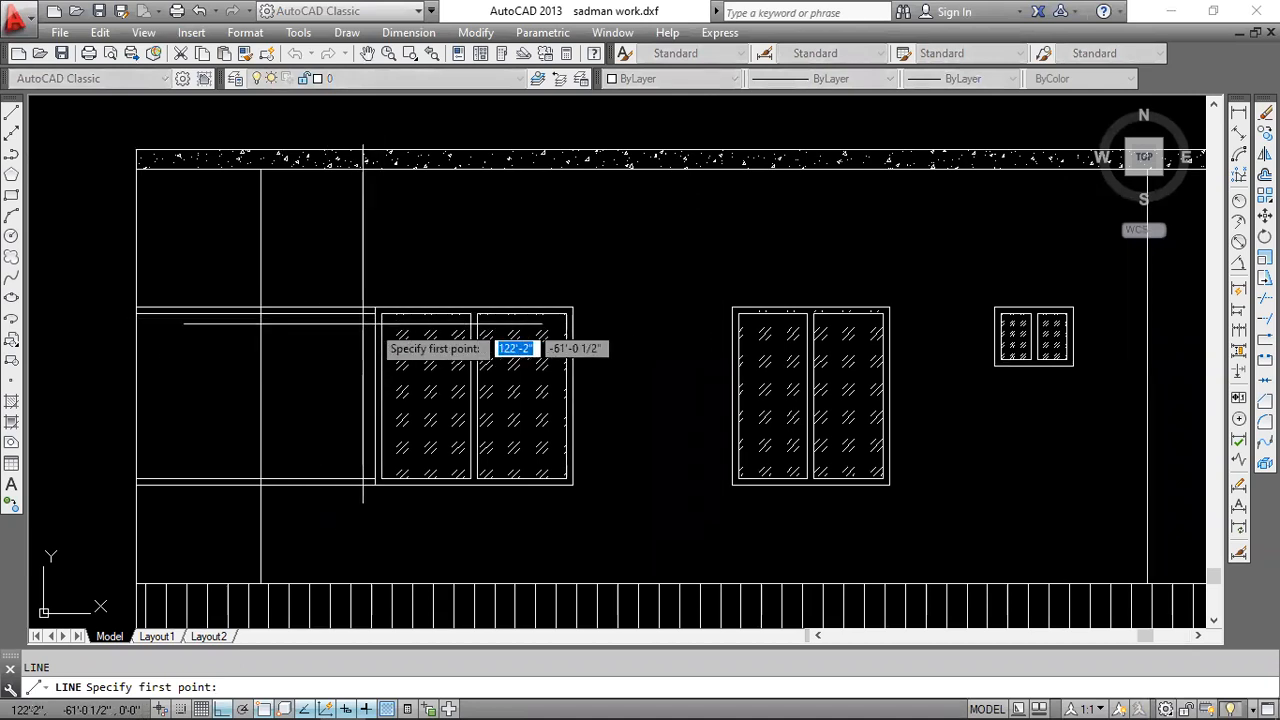
{"action": "middle_click_drag", "start_coordinate": [943, 351], "coordinate": [811, 338]}
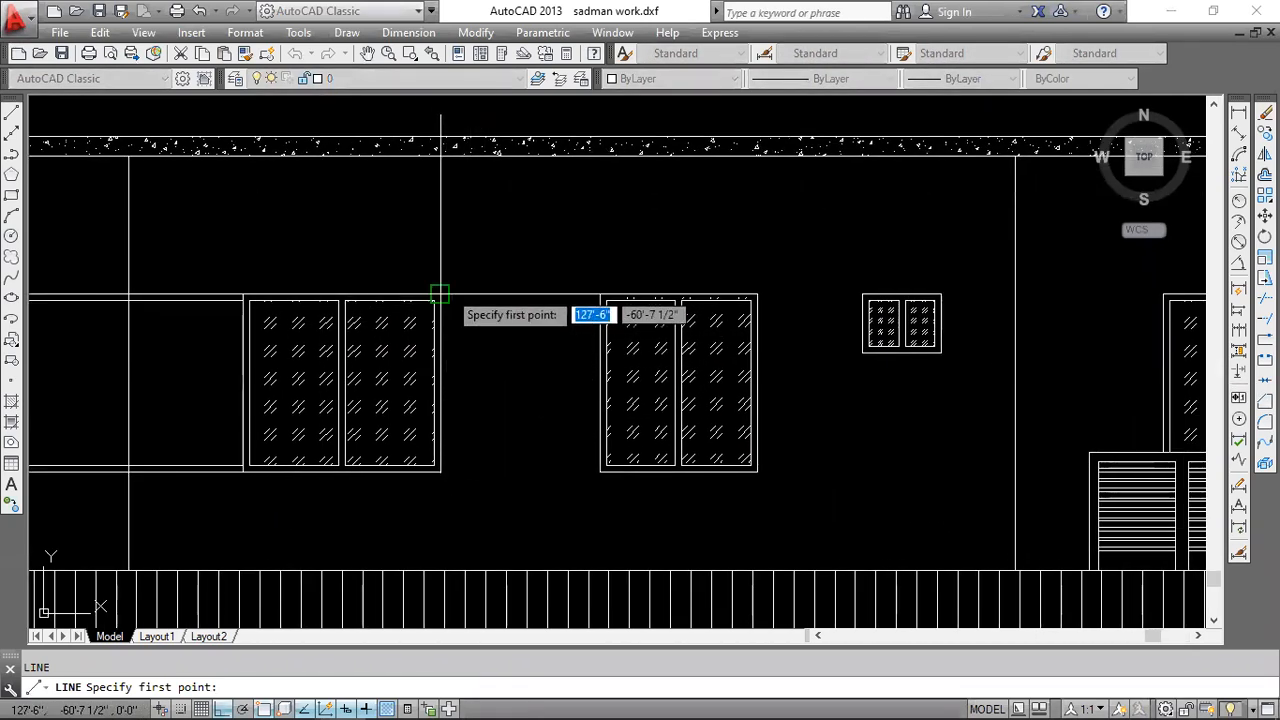
{"action": "scroll", "coordinate": [440, 294], "scroll_direction": "up", "scroll_amount": 2}
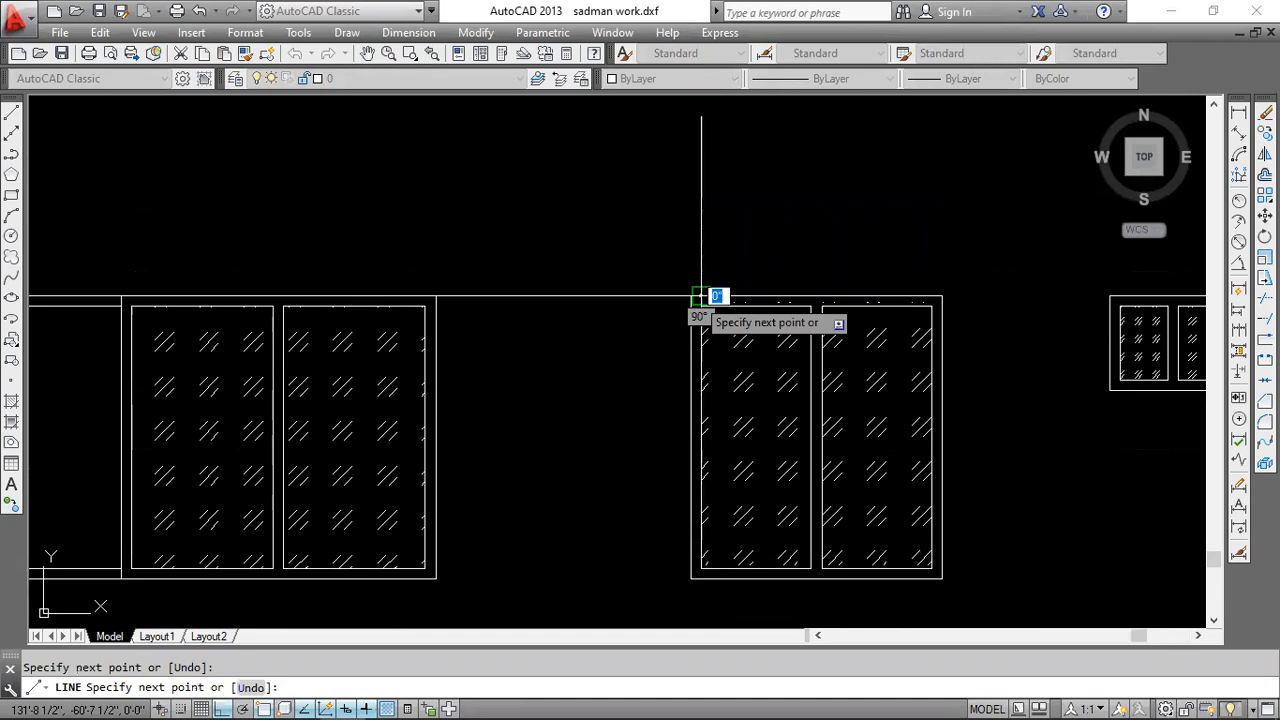
{"action": "scroll", "coordinate": [701, 296], "scroll_direction": "up", "scroll_amount": 2}
{"action": "key", "text": "Escape"}
{"action": "left_click", "coordinate": [657, 276]}
{"action": "left_click", "coordinate": [623, 312]}
{"action": "scroll", "coordinate": [700, 292], "scroll_direction": "up", "scroll_amount": 2}
{"action": "left_click", "coordinate": [700, 292]}
{"action": "left_click", "coordinate": [674, 292]}
- Offset the line between the two large windows 2 inches downward
{"action": "type", "text": "o"}
{"action": "key", "text": "Return"}
{"action": "type", "text": "2"}
{"action": "key", "text": "Return"}
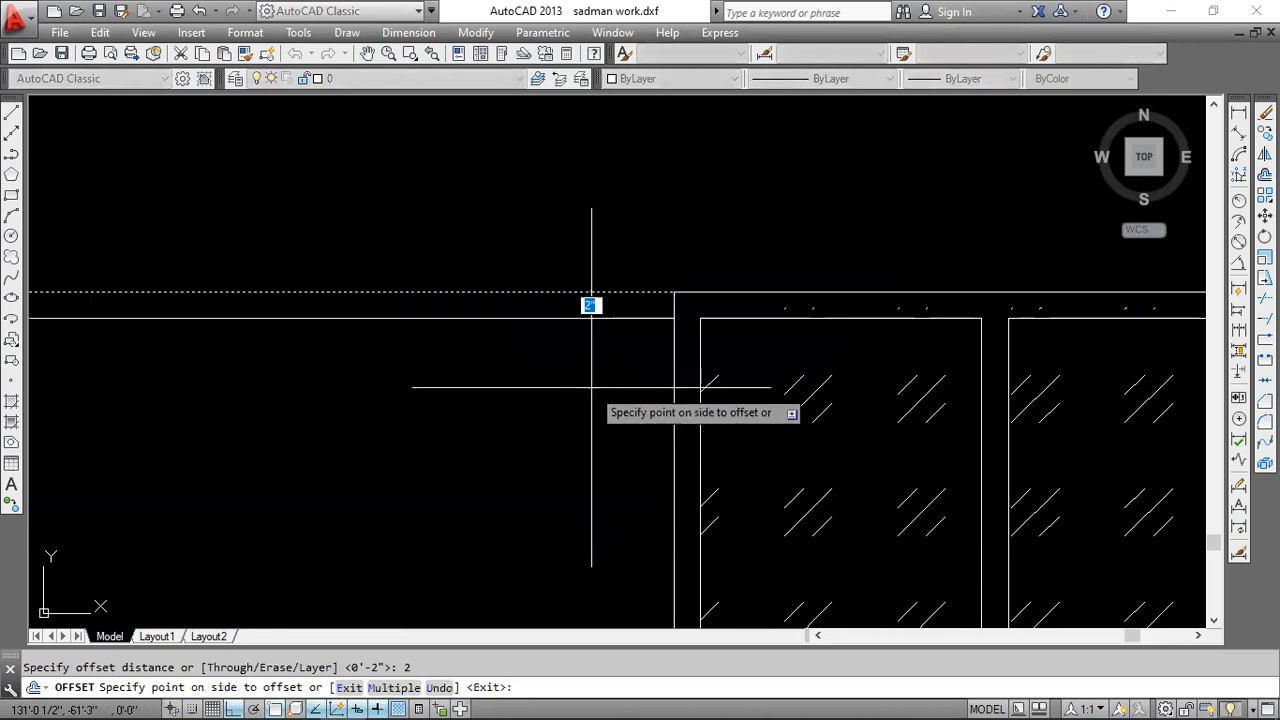
{"action": "left_click", "coordinate": [590, 306]}
{"action": "scroll", "coordinate": [703, 325], "scroll_direction": "down", "scroll_amount": 3}
{"action": "left_click", "coordinate": [647, 274]}
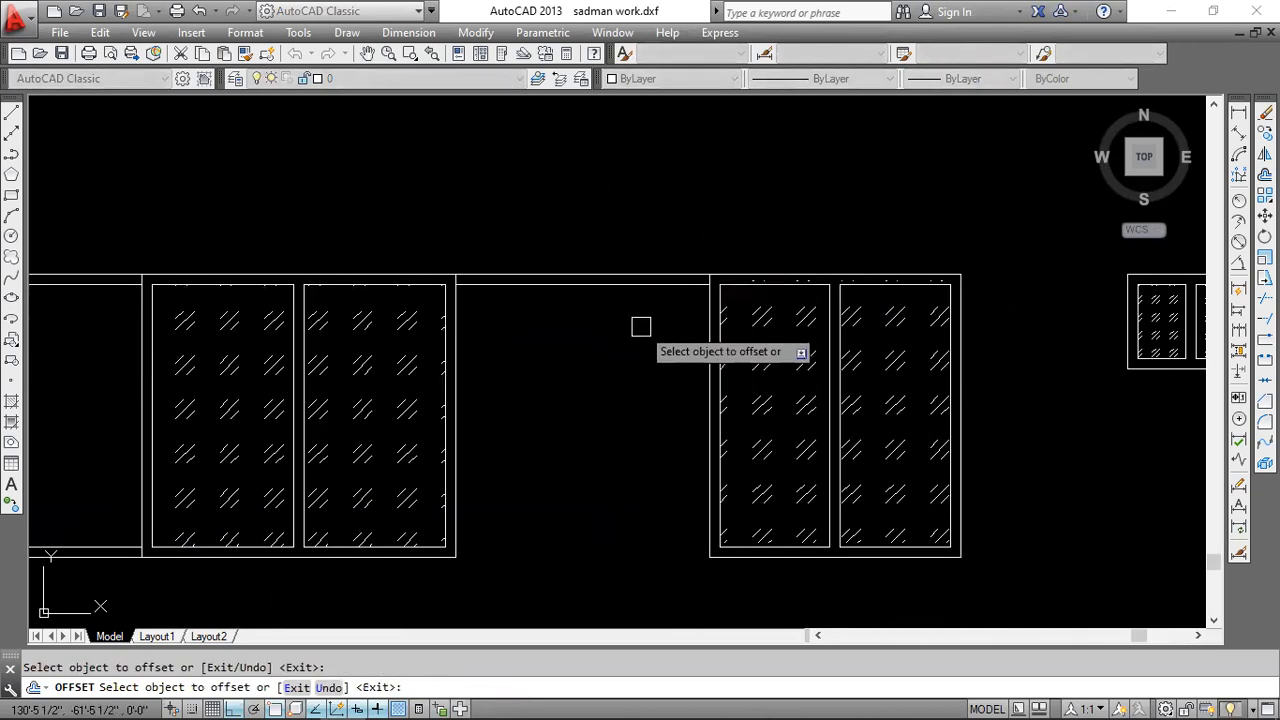
{"action": "key", "text": "Escape"}
{"action": "key", "text": "Escape"}
- Copy the two band lines between the large windows down to the first window's bottom-right corner
{"action": "left_click", "coordinate": [663, 217]}
{"action": "left_click", "coordinate": [624, 318]}
{"action": "type", "text": "c"}
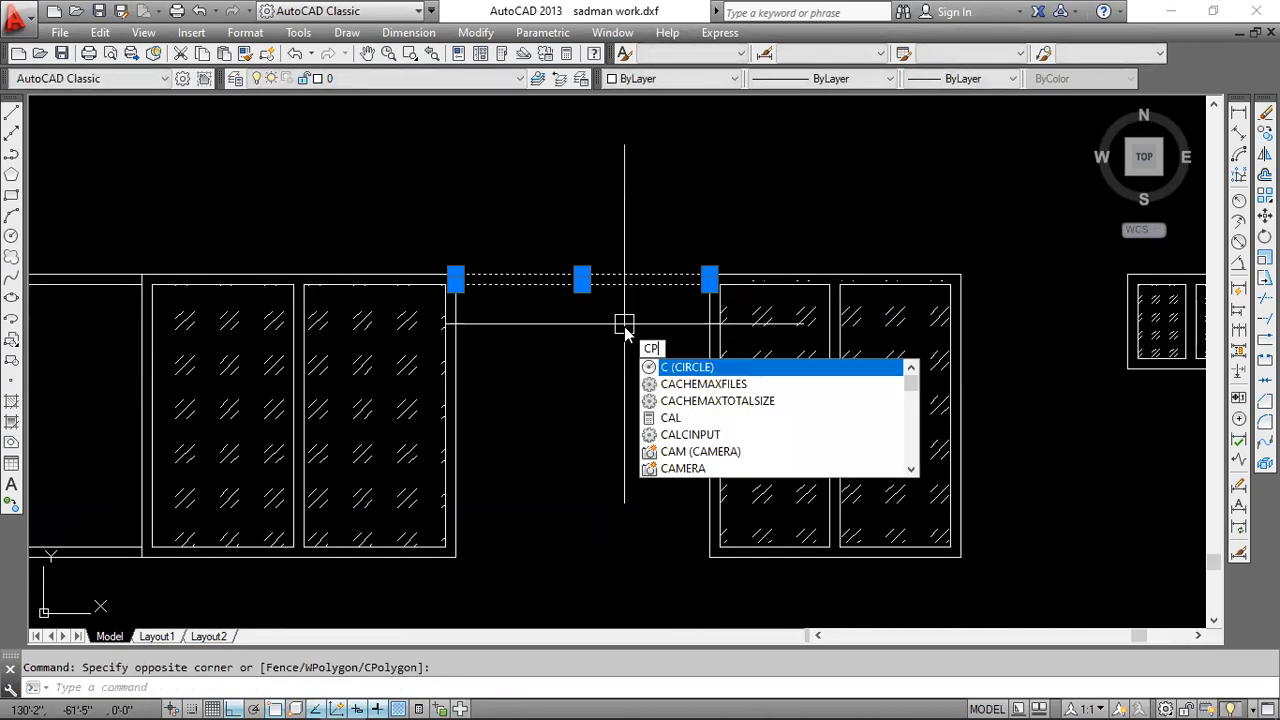
{"action": "type", "text": "o"}
{"action": "key", "text": "Return"}
{"action": "left_click", "coordinate": [450, 277]}
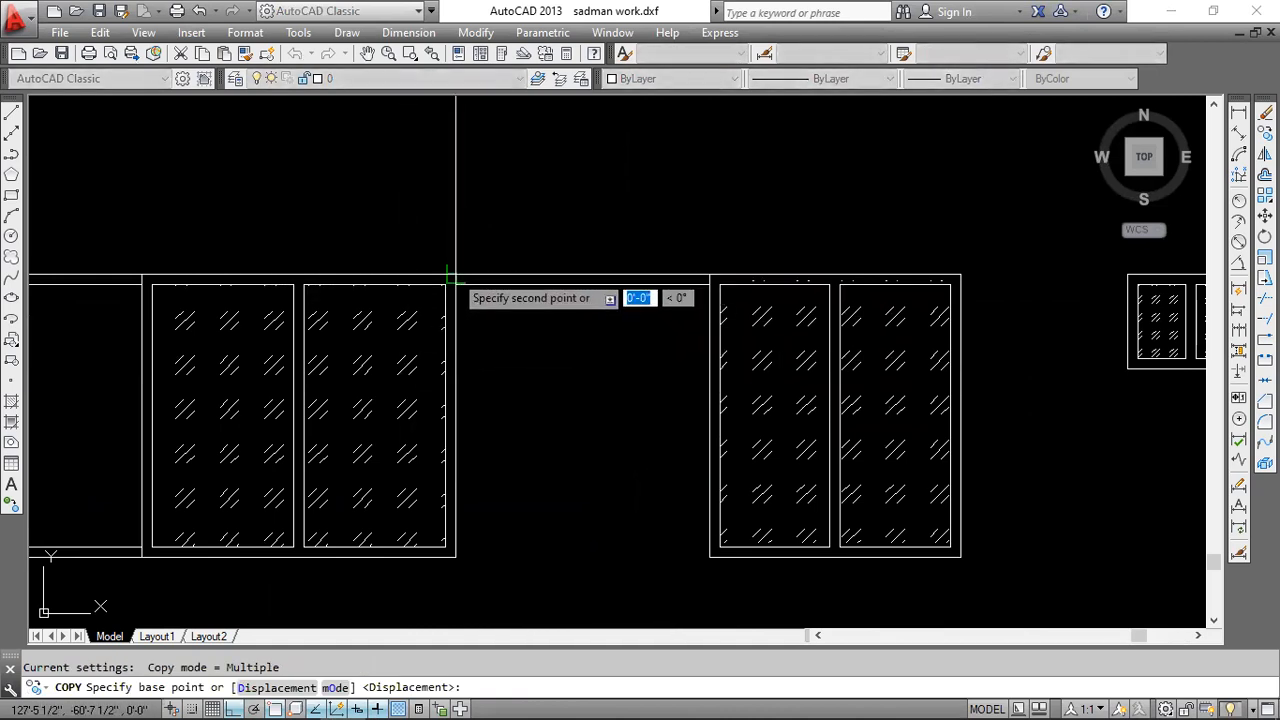
{"action": "scroll", "coordinate": [458, 556], "scroll_direction": "up", "scroll_amount": 2}
{"action": "left_click", "coordinate": [460, 560]}
{"action": "key", "text": "Escape"}
- Move the copied lower pair up so its bottom line aligns with the windows' bottom edge
{"action": "left_click", "coordinate": [531, 593]}
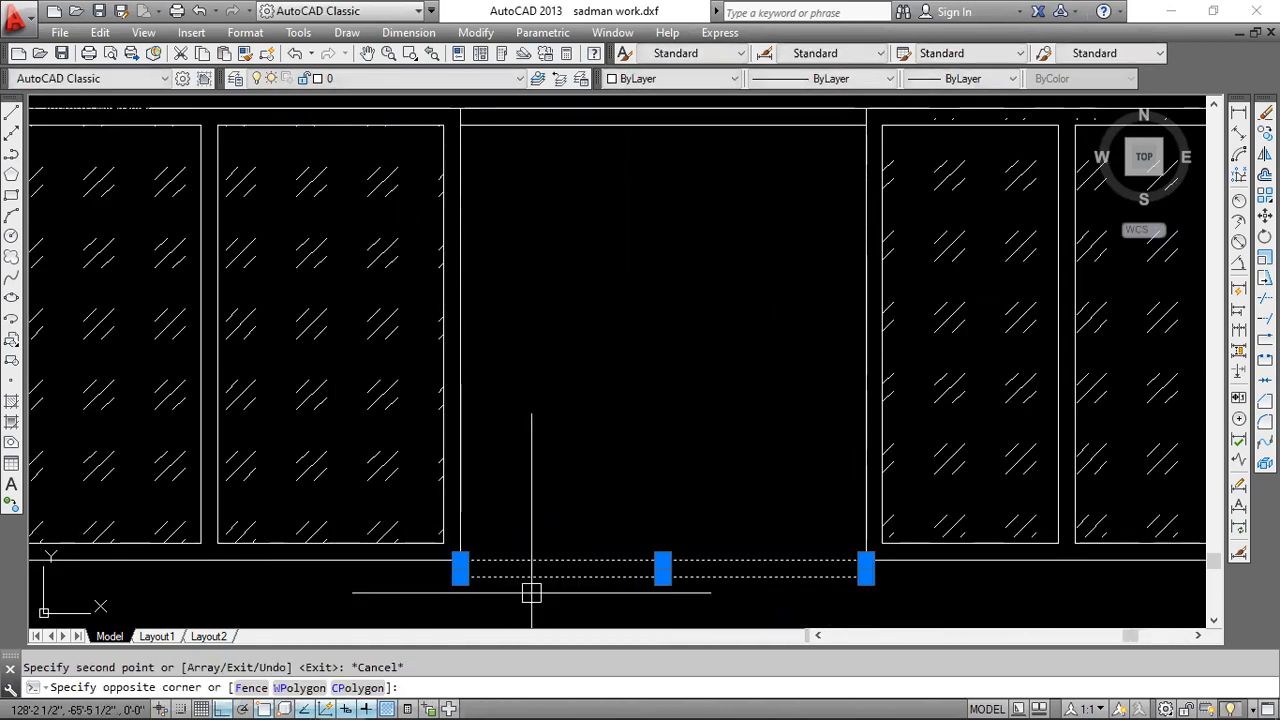
{"action": "type", "text": "m"}
{"action": "key", "text": "Return"}
{"action": "scroll", "coordinate": [437, 583], "scroll_direction": "up", "scroll_amount": 3}
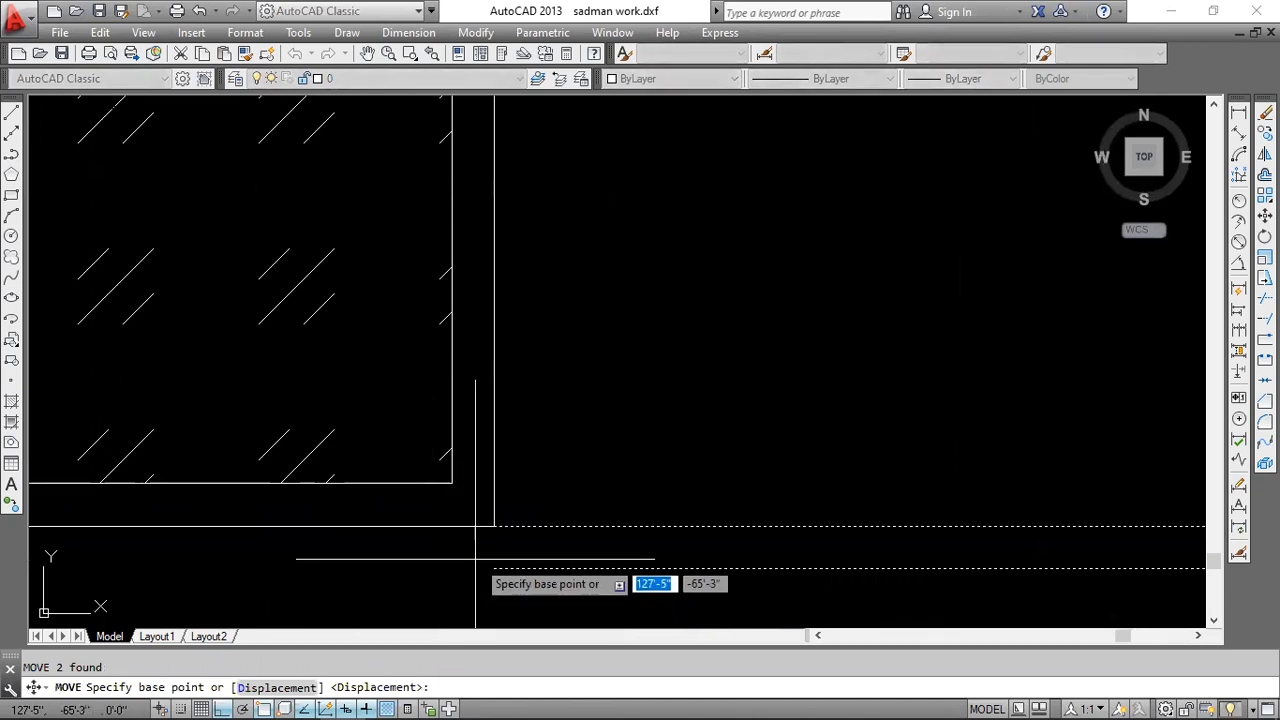
{"action": "scroll", "coordinate": [508, 531], "scroll_direction": "down", "scroll_amount": 5}
{"action": "key", "text": "Escape"}
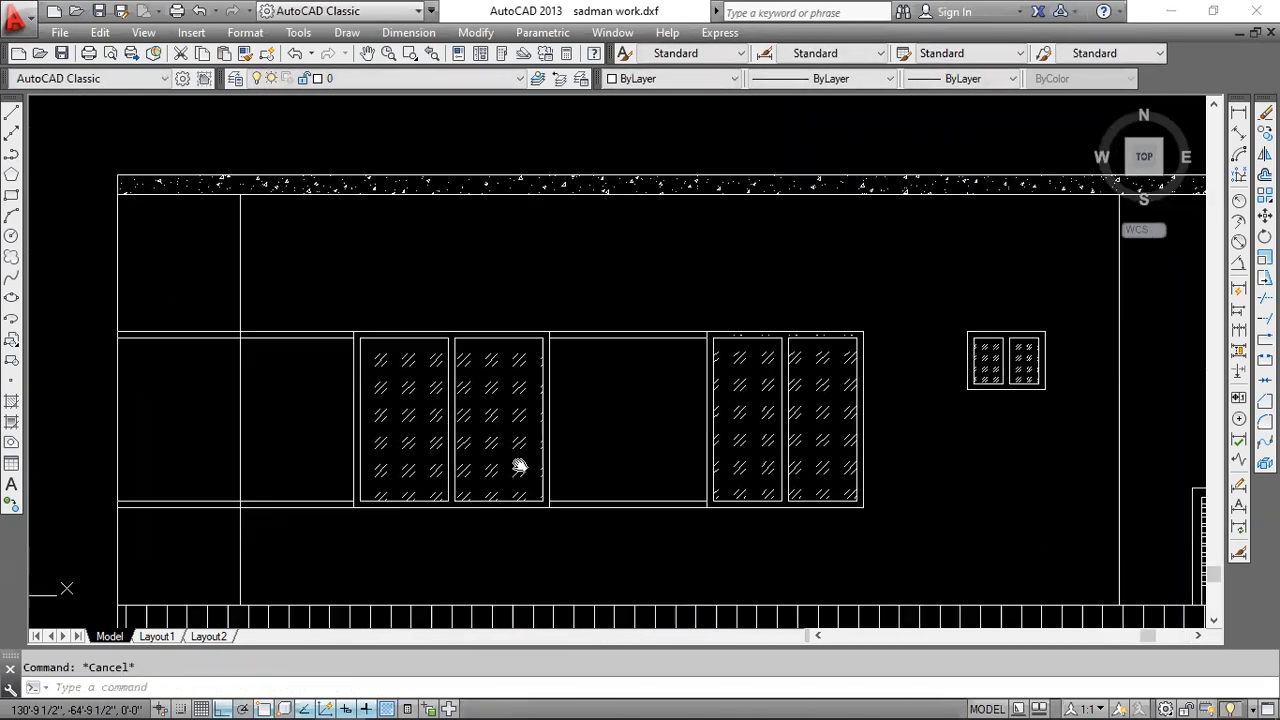
- Draw a horizontal line from the second large window's top-right corner to the small window's top-left corner
{"action": "scroll", "coordinate": [723, 348], "scroll_direction": "up", "scroll_amount": 2}
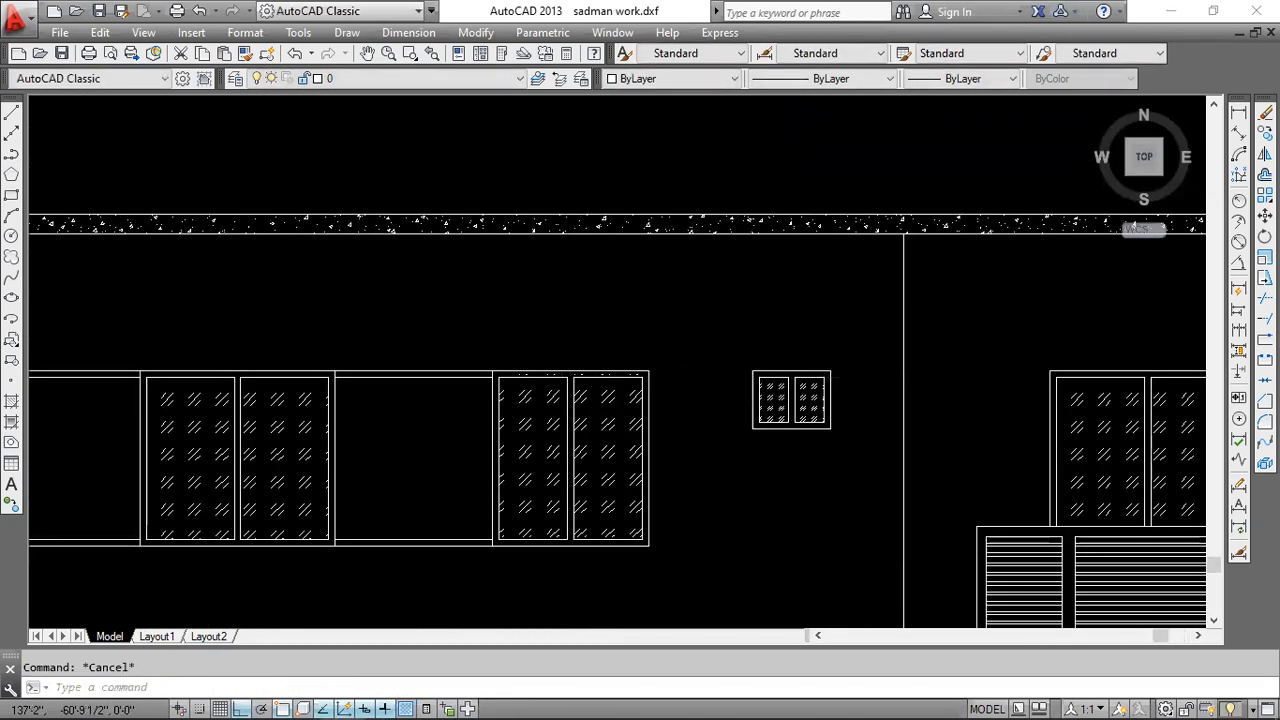
{"action": "scroll", "coordinate": [712, 377], "scroll_direction": "up", "scroll_amount": 3}
{"action": "type", "text": "l"}
{"action": "key", "text": "Return"}
{"action": "left_click", "coordinate": [563, 410]}
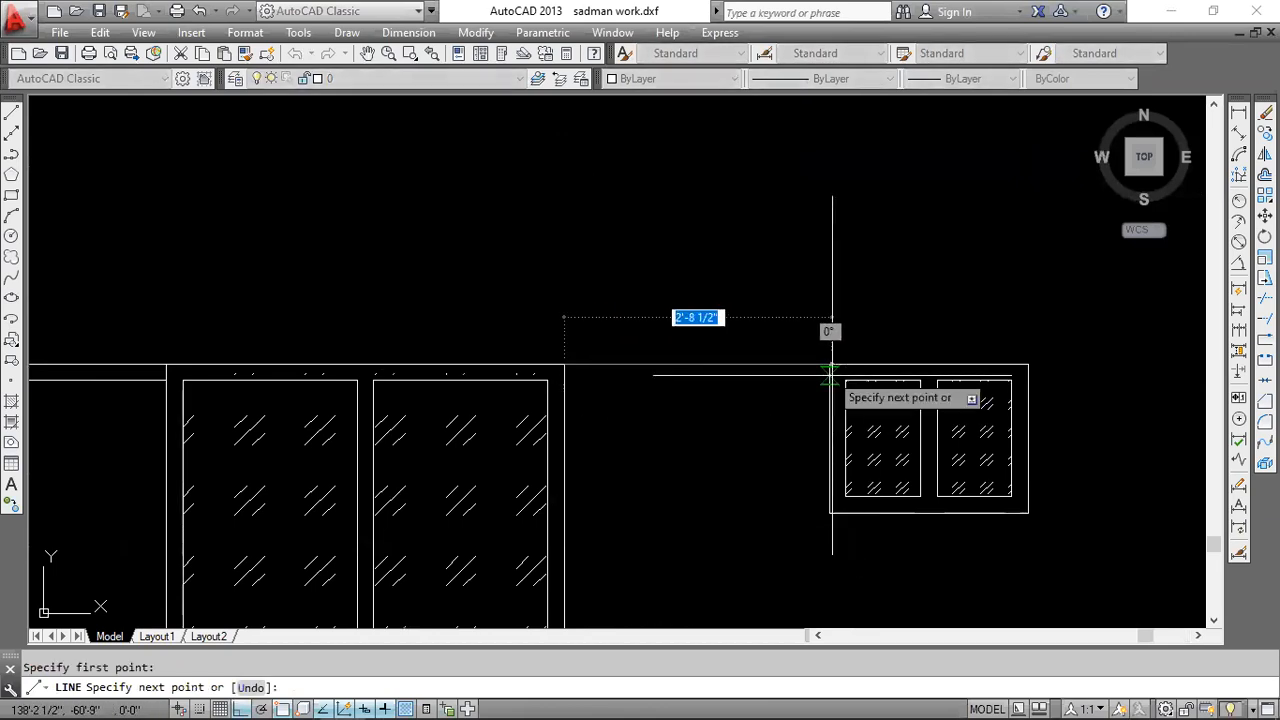
{"action": "key", "text": "Escape"}
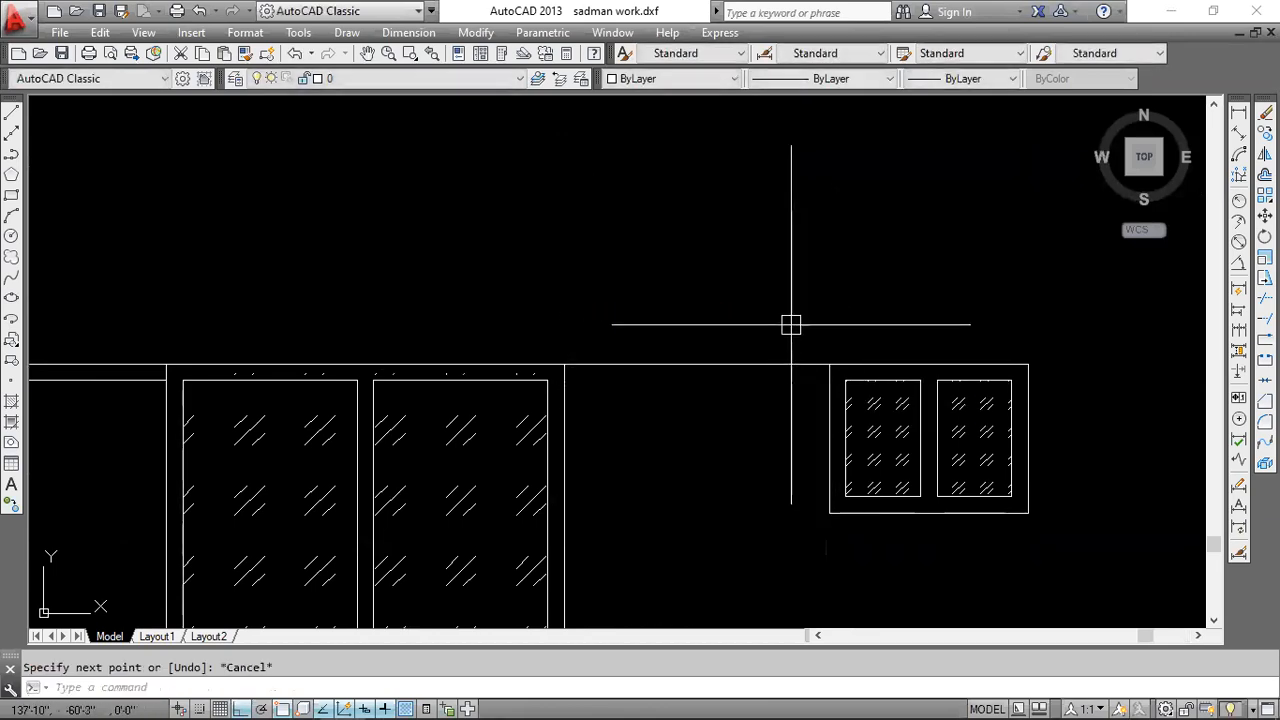
- Offset the line between the second large window and the small window 2 inches downward
{"action": "left_click", "coordinate": [791, 323]}
{"action": "left_click", "coordinate": [742, 423]}
{"action": "key", "text": "Return"}
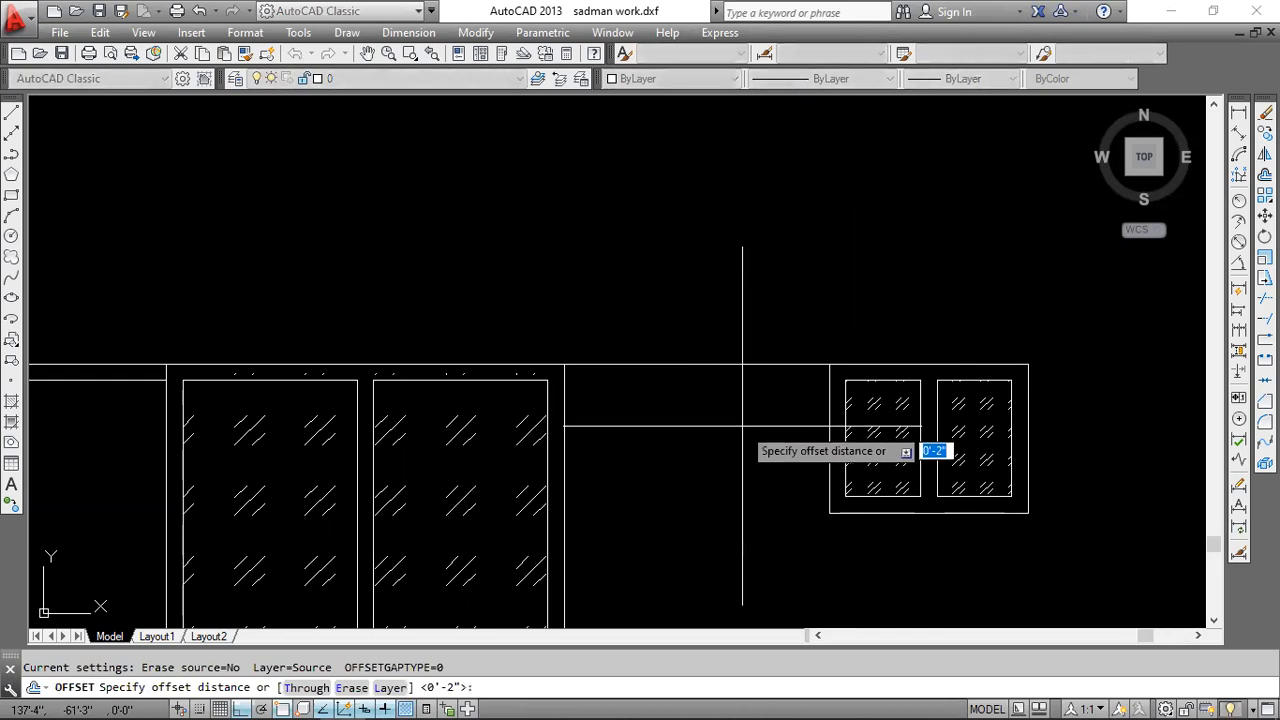
{"action": "key", "text": "Return"}
{"action": "left_click", "coordinate": [748, 434]}
{"action": "scroll", "coordinate": [769, 470], "scroll_direction": "down", "scroll_amount": 2}
{"action": "middle_click_drag", "start_coordinate": [769, 470], "coordinate": [764, 355]}
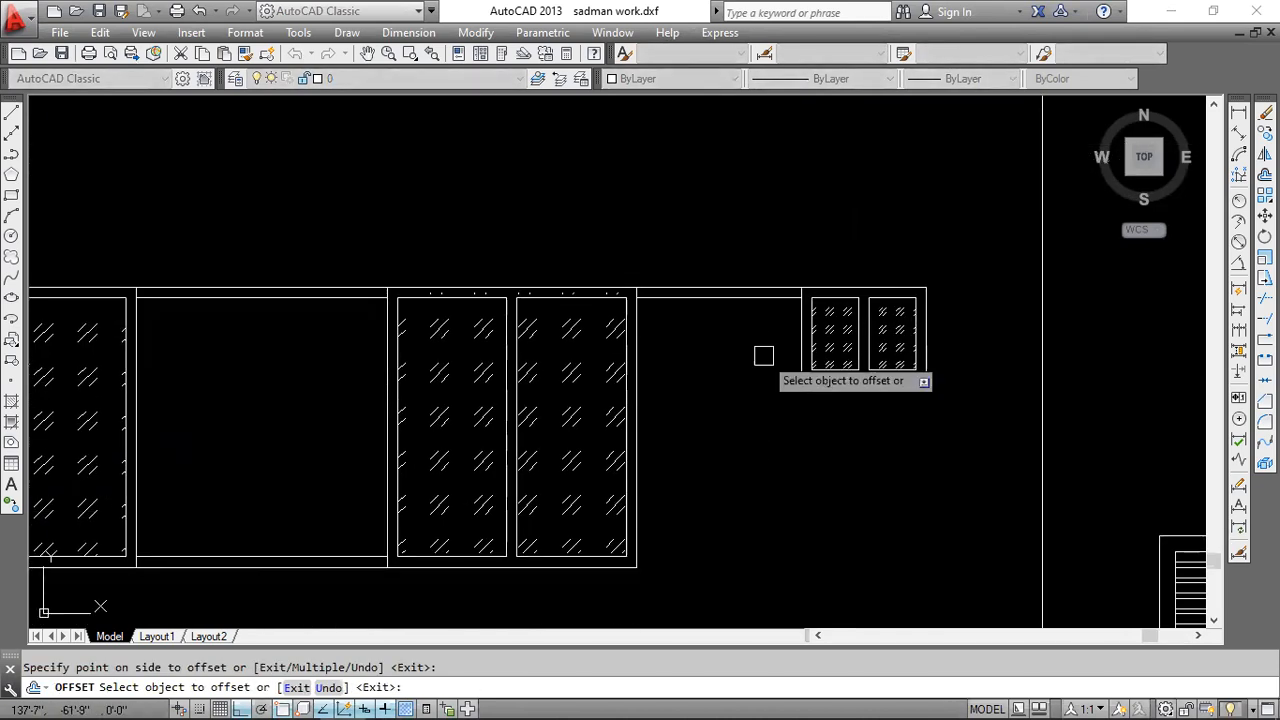
{"action": "key", "text": "Escape"}
- Copy the two band lines beside the small window down to the second large window's bottom-right corner
{"action": "left_click", "coordinate": [748, 272]}
{"action": "left_click", "coordinate": [743, 366]}
{"action": "type", "text": "CO"}
{"action": "key", "text": "Return"}
{"action": "scroll", "coordinate": [635, 300], "scroll_direction": "up", "scroll_amount": 2}
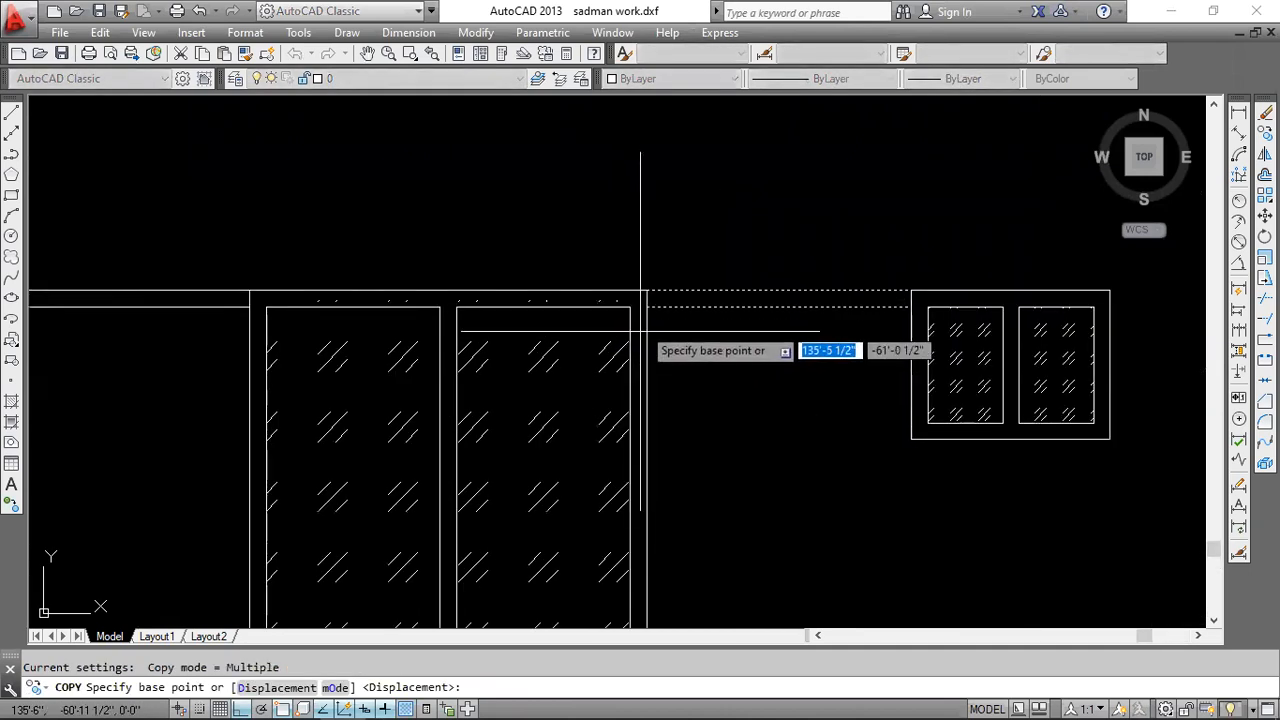
{"action": "left_click", "coordinate": [646, 306]}
{"action": "middle_click_drag", "start_coordinate": [697, 531], "coordinate": [706, 303]}
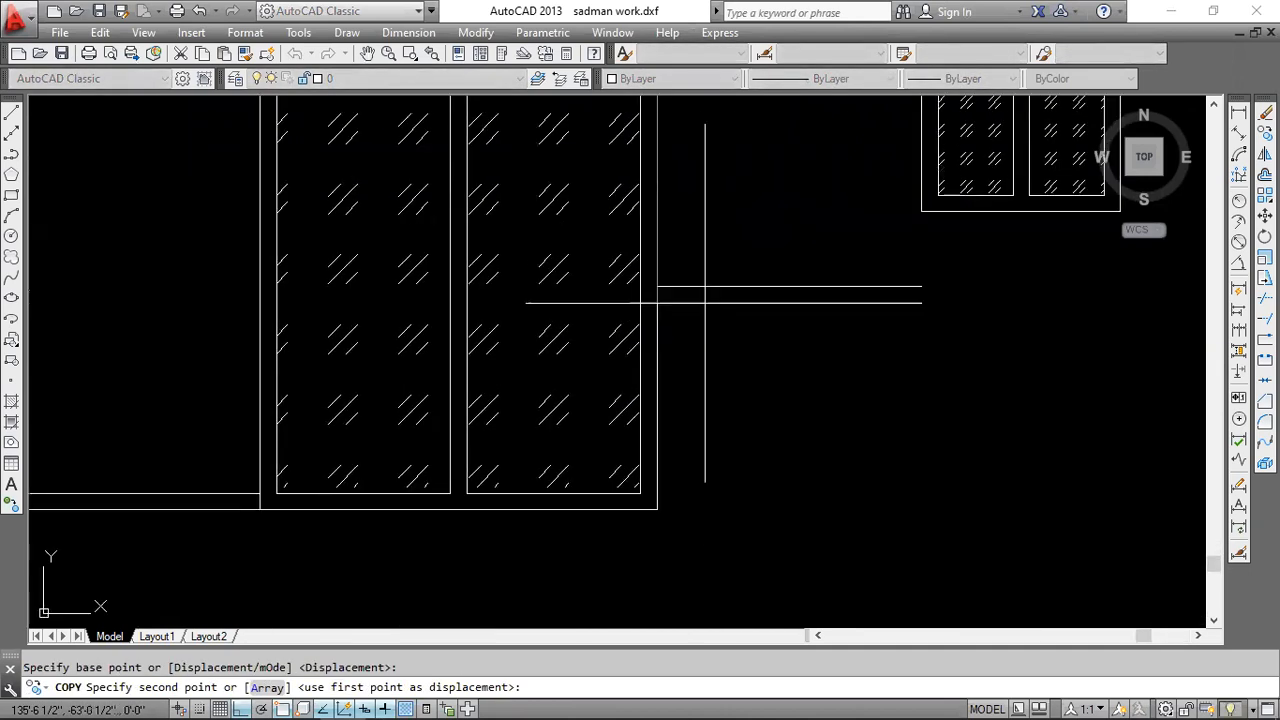
{"action": "left_click", "coordinate": [665, 508]}
{"action": "scroll", "coordinate": [763, 360], "scroll_direction": "down", "scroll_amount": 2}
{"action": "key", "text": "Escape"}
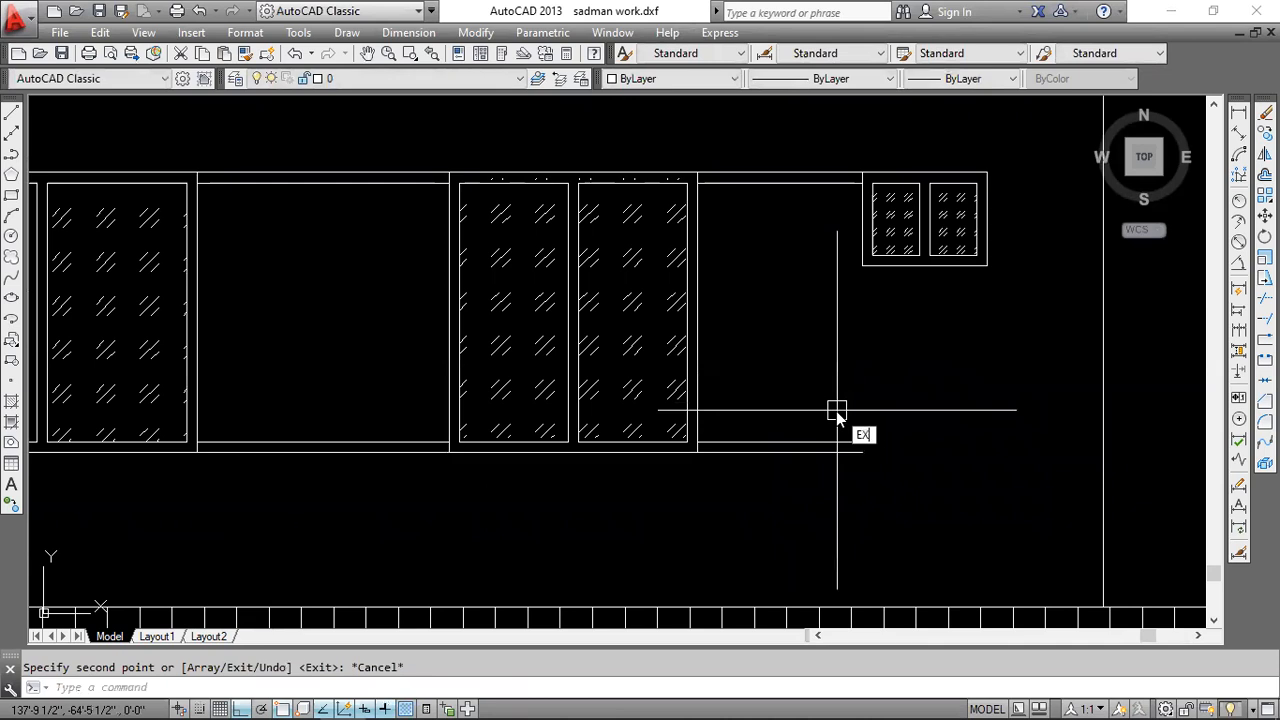
- Extend the two lower band lines below the small window to the vertical wall line
{"action": "key", "text": "Return"}
{"action": "key", "text": "Return"}
{"action": "left_click", "coordinate": [847, 391]}
{"action": "left_click", "coordinate": [820, 477]}
{"action": "middle_click_drag", "start_coordinate": [1047, 396], "coordinate": [751, 446]}
{"action": "left_click", "coordinate": [552, 227]}
{"action": "key", "text": "Escape"}
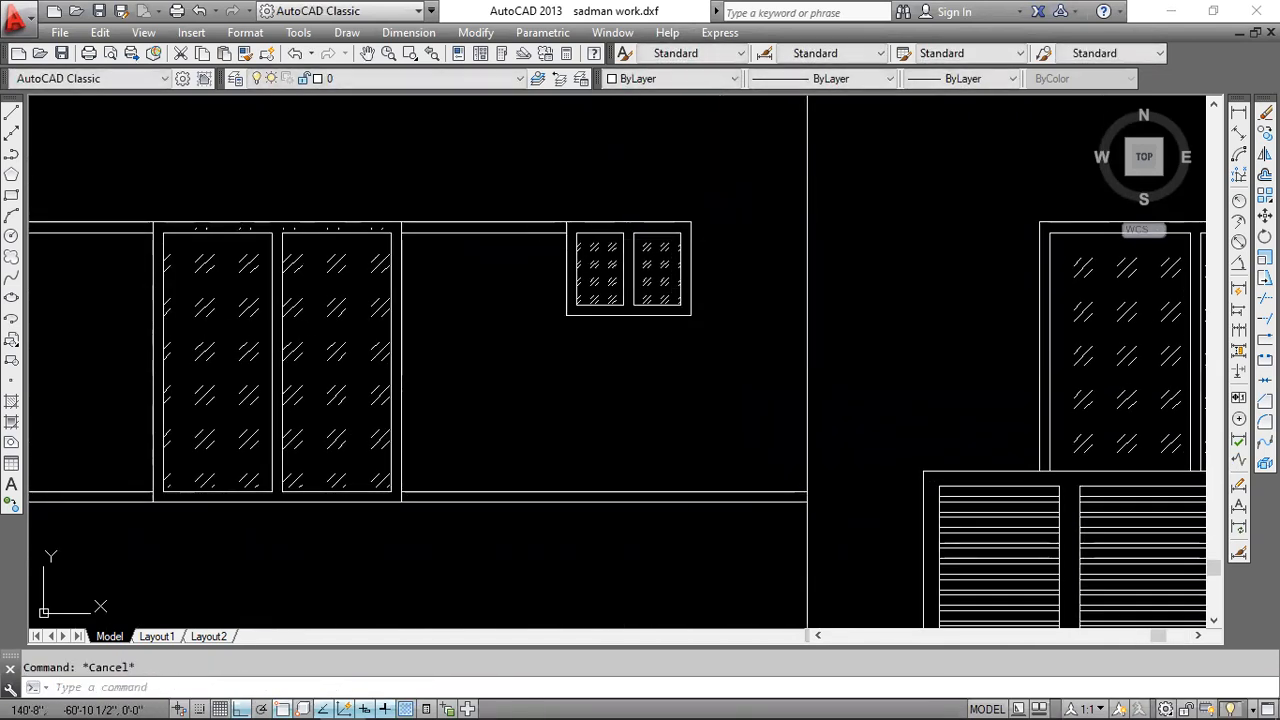
- Draw a horizontal line from the small window's top-right corner to the vertical wall line
{"action": "type", "text": "l"}
{"action": "key", "text": "Return"}
{"action": "scroll", "coordinate": [702, 233], "scroll_direction": "up", "scroll_amount": 4}
{"action": "left_click", "coordinate": [670, 205]}
{"action": "left_click", "coordinate": [967, 205]}
{"action": "key", "text": "Escape"}
- Offset the line between the small window and the wall line 2 inches downward
{"action": "left_click", "coordinate": [886, 163]}
{"action": "left_click", "coordinate": [843, 275]}
{"action": "type", "text": "o"}
{"action": "key", "text": "Return"}
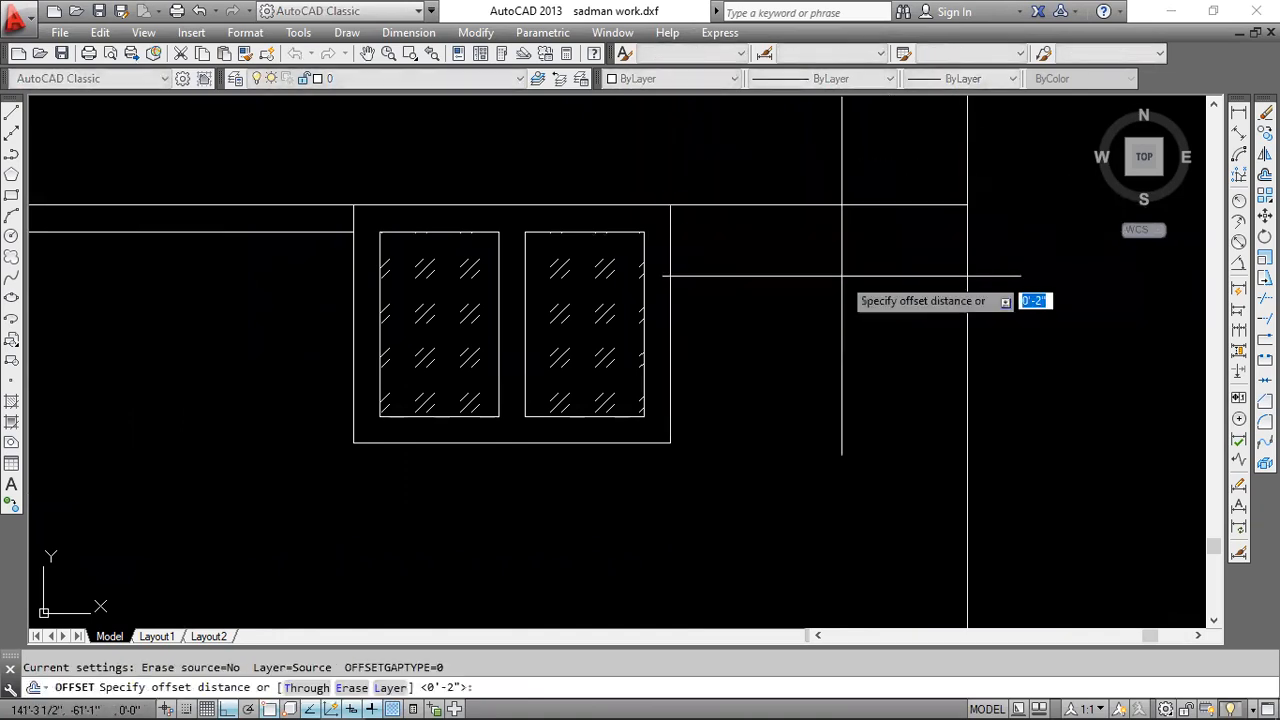
{"action": "type", "text": "2"}
{"action": "left_click", "coordinate": [842, 276]}
{"action": "scroll", "coordinate": [879, 268], "scroll_direction": "down", "scroll_amount": 6}
{"action": "mouse_move", "coordinate": [905, 275]}
{"action": "middle_mouse_down"}
{"action": "mouse_move", "coordinate": [803, 314]}
{"action": "mouse_move", "coordinate": [789, 411]}
{"action": "mouse_move", "coordinate": [761, 378]}
{"action": "mouse_move", "coordinate": [763, 322]}
{"action": "middle_mouse_up"}
{"action": "scroll", "coordinate": [761, 380], "scroll_direction": "up", "scroll_amount": 2}
{"action": "key", "text": "Escape"}
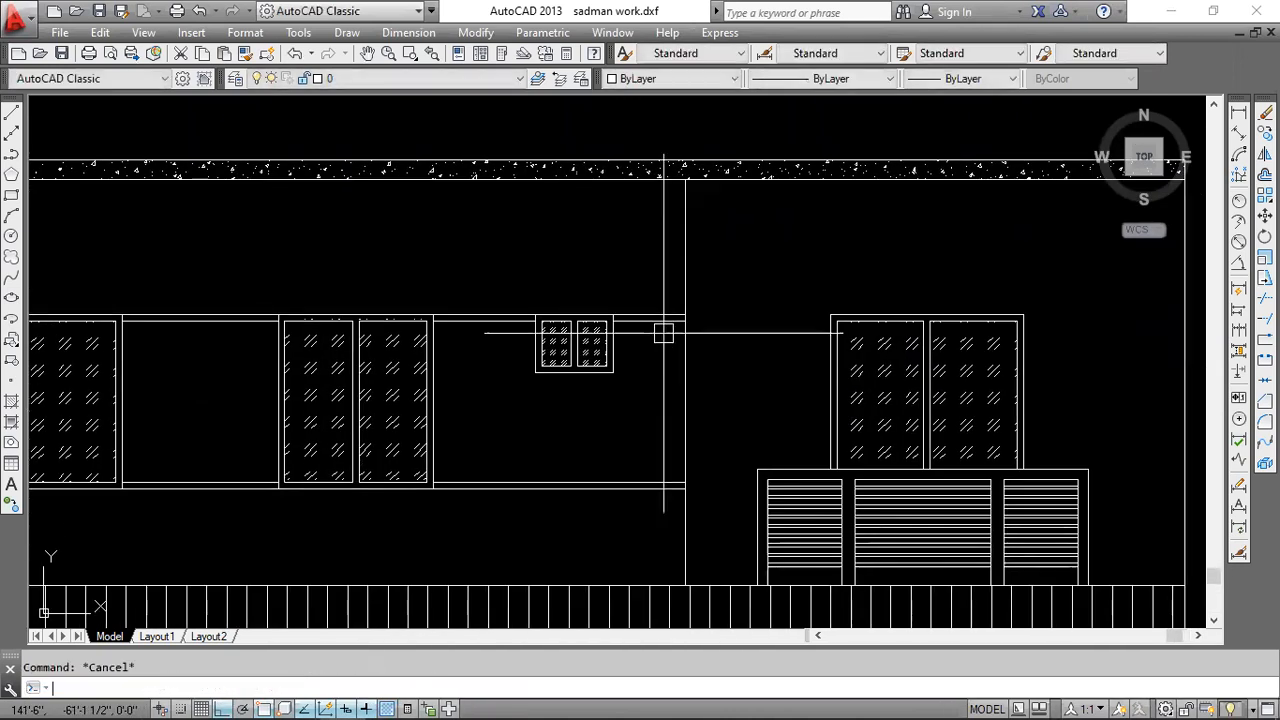
- Extend the upper band lines past the wall line to the next window and the lower band lines to the louvered unit
{"action": "key", "text": "Return"}
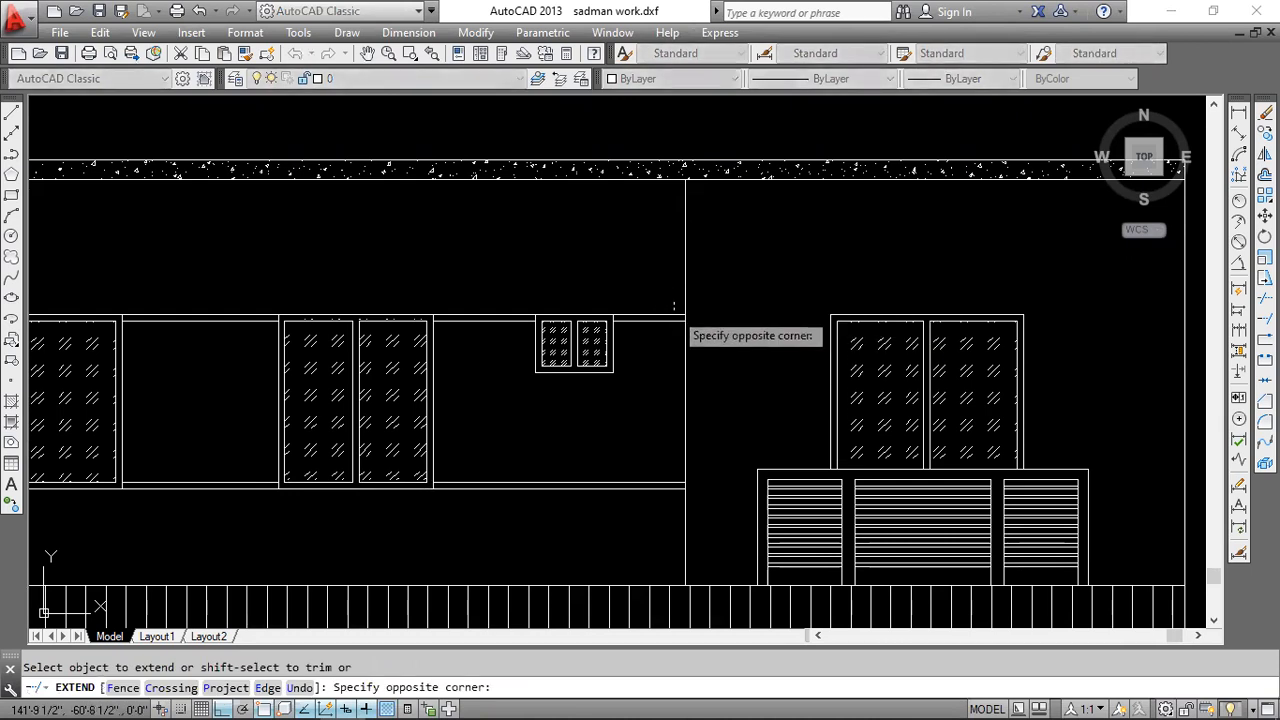
{"action": "scroll", "coordinate": [669, 316], "scroll_direction": "up", "scroll_amount": 4}
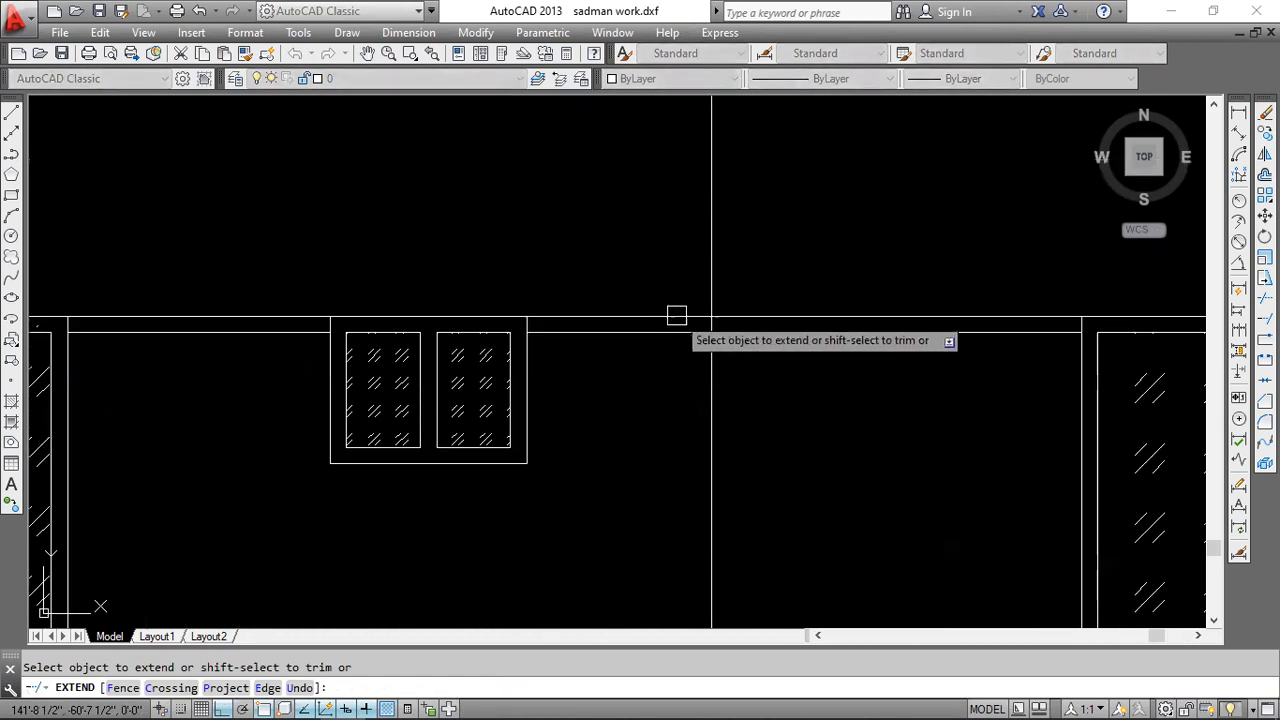
{"action": "scroll", "coordinate": [676, 316], "scroll_direction": "down", "scroll_amount": 3}
{"action": "scroll", "coordinate": [731, 391], "scroll_direction": "up", "scroll_amount": 2}
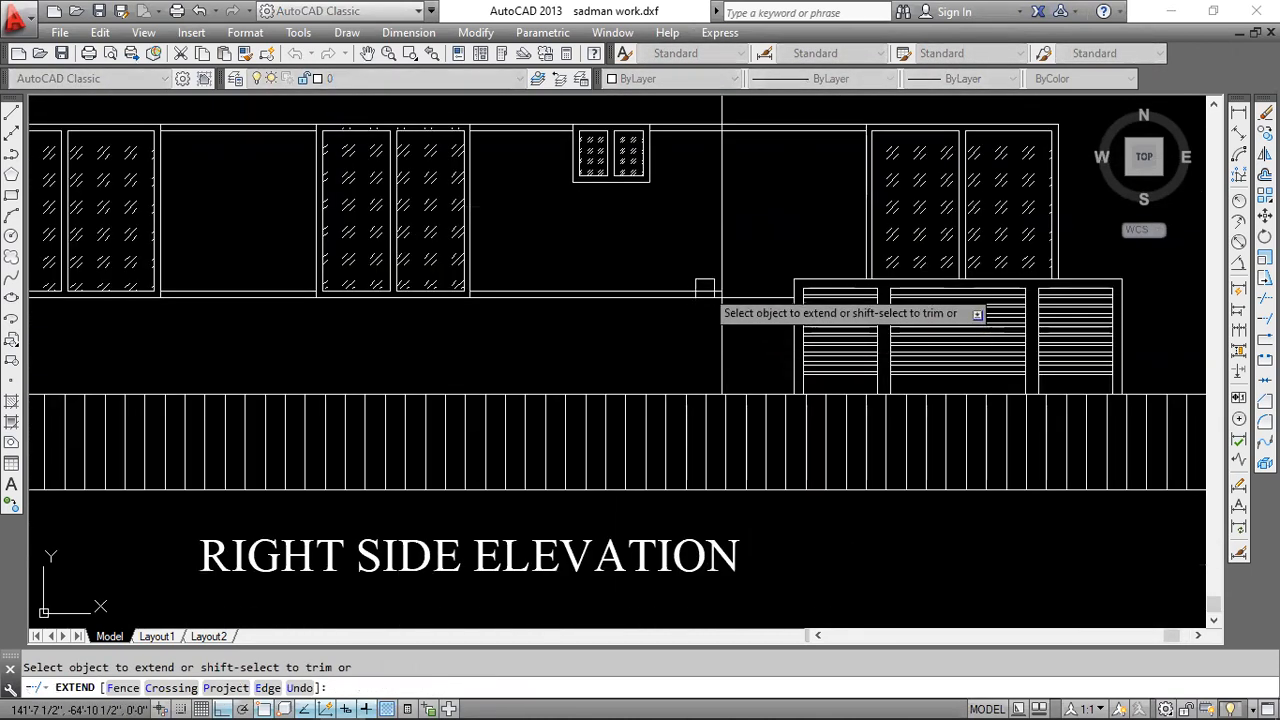
{"action": "scroll", "coordinate": [705, 288], "scroll_direction": "up", "scroll_amount": 2}
{"action": "scroll", "coordinate": [709, 289], "scroll_direction": "down", "scroll_amount": 4}
{"action": "middle_click_drag", "start_coordinate": [958, 277], "coordinate": [827, 359]}
{"action": "key", "text": "Escape"}
{"action": "key", "text": "Escape"}
- Draw a horizontal line from the last window's top-right corner to the building's right edge
{"action": "scroll", "coordinate": [730, 310], "scroll_direction": "up", "scroll_amount": 2}
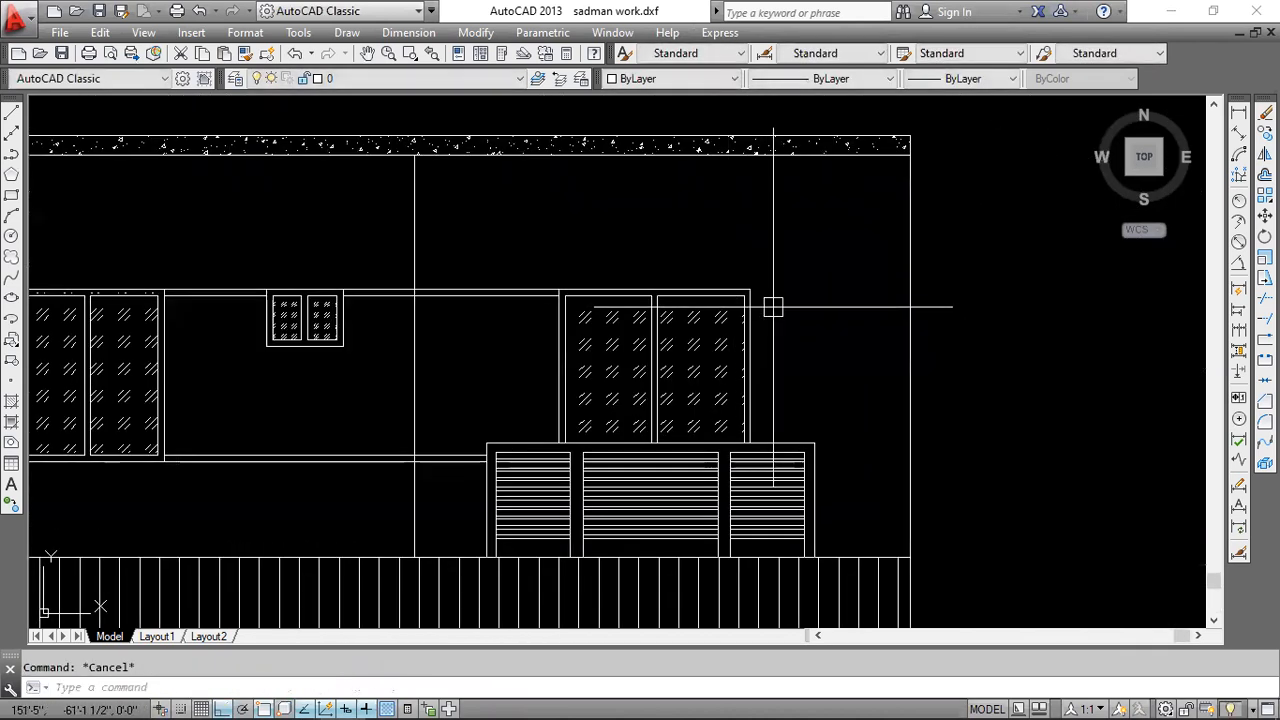
{"action": "type", "text": "l"}
{"action": "key", "text": "Return"}
{"action": "scroll", "coordinate": [752, 292], "scroll_direction": "up", "scroll_amount": 4}
{"action": "left_click", "coordinate": [750, 291]}
{"action": "scroll", "coordinate": [766, 346], "scroll_direction": "down", "scroll_amount": 4}
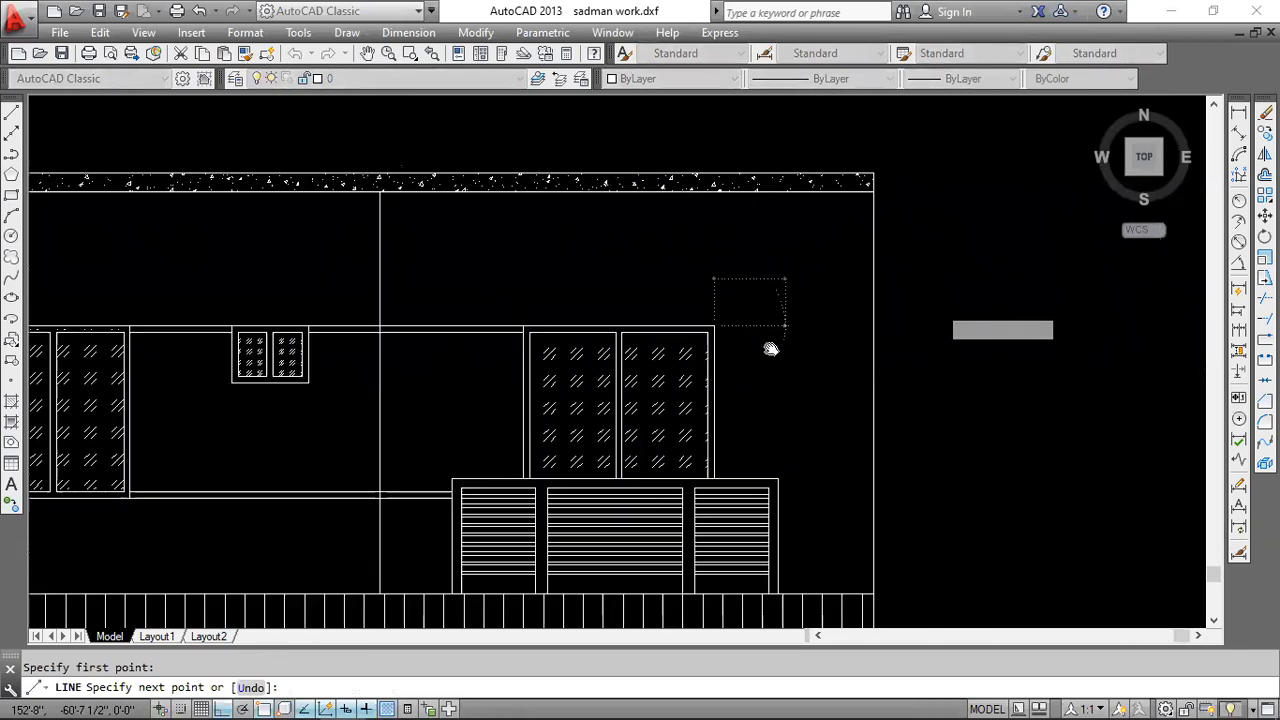
{"action": "key", "text": "Escape"}
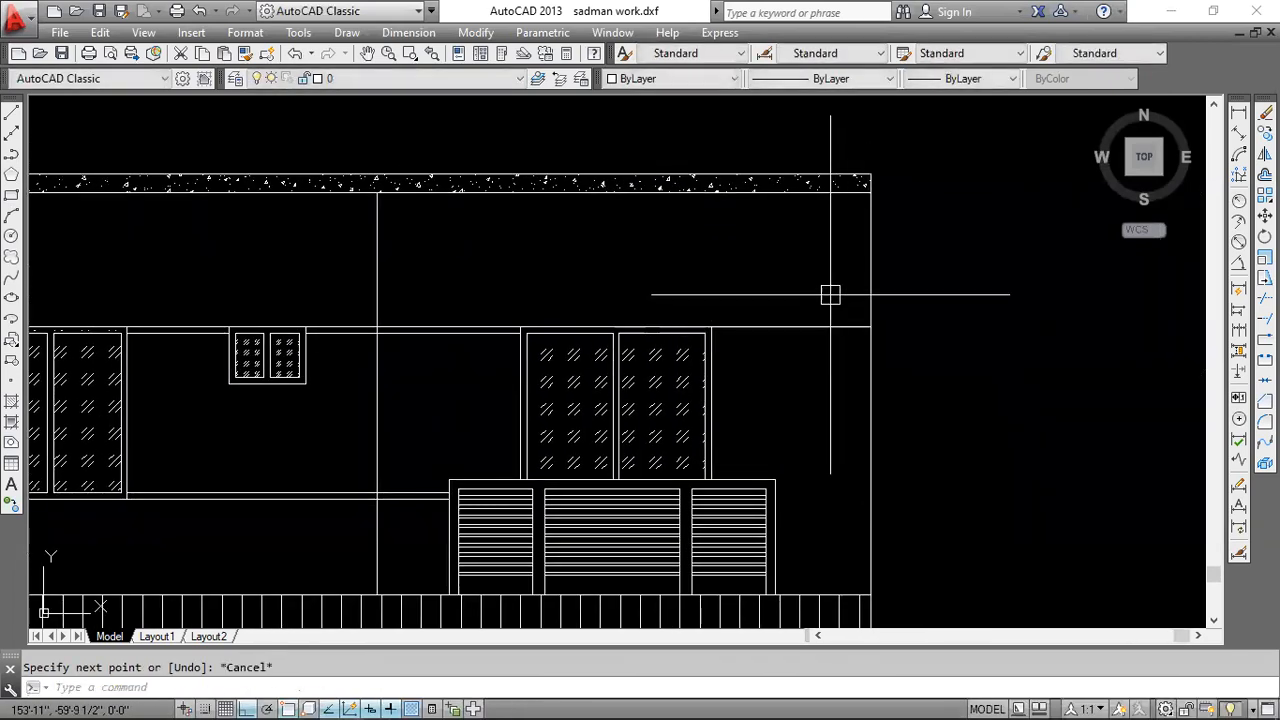
- Offset the line between the last window and the building's right edge 2 inches downward
{"action": "left_click", "coordinate": [831, 294]}
{"action": "left_click", "coordinate": [816, 370]}
{"action": "type", "text": "o"}
{"action": "key", "text": "Return"}
{"action": "key", "text": "Return"}
{"action": "left_click", "coordinate": [816, 373]}
{"action": "middle_click_drag", "start_coordinate": [841, 416], "coordinate": [834, 310]}
{"action": "key", "text": "Escape"}
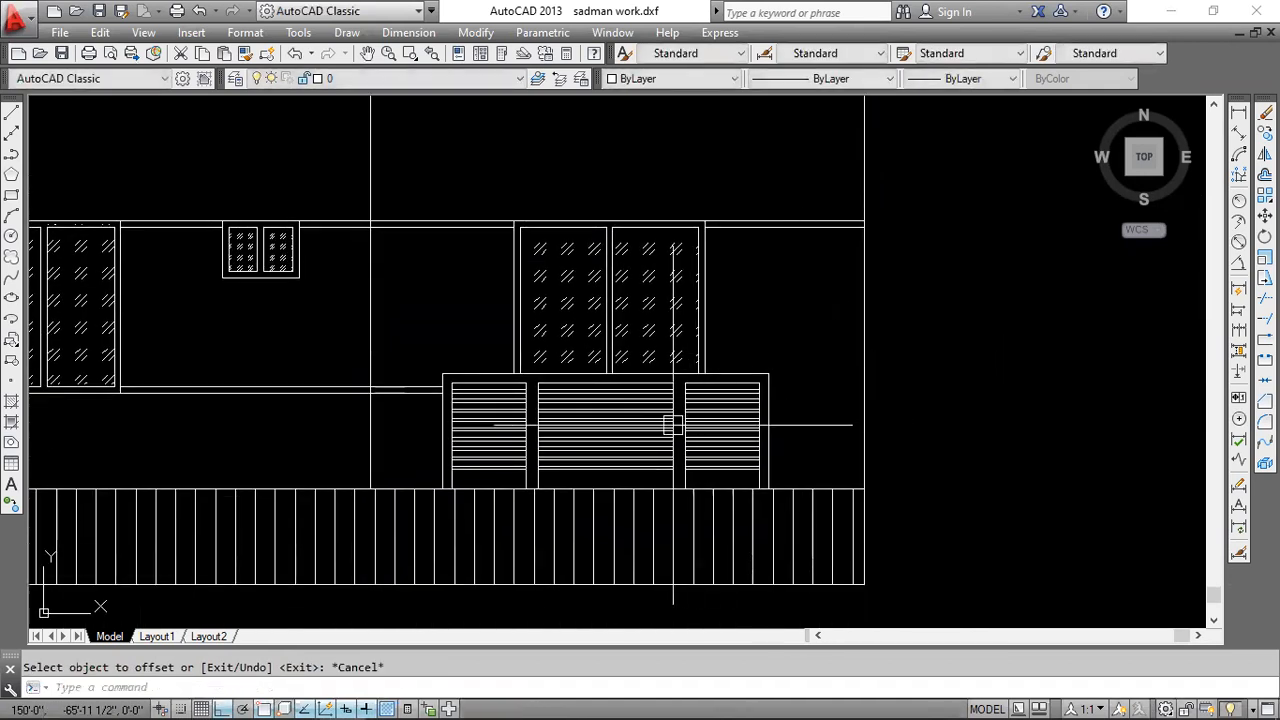
- Draw a horizontal line from the lower band's end at the louvered unit to the building's right edge
{"action": "key", "text": "Return"}
{"action": "scroll", "coordinate": [485, 422], "scroll_direction": "up", "scroll_amount": 2}
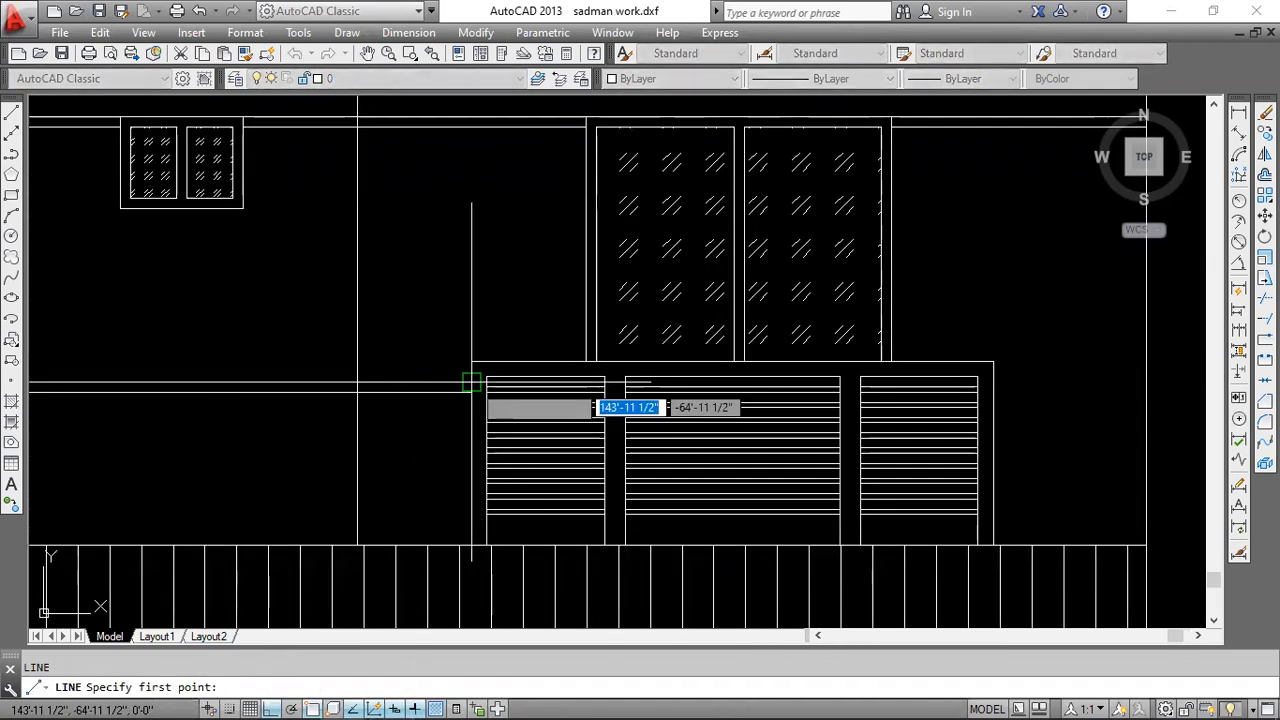
{"action": "left_click", "coordinate": [471, 381]}
{"action": "middle_click_drag", "start_coordinate": [825, 399], "coordinate": [709, 405]}
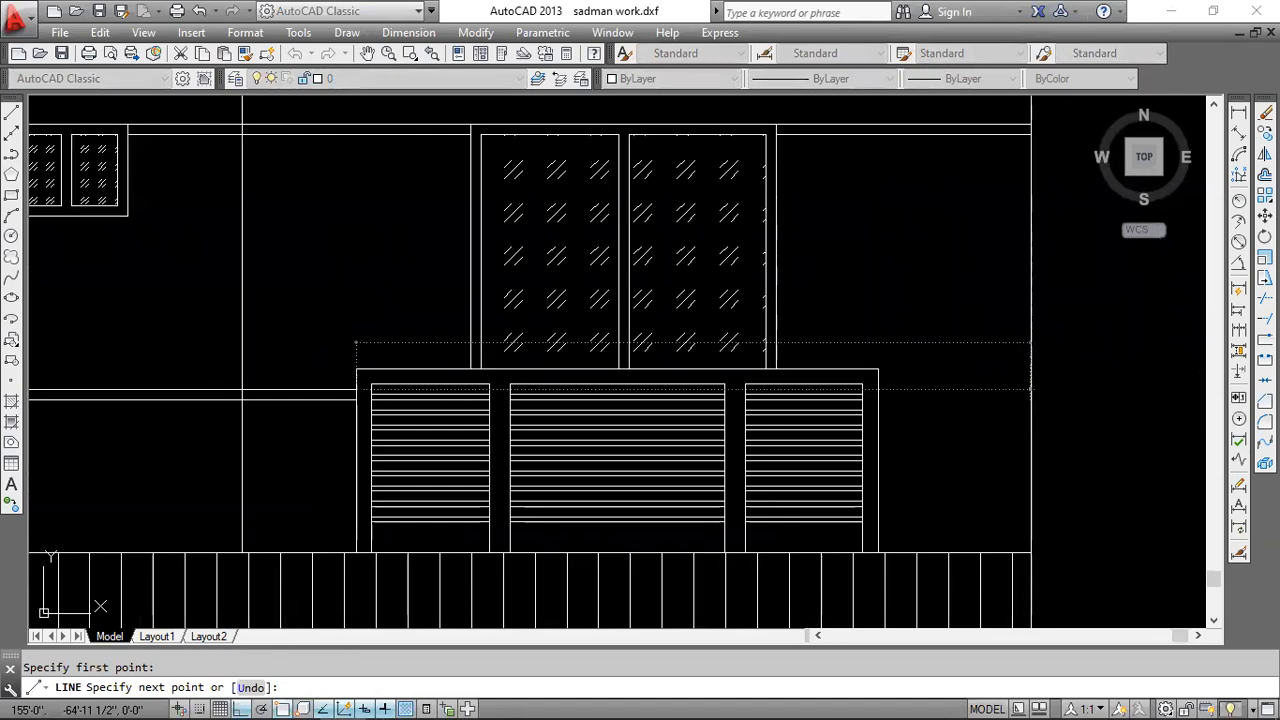
{"action": "key", "text": "Escape"}
- Trim the new line where it crosses the louvered unit and erase the leftover segment
{"action": "scroll", "coordinate": [884, 388], "scroll_direction": "up", "scroll_amount": 3}
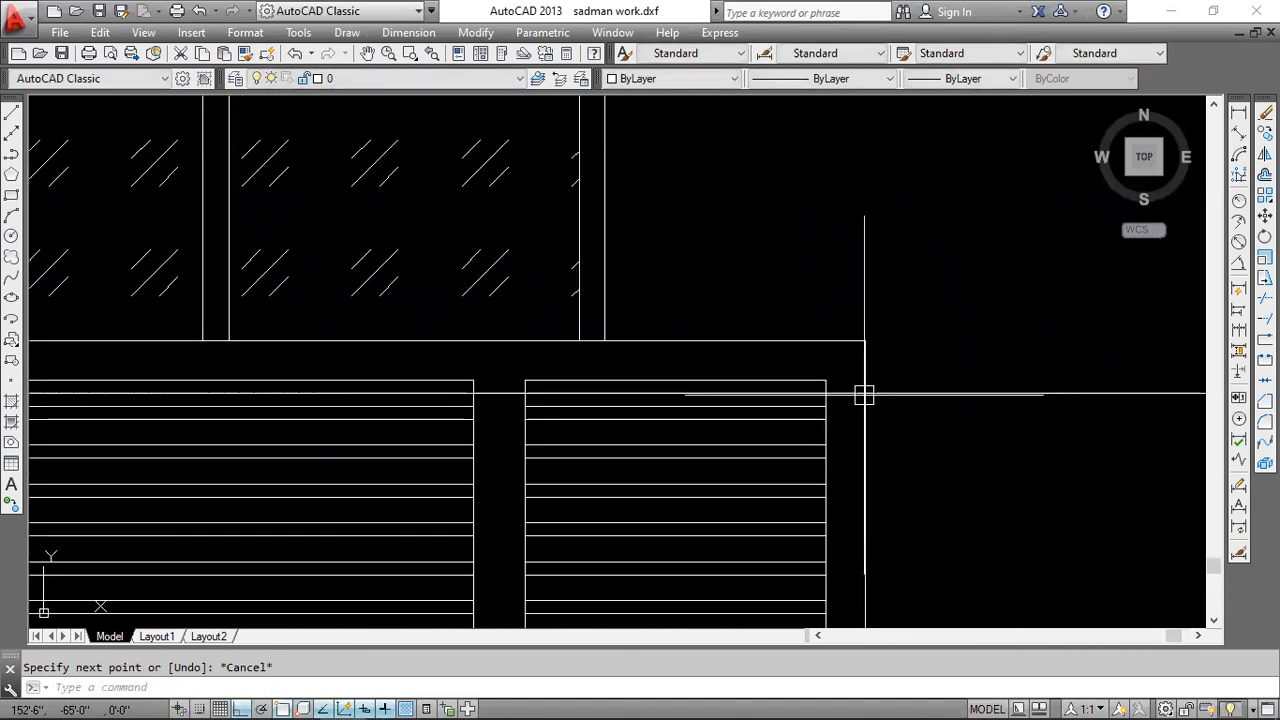
{"action": "type", "text": "TR"}
{"action": "key", "text": "Return"}
{"action": "key", "text": "Return"}
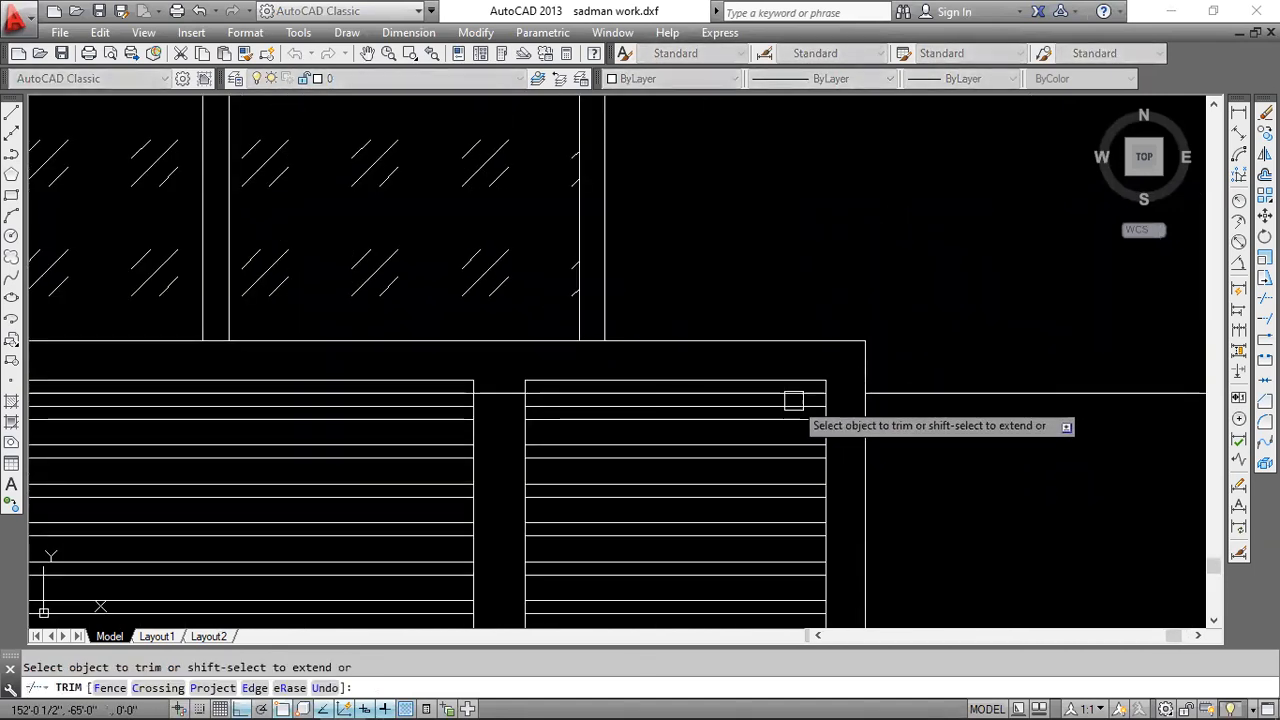
{"action": "key", "text": "Escape"}
{"action": "scroll", "coordinate": [800, 395], "scroll_direction": "up", "scroll_amount": 3}
{"action": "key", "text": "Delete"}
{"action": "scroll", "coordinate": [826, 387], "scroll_direction": "down", "scroll_amount": 4}
{"action": "middle_click_drag", "start_coordinate": [977, 426], "coordinate": [864, 399]}
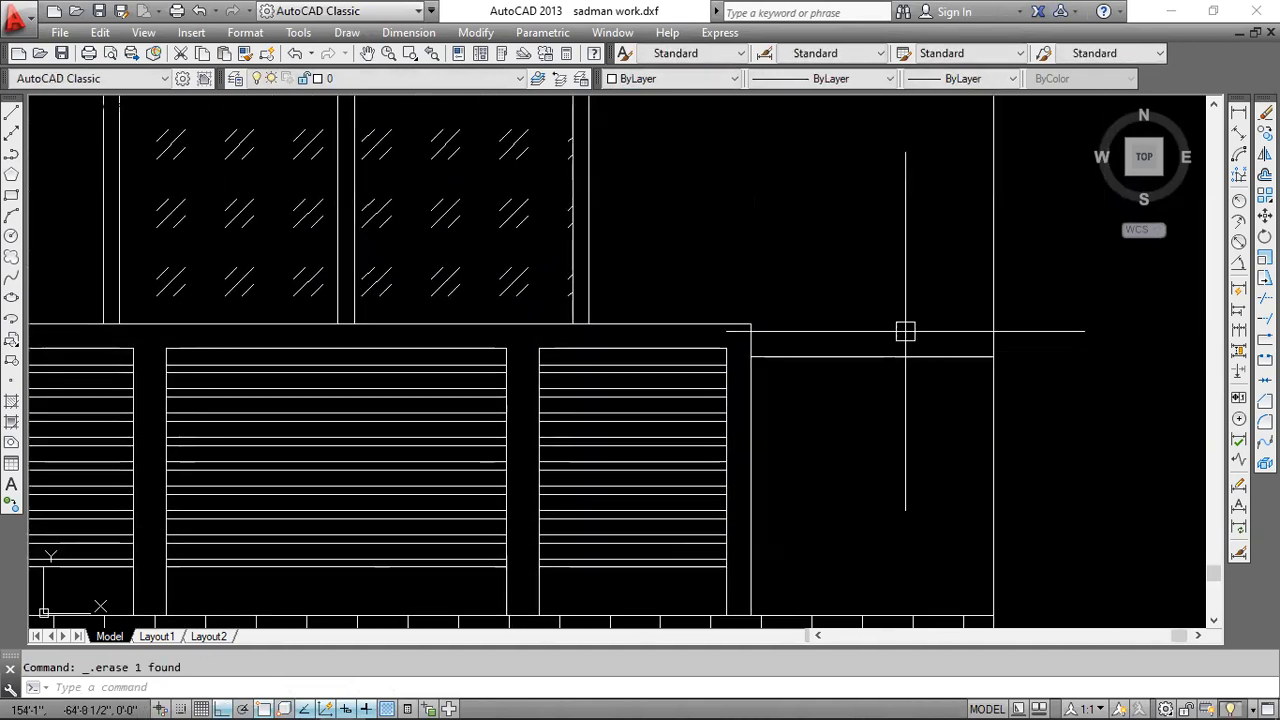
- Offset the line between the louvered unit and the building's right edge 2 inches downward
{"action": "left_click", "coordinate": [906, 332]}
{"action": "left_click", "coordinate": [866, 401]}
{"action": "key", "text": "Return"}
{"action": "type", "text": "2"}
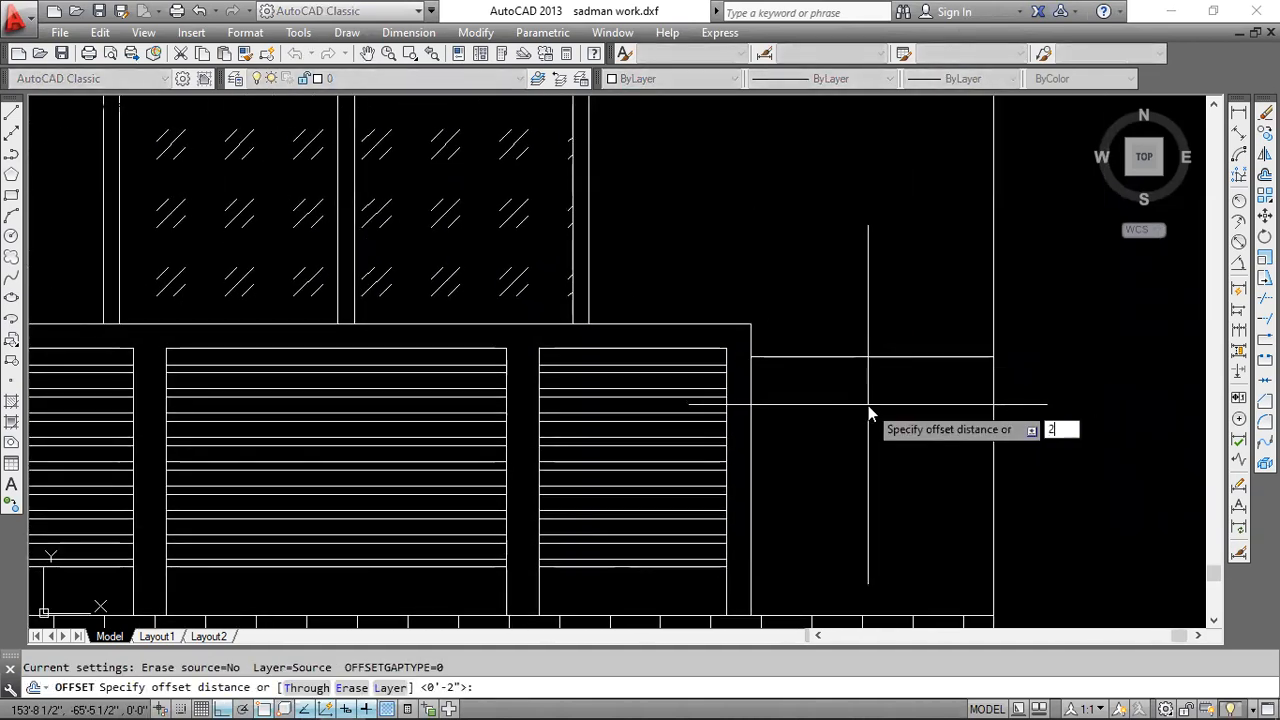
{"action": "key", "text": "Return"}
{"action": "left_click", "coordinate": [870, 357]}
{"action": "left_click", "coordinate": [874, 420]}
{"action": "scroll", "coordinate": [904, 401], "scroll_direction": "down", "scroll_amount": 3}
{"action": "key", "text": "Escape"}
{"action": "scroll", "coordinate": [904, 401], "scroll_direction": "down", "scroll_amount": 5}
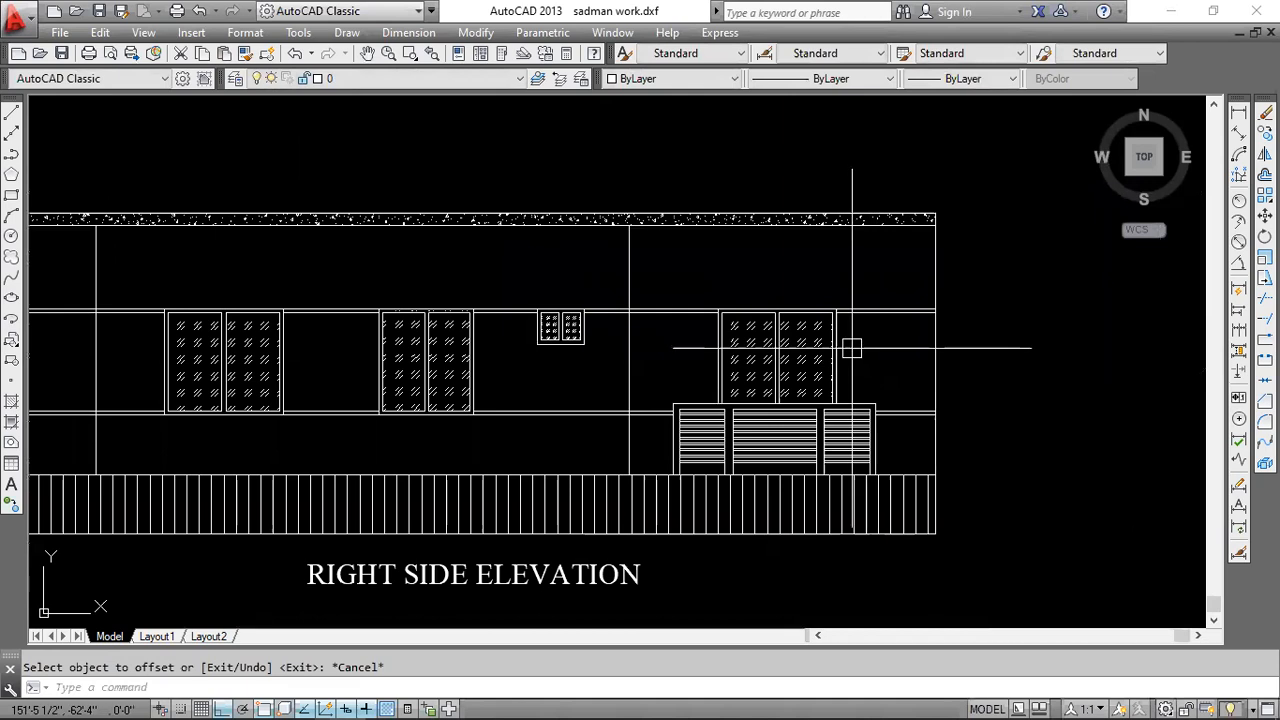
- Compare the right side elevation's roof slab with the coloured slab and walls of the front elevation
{"action": "middle_click_drag", "start_coordinate": [924, 366], "coordinate": [804, 348]}
{"action": "scroll", "coordinate": [886, 368], "scroll_direction": "down", "scroll_amount": 2}
{"action": "scroll", "coordinate": [737, 369], "scroll_direction": "up", "scroll_amount": 5}
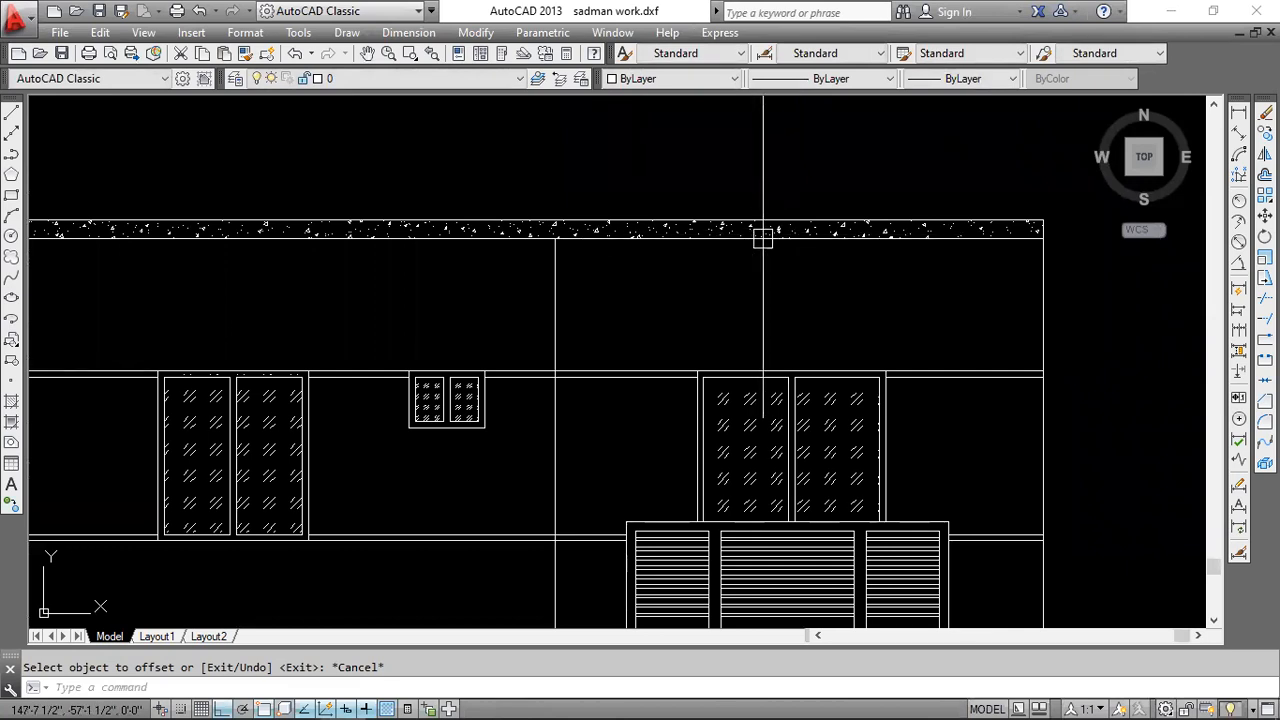
{"action": "scroll", "coordinate": [763, 238], "scroll_direction": "down", "scroll_amount": 7}
{"action": "mouse_move", "coordinate": [134, 143]}
{"action": "middle_mouse_down"}
{"action": "mouse_move", "coordinate": [354, 269]}
{"action": "mouse_move", "coordinate": [574, 334]}
{"action": "middle_mouse_up"}
{"action": "scroll", "coordinate": [354, 269], "scroll_direction": "up", "scroll_amount": 4}
{"action": "scroll", "coordinate": [545, 336], "scroll_direction": "up", "scroll_amount": 4}
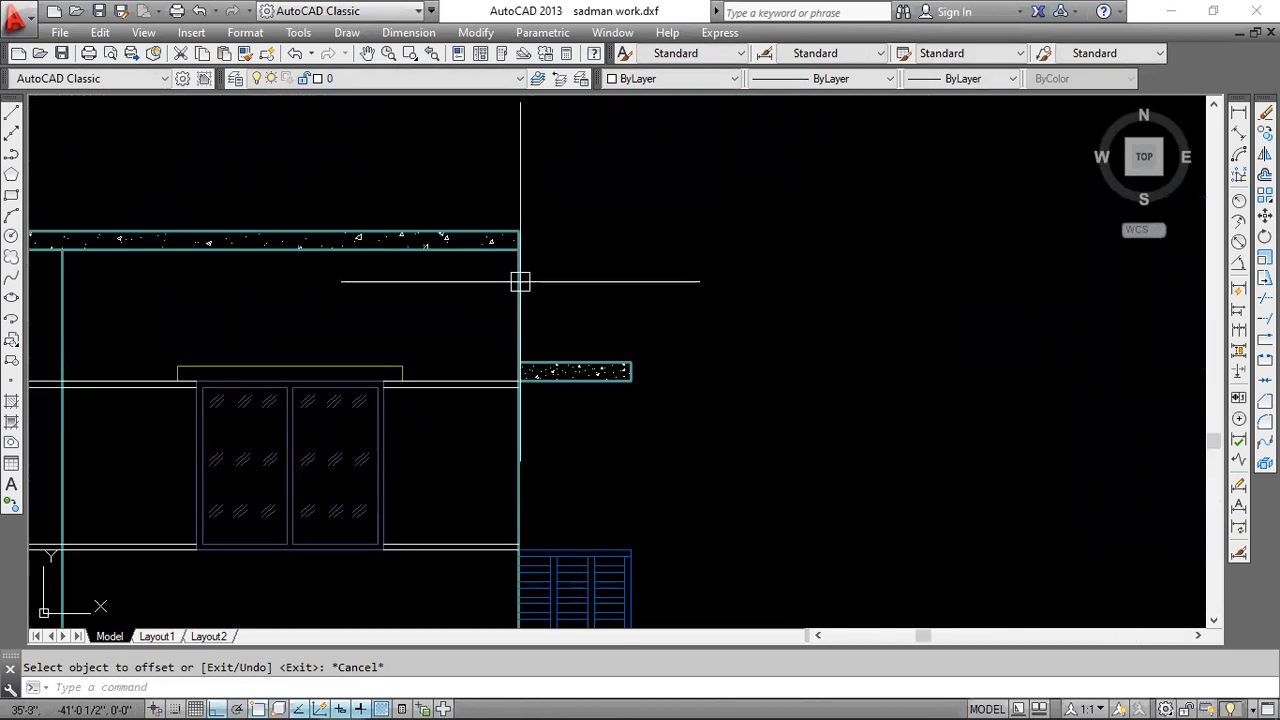
{"action": "scroll", "coordinate": [508, 251], "scroll_direction": "down", "scroll_amount": 4}
{"action": "middle_click_drag", "start_coordinate": [1092, 312], "coordinate": [408, 275]}
{"action": "scroll", "coordinate": [408, 275], "scroll_direction": "down", "scroll_amount": 4}
{"action": "scroll", "coordinate": [740, 371], "scroll_direction": "up", "scroll_amount": 4}
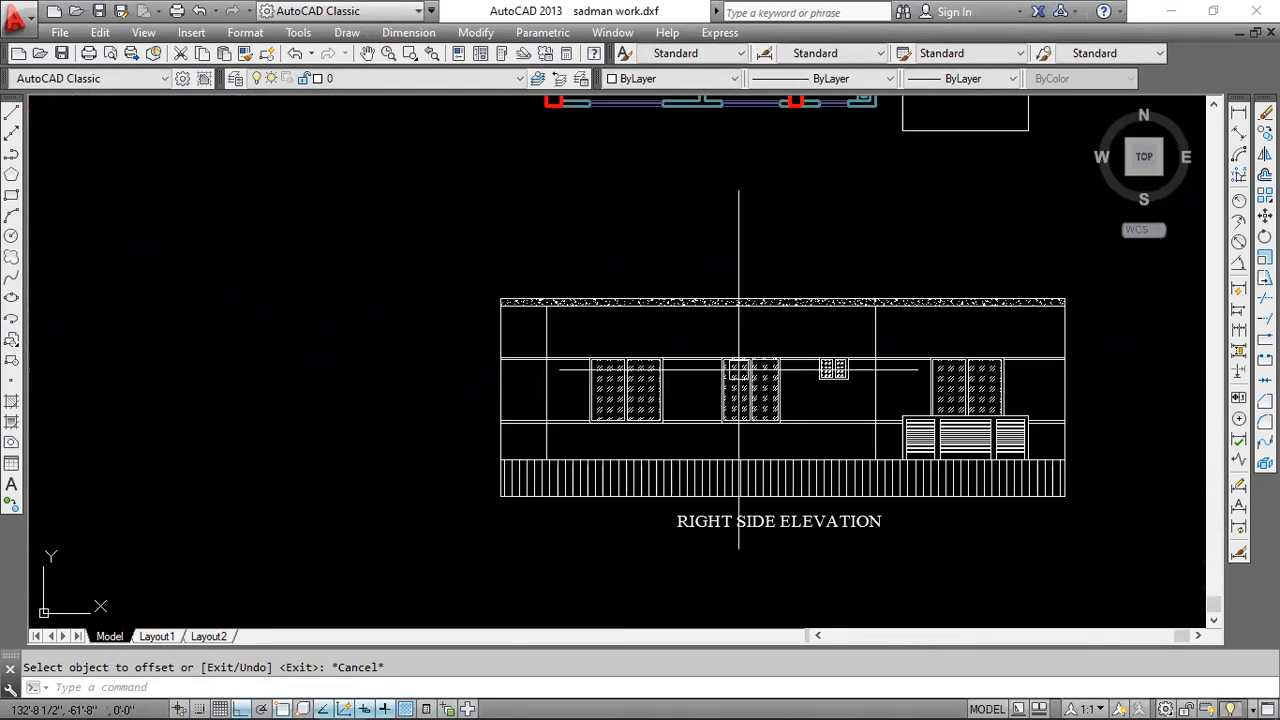
- Assign the roof slab's outline in the right side elevation to the Wall layer and clear the selection
{"action": "scroll", "coordinate": [813, 320], "scroll_direction": "up", "scroll_amount": 4}
{"action": "scroll", "coordinate": [814, 259], "scroll_direction": "up", "scroll_amount": 4}
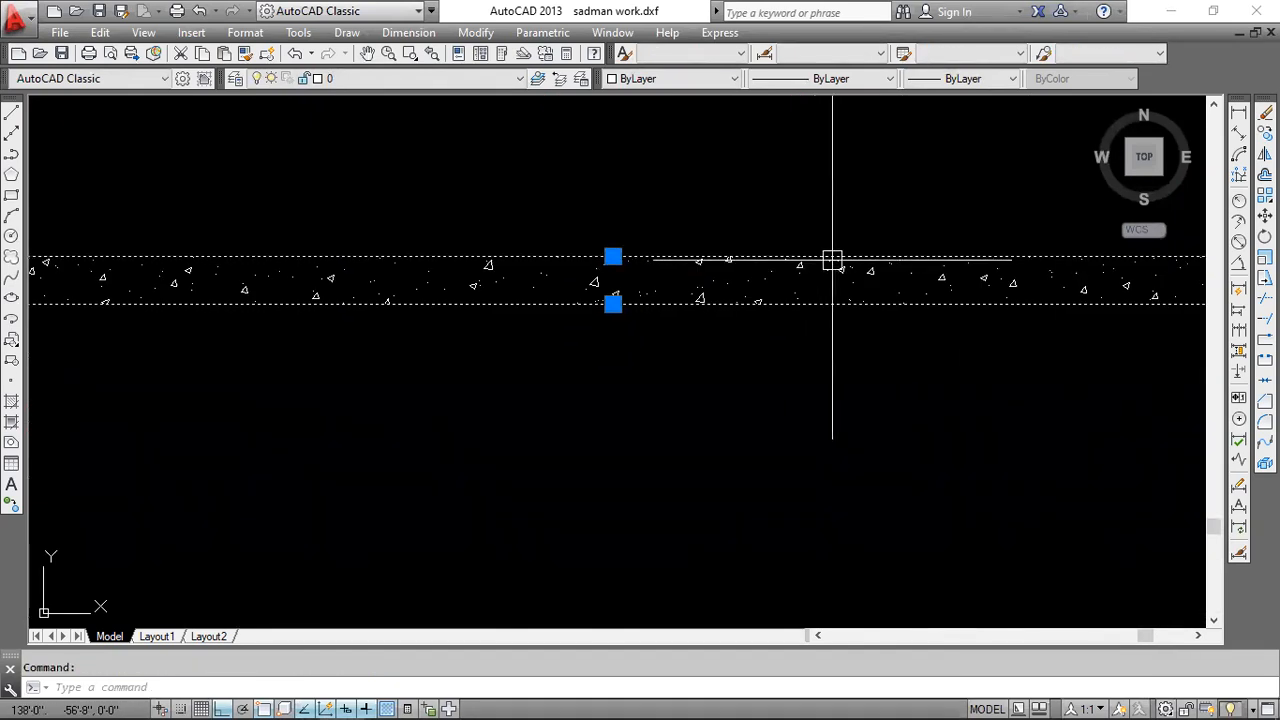
{"action": "scroll", "coordinate": [832, 260], "scroll_direction": "down", "scroll_amount": 3}
{"action": "middle_click_drag", "start_coordinate": [266, 257], "coordinate": [609, 286]}
{"action": "scroll", "coordinate": [609, 286], "scroll_direction": "up", "scroll_amount": 3}
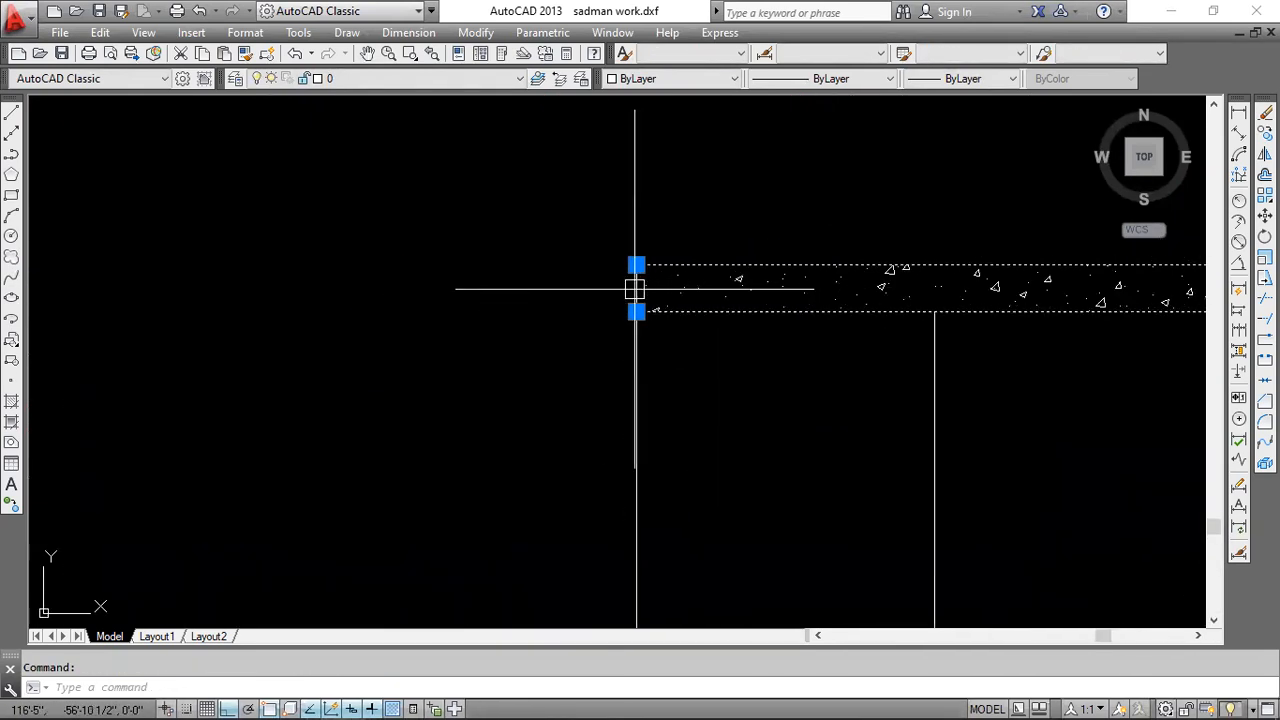
{"action": "scroll", "coordinate": [635, 289], "scroll_direction": "down", "scroll_amount": 3}
{"action": "middle_click_drag", "start_coordinate": [1080, 289], "coordinate": [569, 278]}
{"action": "scroll", "coordinate": [1002, 274], "scroll_direction": "up", "scroll_amount": 3}
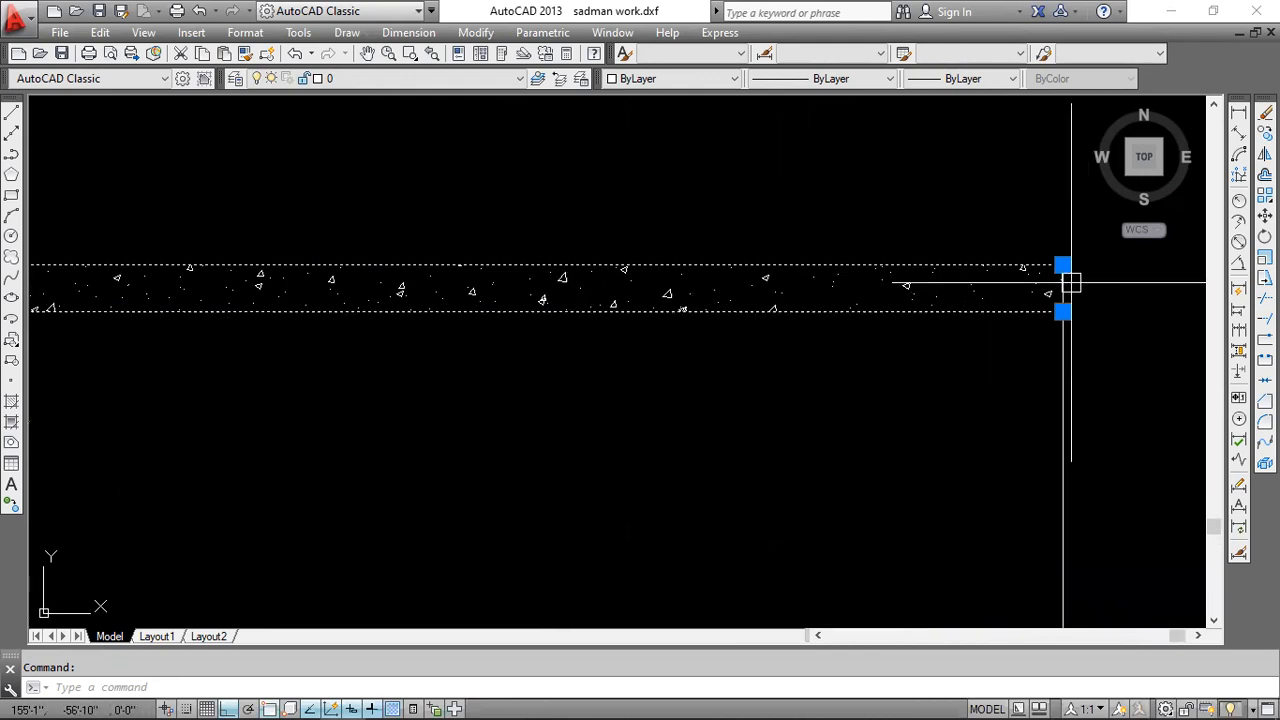
{"action": "scroll", "coordinate": [880, 320], "scroll_direction": "down", "scroll_amount": 2}
{"action": "left_click", "coordinate": [365, 78]}
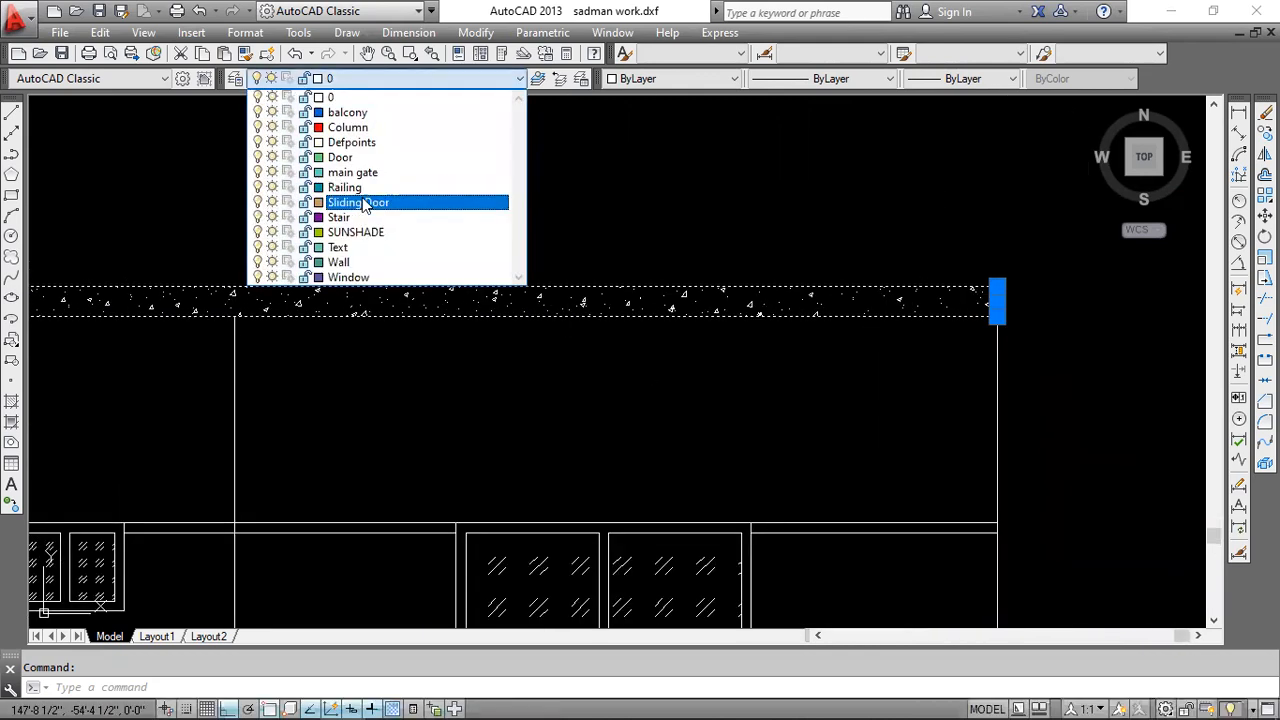
{"action": "left_click", "coordinate": [397, 262]}
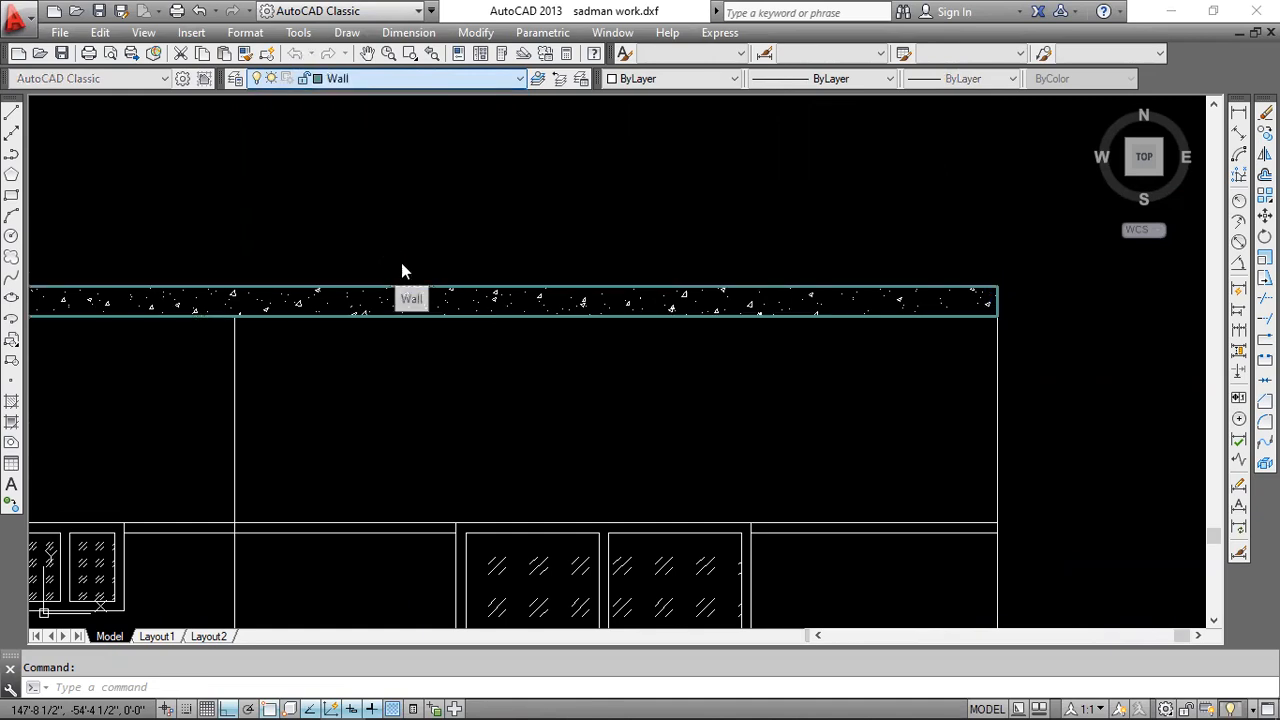
{"action": "scroll", "coordinate": [583, 260], "scroll_direction": "down", "scroll_amount": 4}
{"action": "scroll", "coordinate": [626, 248], "scroll_direction": "up", "scroll_amount": 2}
{"action": "scroll", "coordinate": [626, 248], "scroll_direction": "up", "scroll_amount": 2}
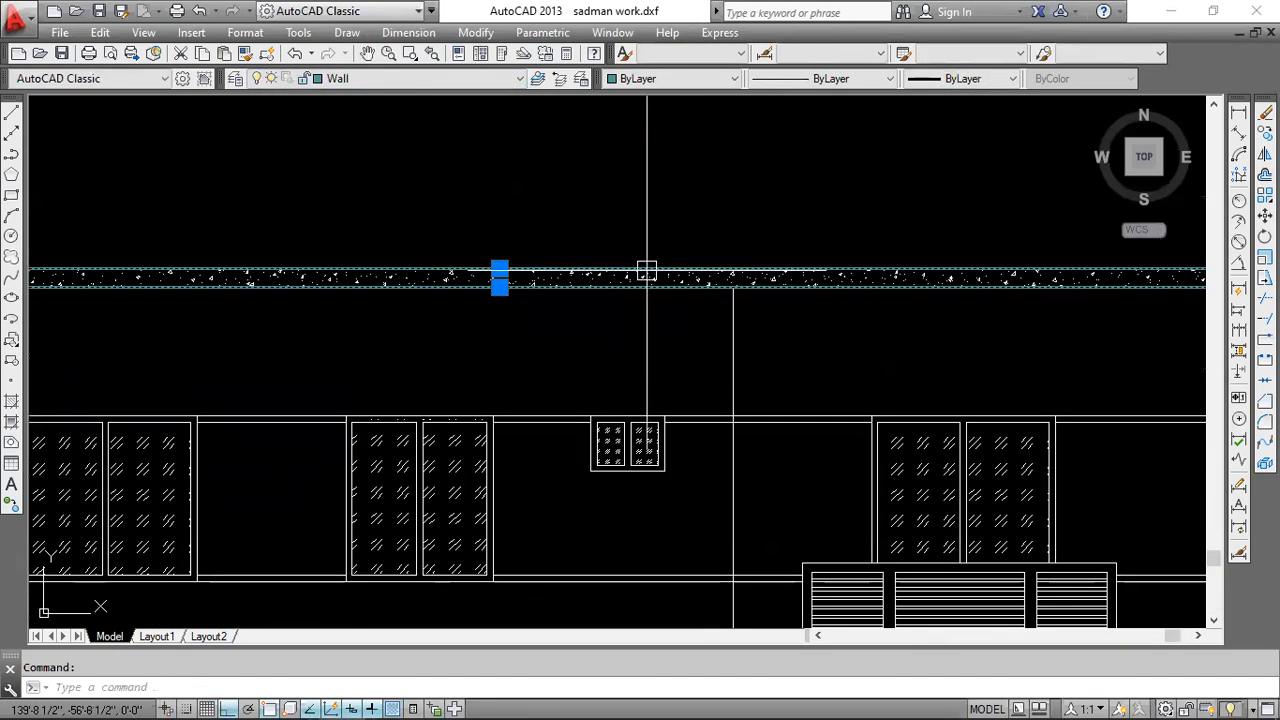
{"action": "scroll", "coordinate": [659, 289], "scroll_direction": "down", "scroll_amount": 2}
{"action": "scroll", "coordinate": [740, 300], "scroll_direction": "down", "scroll_amount": 2}
{"action": "scroll", "coordinate": [971, 286], "scroll_direction": "up", "scroll_amount": 4}
{"action": "scroll", "coordinate": [857, 343], "scroll_direction": "down", "scroll_amount": 2}
{"action": "middle_click_drag", "start_coordinate": [857, 343], "coordinate": [879, 240]}
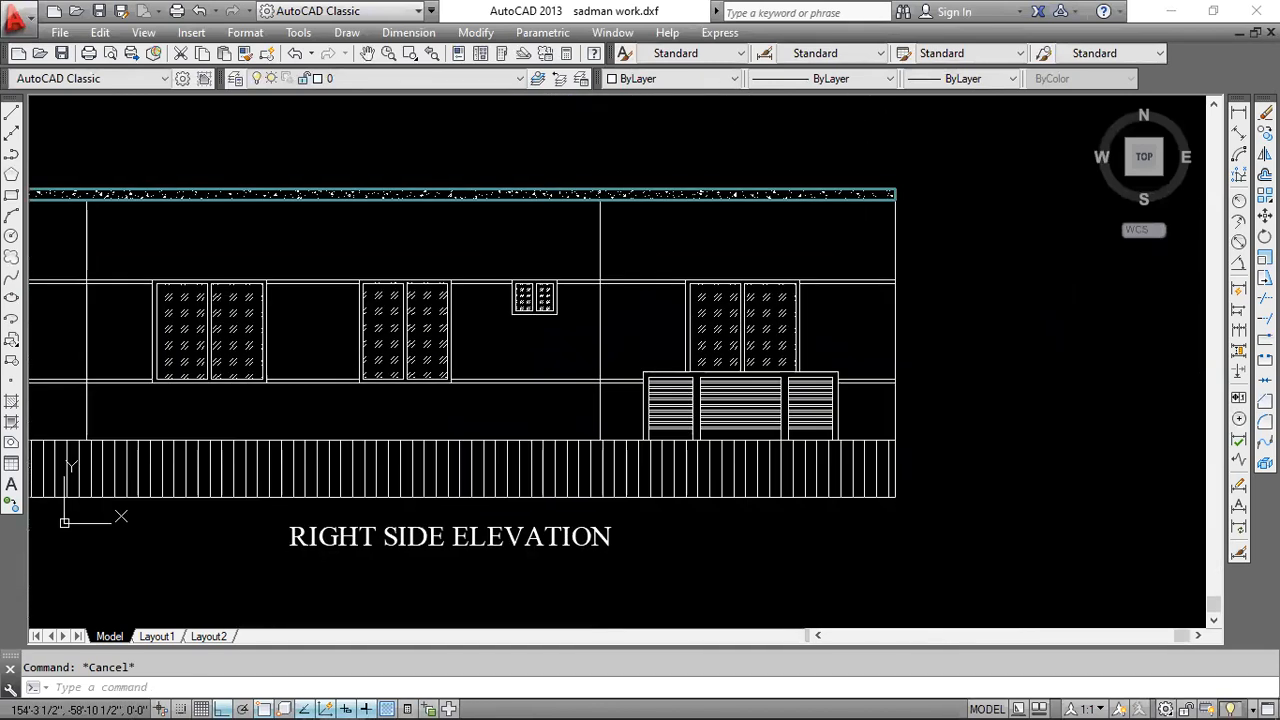
- Examine the front elevation's wall lines and the floor plan as a layer reference for the right side elevation
{"action": "scroll", "coordinate": [915, 264], "scroll_direction": "down", "scroll_amount": 2}
{"action": "middle_click_drag", "start_coordinate": [890, 346], "coordinate": [783, 512]}
{"action": "scroll", "coordinate": [785, 505], "scroll_direction": "down", "scroll_amount": 2}
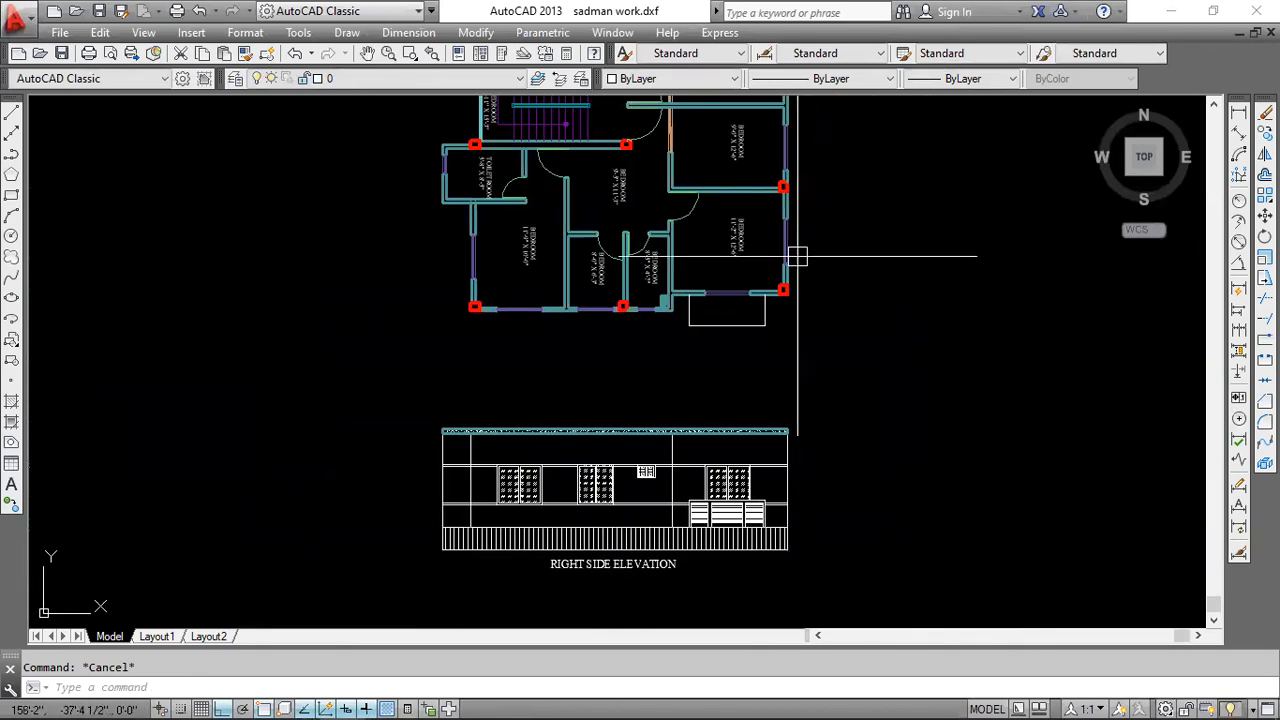
{"action": "scroll", "coordinate": [784, 323], "scroll_direction": "up", "scroll_amount": 2}
{"action": "middle_click_drag", "start_coordinate": [784, 323], "coordinate": [784, 342]}
{"action": "scroll", "coordinate": [745, 386], "scroll_direction": "down", "scroll_amount": 2}
{"action": "middle_click_drag", "start_coordinate": [745, 386], "coordinate": [866, 266]}
{"action": "middle_click_drag", "start_coordinate": [544, 330], "coordinate": [1165, 342]}
{"action": "scroll", "coordinate": [1165, 342], "scroll_direction": "down", "scroll_amount": 2}
{"action": "scroll", "coordinate": [977, 363], "scroll_direction": "up", "scroll_amount": 4}
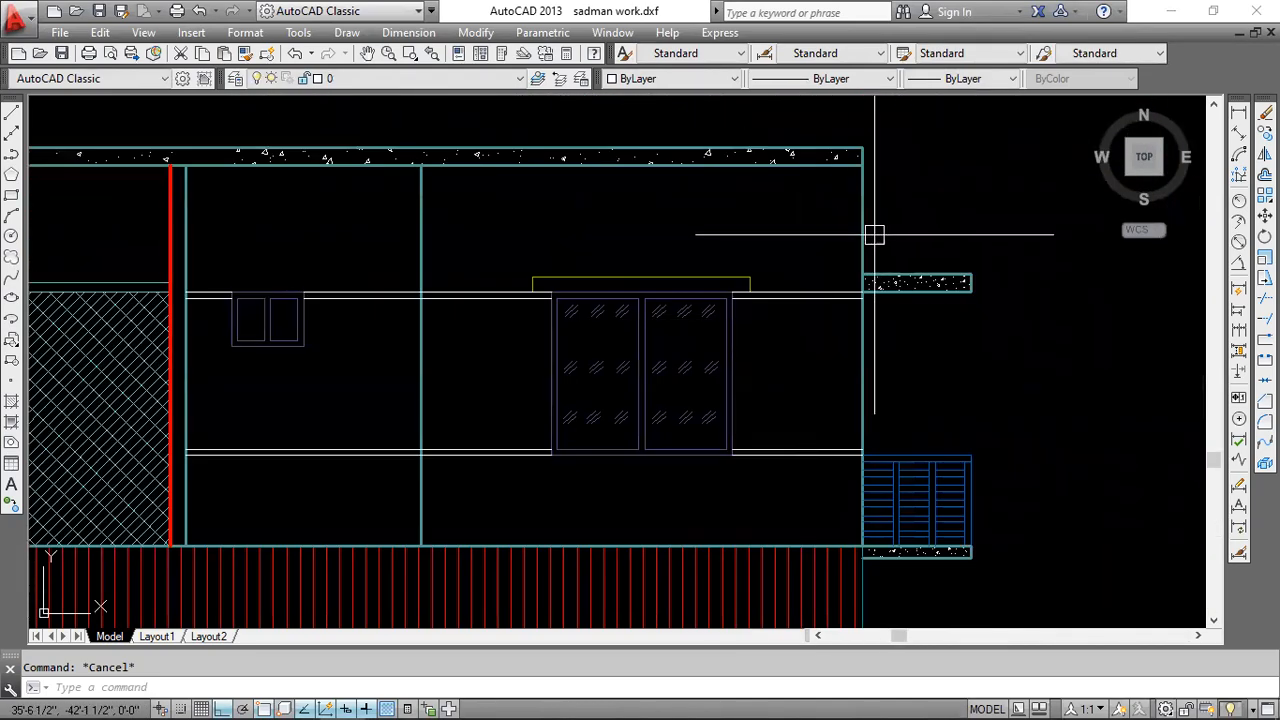
{"action": "scroll", "coordinate": [811, 243], "scroll_direction": "down", "scroll_amount": 2}
{"action": "middle_click_drag", "start_coordinate": [811, 243], "coordinate": [695, 352]}
{"action": "scroll", "coordinate": [557, 234], "scroll_direction": "down", "scroll_amount": 3}
{"action": "scroll", "coordinate": [695, 357], "scroll_direction": "up", "scroll_amount": 3}
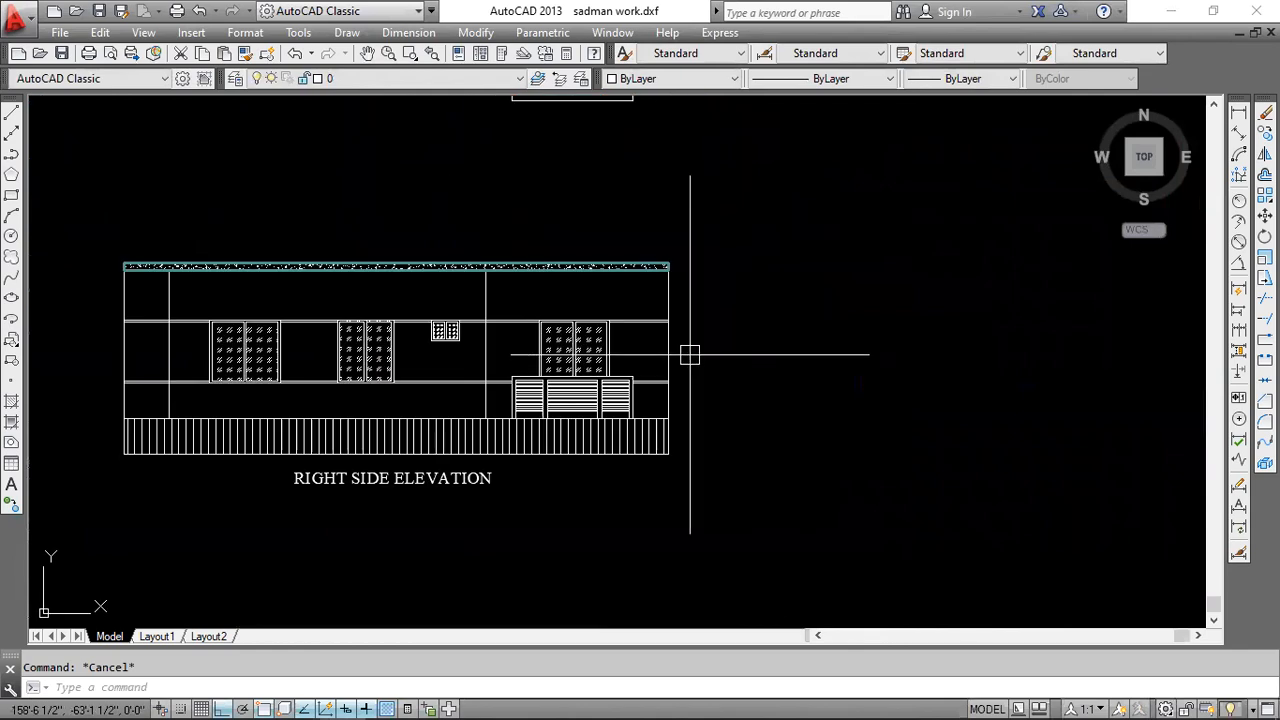
- Assign the four vertical wall lines of the right side elevation to the Wall layer
{"action": "scroll", "coordinate": [695, 357], "scroll_direction": "up", "scroll_amount": 1}
{"action": "left_click", "coordinate": [715, 266]}
{"action": "left_click", "coordinate": [716, 292]}
{"action": "scroll", "coordinate": [716, 300], "scroll_direction": "down", "scroll_amount": 3}
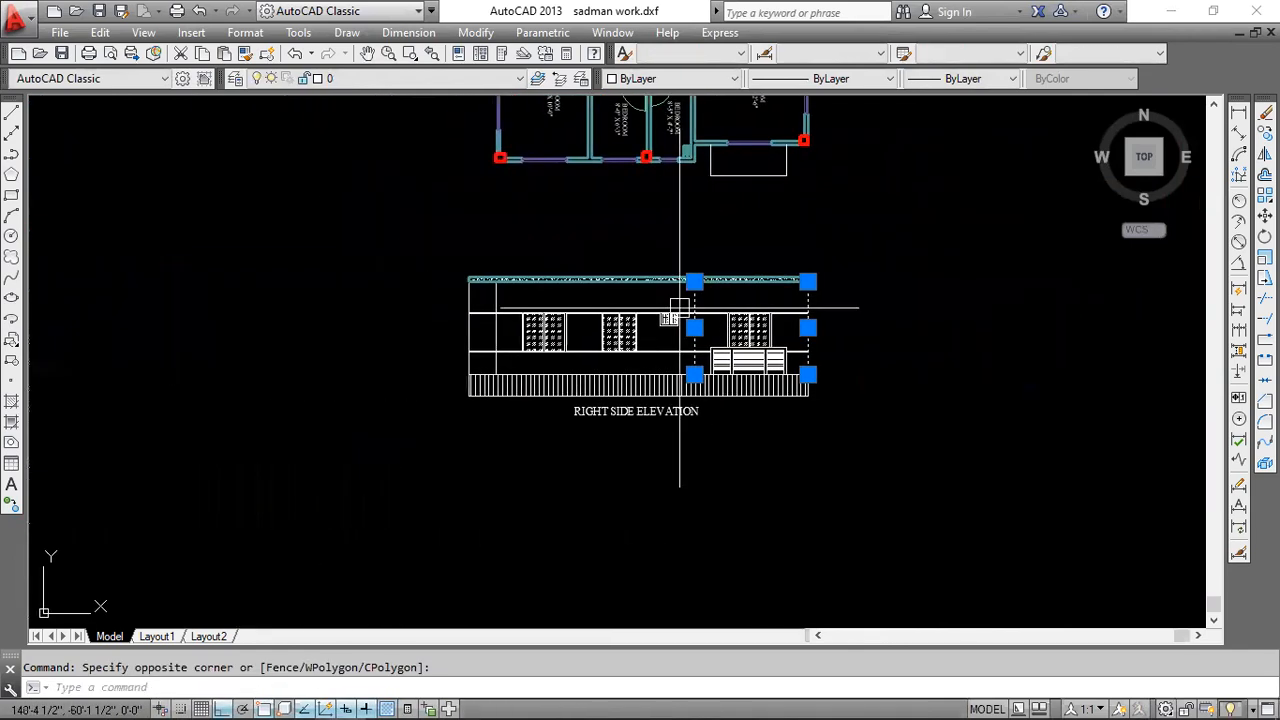
{"action": "scroll", "coordinate": [551, 300], "scroll_direction": "up", "scroll_amount": 3}
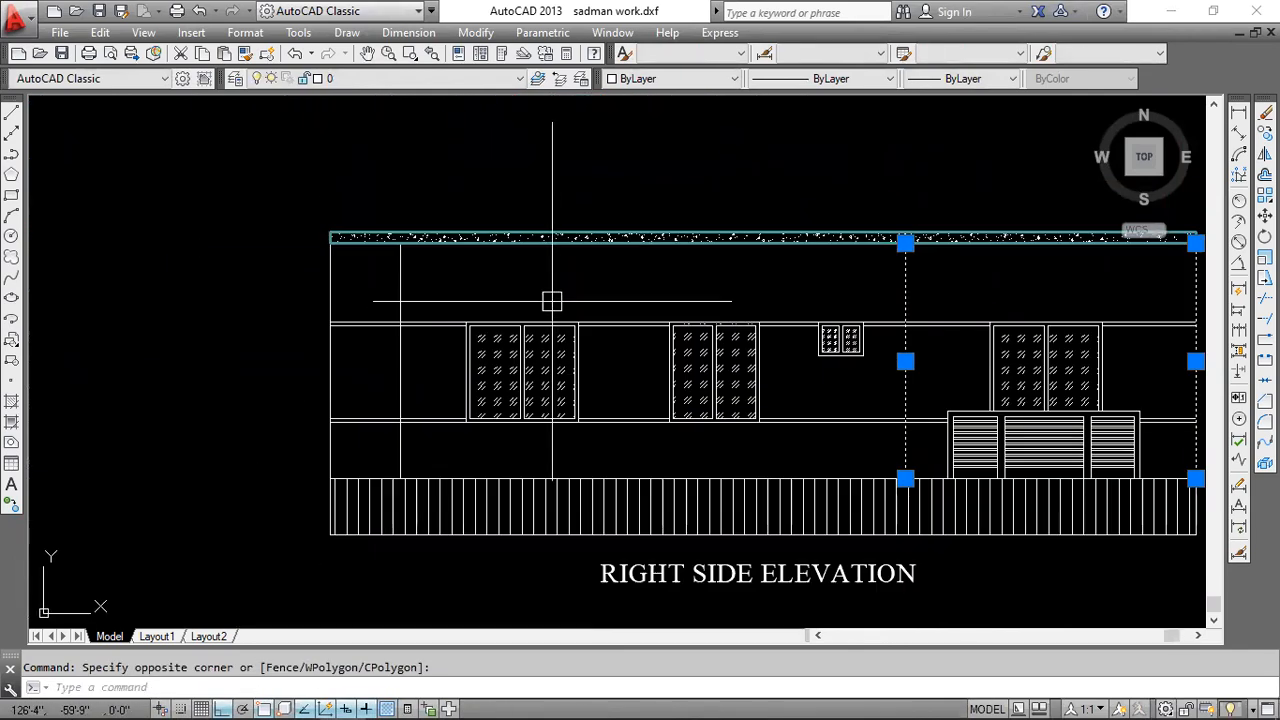
{"action": "left_click", "coordinate": [429, 80]}
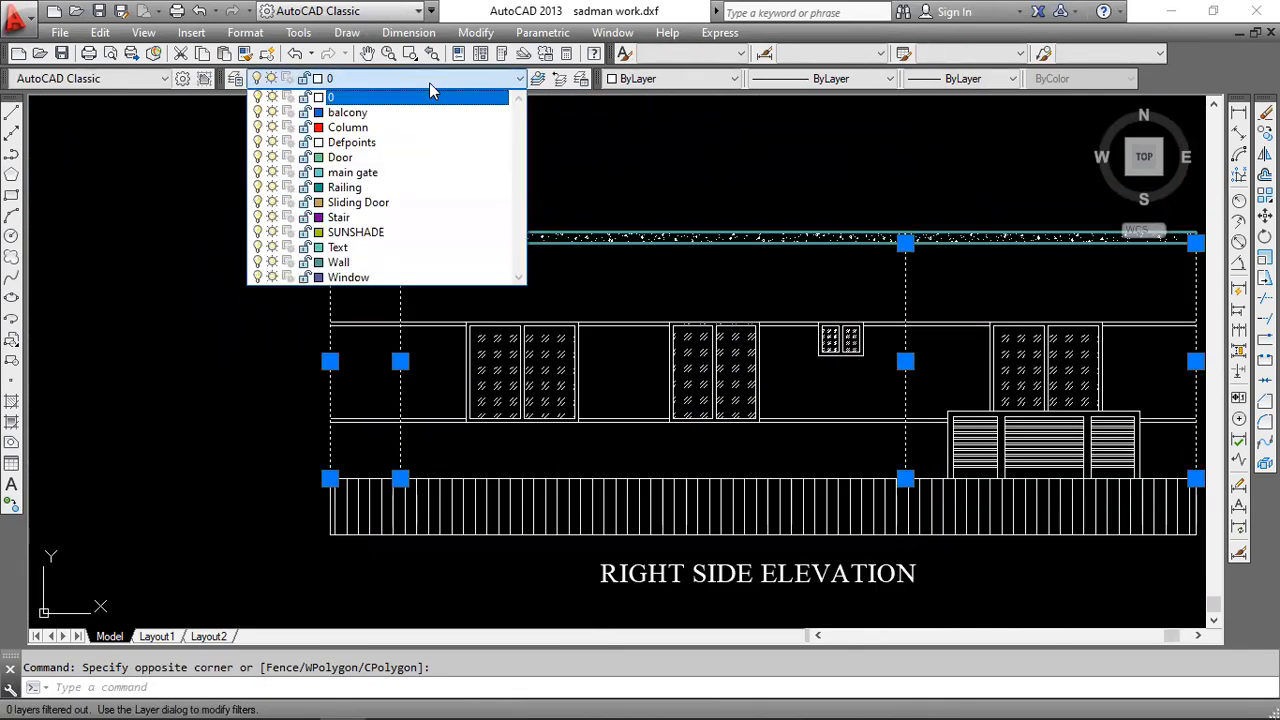
{"action": "left_click", "coordinate": [396, 261]}
{"action": "key", "text": "Escape"}
{"action": "scroll", "coordinate": [600, 271], "scroll_direction": "down", "scroll_amount": 4}
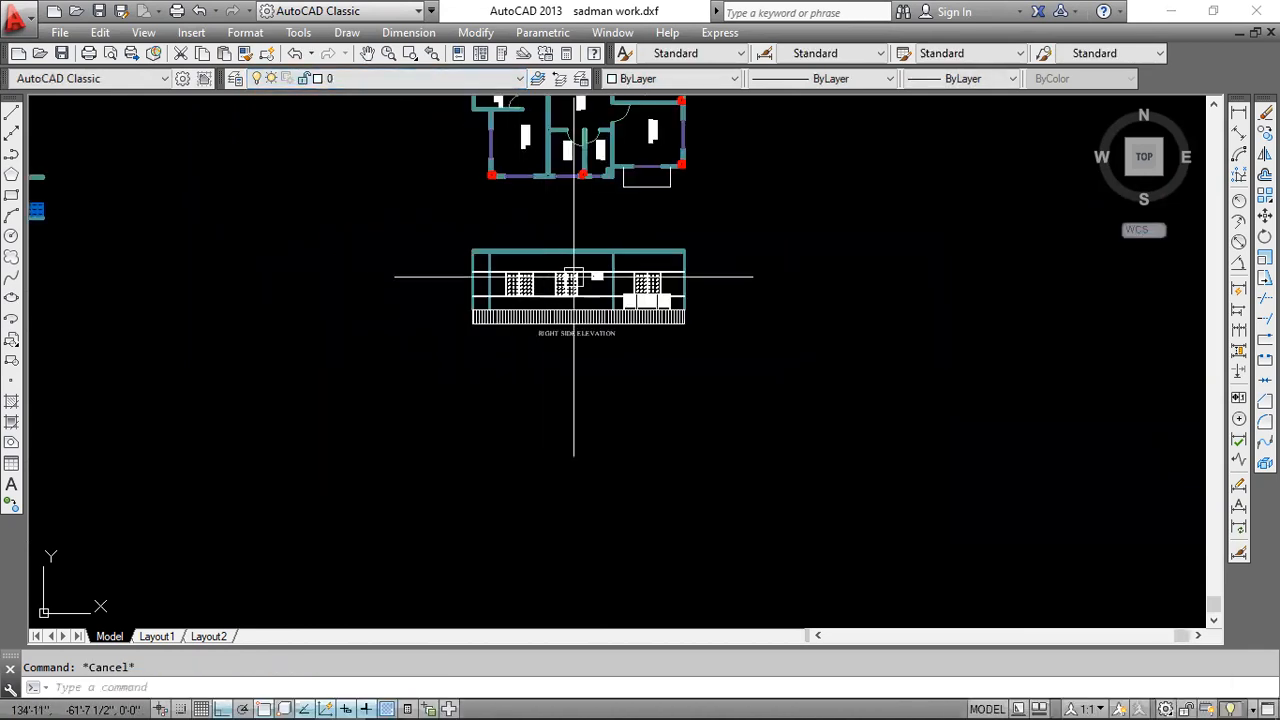
{"action": "scroll", "coordinate": [597, 275], "scroll_direction": "up", "scroll_amount": 3}
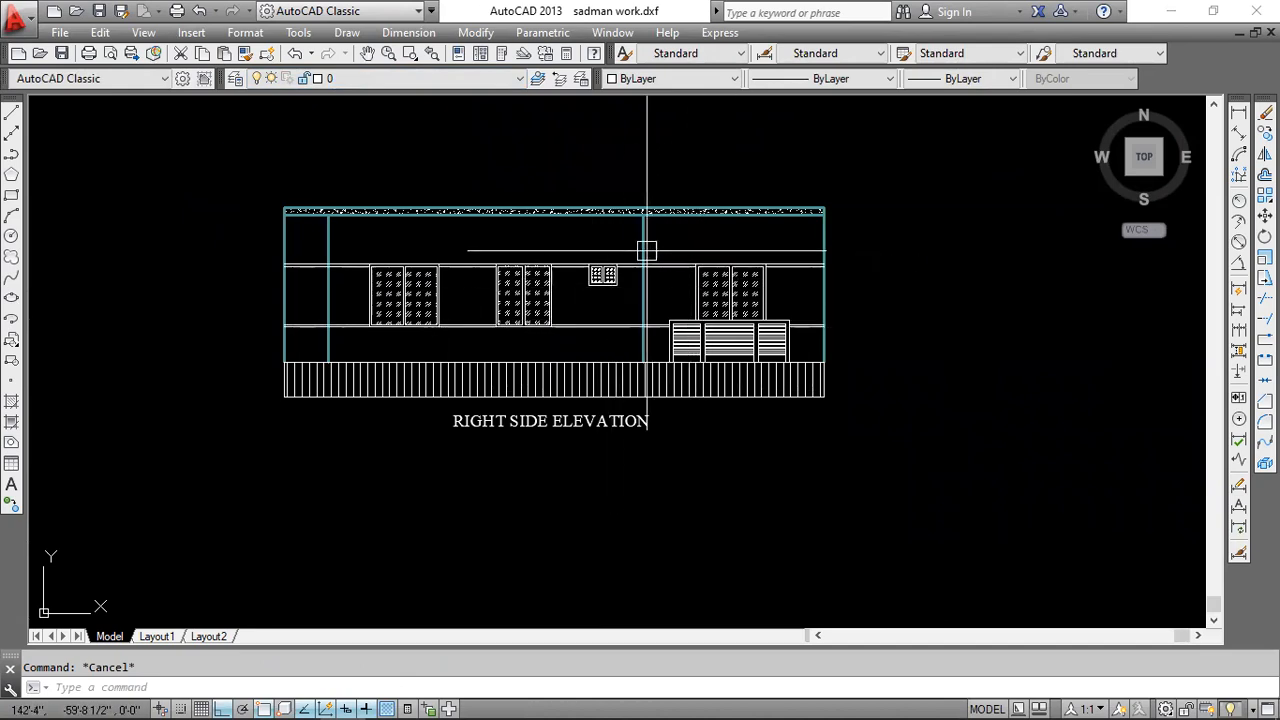
- Examine the layer colours of the windows, bands and base in the front elevation
{"action": "scroll", "coordinate": [646, 250], "scroll_direction": "up", "scroll_amount": 2}
{"action": "scroll", "coordinate": [686, 271], "scroll_direction": "down", "scroll_amount": 6}
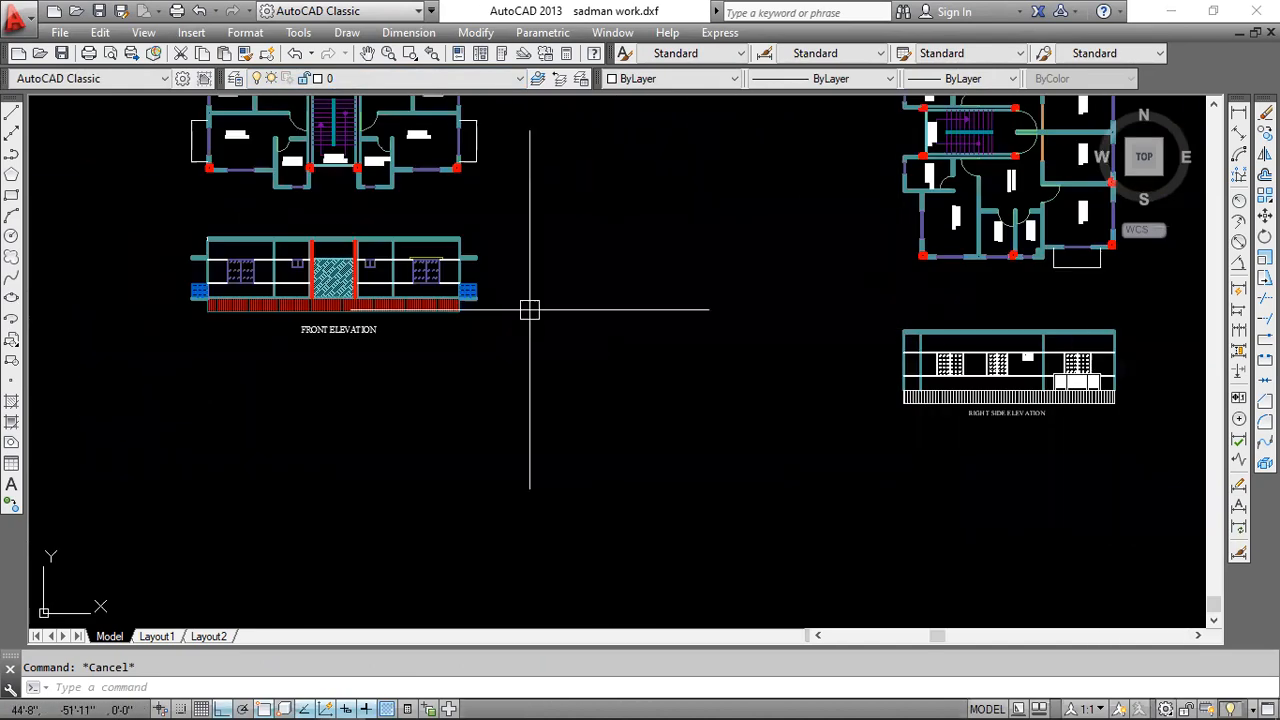
{"action": "scroll", "coordinate": [409, 257], "scroll_direction": "up", "scroll_amount": 4}
{"action": "scroll", "coordinate": [451, 214], "scroll_direction": "up", "scroll_amount": 2}
{"action": "scroll", "coordinate": [451, 214], "scroll_direction": "down", "scroll_amount": 3}
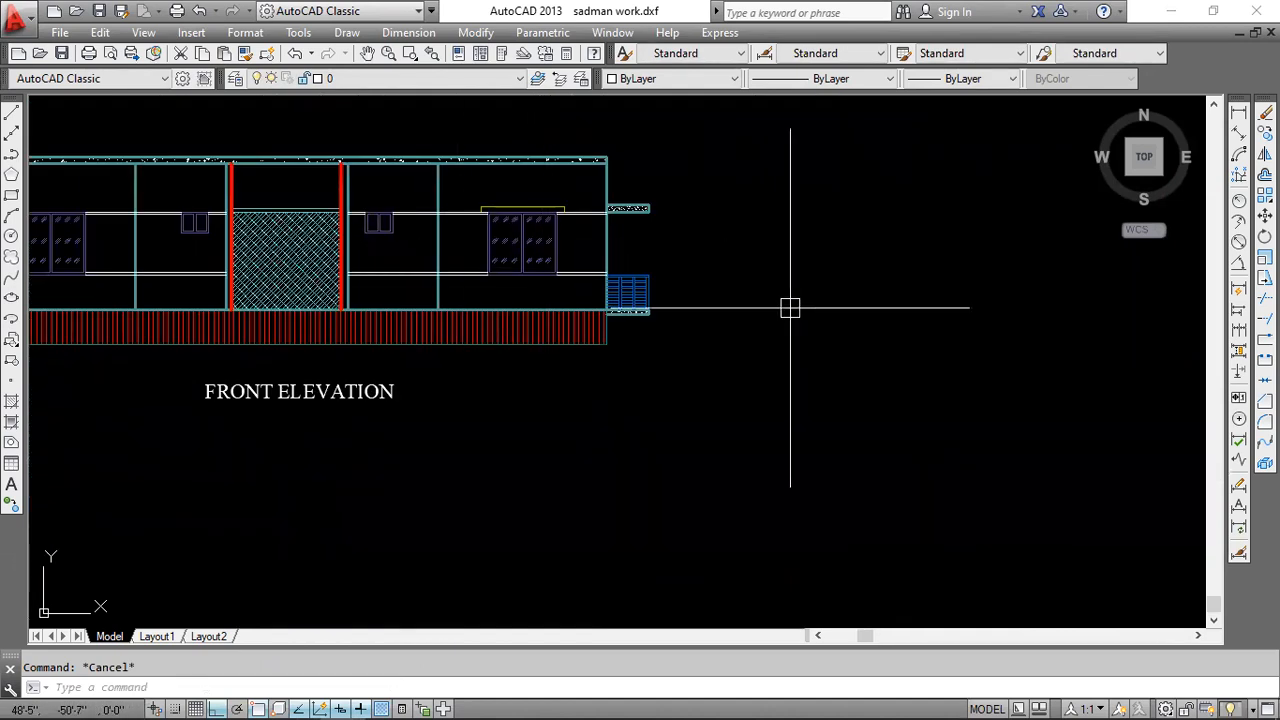
{"action": "scroll", "coordinate": [789, 308], "scroll_direction": "down", "scroll_amount": 4}
{"action": "scroll", "coordinate": [703, 296], "scroll_direction": "up", "scroll_amount": 4}
{"action": "scroll", "coordinate": [697, 286], "scroll_direction": "down", "scroll_amount": 2}
{"action": "middle_click_drag", "start_coordinate": [186, 240], "coordinate": [871, 340]}
{"action": "scroll", "coordinate": [395, 248], "scroll_direction": "up", "scroll_amount": 4}
{"action": "scroll", "coordinate": [460, 252], "scroll_direction": "down", "scroll_amount": 4}
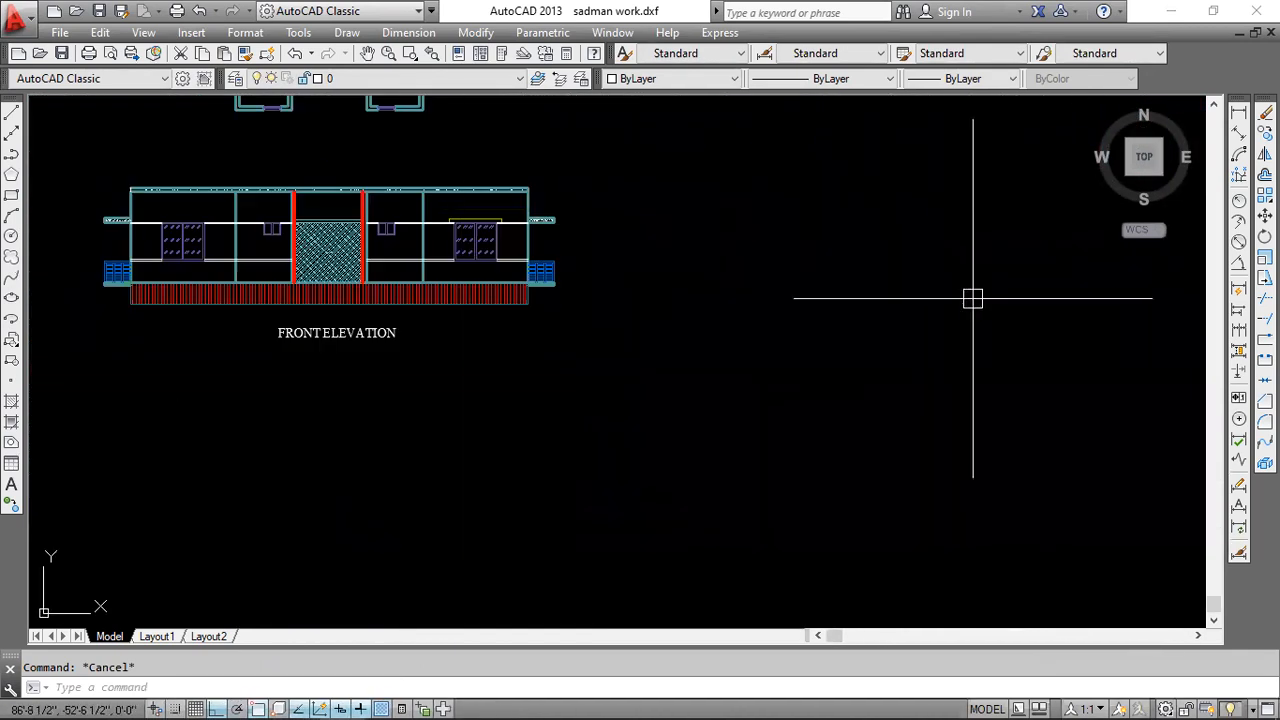
- Assign the first two large windows and the small window, including their glass hatches, to the Window layer
{"action": "middle_click_drag", "start_coordinate": [935, 292], "coordinate": [483, 228]}
{"action": "scroll", "coordinate": [1002, 360], "scroll_direction": "up", "scroll_amount": 4}
{"action": "left_click", "coordinate": [742, 344]}
{"action": "left_click", "coordinate": [892, 210]}
{"action": "left_click", "coordinate": [558, 348]}
{"action": "left_click", "coordinate": [710, 215]}
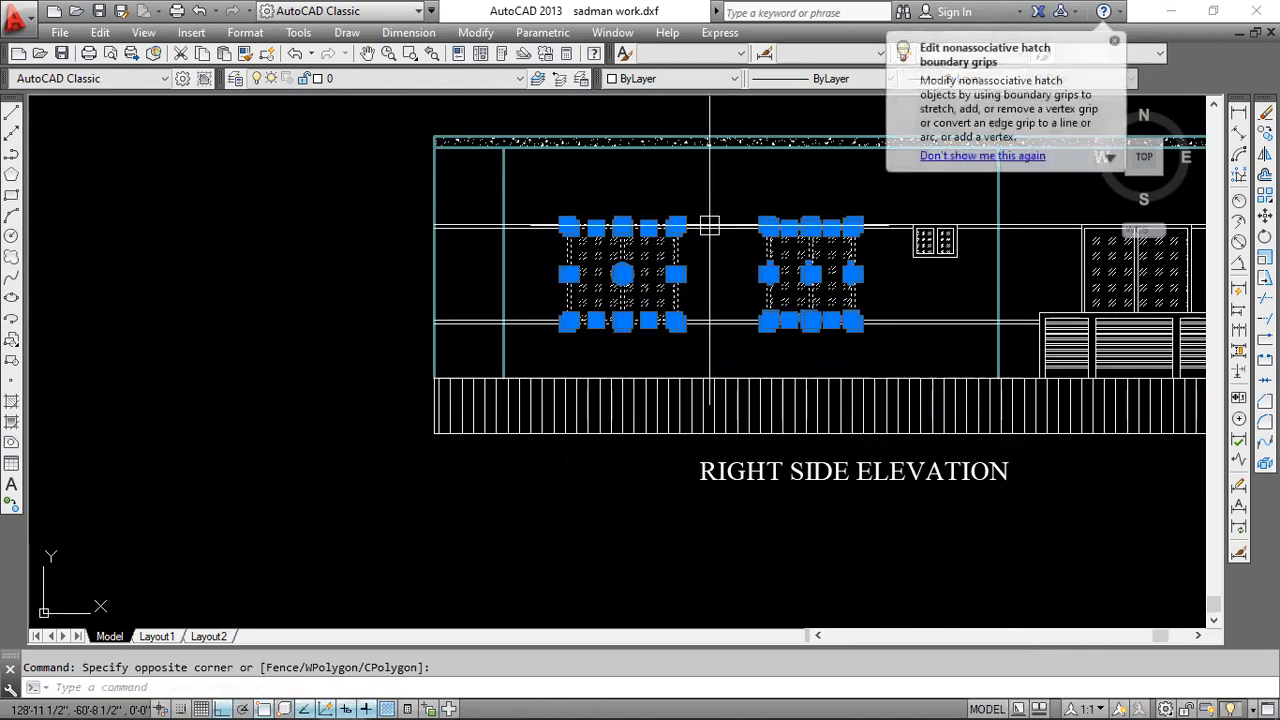
{"action": "middle_click_drag", "start_coordinate": [892, 271], "coordinate": [720, 292]}
{"action": "left_click", "coordinate": [720, 292]}
{"action": "left_click", "coordinate": [822, 222]}
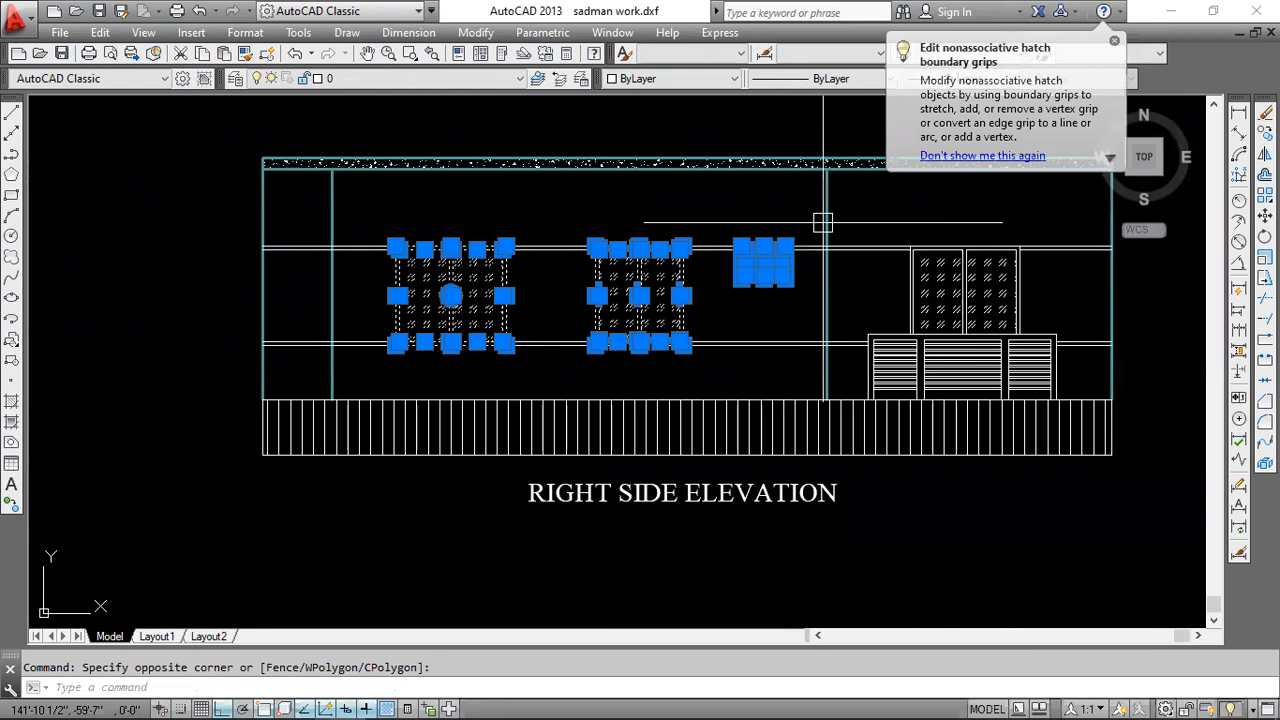
{"action": "middle_click_drag", "start_coordinate": [1015, 327], "coordinate": [940, 337]}
{"action": "scroll", "coordinate": [865, 340], "scroll_direction": "up", "scroll_amount": 2}
{"action": "middle_click_drag", "start_coordinate": [1052, 278], "coordinate": [950, 300]}
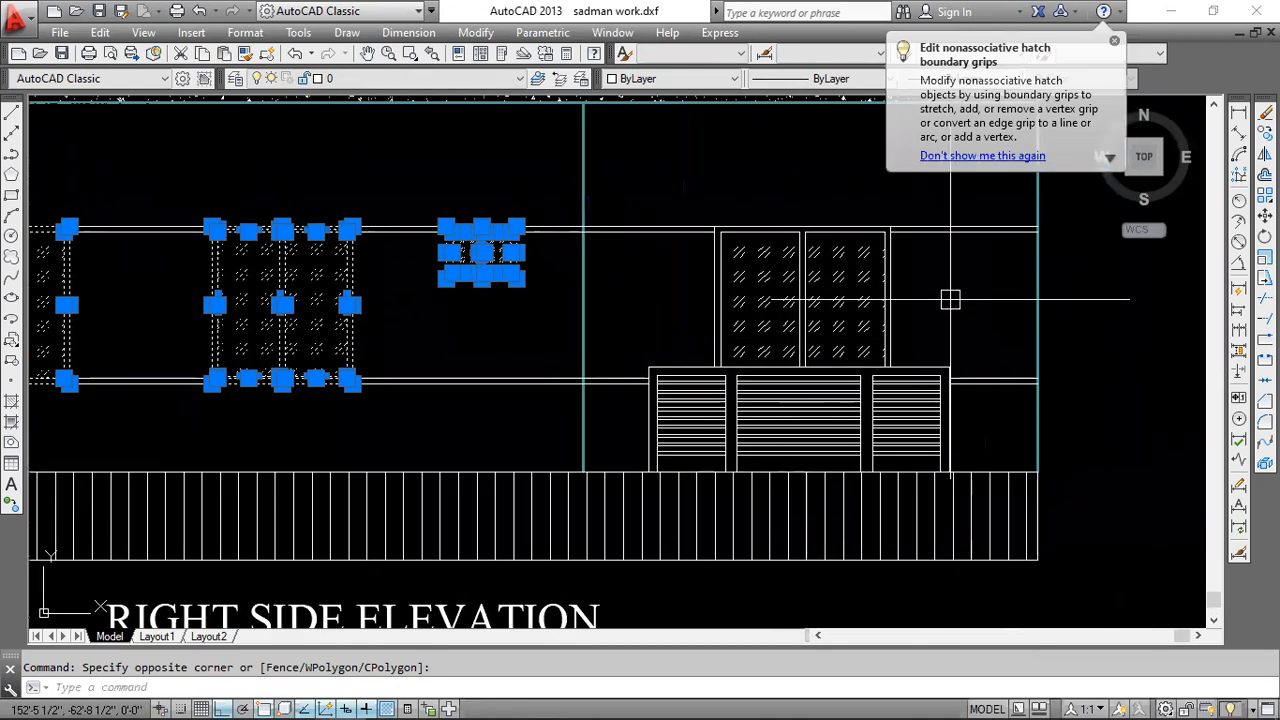
{"action": "left_click", "coordinate": [938, 283]}
{"action": "left_click", "coordinate": [949, 286]}
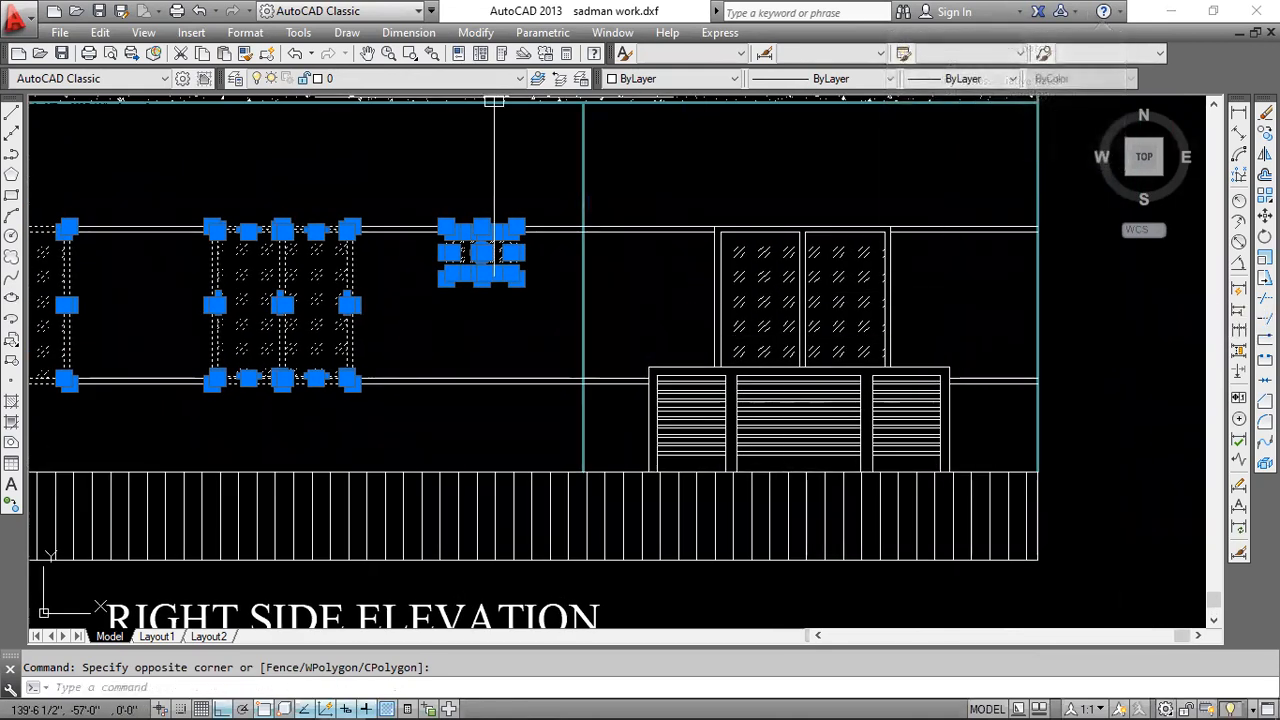
{"action": "left_click", "coordinate": [450, 79]}
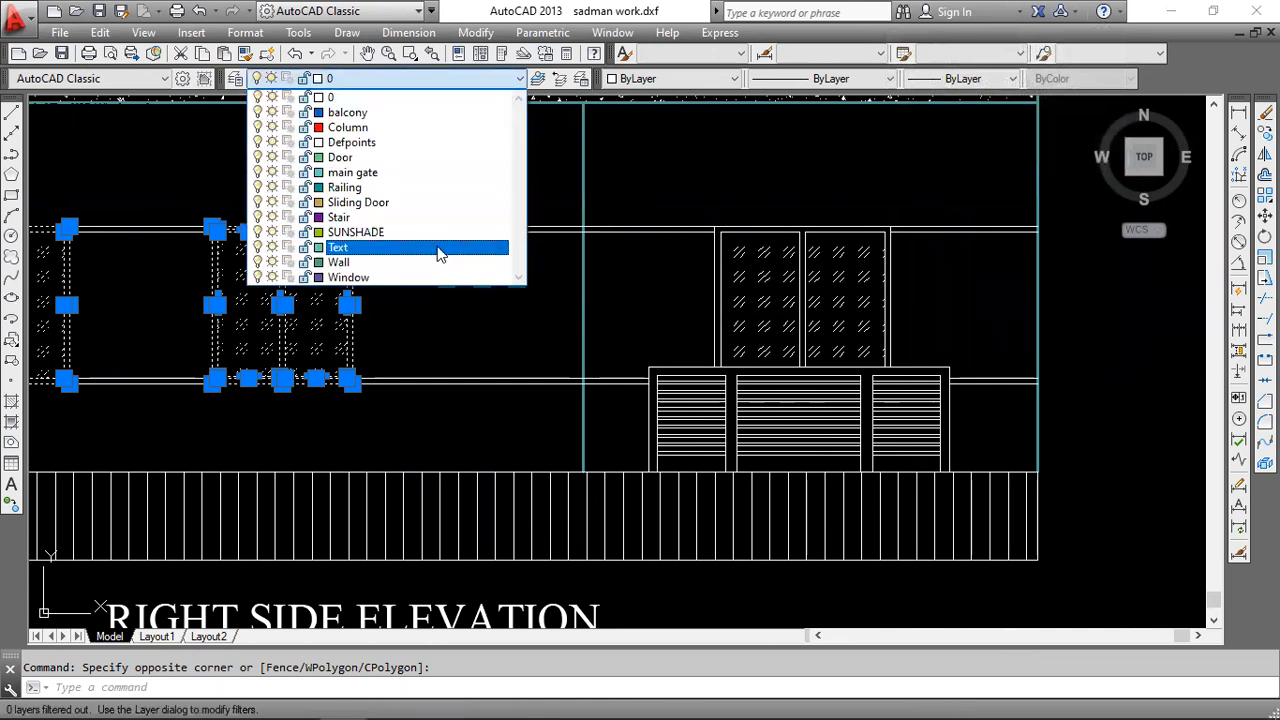
{"action": "left_click", "coordinate": [432, 278]}
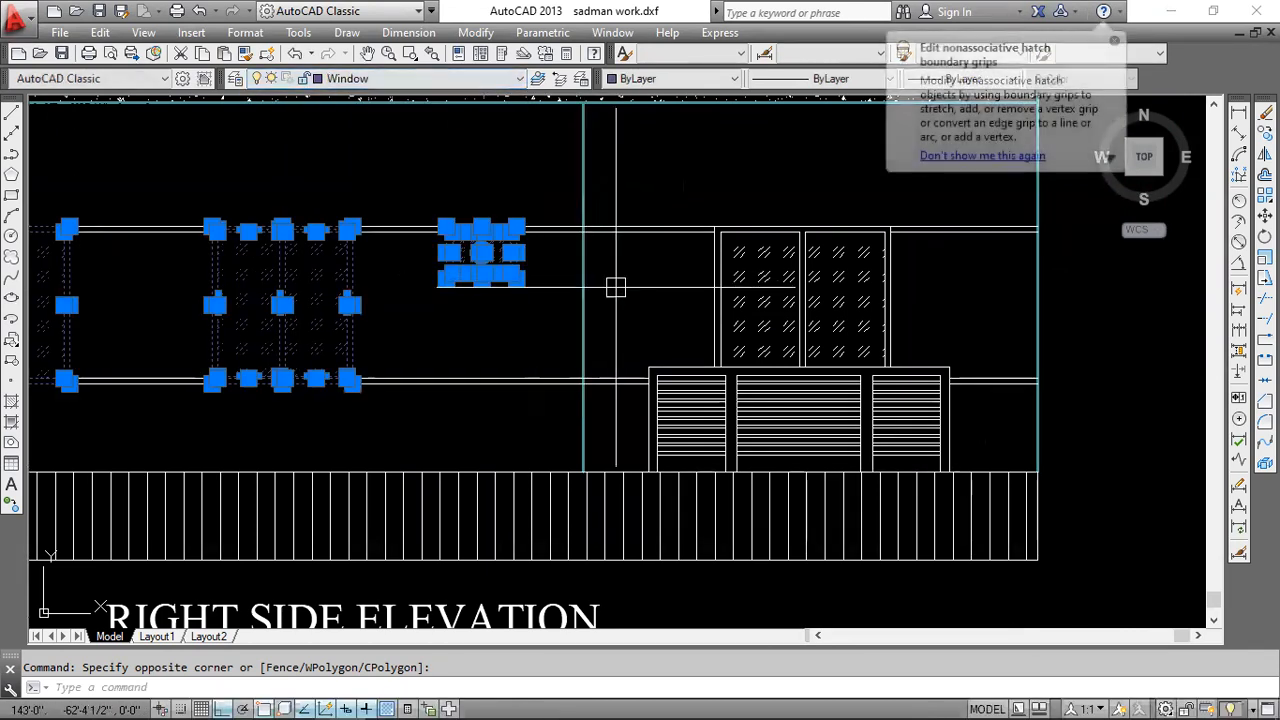
{"action": "key", "text": "Escape"}
- Assign the two-panel sliding door above the railing, including its glass hatches, to the Sliding Door layer
{"action": "middle_click_drag", "start_coordinate": [623, 289], "coordinate": [487, 288]}
{"action": "left_click", "coordinate": [806, 268]}
{"action": "left_click", "coordinate": [502, 272]}
{"action": "left_click", "coordinate": [538, 255]}
{"action": "left_click", "coordinate": [787, 216]}
{"action": "scroll", "coordinate": [590, 377], "scroll_direction": "up", "scroll_amount": 4}
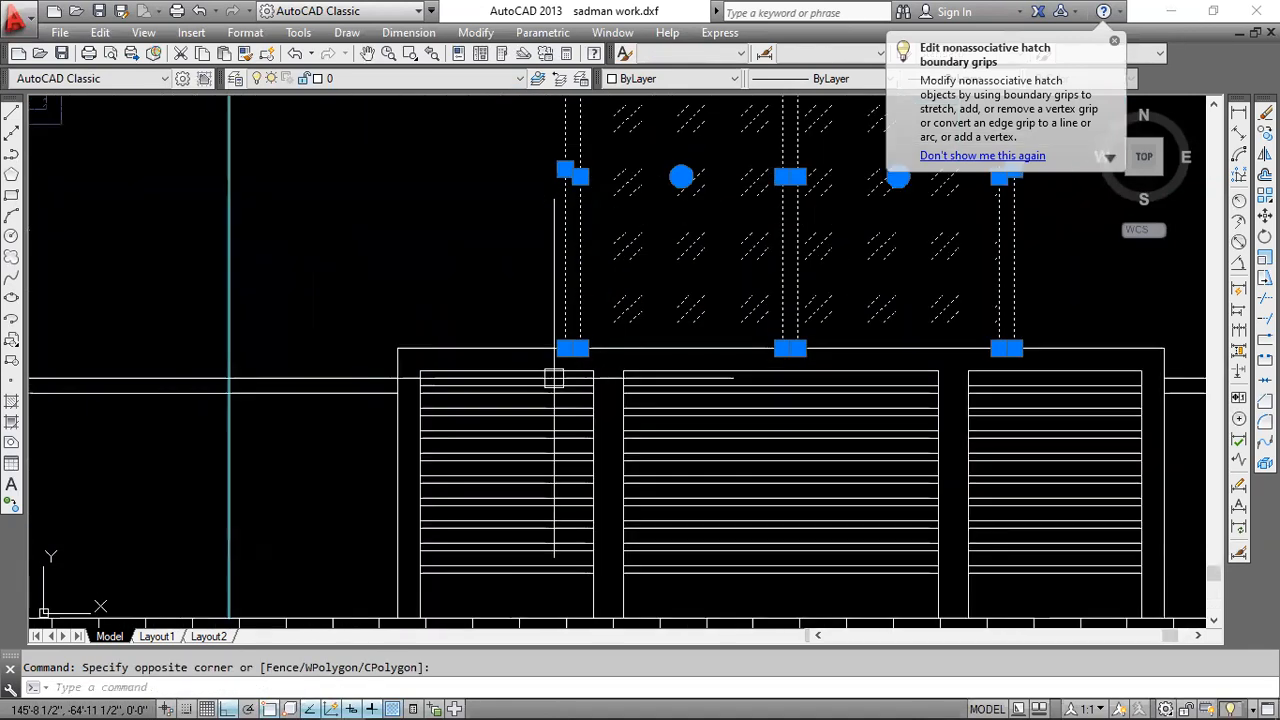
{"action": "scroll", "coordinate": [608, 338], "scroll_direction": "down", "scroll_amount": 4}
{"action": "scroll", "coordinate": [587, 297], "scroll_direction": "up", "scroll_amount": 3}
{"action": "scroll", "coordinate": [571, 323], "scroll_direction": "down", "scroll_amount": 3}
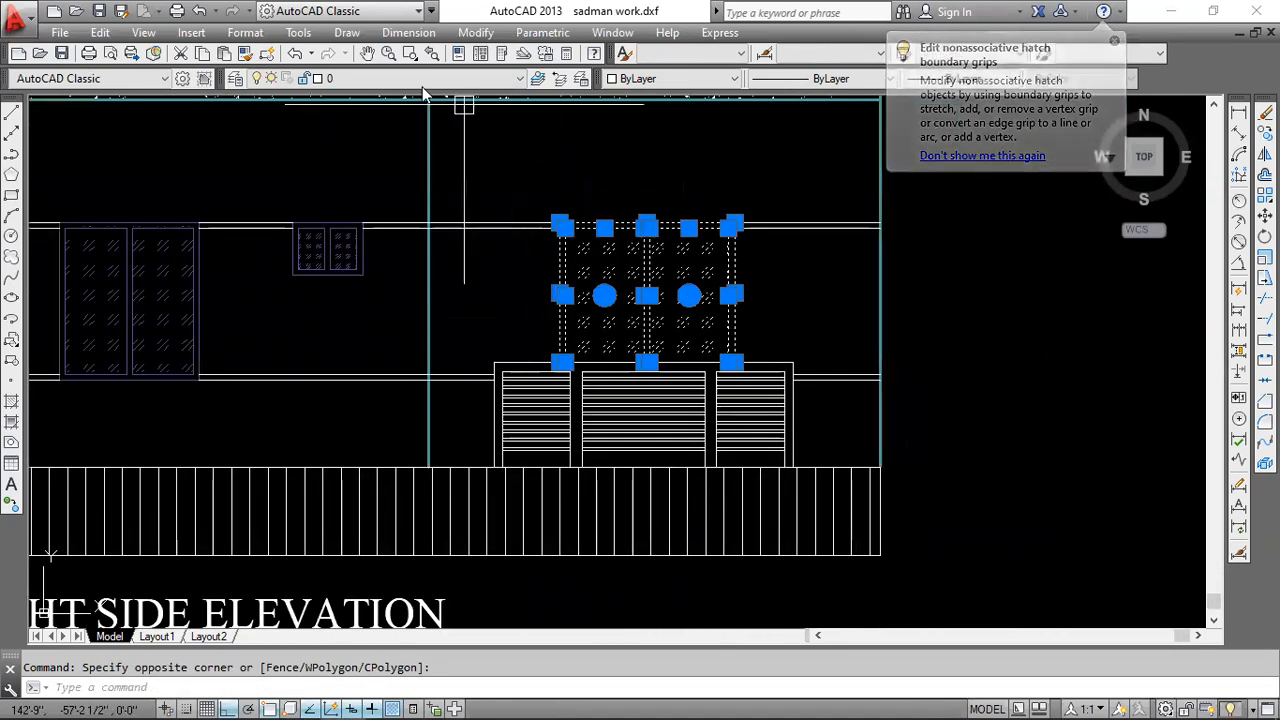
{"action": "left_click", "coordinate": [460, 78]}
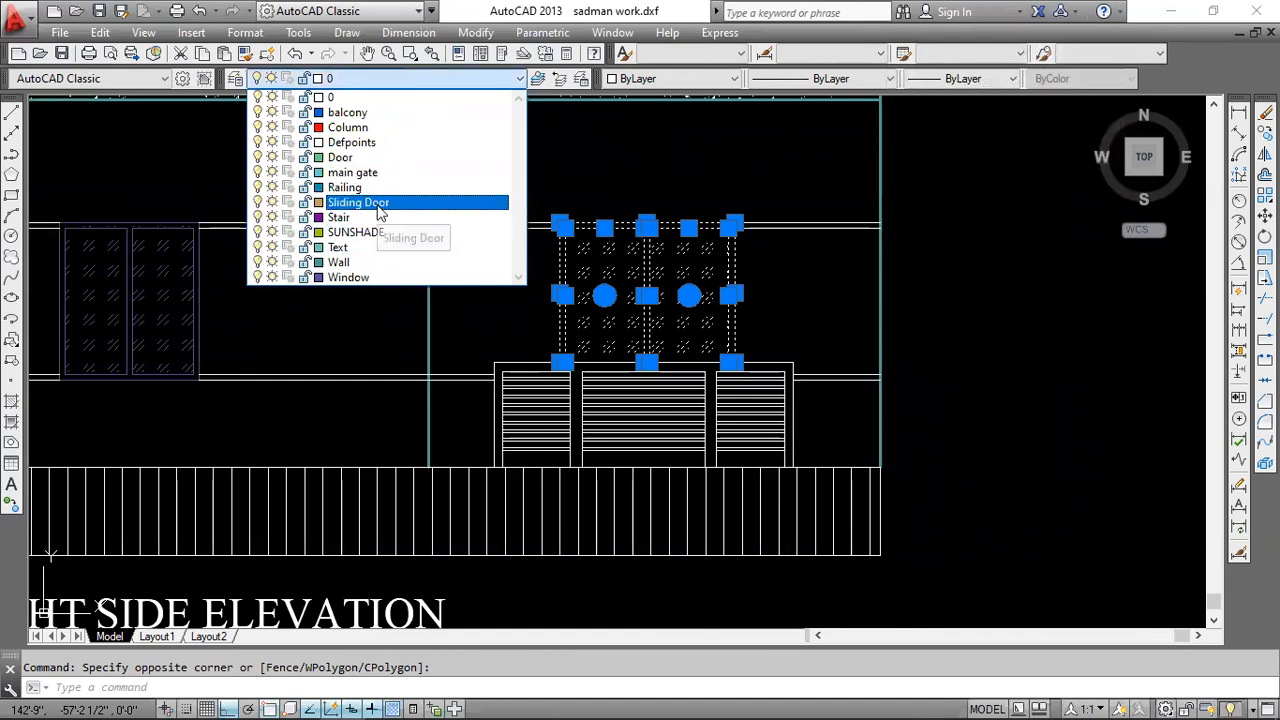
{"action": "left_click", "coordinate": [380, 203]}
{"action": "key", "text": "Escape"}
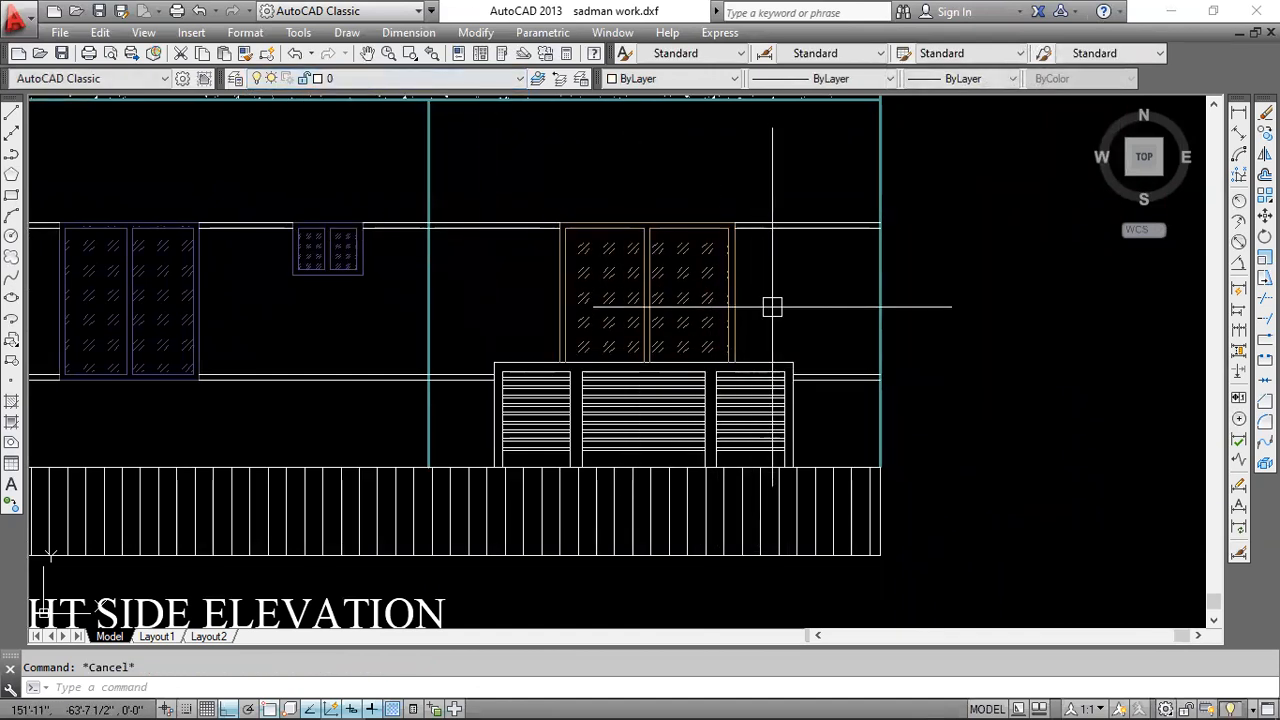
- Assign the balcony railing's frame lines and the horizontal slats of all three bays to the balcony layer
{"action": "middle_click_drag", "start_coordinate": [771, 299], "coordinate": [813, 282]}
{"action": "left_click", "coordinate": [439, 79]}
{"action": "left_click", "coordinate": [439, 79]}
{"action": "scroll", "coordinate": [805, 403], "scroll_direction": "up", "scroll_amount": 2}
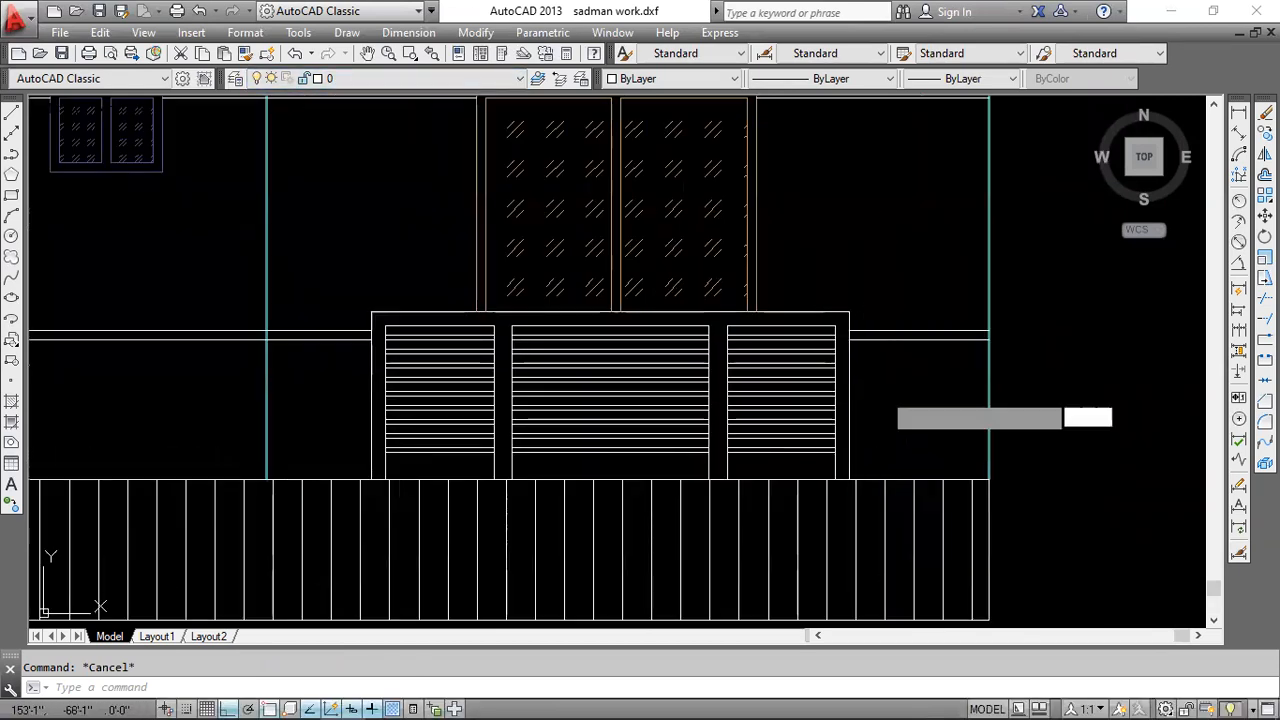
{"action": "left_click", "coordinate": [883, 393]}
{"action": "left_click", "coordinate": [327, 413]}
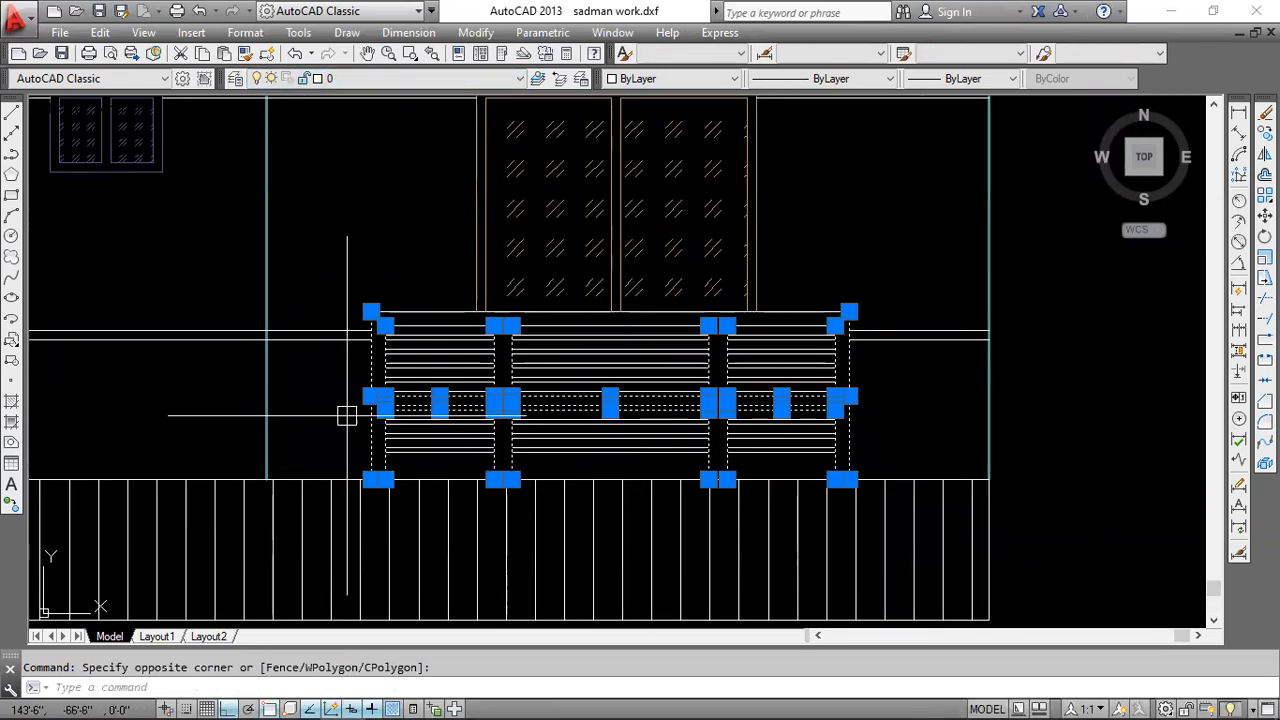
{"action": "scroll", "coordinate": [767, 323], "scroll_direction": "up", "scroll_amount": 2}
{"action": "left_click", "coordinate": [864, 284]}
{"action": "left_click", "coordinate": [836, 318]}
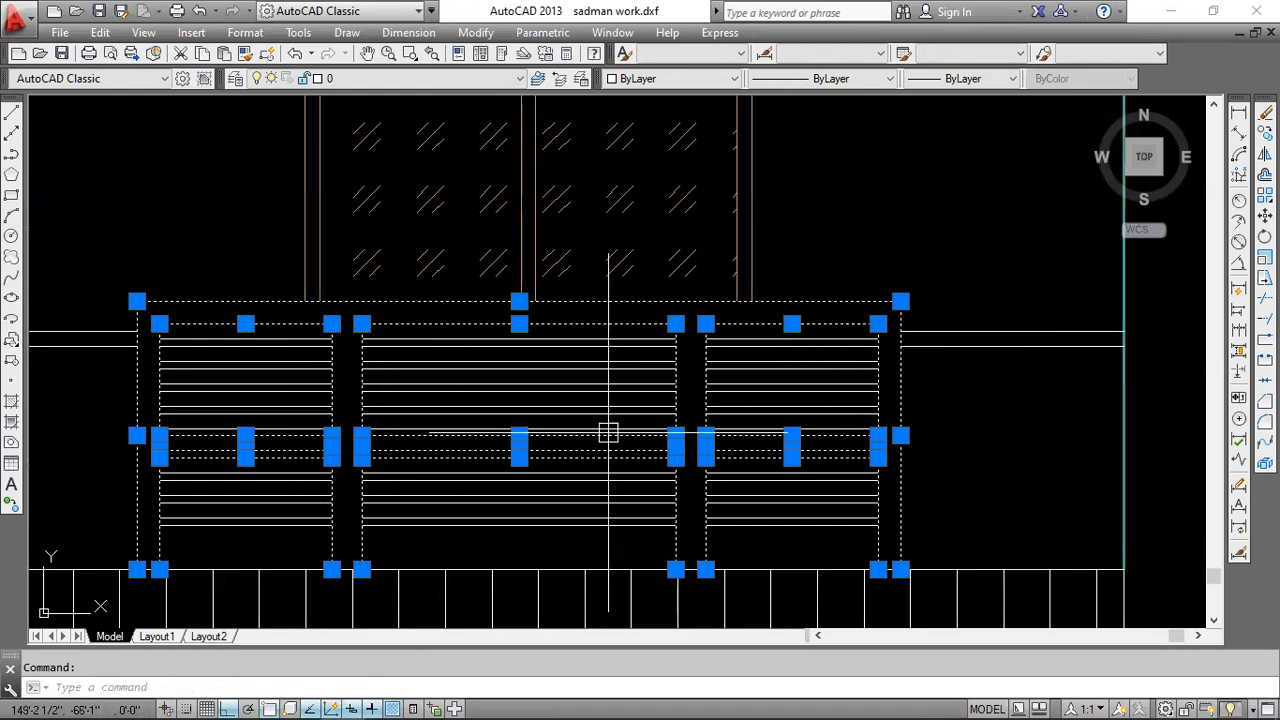
{"action": "scroll", "coordinate": [608, 432], "scroll_direction": "up", "scroll_amount": 3}
{"action": "left_click", "coordinate": [624, 312]}
{"action": "scroll", "coordinate": [624, 314], "scroll_direction": "down", "scroll_amount": 3}
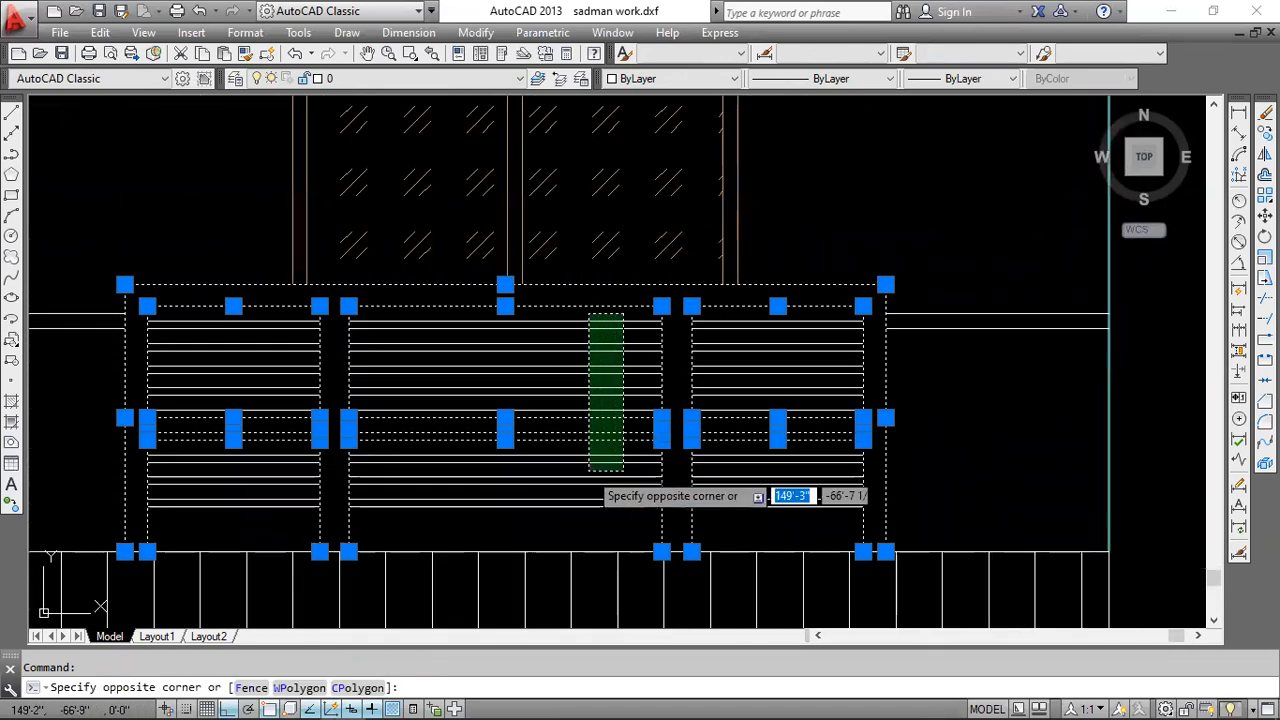
{"action": "left_click", "coordinate": [571, 518]}
{"action": "scroll", "coordinate": [315, 336], "scroll_direction": "up", "scroll_amount": 6}
{"action": "left_click", "coordinate": [298, 286]}
{"action": "scroll", "coordinate": [360, 302], "scroll_direction": "down", "scroll_amount": 6}
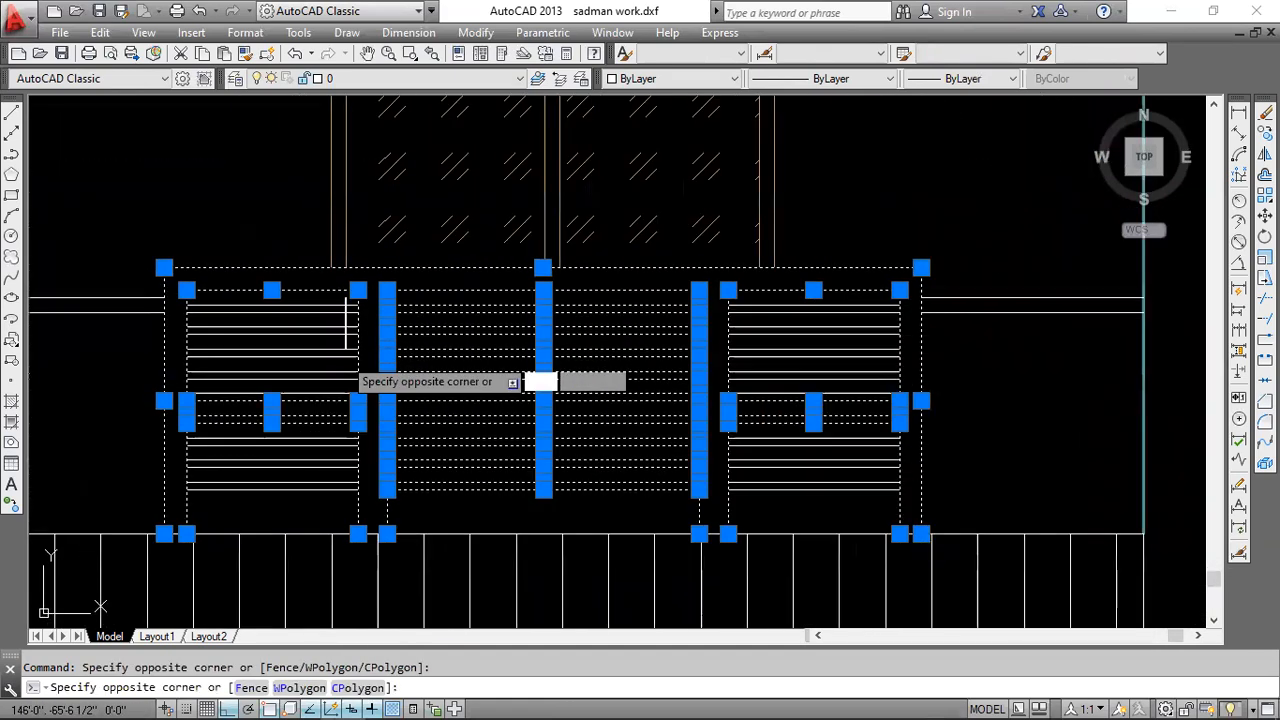
{"action": "left_click", "coordinate": [290, 505]}
{"action": "scroll", "coordinate": [743, 251], "scroll_direction": "up", "scroll_amount": 3}
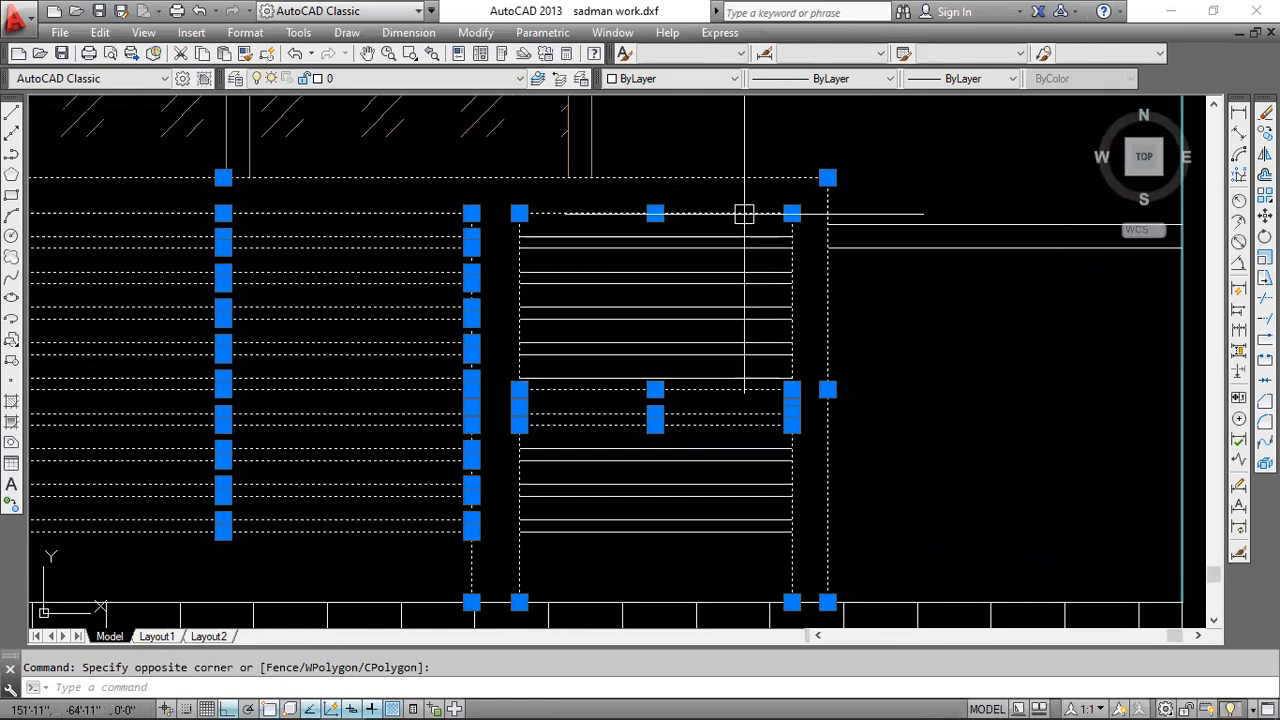
{"action": "scroll", "coordinate": [751, 200], "scroll_direction": "up", "scroll_amount": 2}
{"action": "left_click", "coordinate": [758, 212]}
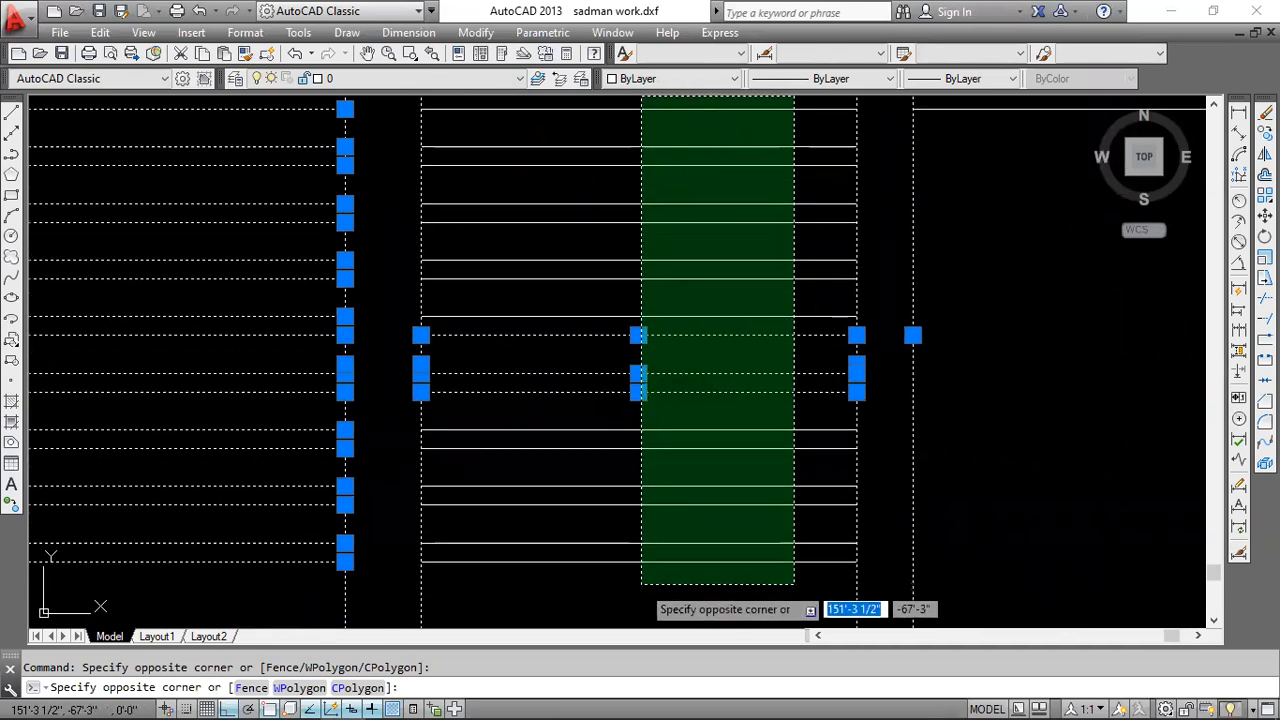
{"action": "left_click", "coordinate": [641, 583]}
{"action": "scroll", "coordinate": [745, 443], "scroll_direction": "down", "scroll_amount": 4}
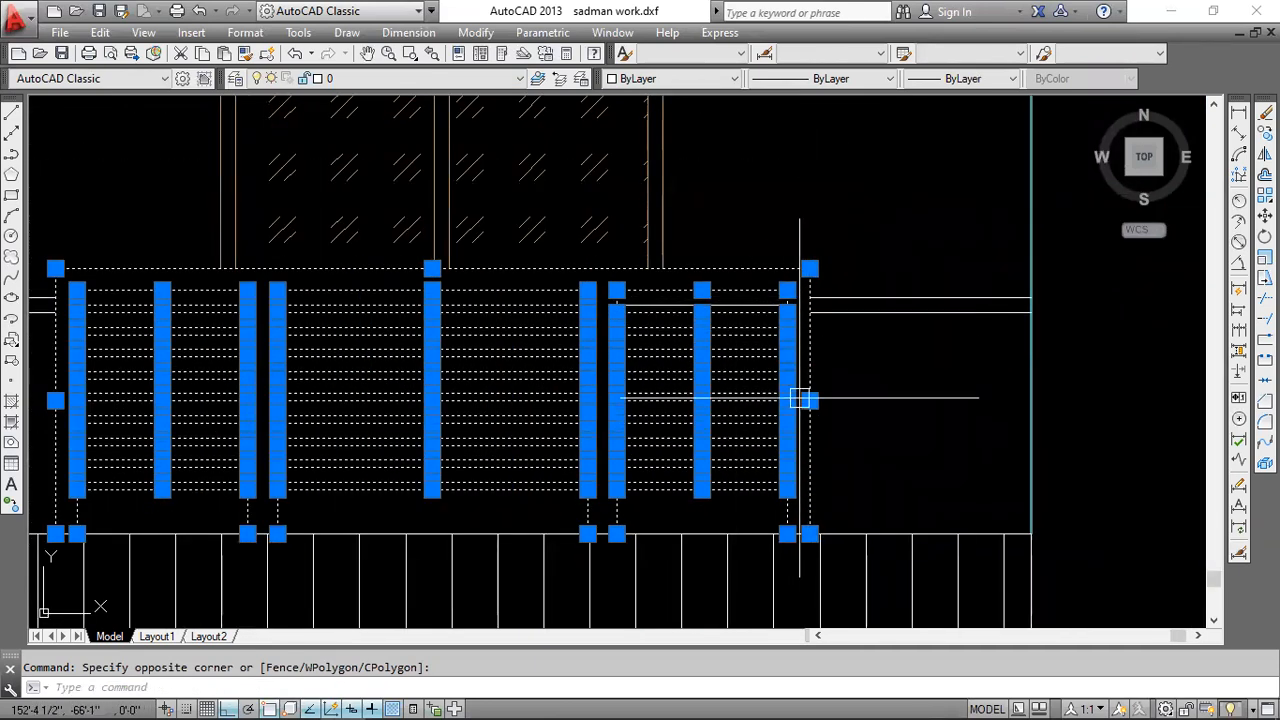
{"action": "middle_click_drag", "start_coordinate": [521, 279], "coordinate": [712, 269]}
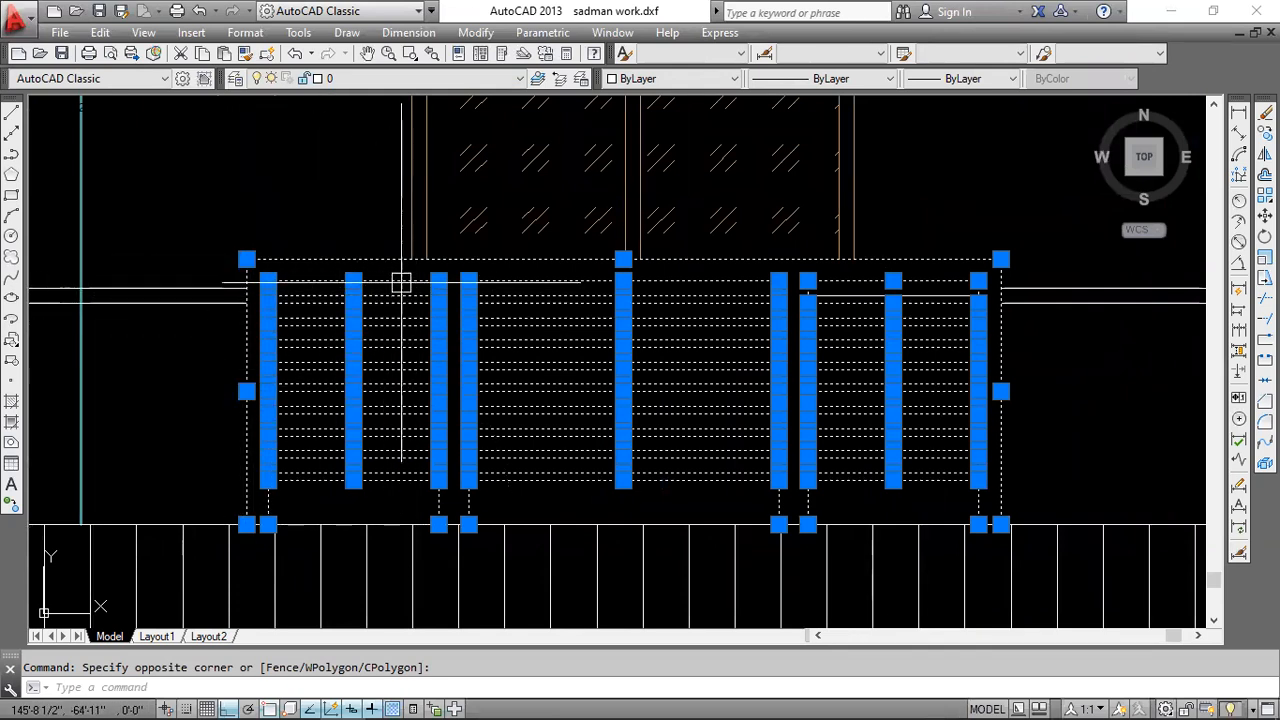
{"action": "scroll", "coordinate": [401, 284], "scroll_direction": "up", "scroll_amount": 2}
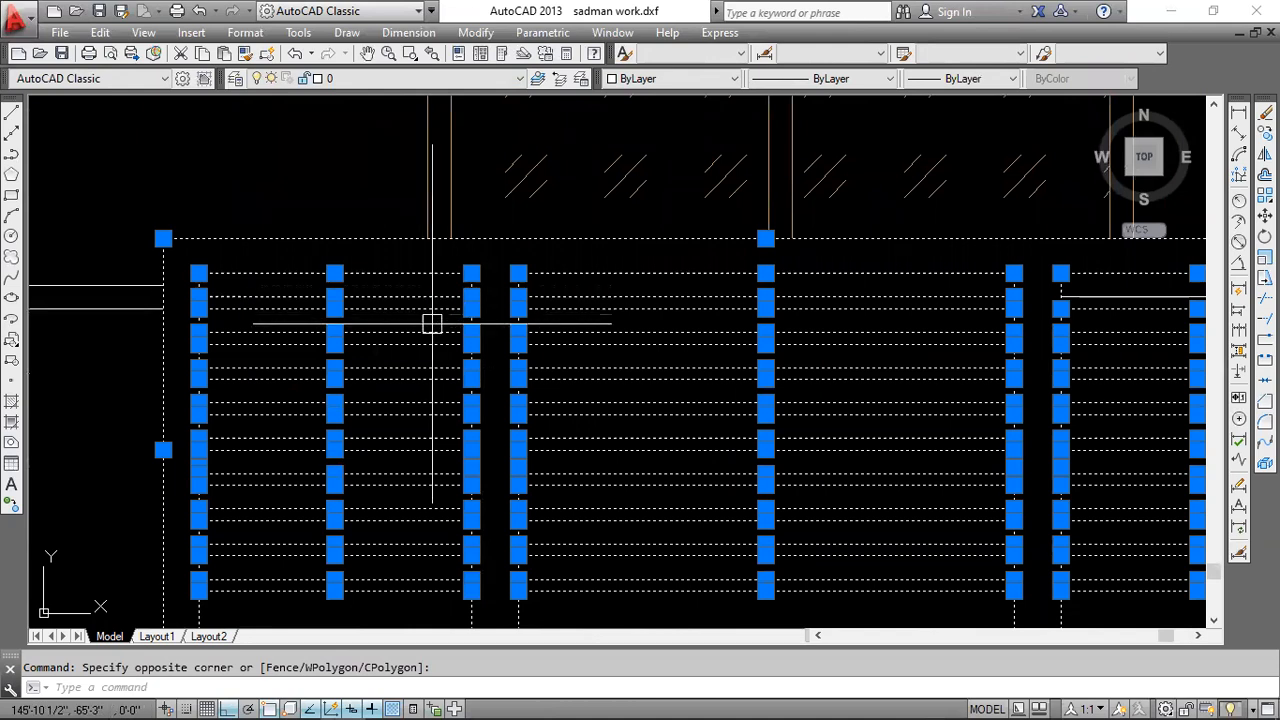
{"action": "scroll", "coordinate": [430, 327], "scroll_direction": "down", "scroll_amount": 2}
{"action": "middle_click_drag", "start_coordinate": [692, 302], "coordinate": [654, 300]}
{"action": "left_click", "coordinate": [440, 79]}
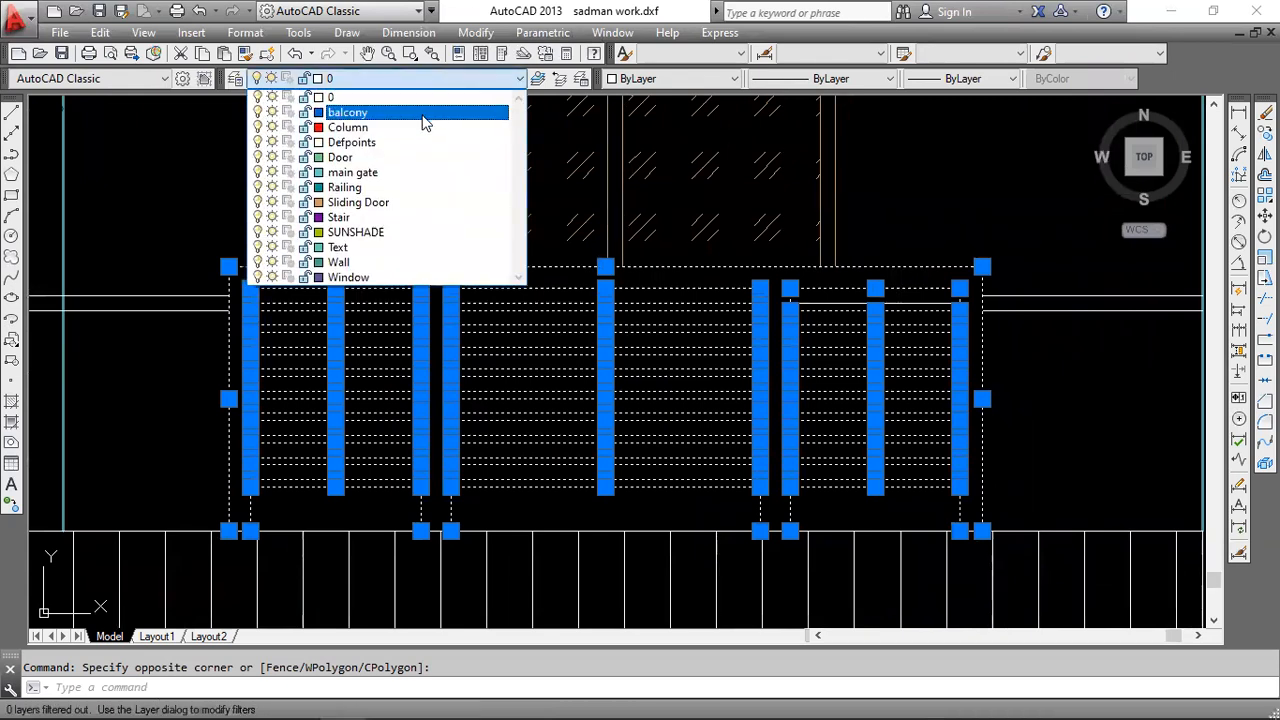
{"action": "left_click", "coordinate": [420, 113]}
{"action": "scroll", "coordinate": [743, 286], "scroll_direction": "down", "scroll_amount": 4}
{"action": "key", "text": "Escape"}
- Assign the balcony railing's outer frame and bay outlines, without the slats, to the Sliding Door layer
{"action": "scroll", "coordinate": [849, 317], "scroll_direction": "up", "scroll_amount": 6}
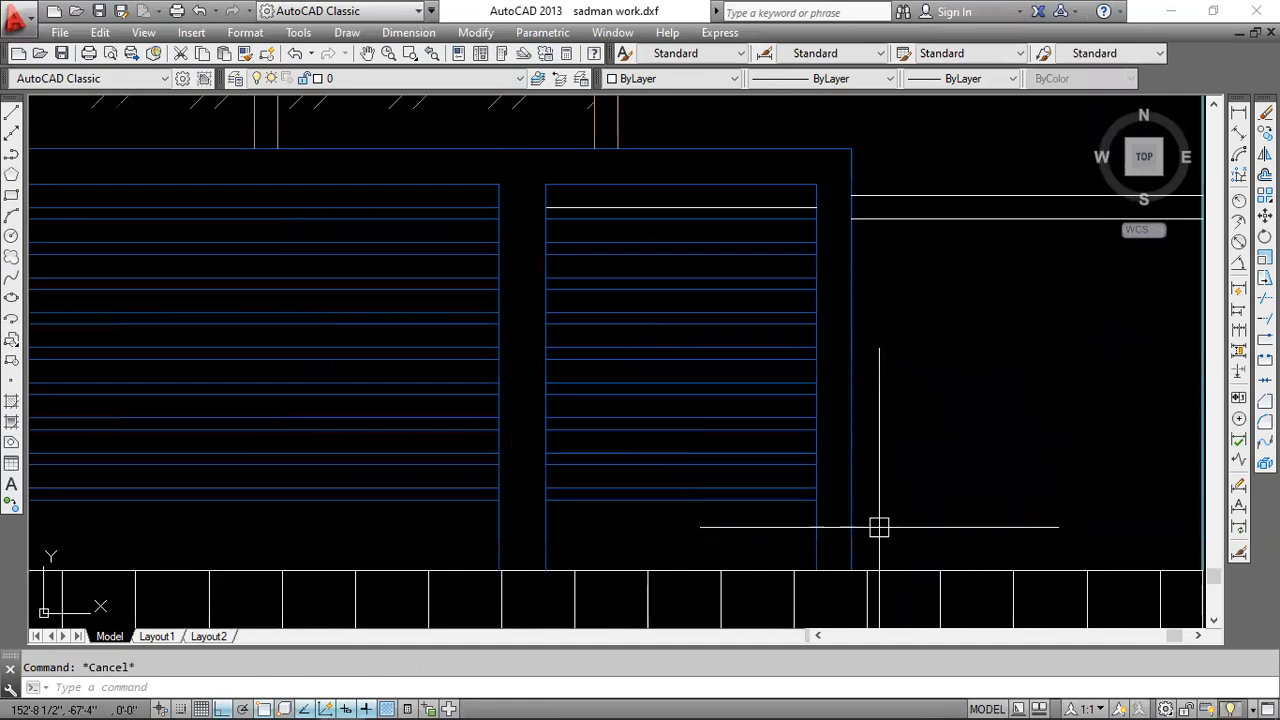
{"action": "left_click", "coordinate": [886, 528]}
{"action": "left_click", "coordinate": [783, 530]}
{"action": "left_click", "coordinate": [577, 533]}
{"action": "left_click", "coordinate": [470, 531]}
{"action": "middle_click_drag", "start_coordinate": [460, 497], "coordinate": [934, 464]}
{"action": "left_click", "coordinate": [480, 497]}
{"action": "left_click", "coordinate": [372, 500]}
{"action": "left_click", "coordinate": [255, 495]}
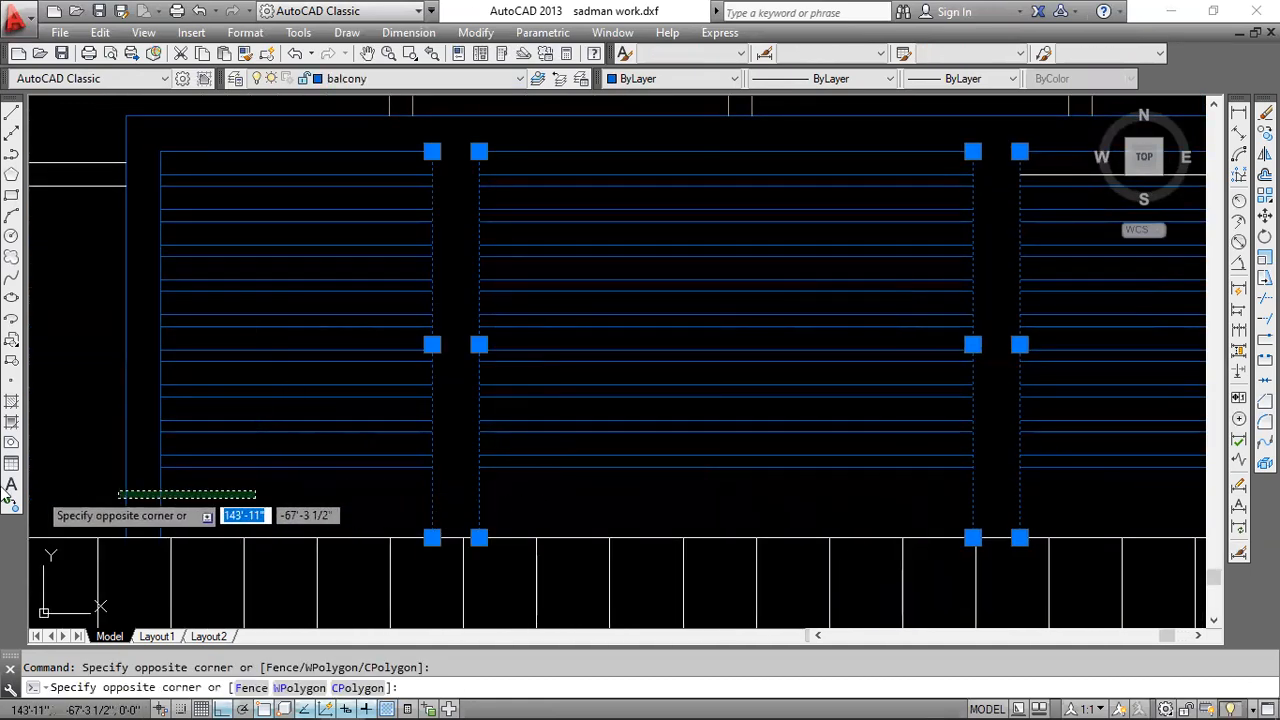
{"action": "left_click", "coordinate": [118, 492]}
{"action": "scroll", "coordinate": [491, 317], "scroll_direction": "up", "scroll_amount": 3}
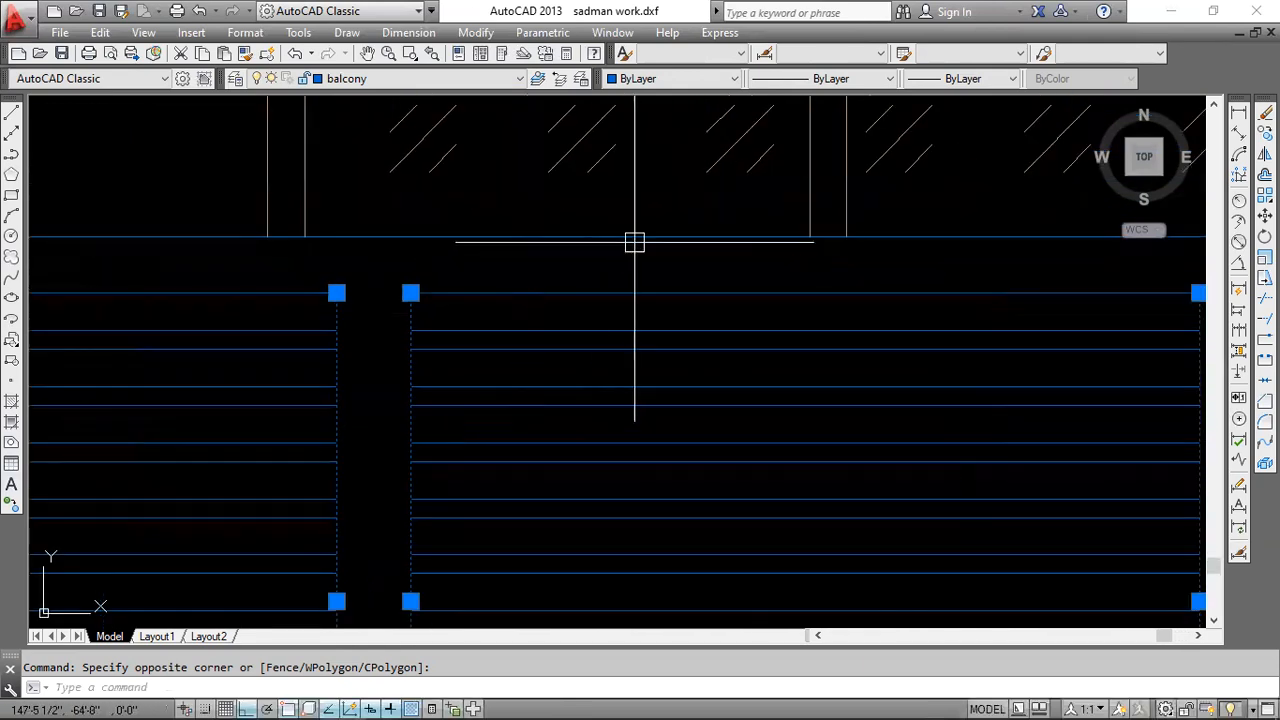
{"action": "left_click", "coordinate": [644, 240]}
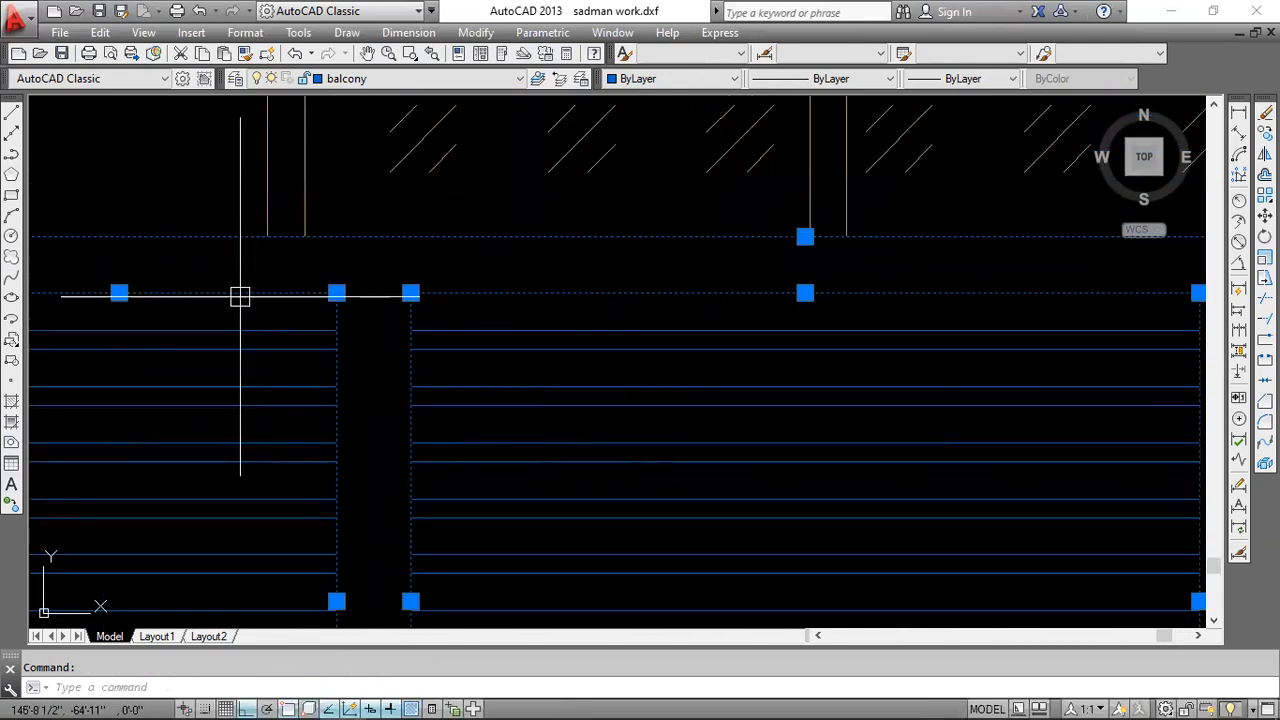
{"action": "scroll", "coordinate": [823, 314], "scroll_direction": "down", "scroll_amount": 3}
{"action": "scroll", "coordinate": [843, 309], "scroll_direction": "up", "scroll_amount": 3}
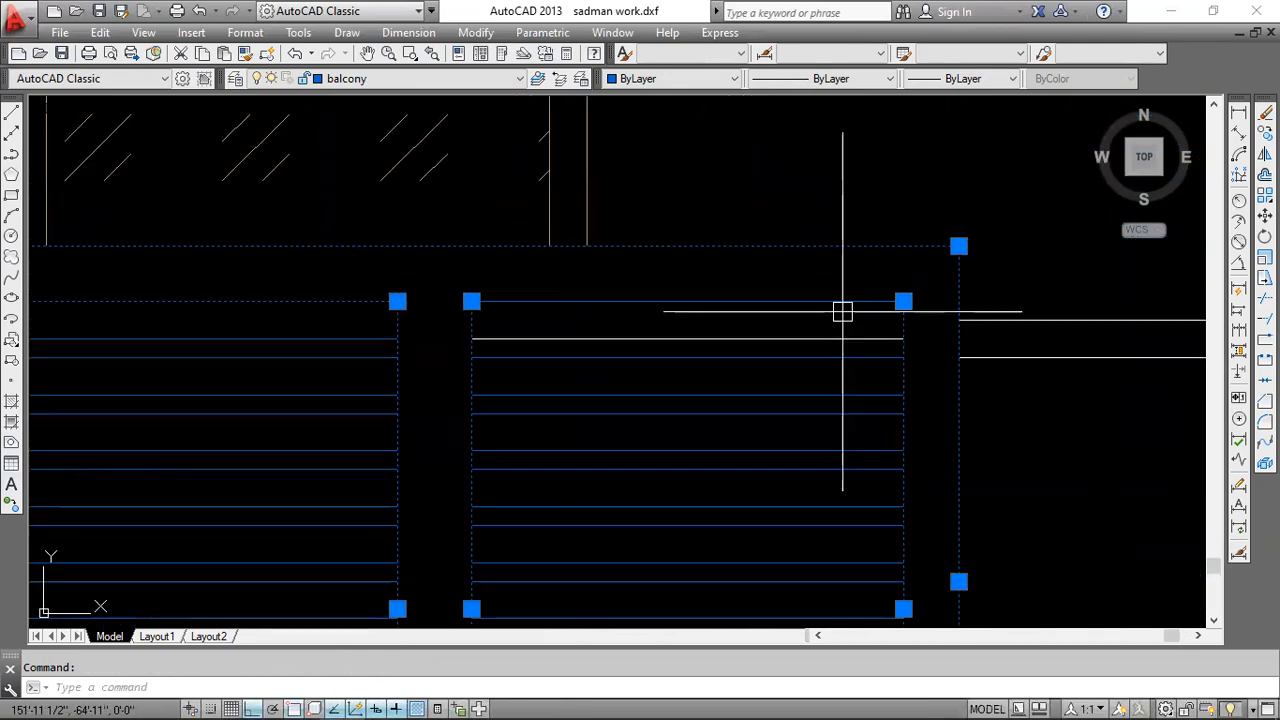
{"action": "left_click", "coordinate": [385, 80]}
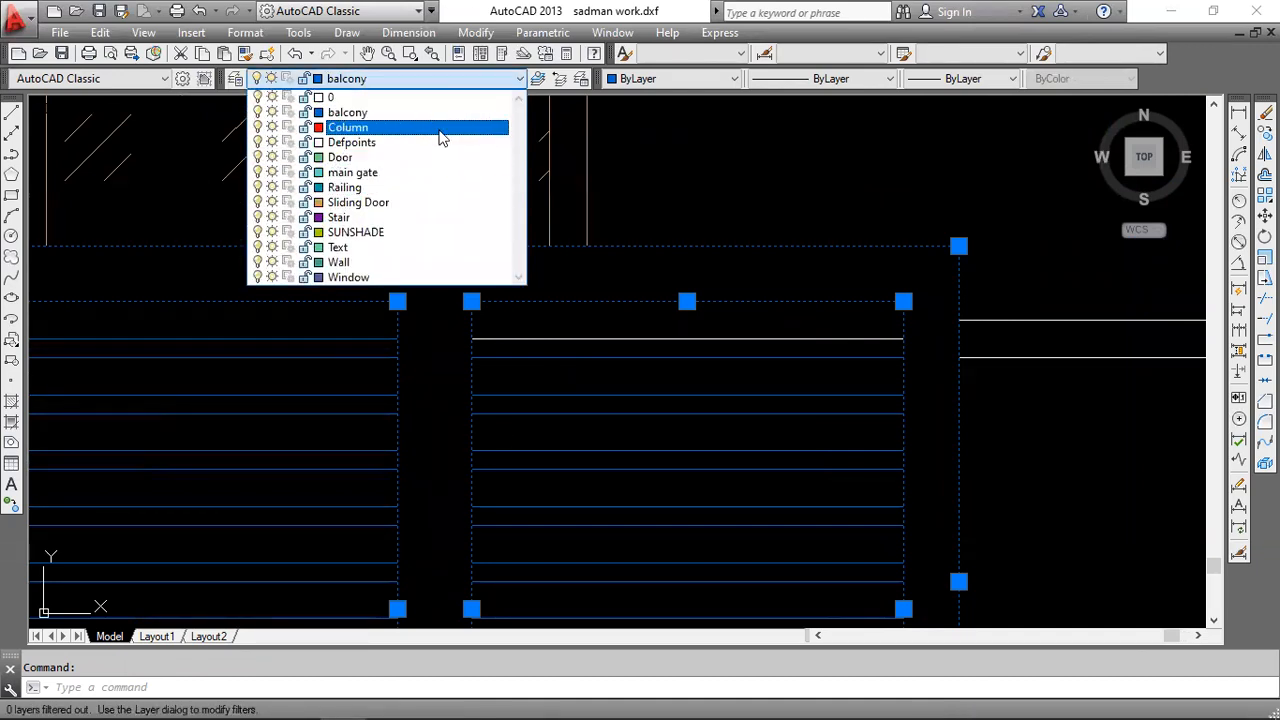
{"action": "left_click", "coordinate": [440, 202]}
{"action": "scroll", "coordinate": [749, 257], "scroll_direction": "down", "scroll_amount": 5}
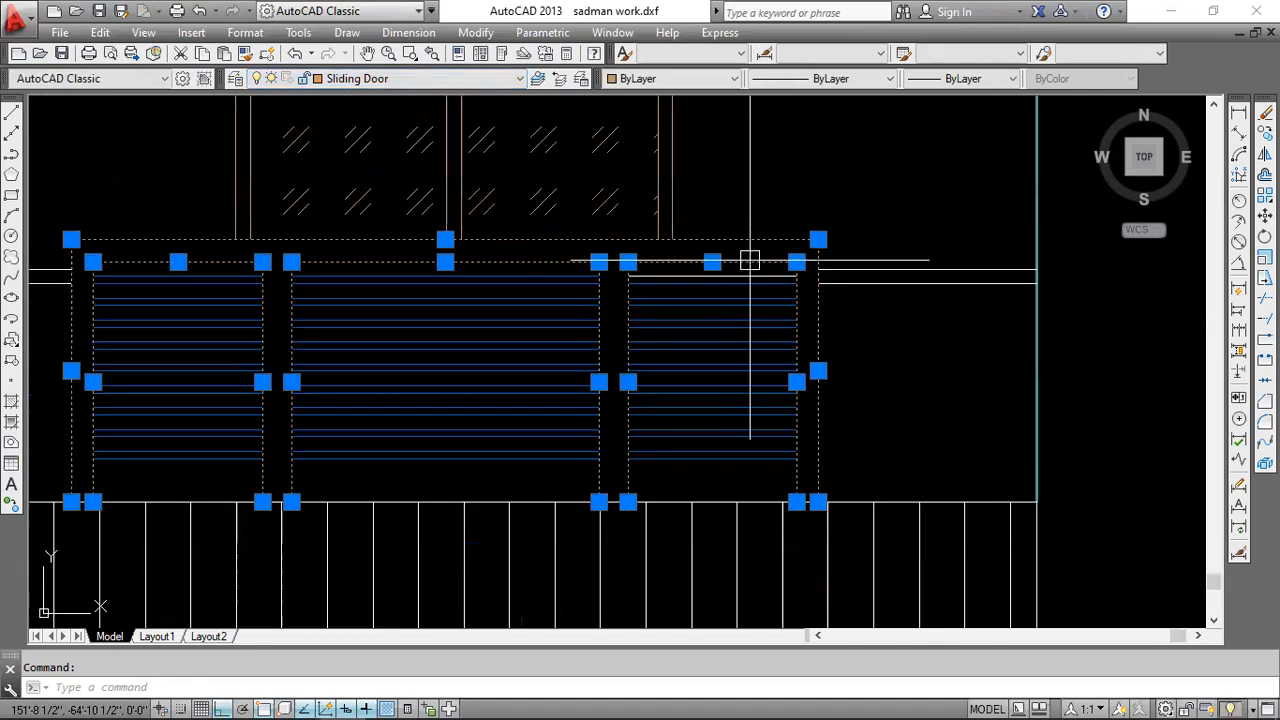
{"action": "key", "text": "Escape"}
- Assign the white uppermost slat line in the balcony railing's right-hand bay to the balcony layer
{"action": "scroll", "coordinate": [815, 258], "scroll_direction": "up", "scroll_amount": 5}
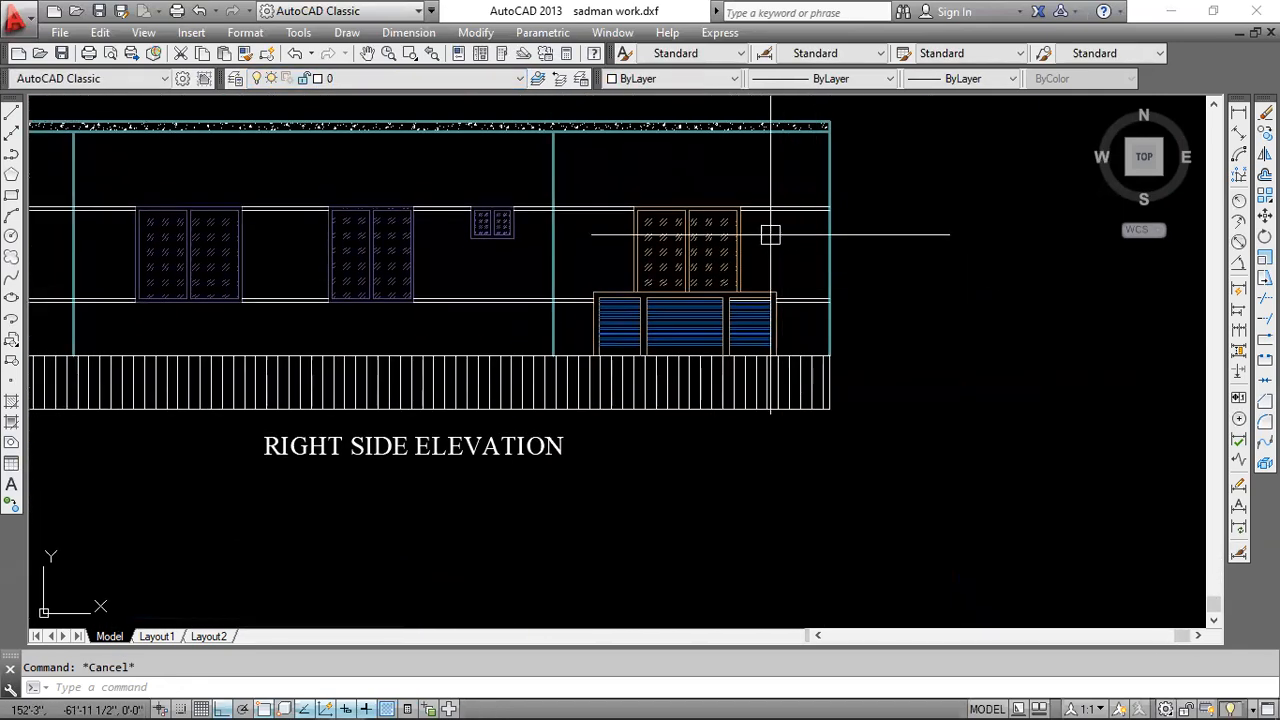
{"action": "left_click", "coordinate": [784, 293]}
{"action": "left_click", "coordinate": [737, 360]}
{"action": "scroll", "coordinate": [811, 397], "scroll_direction": "up", "scroll_amount": 2}
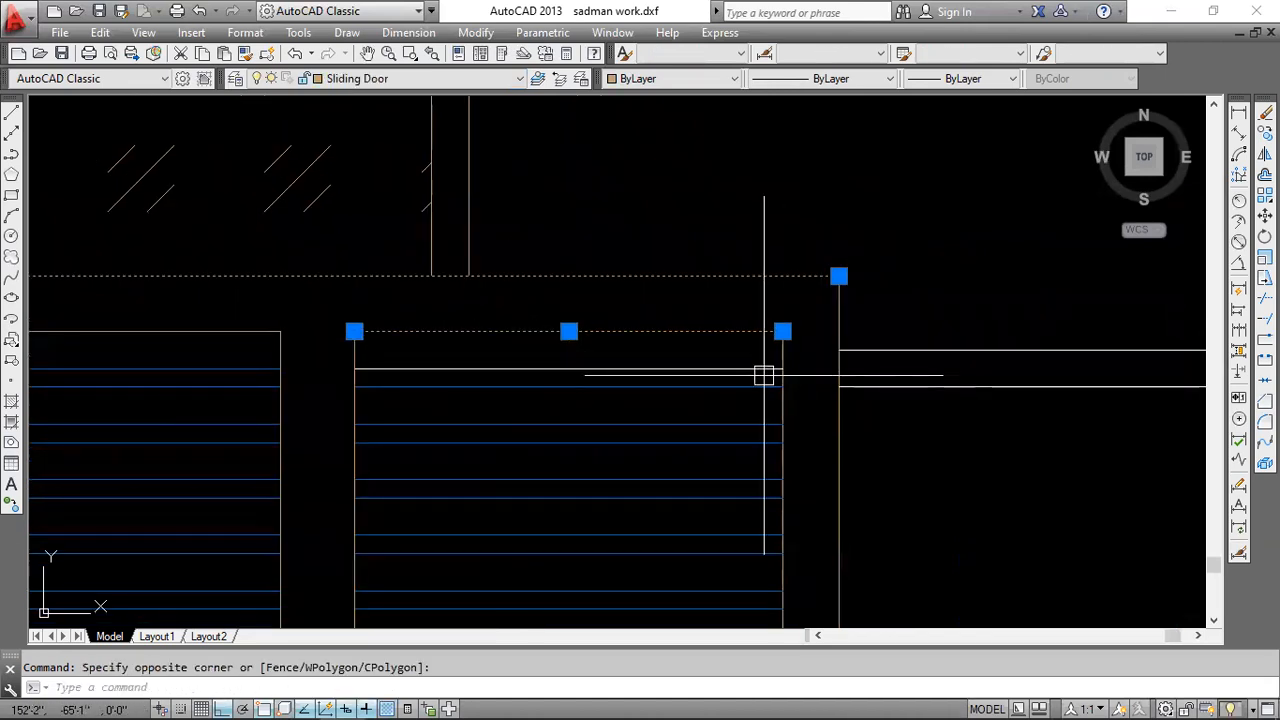
{"action": "key", "text": "Escape"}
{"action": "left_click", "coordinate": [764, 371]}
{"action": "left_click", "coordinate": [430, 78]}
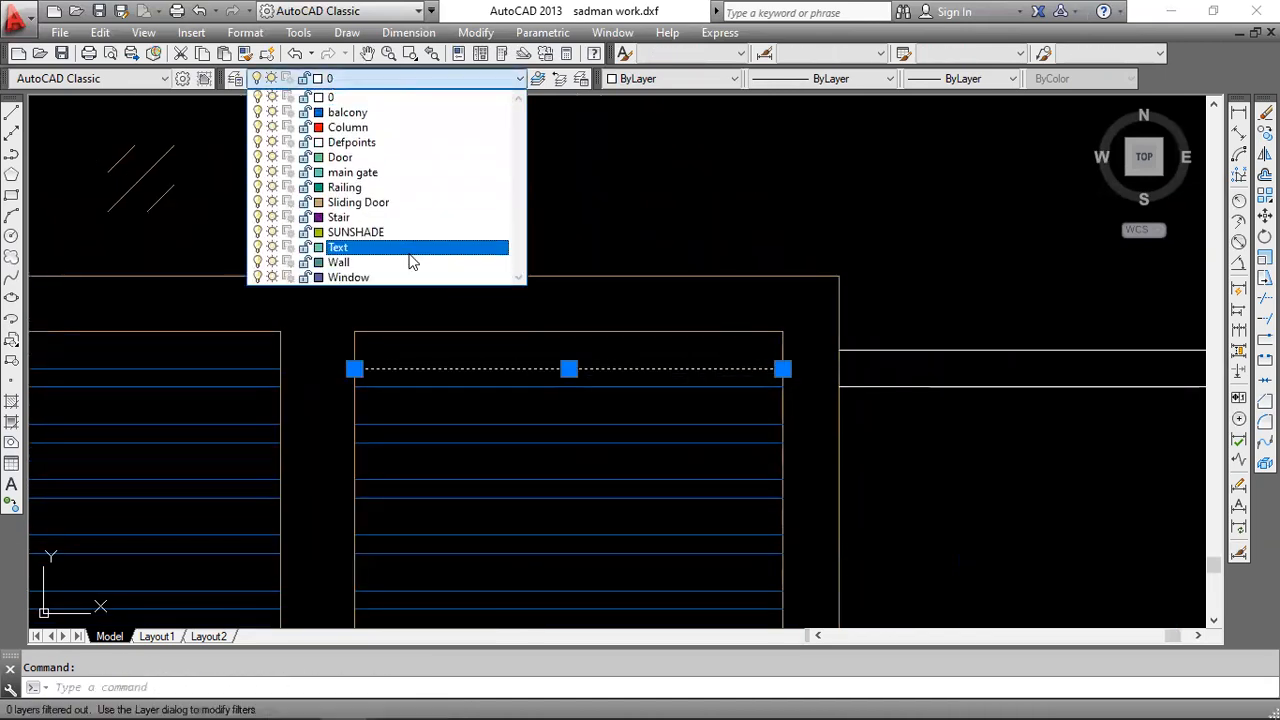
{"action": "left_click", "coordinate": [414, 114]}
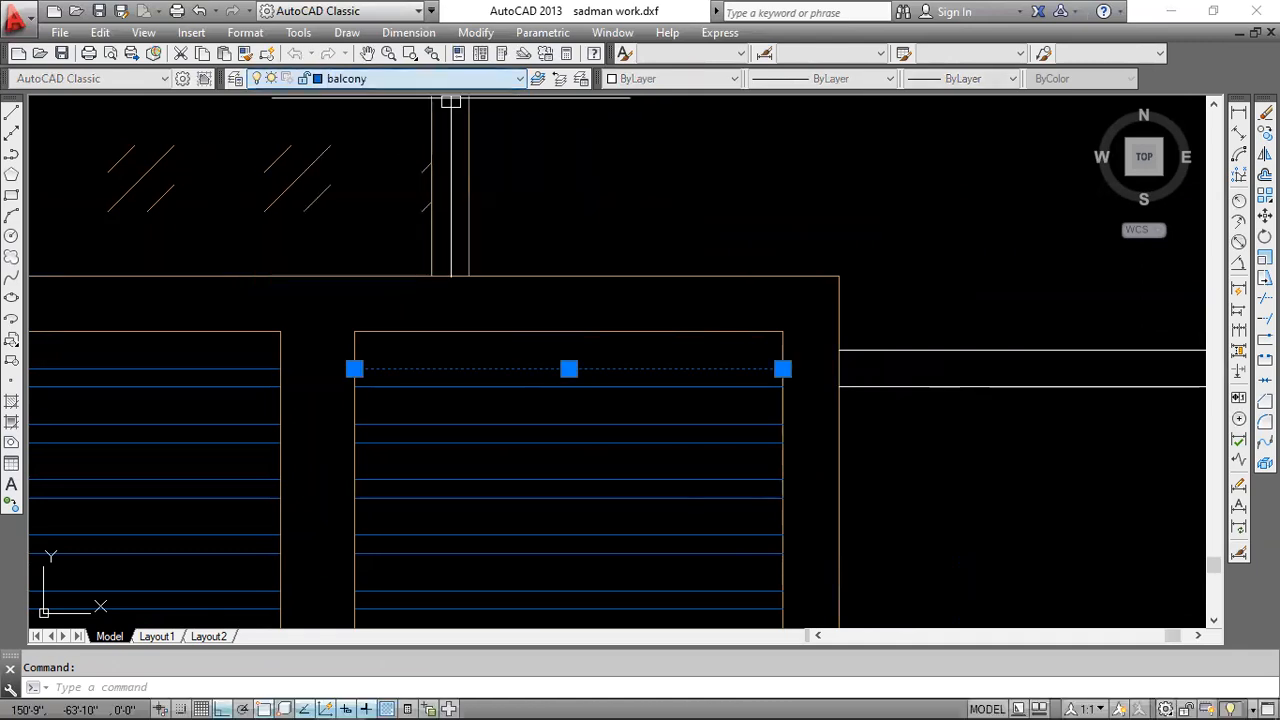
{"action": "key", "text": "Escape"}
- Assign the balcony railing's outer frame and the outlines of its three bays to the SUNSHADE layer
{"action": "left_click", "coordinate": [759, 257]}
{"action": "left_click", "coordinate": [694, 342]}
{"action": "left_click", "coordinate": [884, 432]}
{"action": "left_click", "coordinate": [790, 407]}
{"action": "left_click", "coordinate": [783, 408]}
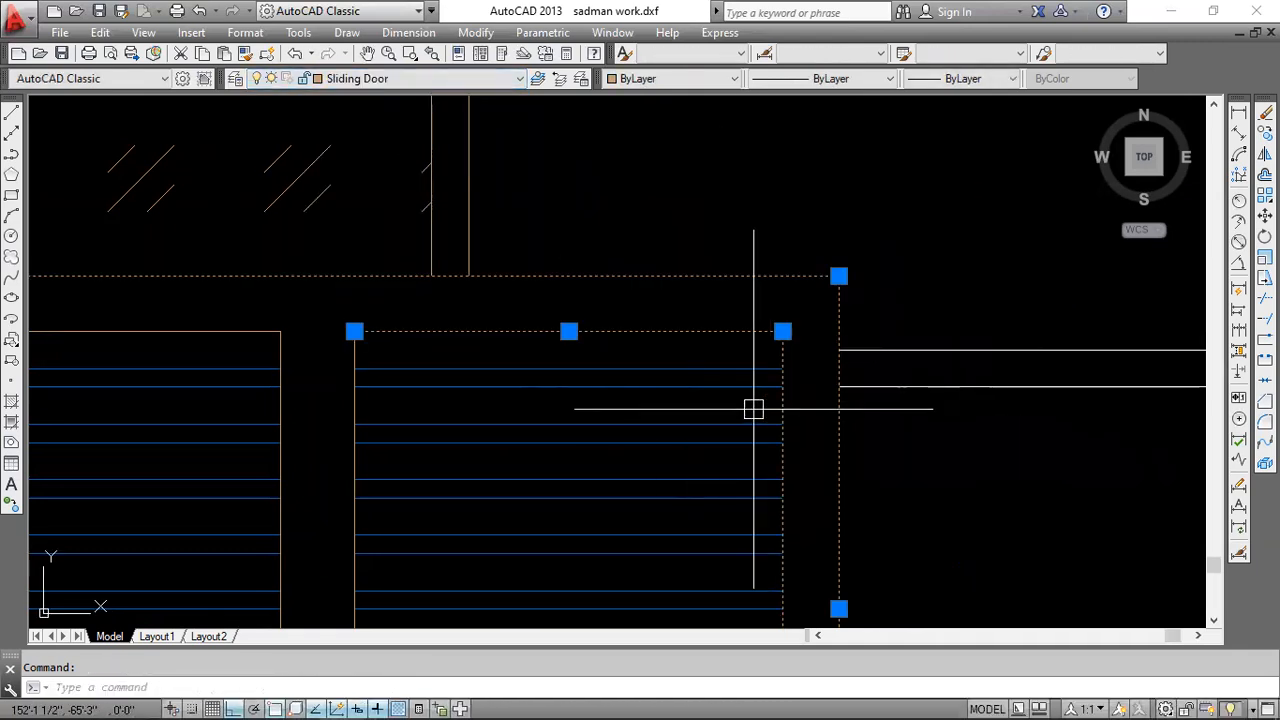
{"action": "middle_click_drag", "start_coordinate": [428, 436], "coordinate": [605, 357]}
{"action": "left_click", "coordinate": [614, 350]}
{"action": "left_click", "coordinate": [403, 327]}
{"action": "middle_click_drag", "start_coordinate": [400, 324], "coordinate": [973, 319]}
{"action": "middle_click_drag", "start_coordinate": [431, 291], "coordinate": [847, 234]}
{"action": "left_click", "coordinate": [716, 192]}
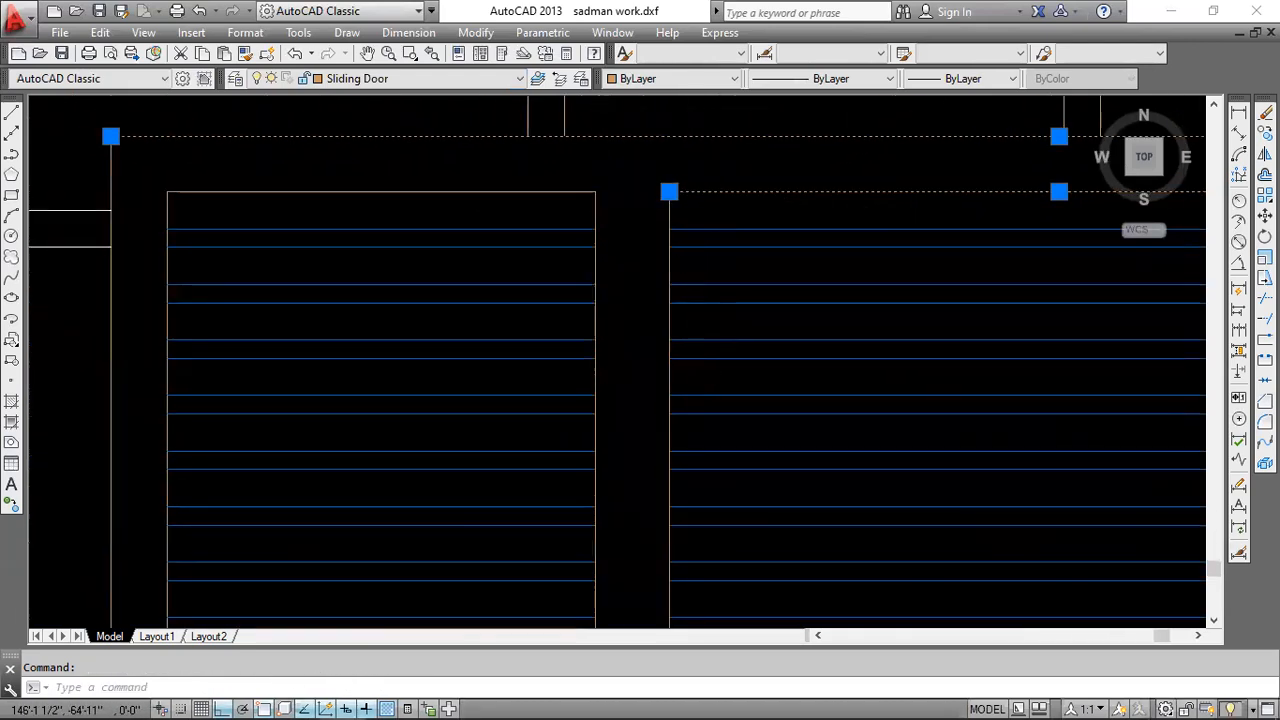
{"action": "left_click", "coordinate": [602, 208]}
{"action": "left_click", "coordinate": [558, 187]}
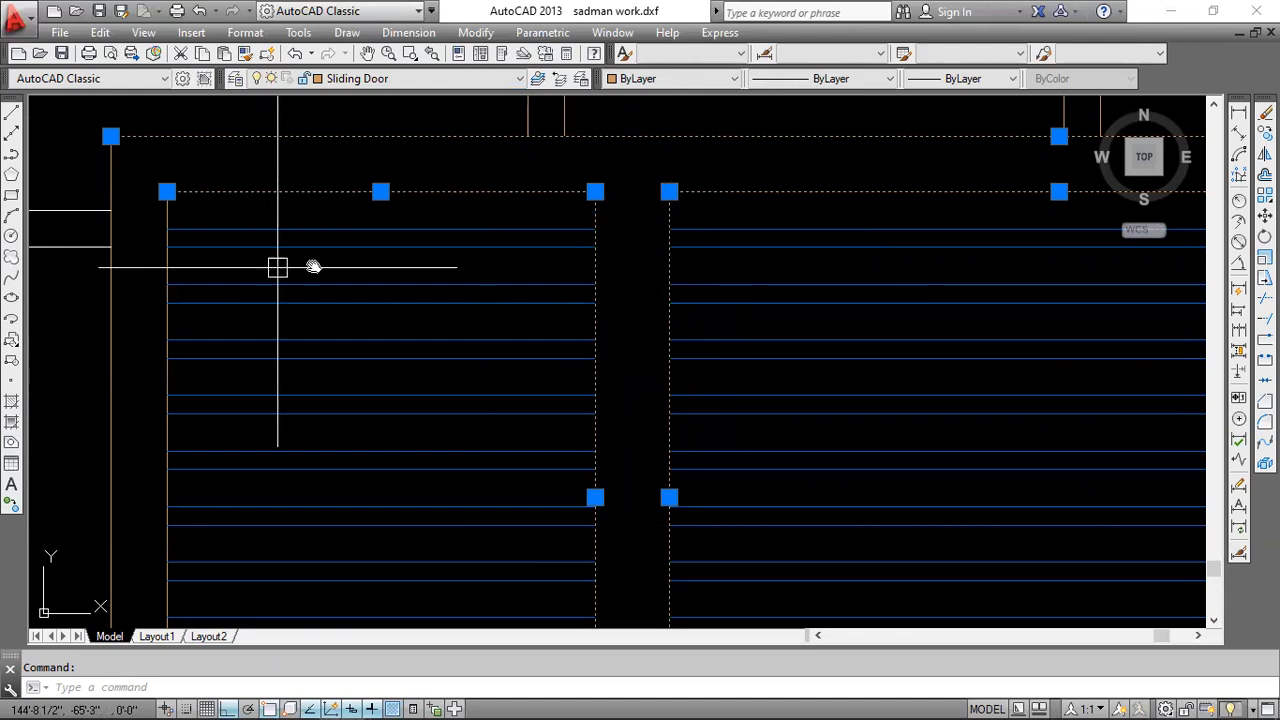
{"action": "middle_click_drag", "start_coordinate": [277, 267], "coordinate": [735, 256]}
{"action": "scroll", "coordinate": [650, 368], "scroll_direction": "up", "scroll_amount": 2}
{"action": "left_click", "coordinate": [590, 330]}
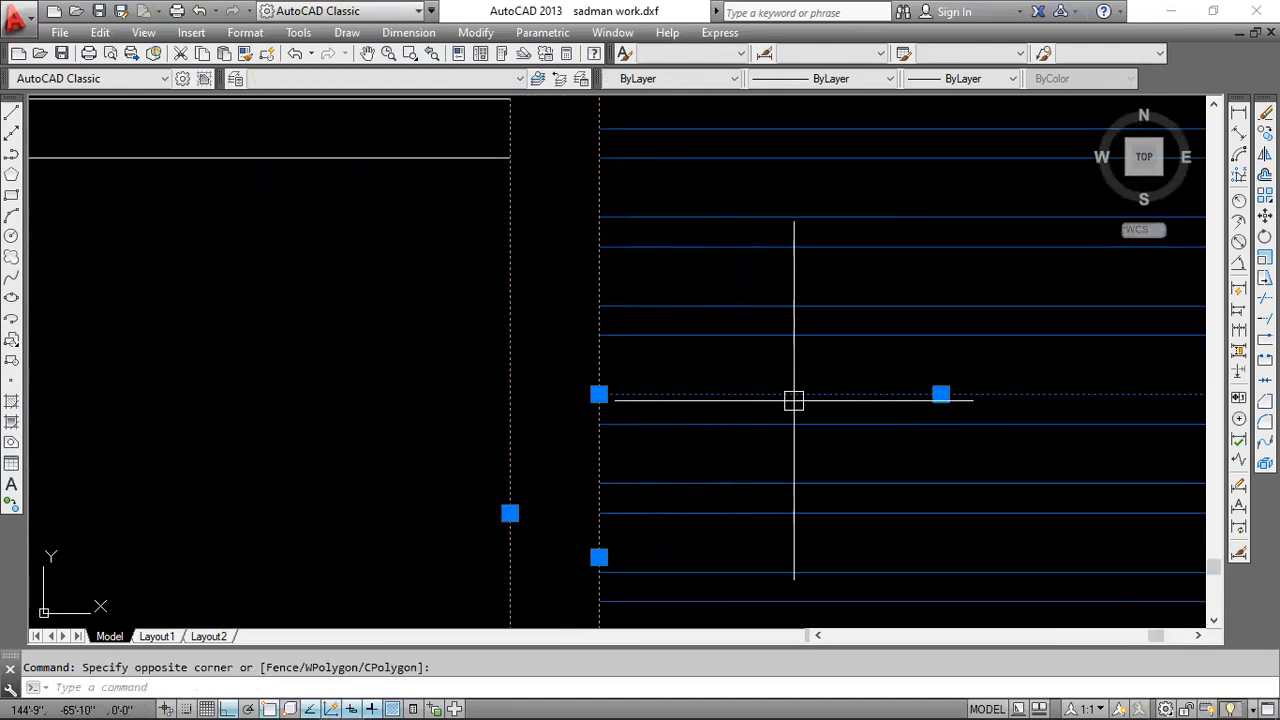
{"action": "scroll", "coordinate": [793, 400], "scroll_direction": "down", "scroll_amount": 2}
{"action": "scroll", "coordinate": [671, 371], "scroll_direction": "up", "scroll_amount": 2}
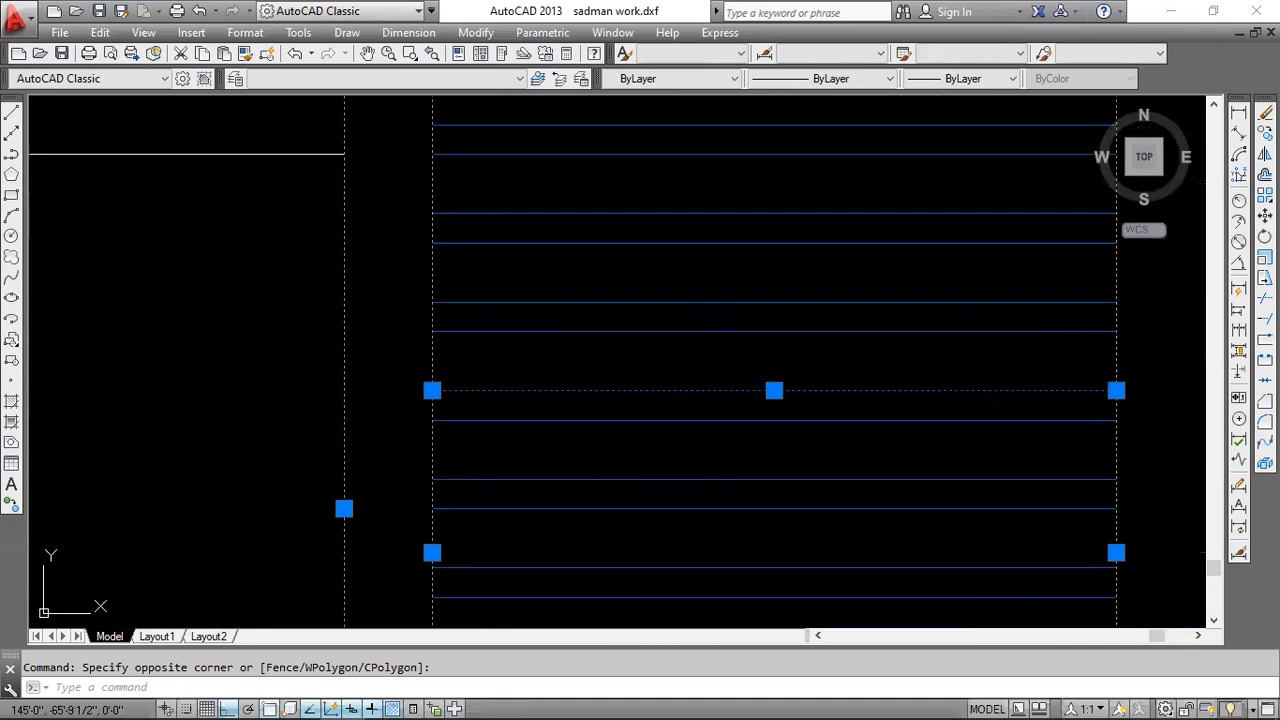
{"action": "left_click", "coordinate": [725, 418]}
{"action": "scroll", "coordinate": [725, 418], "scroll_direction": "down", "scroll_amount": 2}
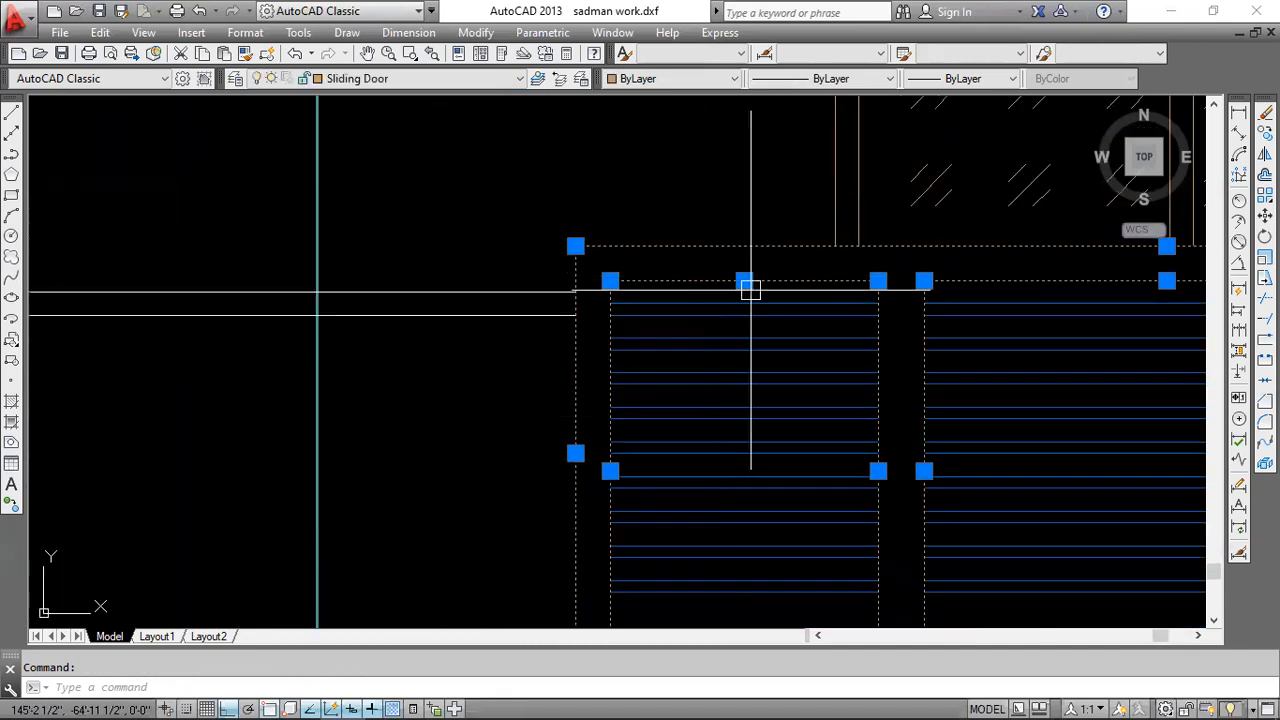
{"action": "left_click", "coordinate": [410, 79]}
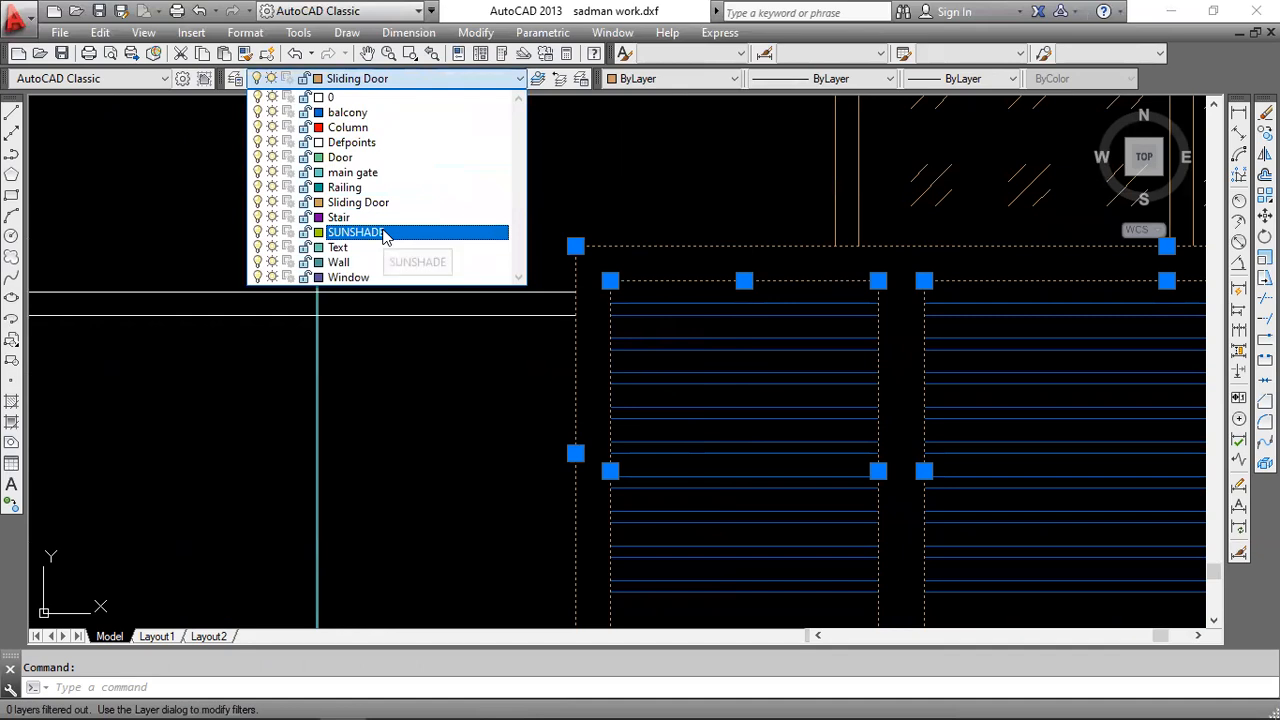
{"action": "left_click", "coordinate": [385, 232]}
{"action": "scroll", "coordinate": [805, 372], "scroll_direction": "down", "scroll_amount": 5}
{"action": "key", "text": "Escape"}
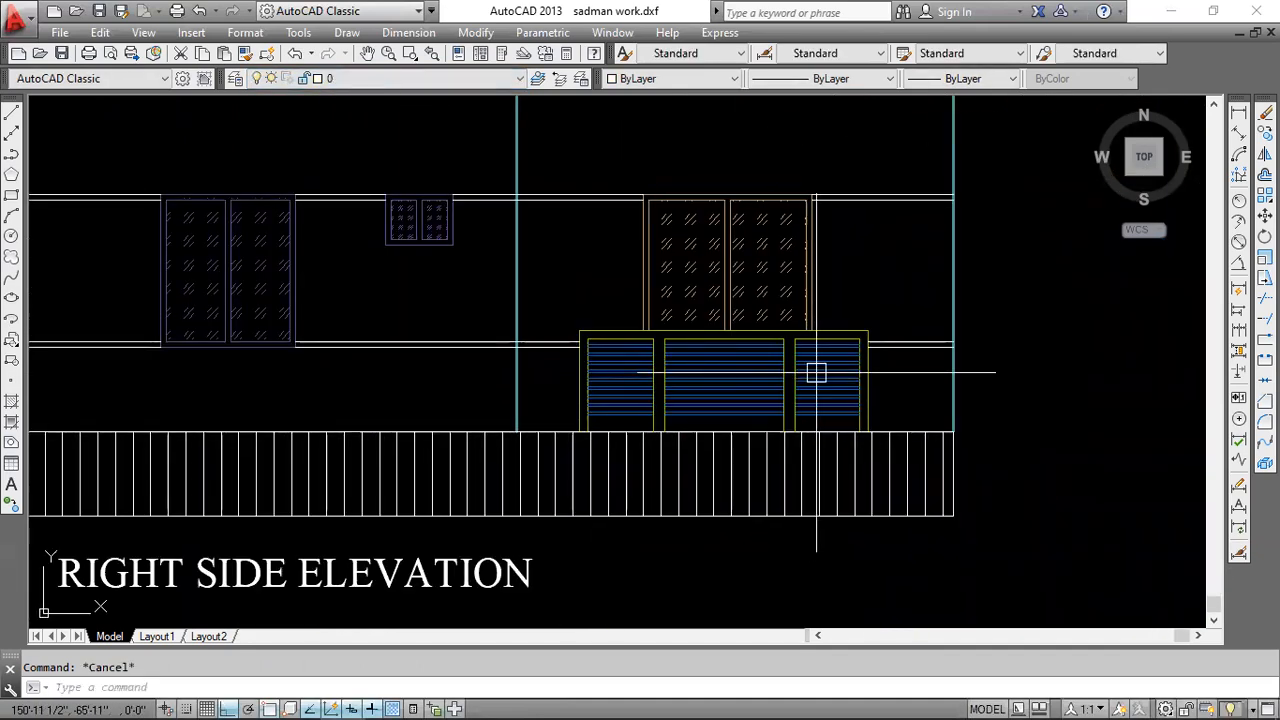
- Examine the sunshade above the right-hand window in the front elevation as the reference for the right side elevation
{"action": "scroll", "coordinate": [816, 372], "scroll_direction": "down", "scroll_amount": 3}
{"action": "scroll", "coordinate": [604, 347], "scroll_direction": "down", "scroll_amount": 2}
{"action": "scroll", "coordinate": [604, 347], "scroll_direction": "down", "scroll_amount": 2}
{"action": "middle_click_drag", "start_coordinate": [435, 303], "coordinate": [1070, 352]}
{"action": "scroll", "coordinate": [735, 327], "scroll_direction": "up", "scroll_amount": 4}
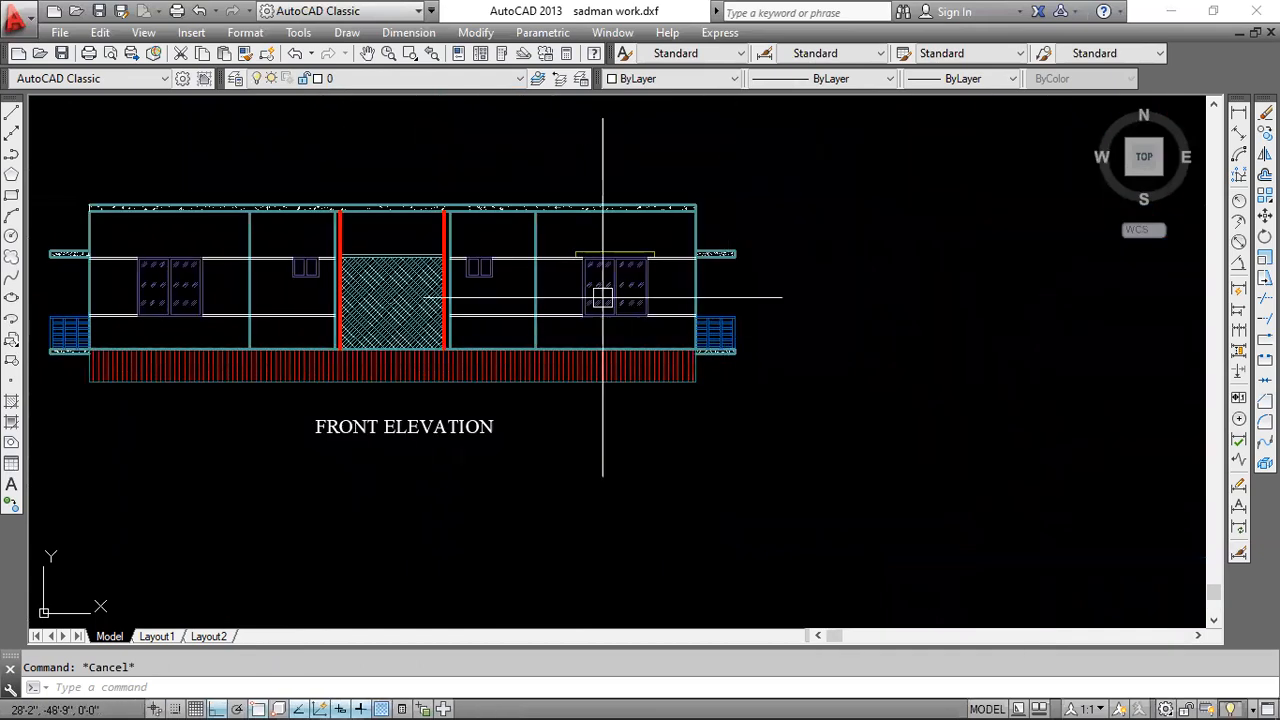
{"action": "scroll", "coordinate": [351, 277], "scroll_direction": "down", "scroll_amount": 2}
{"action": "middle_click_drag", "start_coordinate": [421, 326], "coordinate": [407, 409]}
{"action": "middle_click_drag", "start_coordinate": [818, 356], "coordinate": [621, 328]}
{"action": "scroll", "coordinate": [621, 328], "scroll_direction": "down", "scroll_amount": 2}
{"action": "scroll", "coordinate": [971, 380], "scroll_direction": "down", "scroll_amount": 2}
{"action": "scroll", "coordinate": [749, 383], "scroll_direction": "up", "scroll_amount": 3}
{"action": "scroll", "coordinate": [780, 334], "scroll_direction": "up", "scroll_amount": 5}
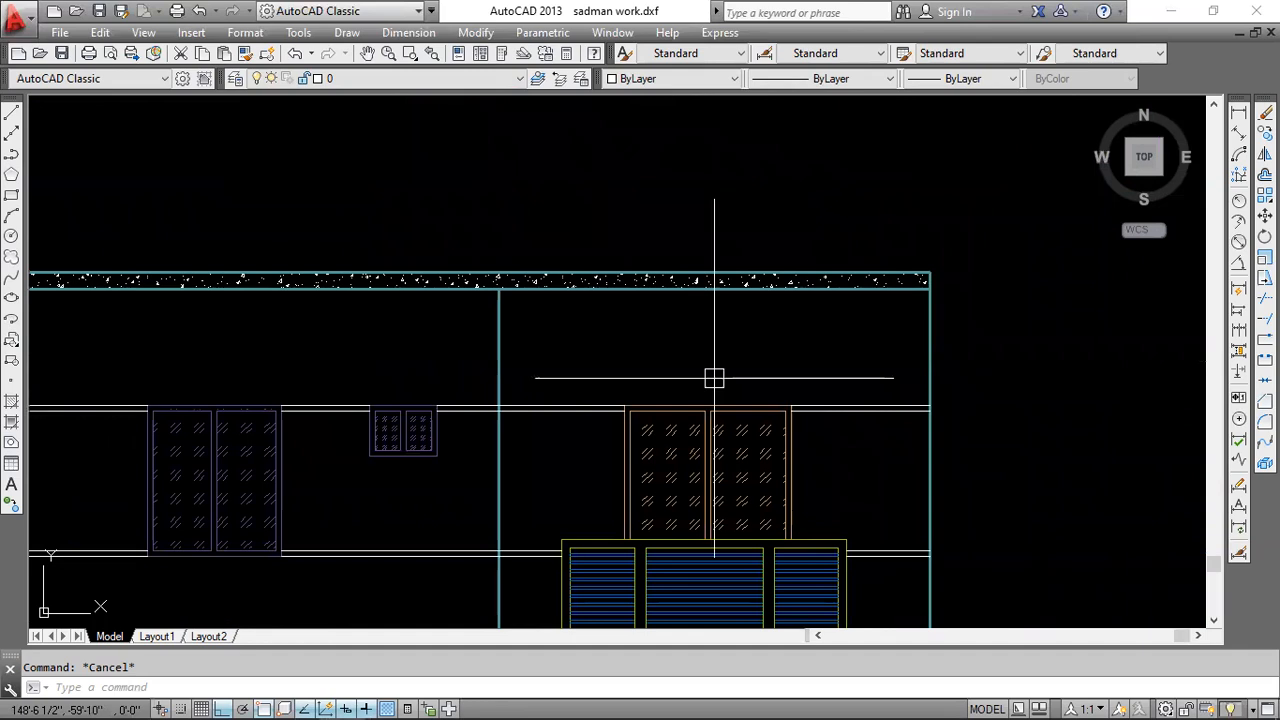
- Draw the sunshade outline from the sliding door's upper left corner: 6 inches outward, 6 inches up, and across above the door
{"action": "key", "text": "Return"}
{"action": "scroll", "coordinate": [712, 395], "scroll_direction": "up", "scroll_amount": 3}
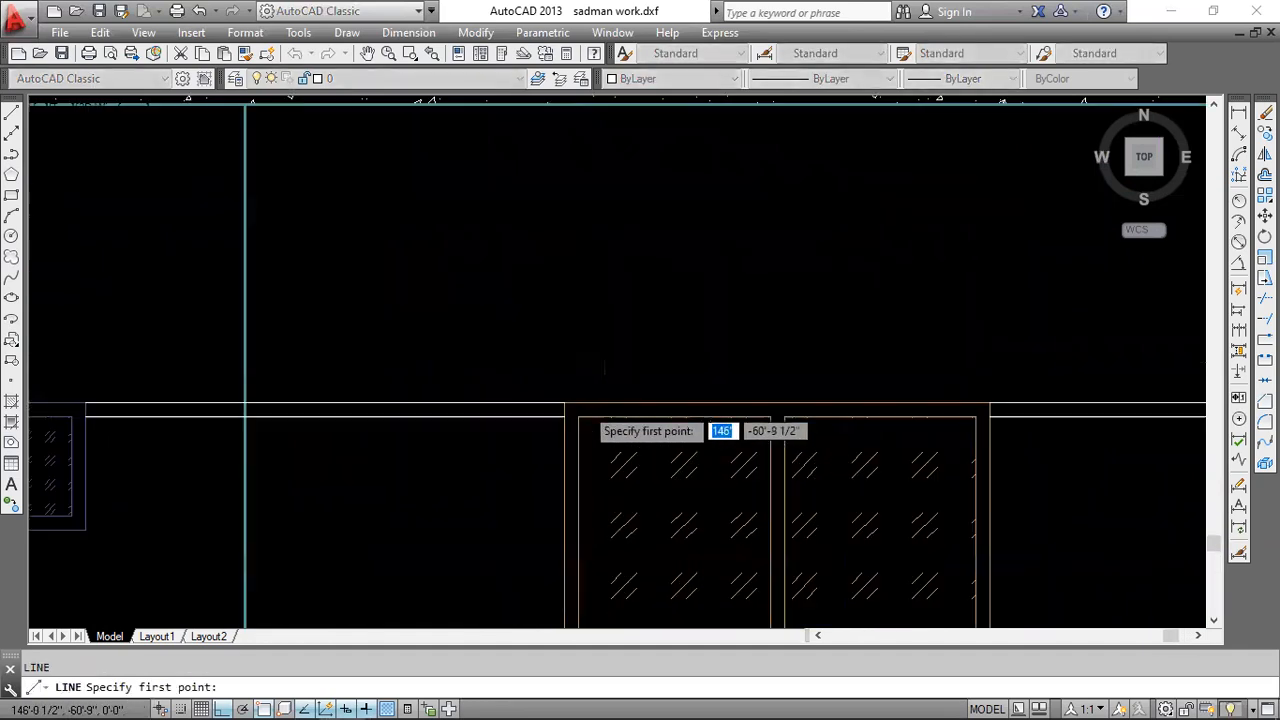
{"action": "left_click", "coordinate": [552, 402]}
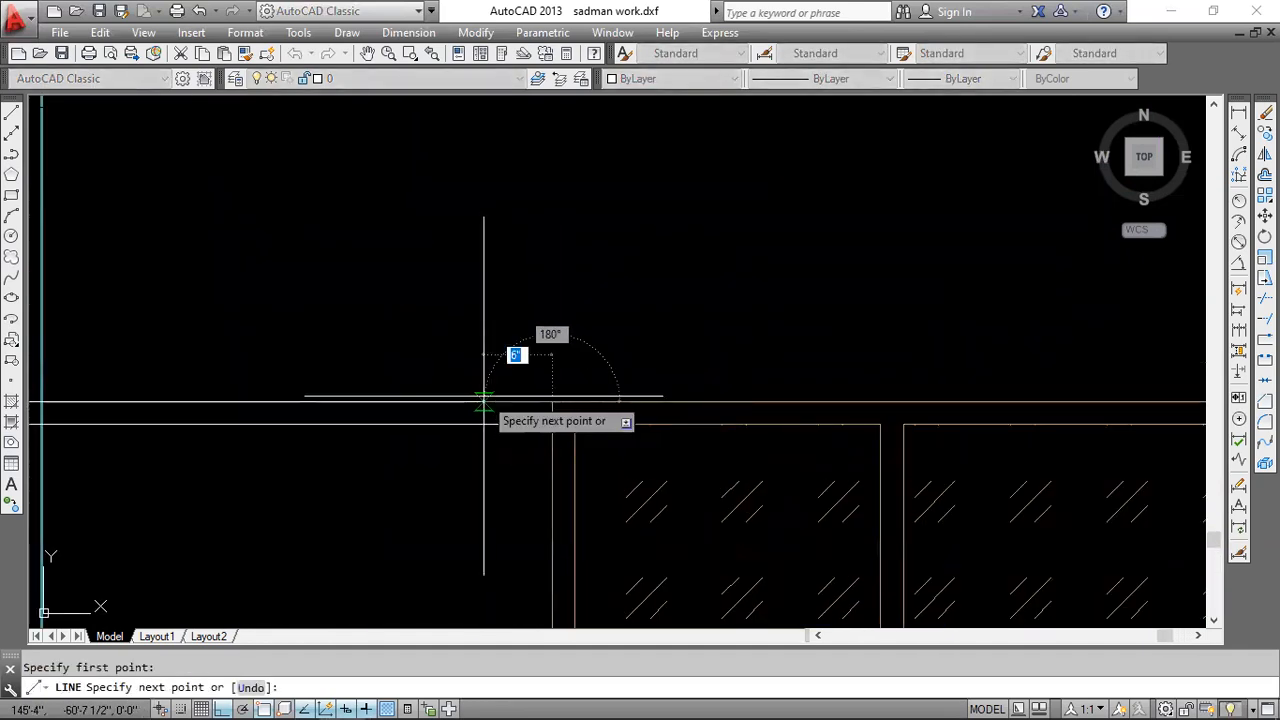
{"action": "key", "text": "Return"}
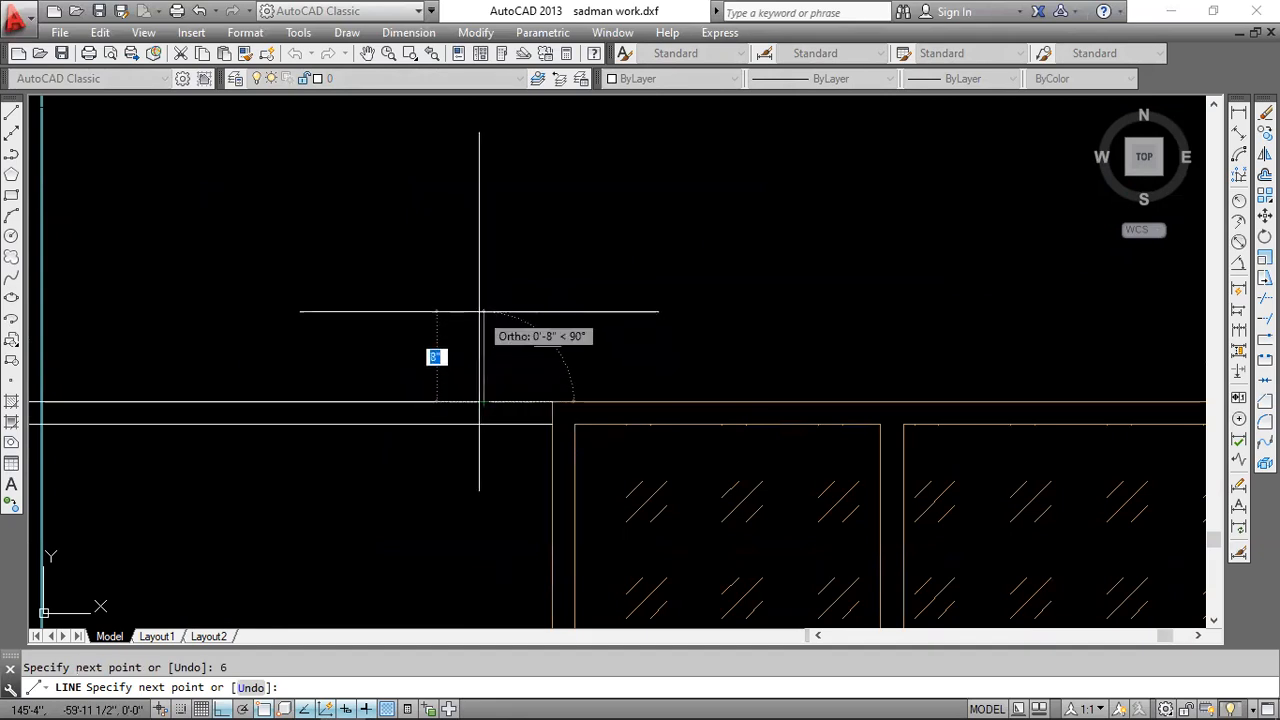
{"action": "type", "text": "6"}
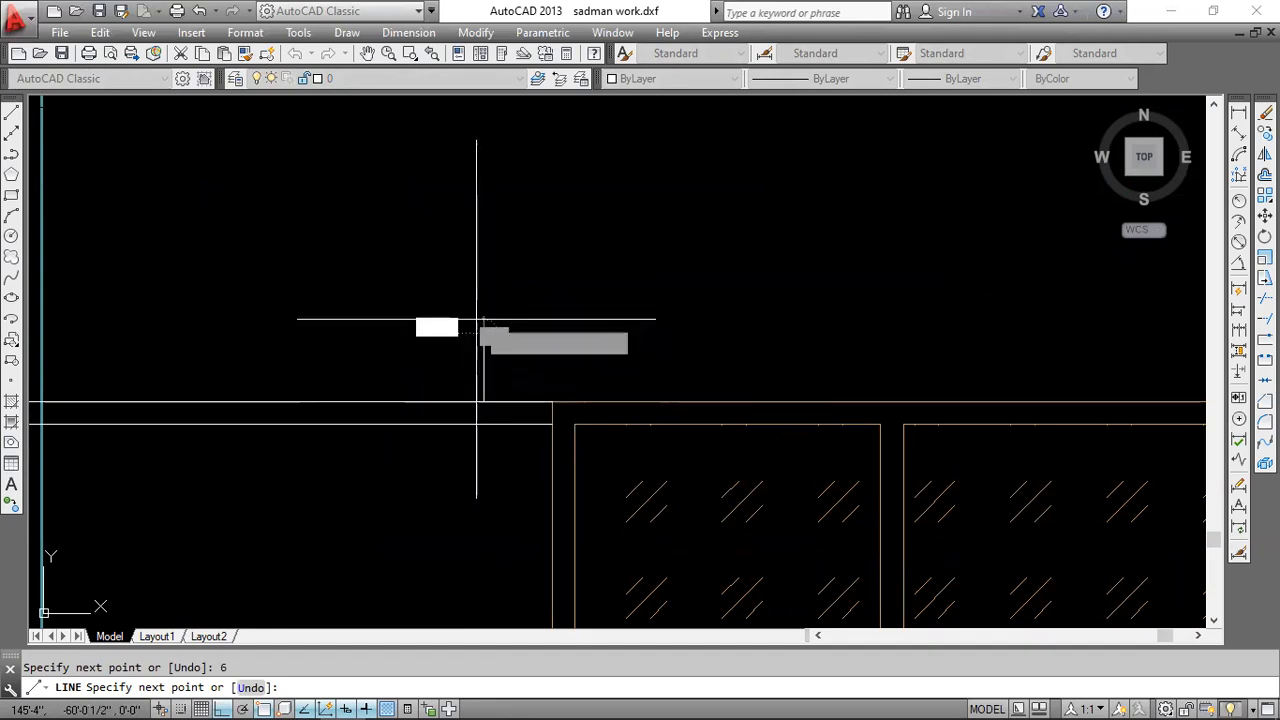
{"action": "key", "text": "Return"}
{"action": "scroll", "coordinate": [689, 337], "scroll_direction": "down", "scroll_amount": 3}
{"action": "scroll", "coordinate": [783, 370], "scroll_direction": "up", "scroll_amount": 3}
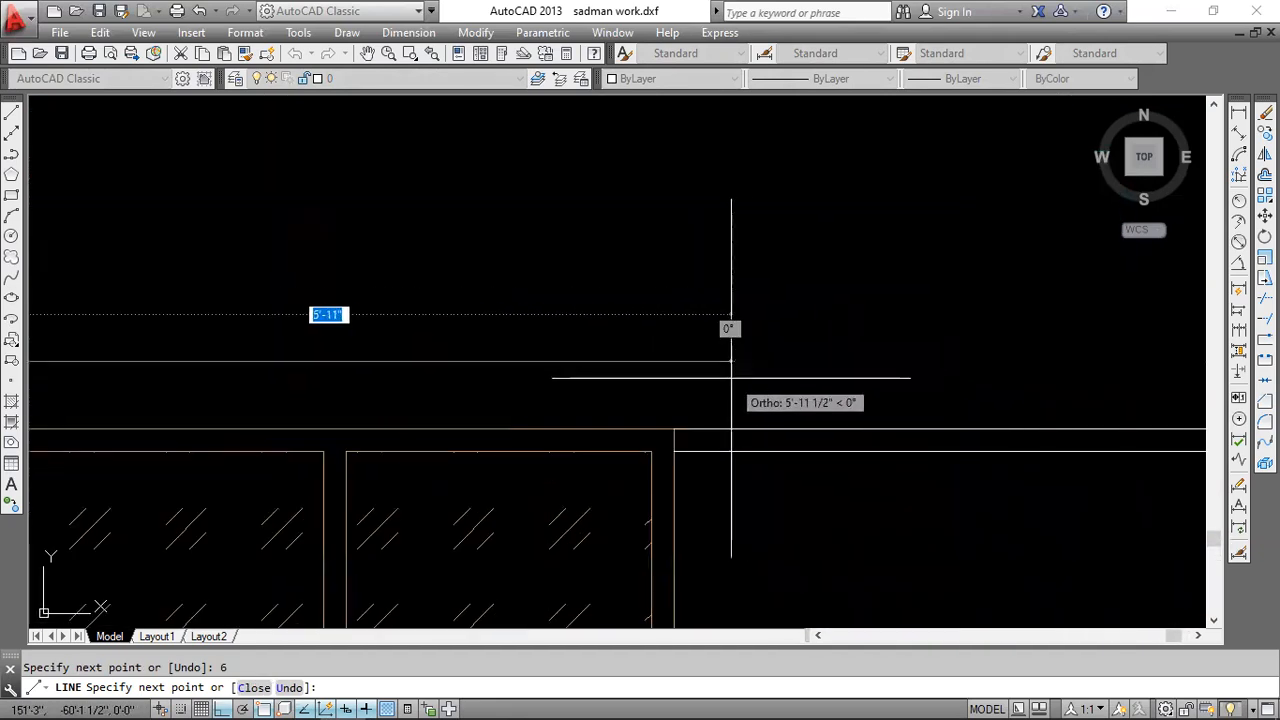
{"action": "key", "text": "Escape"}
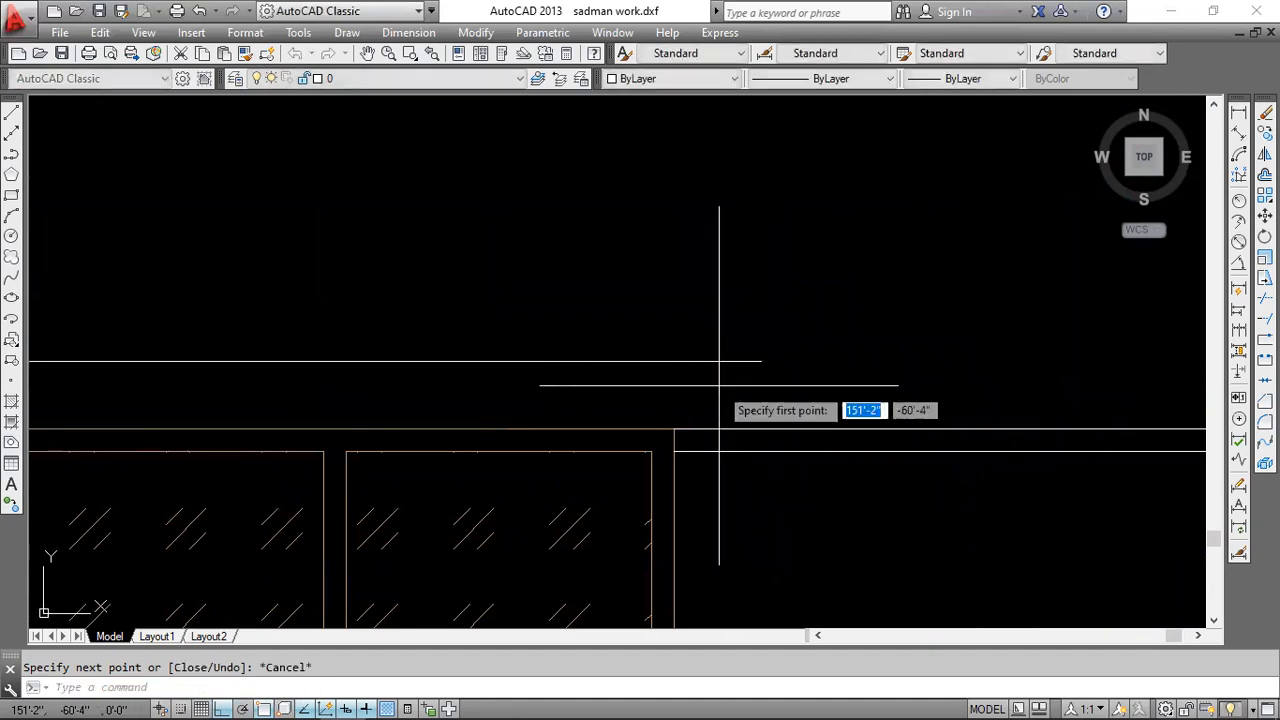
- Draw the sunshade's right end from the door's upper right corner, 6 inches outward and up to the sunshade's top line
{"action": "left_click", "coordinate": [675, 428]}
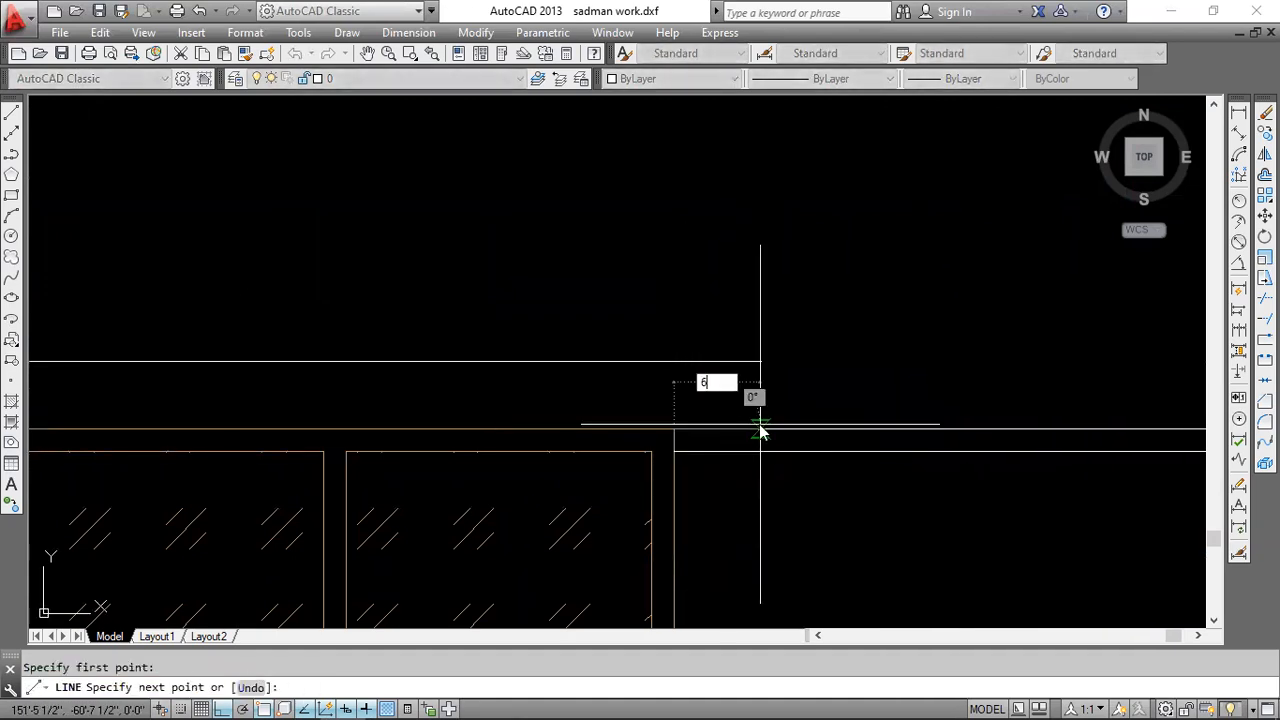
{"action": "type", "text": "6"}
{"action": "key", "text": "Return"}
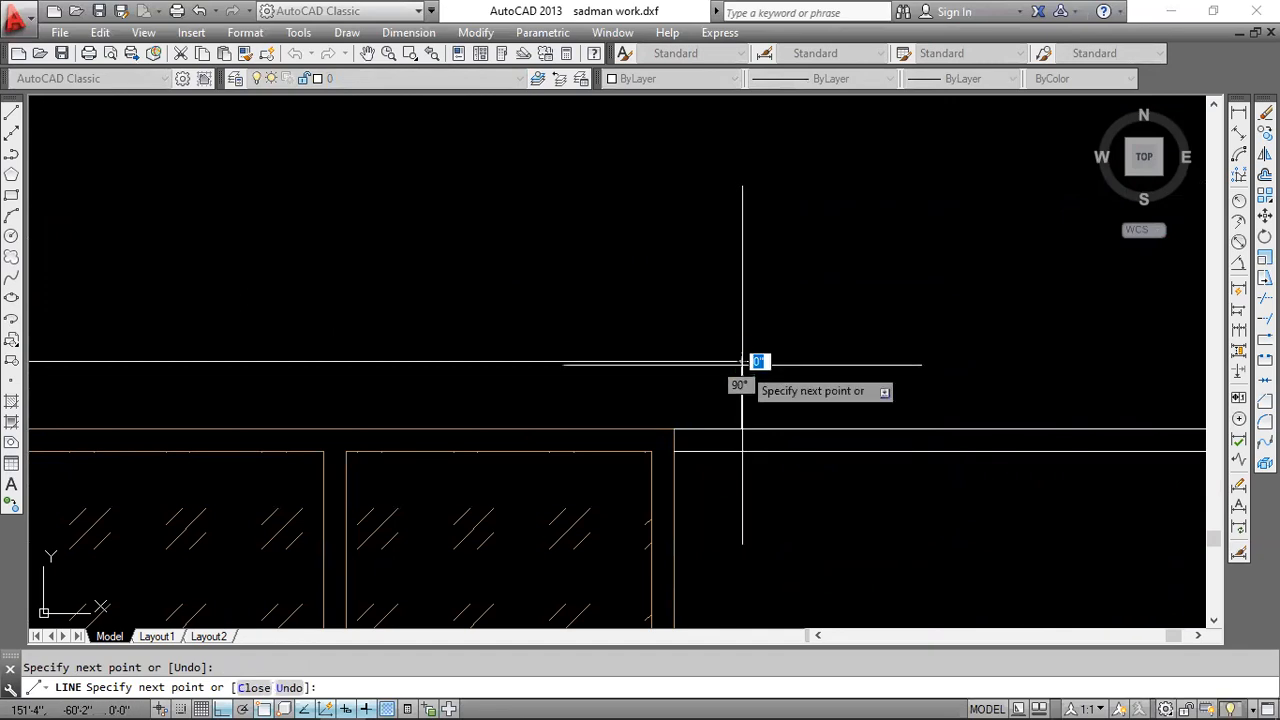
{"action": "key", "text": "Escape"}
- Trim the overhanging end of the sunshade's top line at its right end
{"action": "type", "text": "TR"}
{"action": "key", "text": "Return"}
{"action": "key", "text": "Return"}
{"action": "scroll", "coordinate": [771, 366], "scroll_direction": "down", "scroll_amount": 3}
{"action": "scroll", "coordinate": [750, 385], "scroll_direction": "up", "scroll_amount": 3}
{"action": "key", "text": "Escape"}
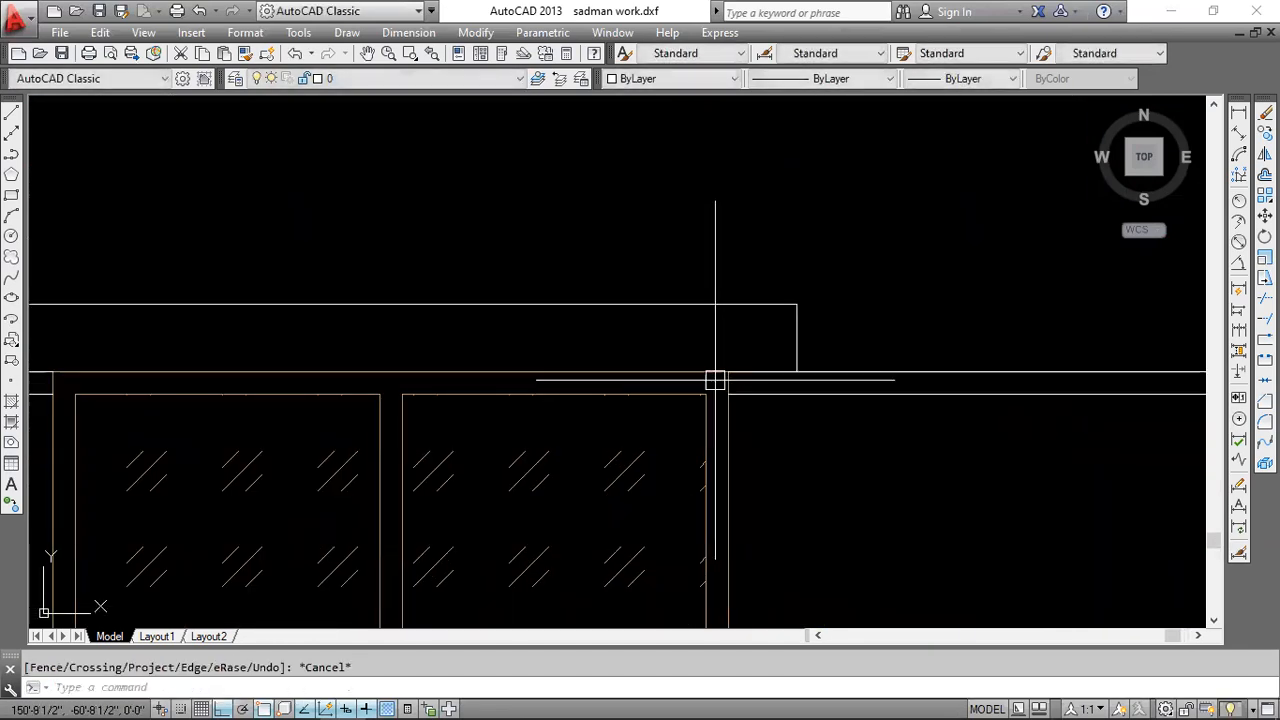
- Erase the 6-inch helper segments on the upper band line at both sides of the sliding door
{"action": "left_click", "coordinate": [714, 380]}
{"action": "left_click", "coordinate": [814, 348]}
{"action": "key", "text": "Delete"}
{"action": "scroll", "coordinate": [815, 357], "scroll_direction": "down", "scroll_amount": 3}
{"action": "scroll", "coordinate": [486, 374], "scroll_direction": "up", "scroll_amount": 3}
{"action": "left_click", "coordinate": [498, 348]}
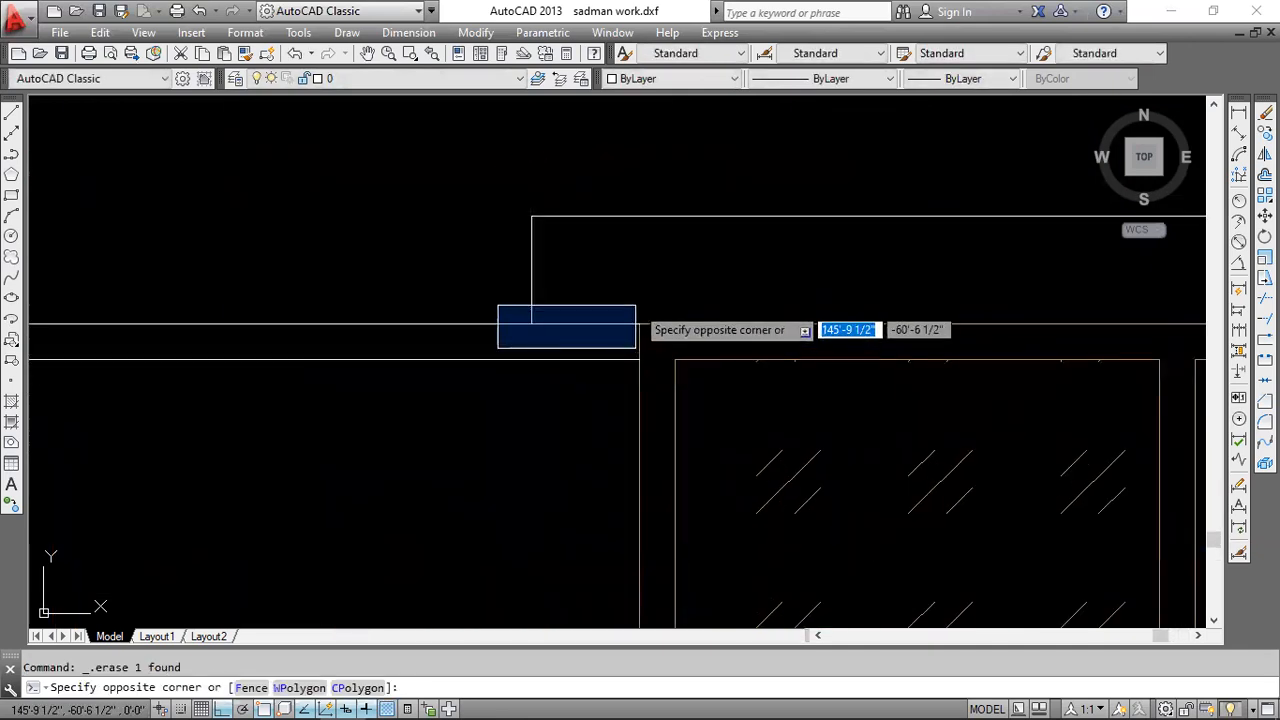
{"action": "left_click", "coordinate": [637, 305]}
{"action": "left_click", "coordinate": [525, 341]}
{"action": "left_click", "coordinate": [669, 292]}
{"action": "key", "text": "Delete"}
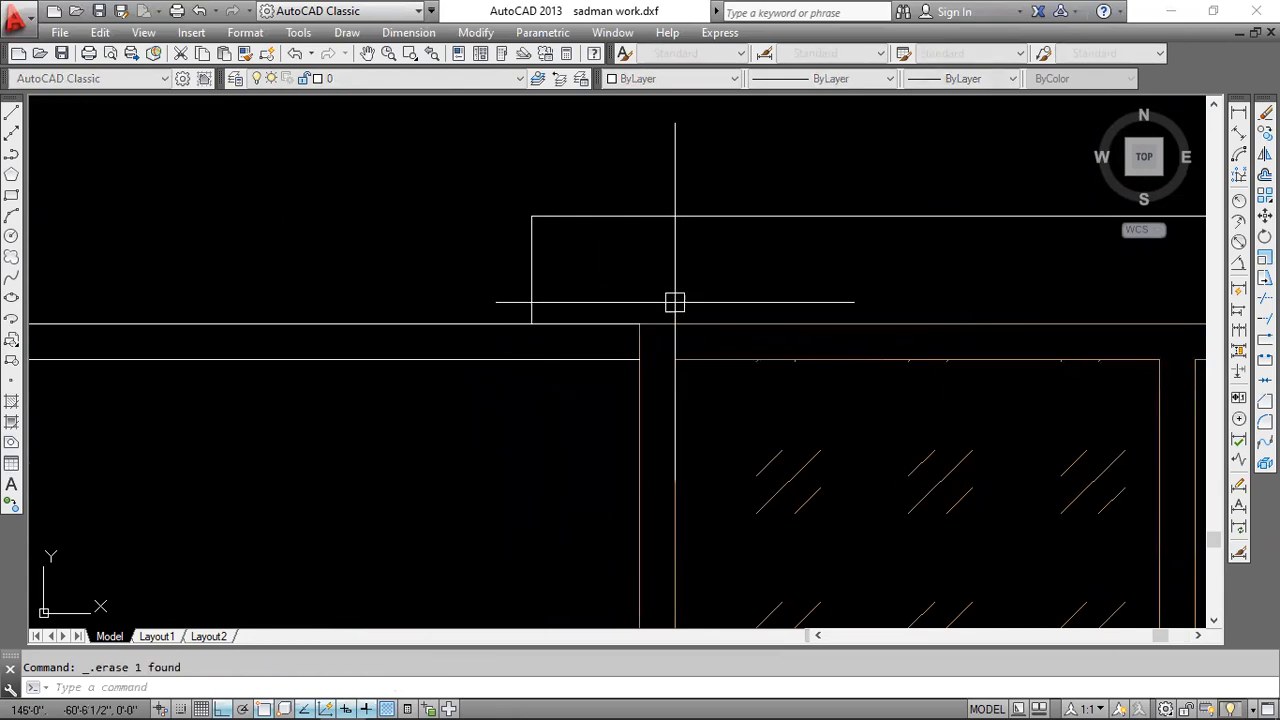
{"action": "scroll", "coordinate": [674, 302], "scroll_direction": "down", "scroll_amount": 5}
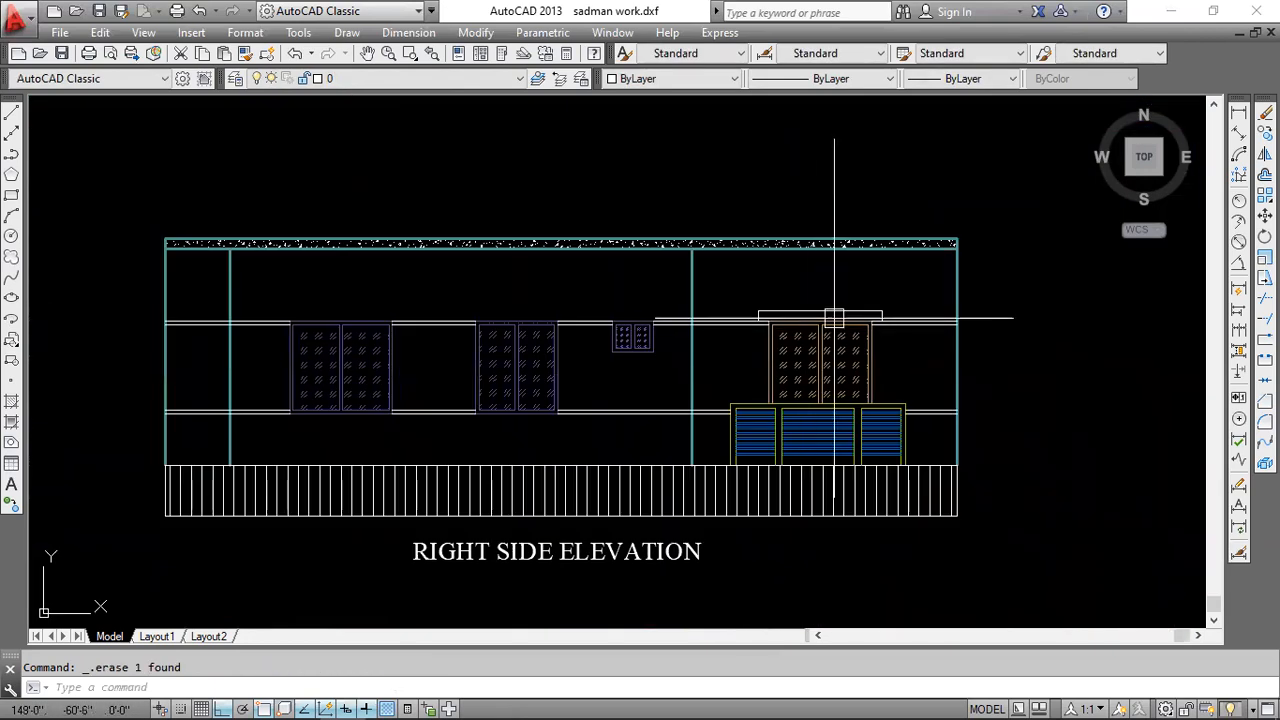
{"action": "scroll", "coordinate": [661, 305], "scroll_direction": "up", "scroll_amount": 4}
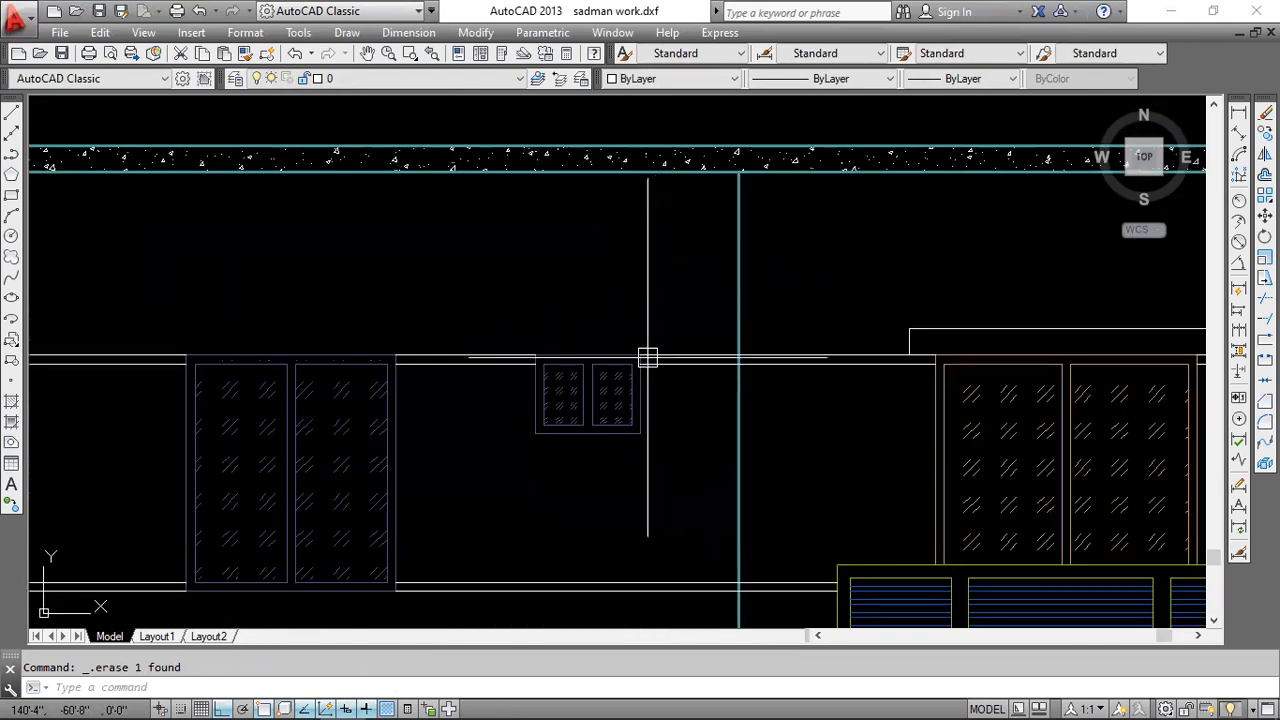
{"action": "key", "text": "Return"}
{"action": "scroll", "coordinate": [648, 357], "scroll_direction": "down", "scroll_amount": 2}
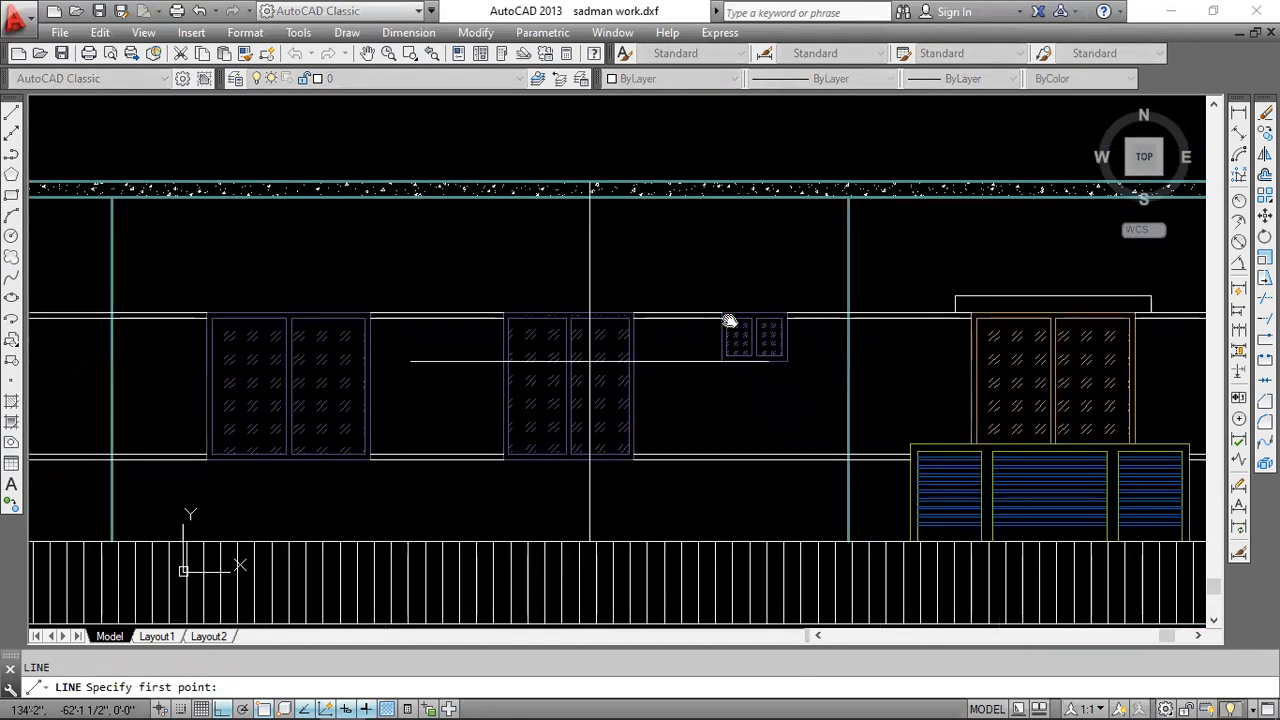
{"action": "scroll", "coordinate": [787, 312], "scroll_direction": "down", "scroll_amount": 2}
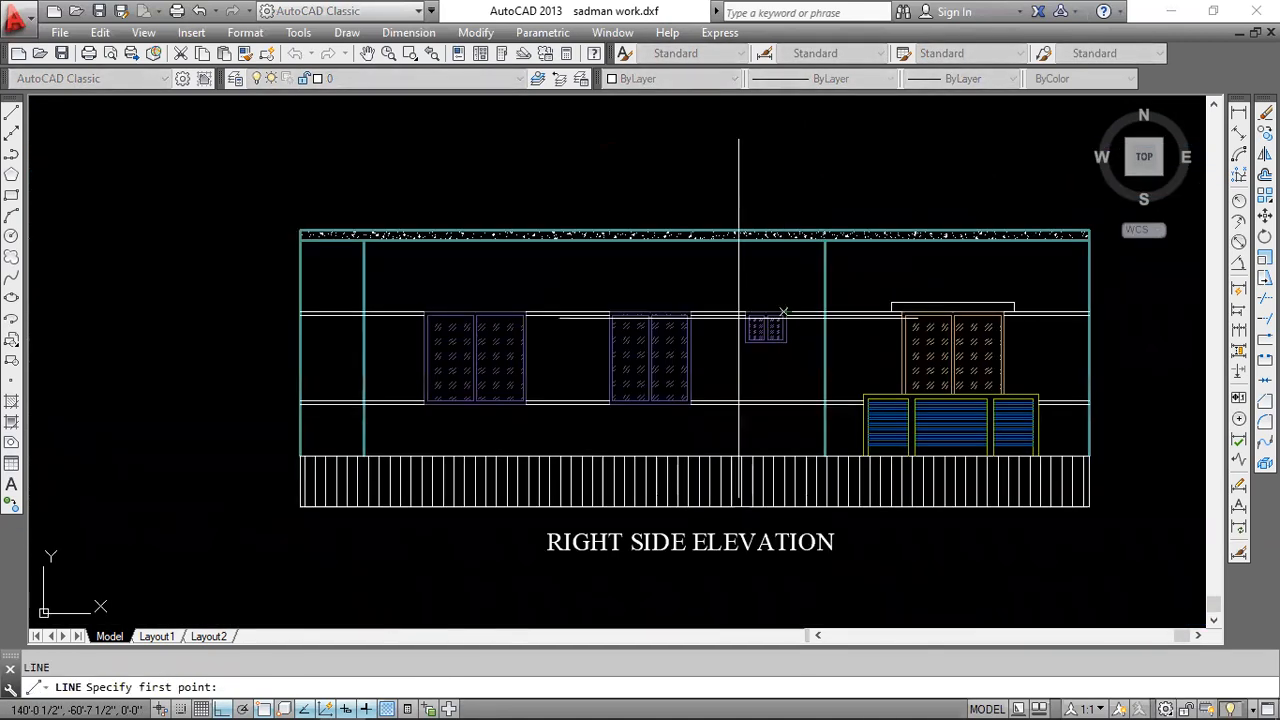
{"action": "key", "text": "Escape"}
{"action": "scroll", "coordinate": [703, 321], "scroll_direction": "up", "scroll_amount": 5}
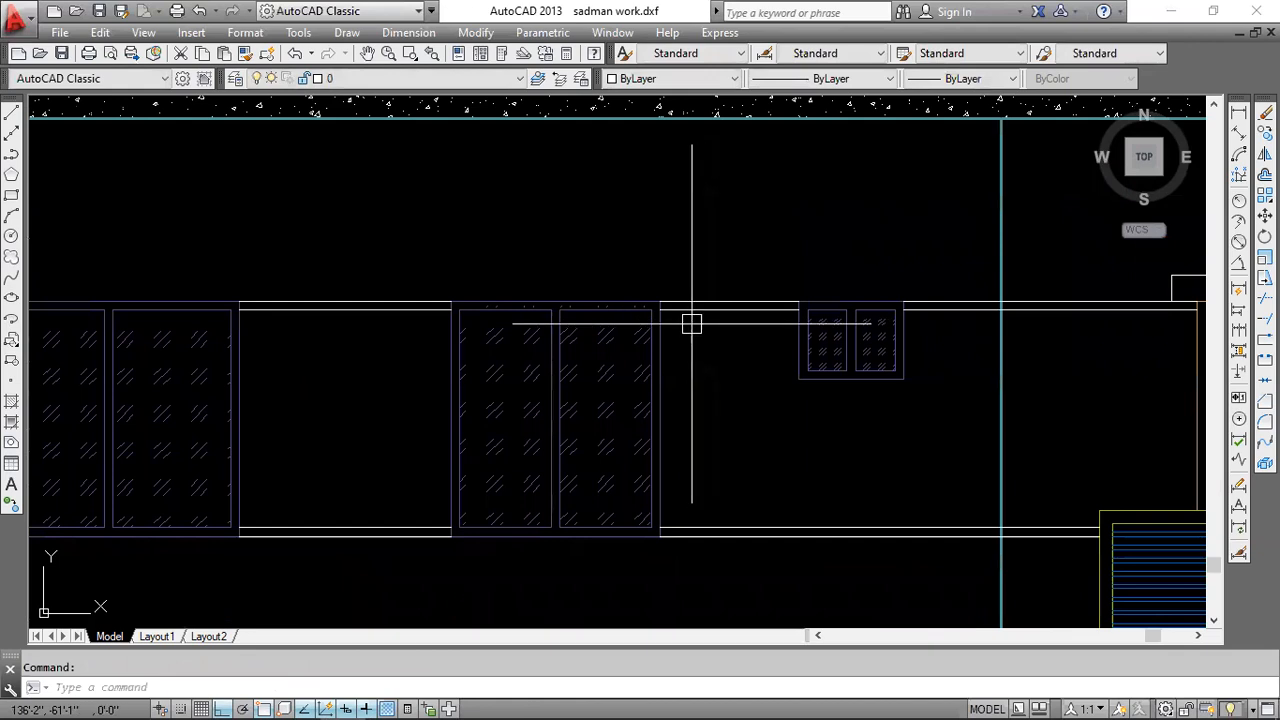
{"action": "scroll", "coordinate": [671, 314], "scroll_direction": "down", "scroll_amount": 5}
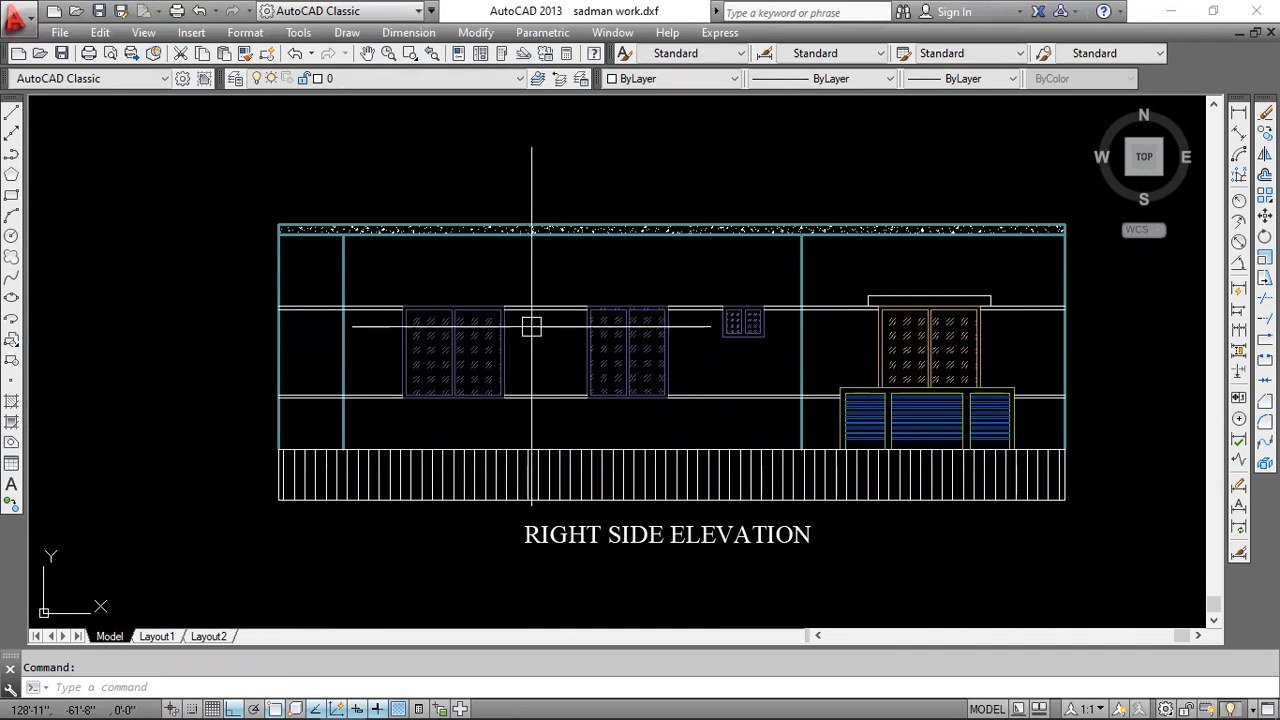
{"action": "scroll", "coordinate": [405, 326], "scroll_direction": "up", "scroll_amount": 3}
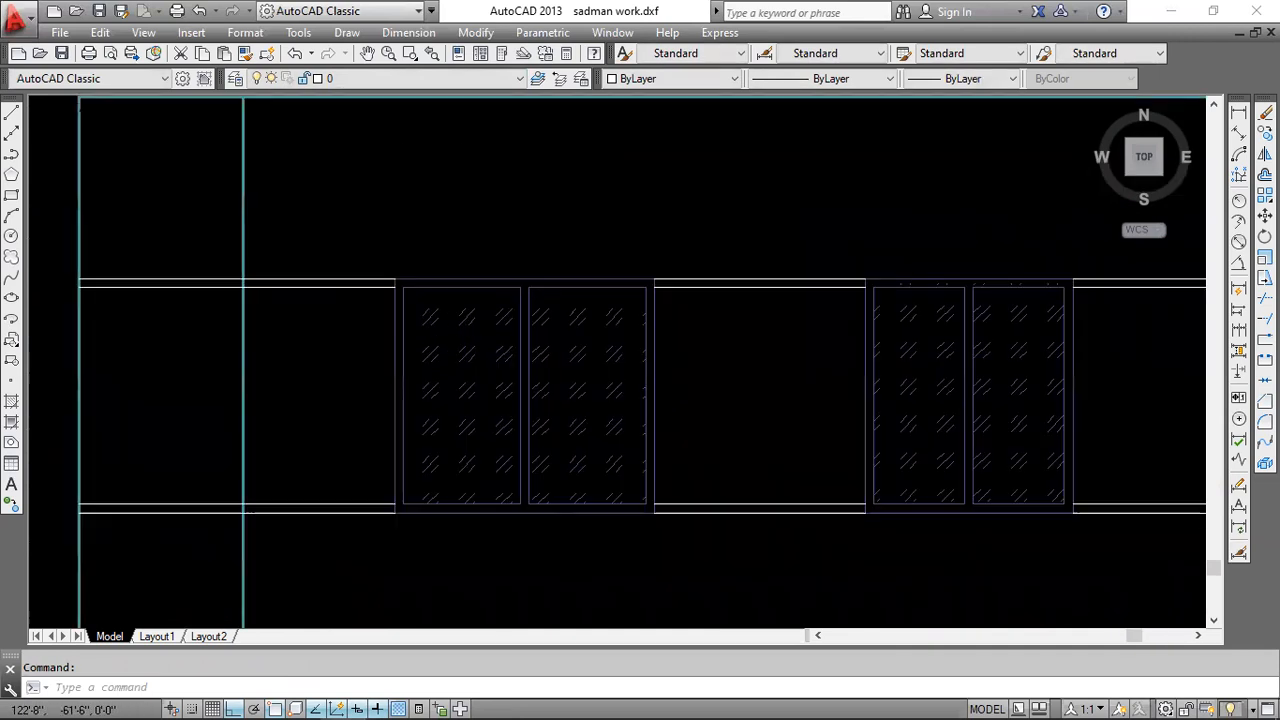
{"action": "middle_click_drag", "start_coordinate": [446, 318], "coordinate": [478, 324]}
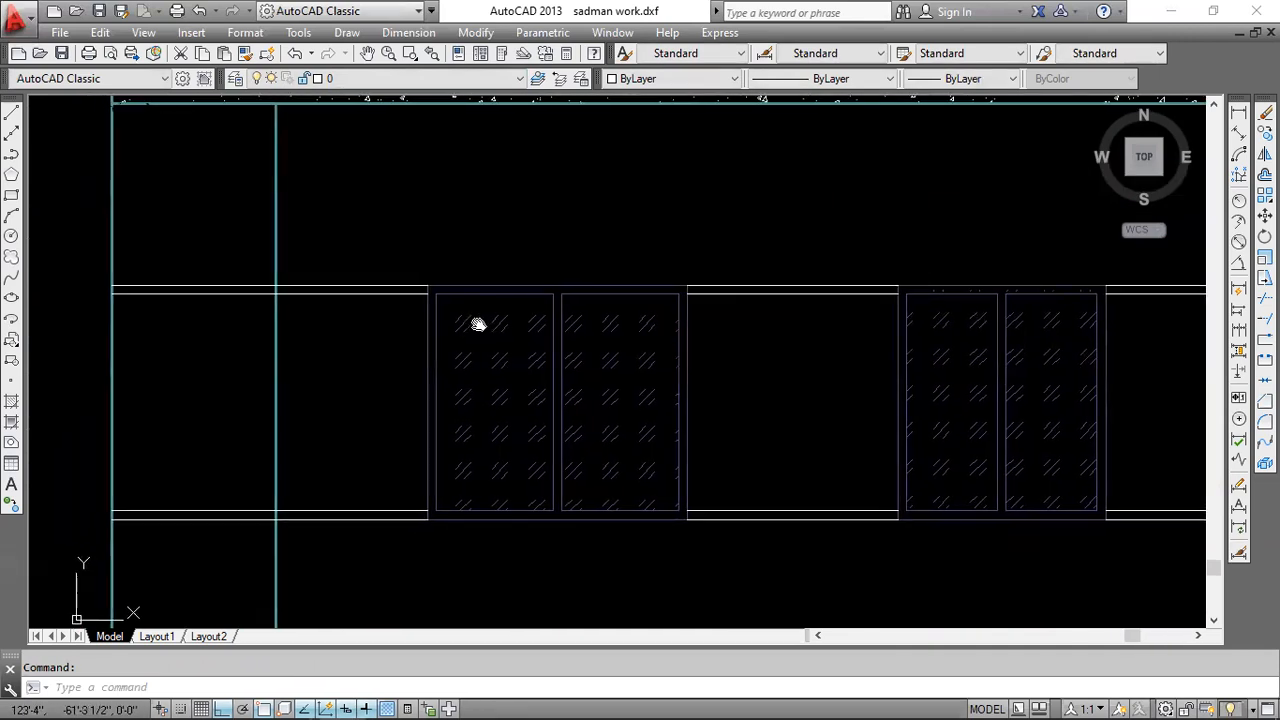
{"action": "left_click", "coordinate": [426, 334]}
{"action": "scroll", "coordinate": [420, 400], "scroll_direction": "up", "scroll_amount": 2}
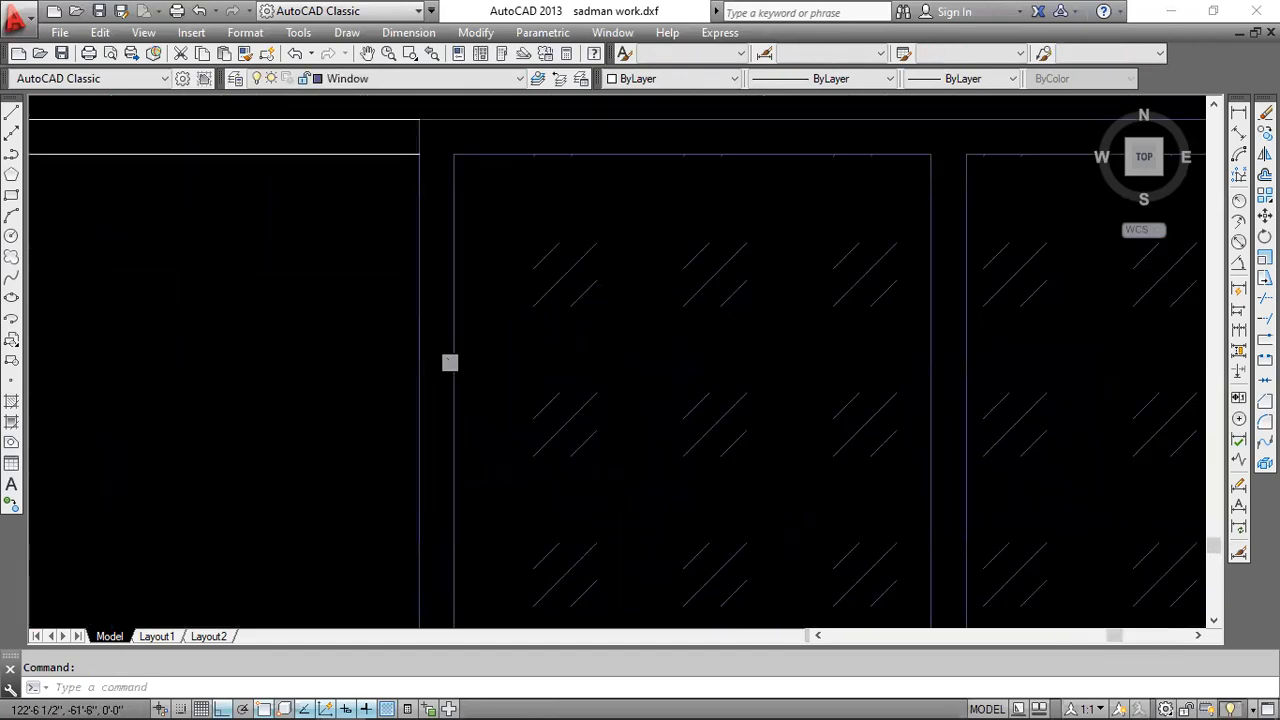
{"action": "scroll", "coordinate": [392, 348], "scroll_direction": "down", "scroll_amount": 3}
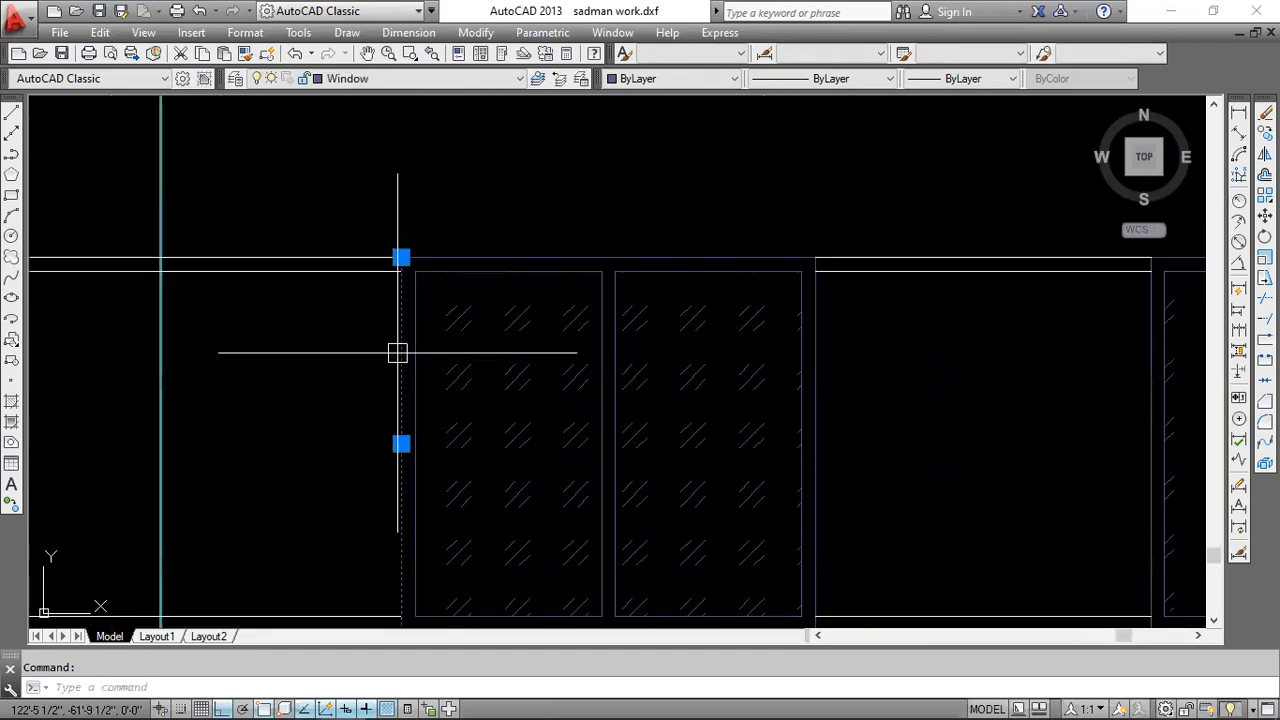
{"action": "key", "text": "Escape"}
{"action": "scroll", "coordinate": [397, 352], "scroll_direction": "down", "scroll_amount": 4}
{"action": "scroll", "coordinate": [603, 314], "scroll_direction": "down", "scroll_amount": 1}
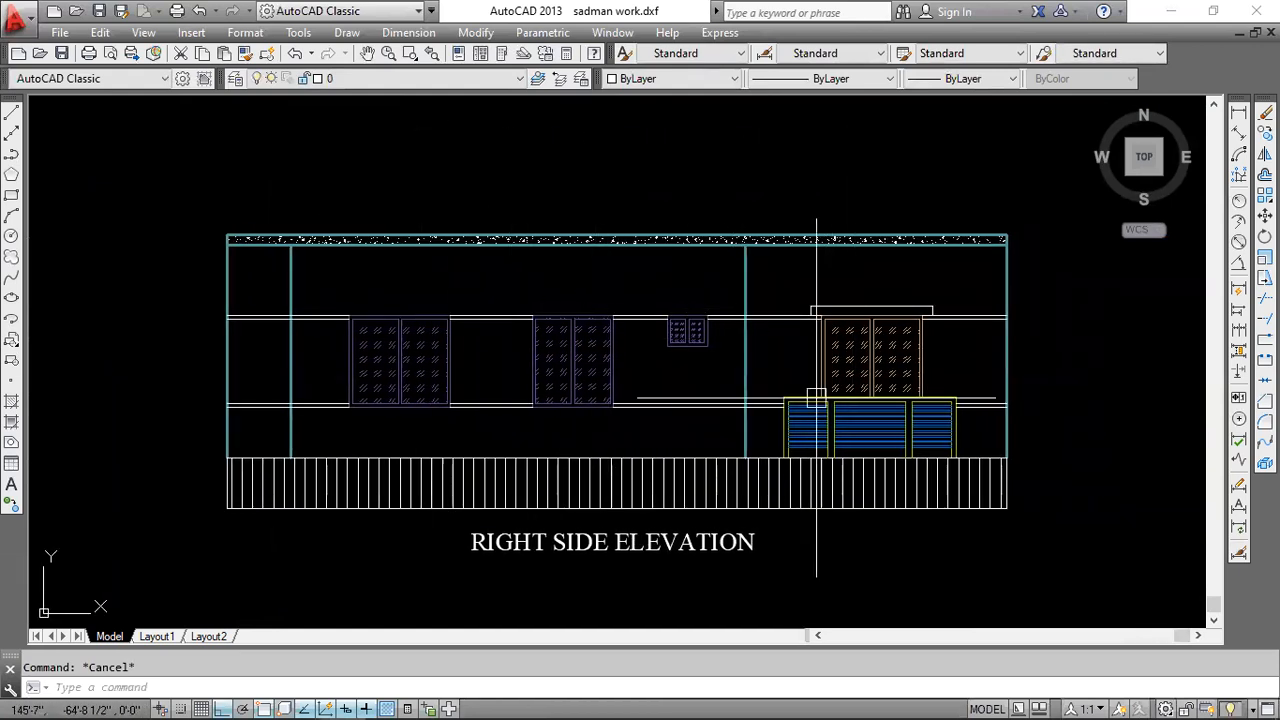
- Offset the left-hand window's left inner frame line and its upper outer edge outward by 6 inches
{"action": "scroll", "coordinate": [339, 356], "scroll_direction": "up", "scroll_amount": 4}
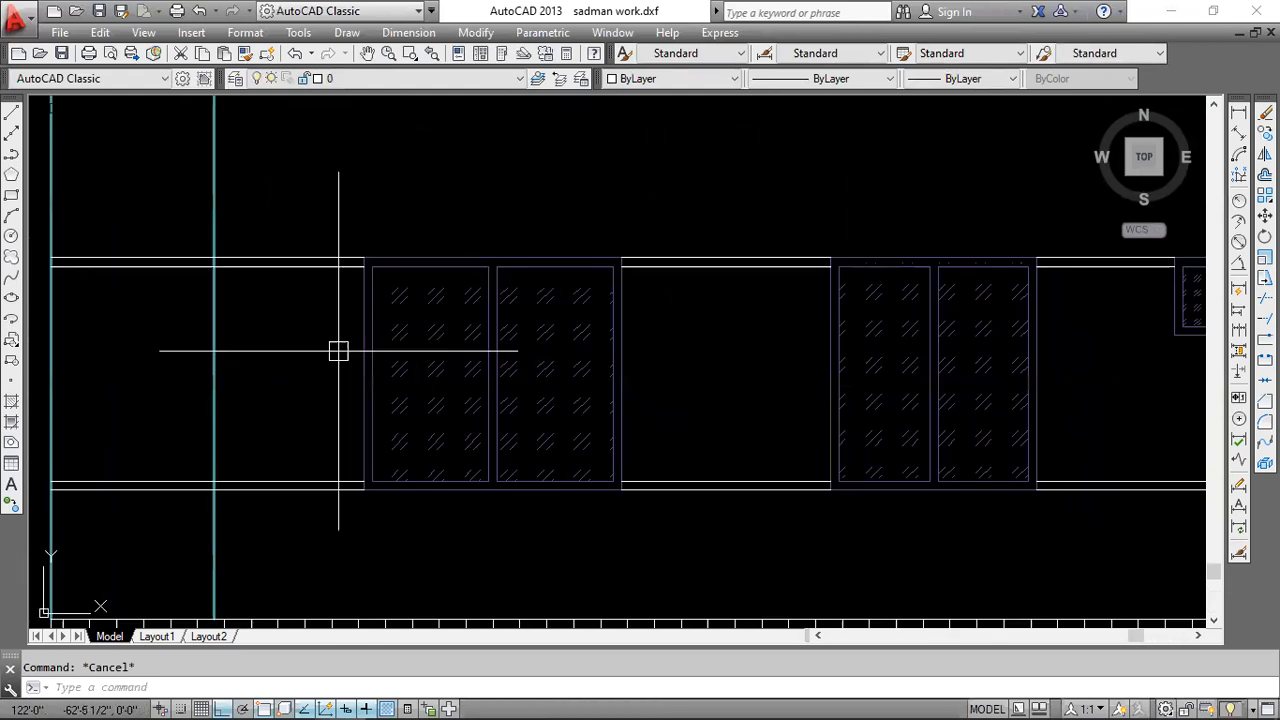
{"action": "type", "text": "o"}
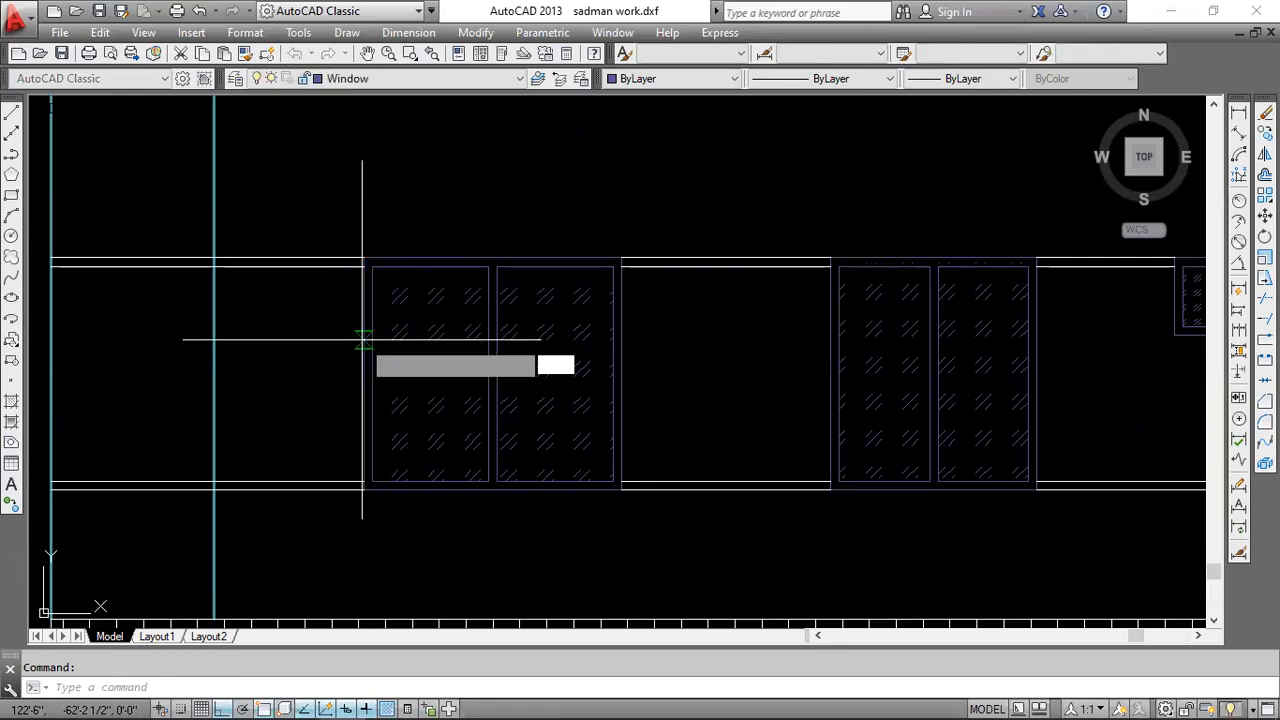
{"action": "key", "text": "Return"}
{"action": "type", "text": "6"}
{"action": "key", "text": "Return"}
{"action": "left_click", "coordinate": [346, 337]}
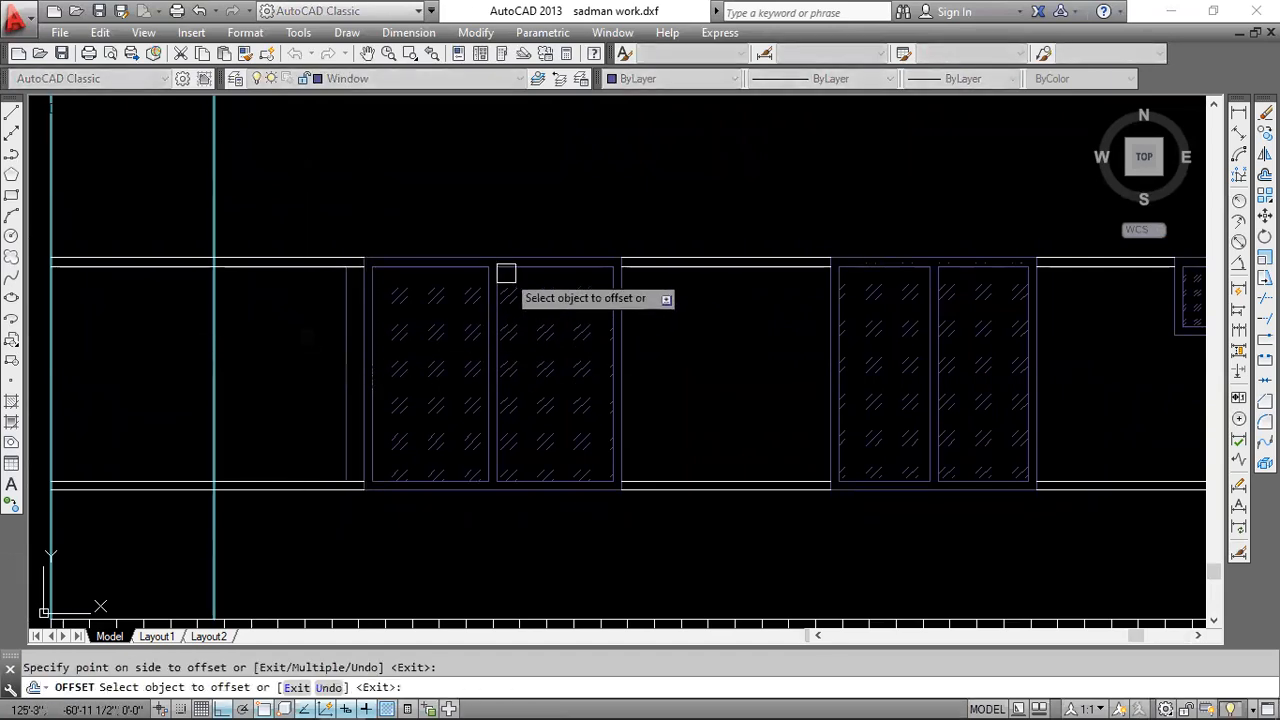
{"action": "scroll", "coordinate": [508, 271], "scroll_direction": "up", "scroll_amount": 2}
{"action": "left_click", "coordinate": [517, 250]}
{"action": "left_click", "coordinate": [563, 208]}
- Offset the right outer edges of the middle window and the small window outward by 6 inches
{"action": "middle_click_drag", "start_coordinate": [744, 248], "coordinate": [495, 298]}
{"action": "scroll", "coordinate": [636, 314], "scroll_direction": "down", "scroll_amount": 2}
{"action": "middle_click_drag", "start_coordinate": [940, 328], "coordinate": [711, 331]}
{"action": "scroll", "coordinate": [938, 345], "scroll_direction": "up", "scroll_amount": 2}
{"action": "left_click", "coordinate": [933, 343]}
{"action": "left_click", "coordinate": [946, 338]}
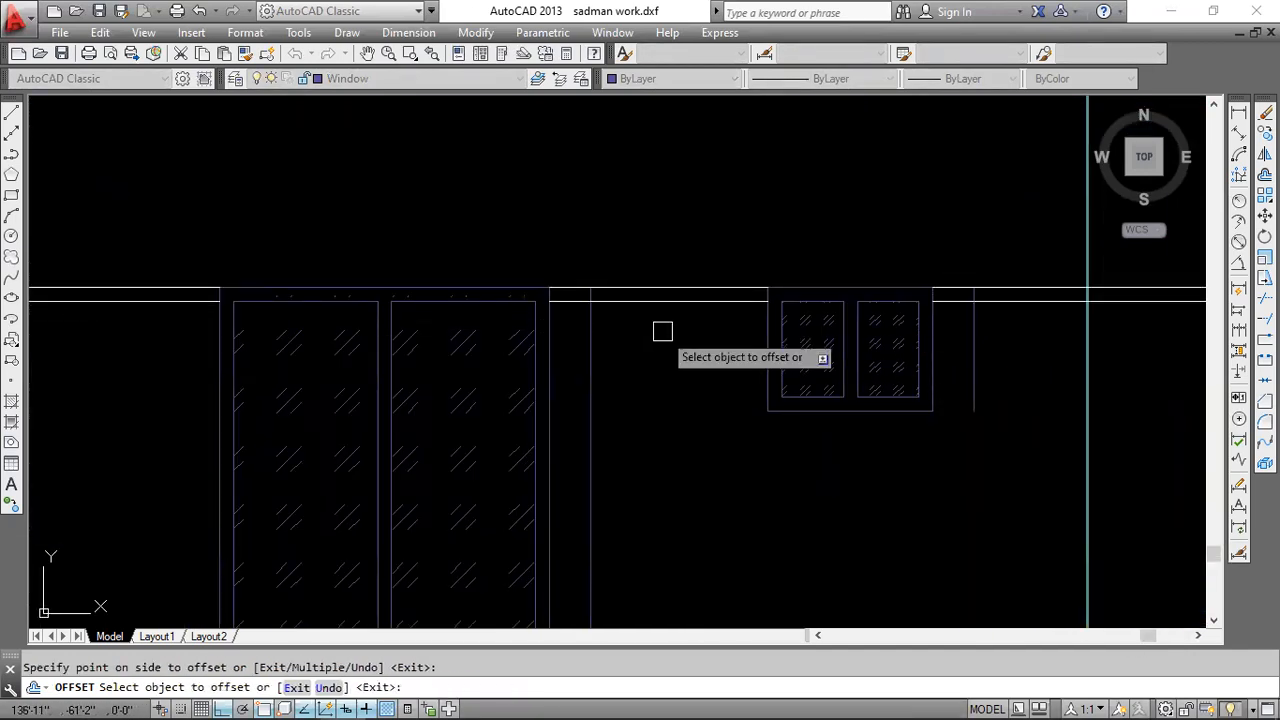
- End the offsetting and erase the offset line beside the small window
{"action": "key", "text": "Escape"}
{"action": "key", "text": "Delete"}
{"action": "scroll", "coordinate": [964, 366], "scroll_direction": "down", "scroll_amount": 4}
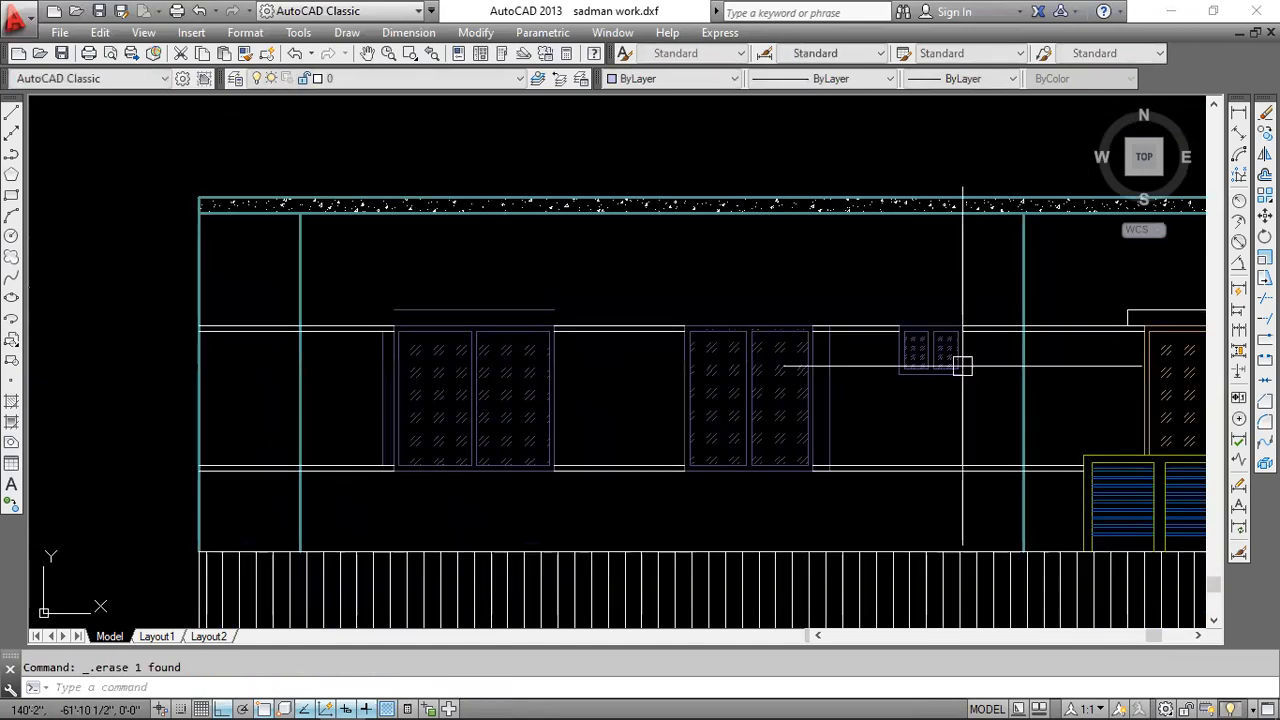
- Stretch the upper end of the offset line beside the middle window upward by 6 inches
{"action": "scroll", "coordinate": [709, 323], "scroll_direction": "up", "scroll_amount": 2}
{"action": "middle_click_drag", "start_coordinate": [1027, 365], "coordinate": [898, 356]}
{"action": "left_click", "coordinate": [991, 369]}
{"action": "left_click", "coordinate": [908, 389]}
{"action": "left_click", "coordinate": [927, 320]}
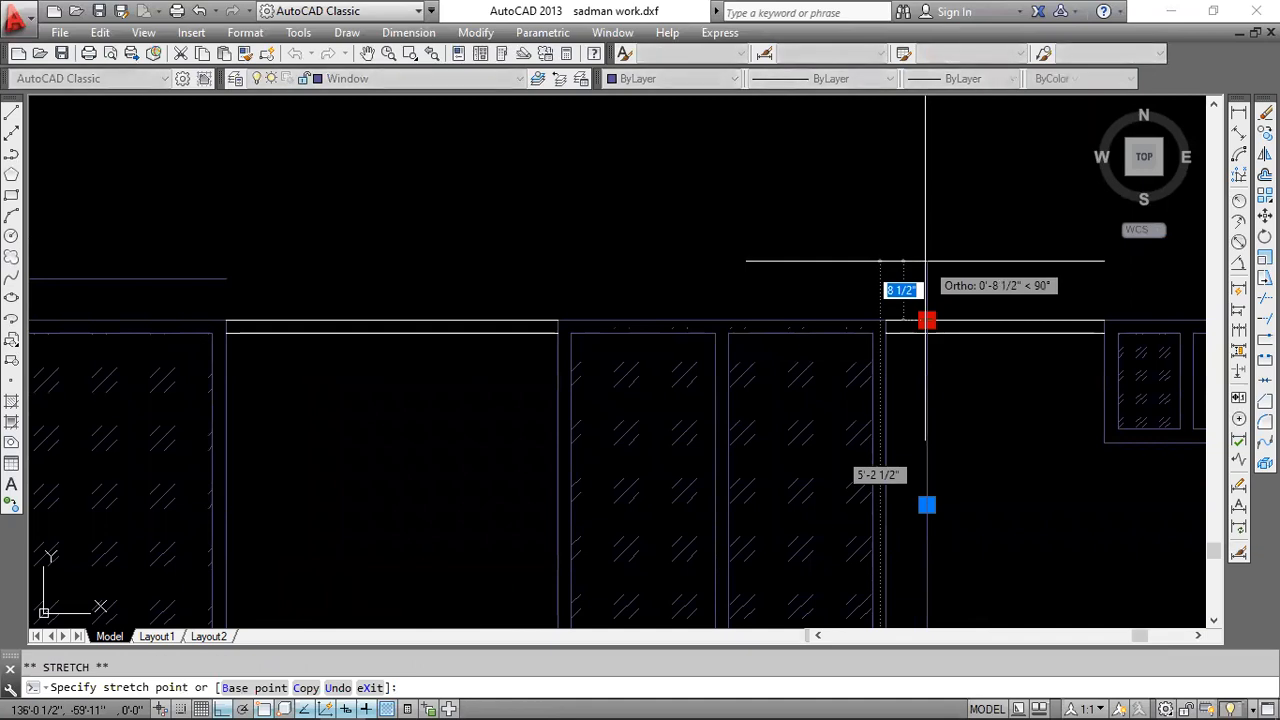
{"action": "type", "text": "6"}
{"action": "key", "text": "Return"}
{"action": "scroll", "coordinate": [925, 261], "scroll_direction": "down", "scroll_amount": 2}
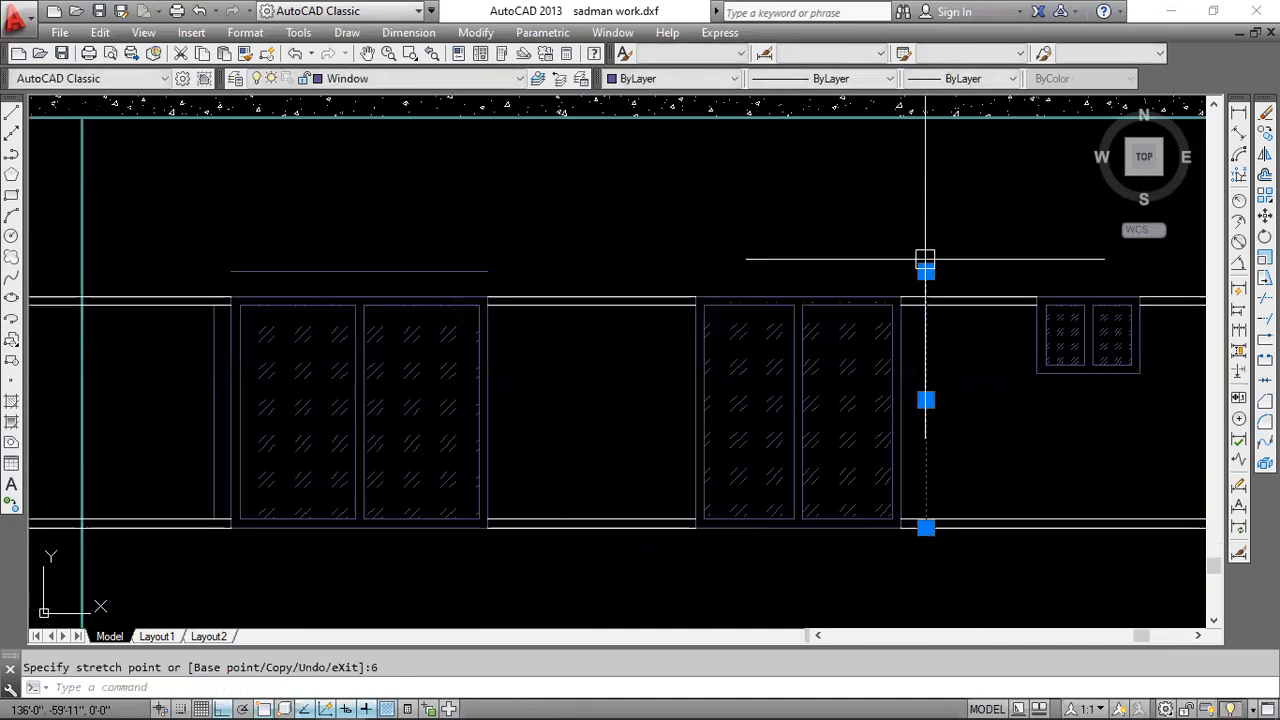
- Stretch the upper end of the offset line beside the left-hand window upward by 6 inches
{"action": "scroll", "coordinate": [514, 251], "scroll_direction": "up", "scroll_amount": 4}
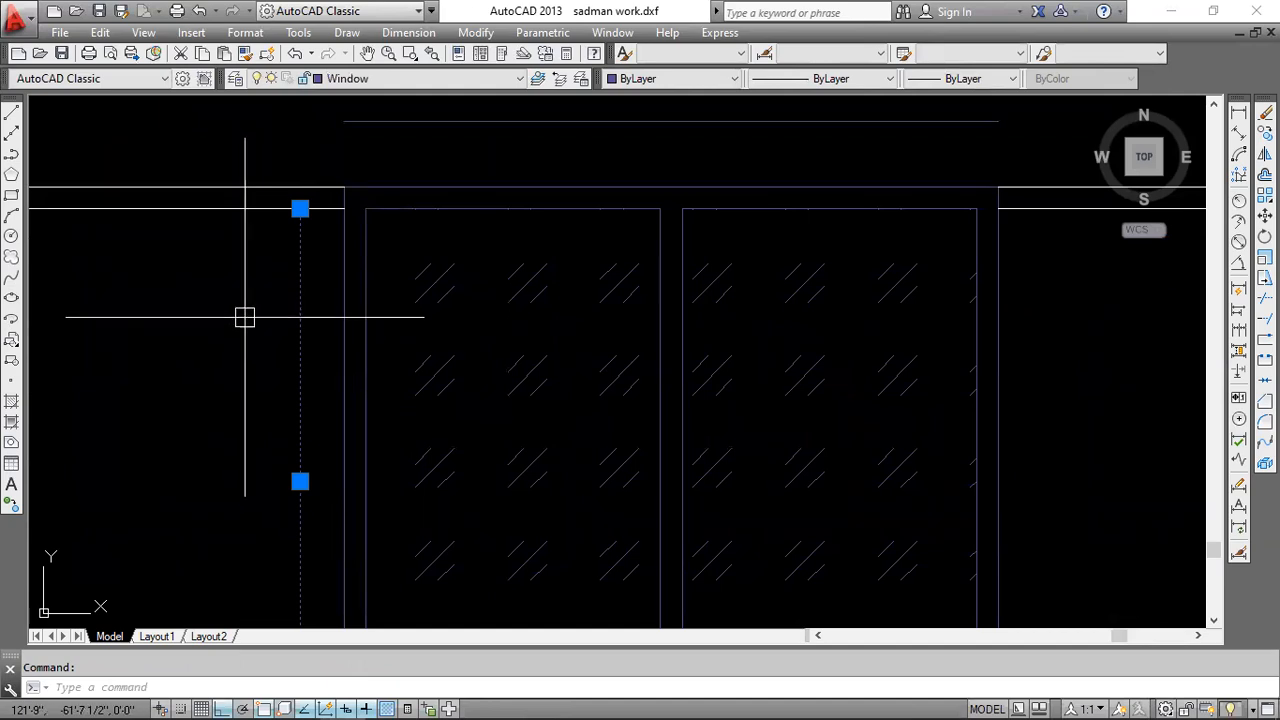
{"action": "left_click", "coordinate": [300, 208]}
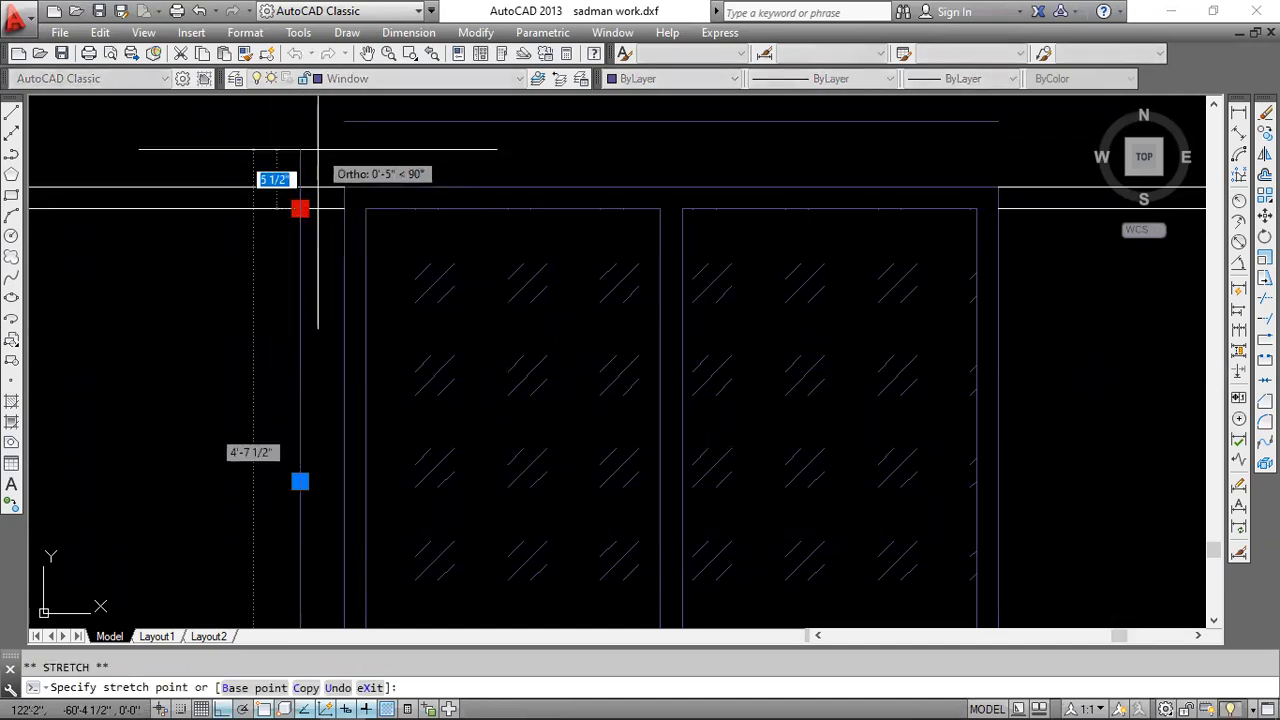
{"action": "type", "text": "6"}
{"action": "middle_click_drag", "start_coordinate": [356, 191], "coordinate": [364, 306]}
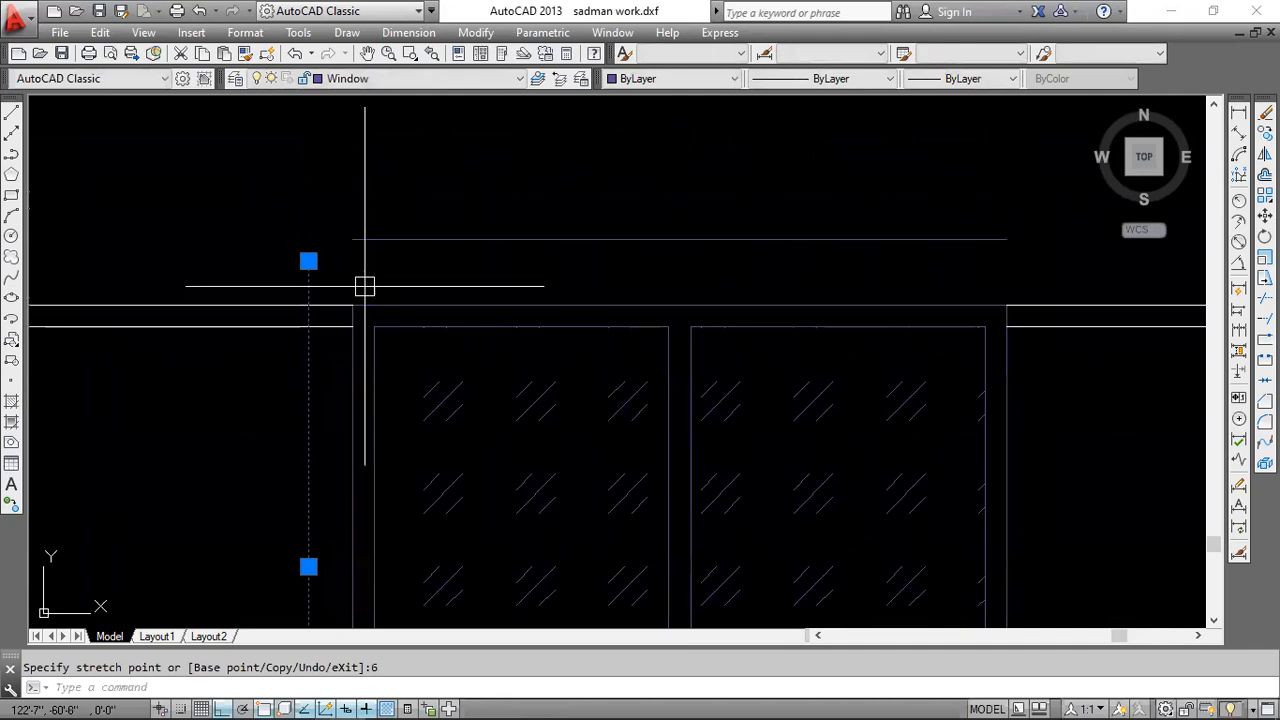
{"action": "key", "text": "Escape"}
{"action": "scroll", "coordinate": [366, 287], "scroll_direction": "down", "scroll_amount": 2}
{"action": "scroll", "coordinate": [383, 276], "scroll_direction": "up", "scroll_amount": 2}
{"action": "middle_click_drag", "start_coordinate": [416, 263], "coordinate": [415, 298]}
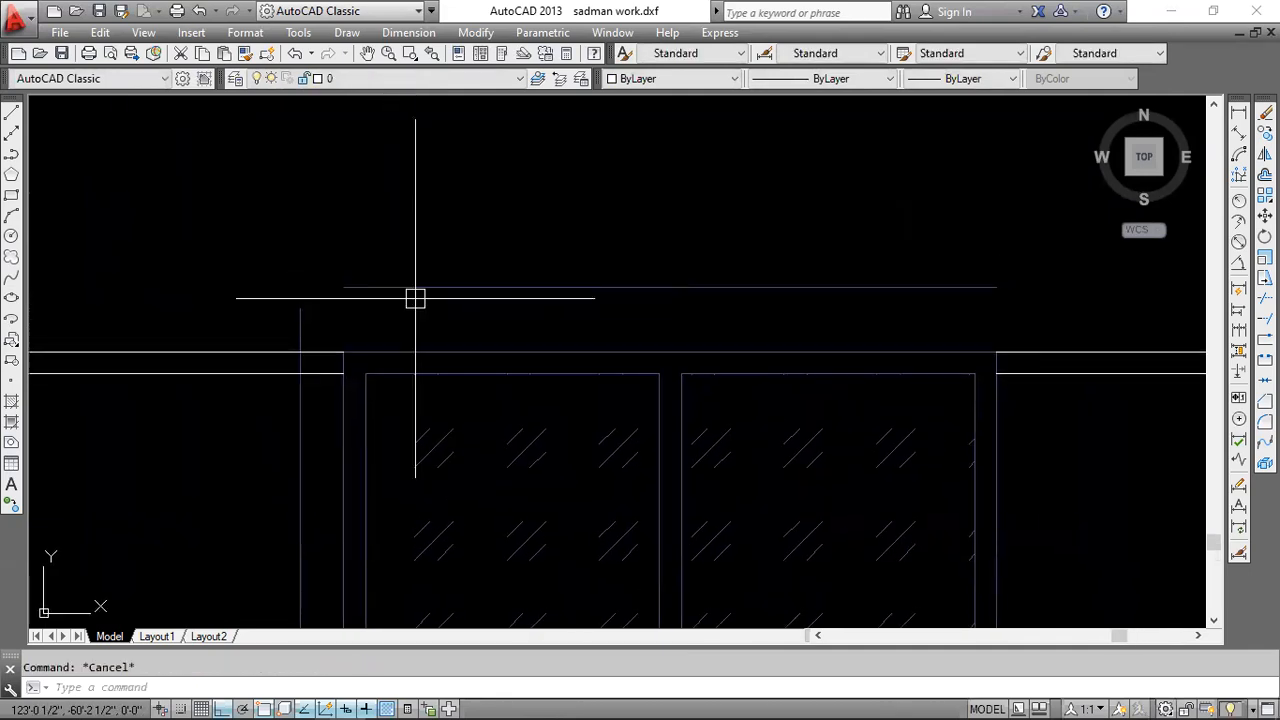
- Stretch the upper end of the vertical offset line beside the left-hand window above the horizontal sunshade line and dismiss the low-battery notice
{"action": "scroll", "coordinate": [330, 316], "scroll_direction": "down", "scroll_amount": 2}
{"action": "scroll", "coordinate": [332, 317], "scroll_direction": "up", "scroll_amount": 2}
{"action": "left_click", "coordinate": [333, 299]}
{"action": "left_click", "coordinate": [272, 317]}
{"action": "left_click", "coordinate": [294, 301]}
{"action": "left_click", "coordinate": [294, 203]}
{"action": "key", "text": "Escape"}
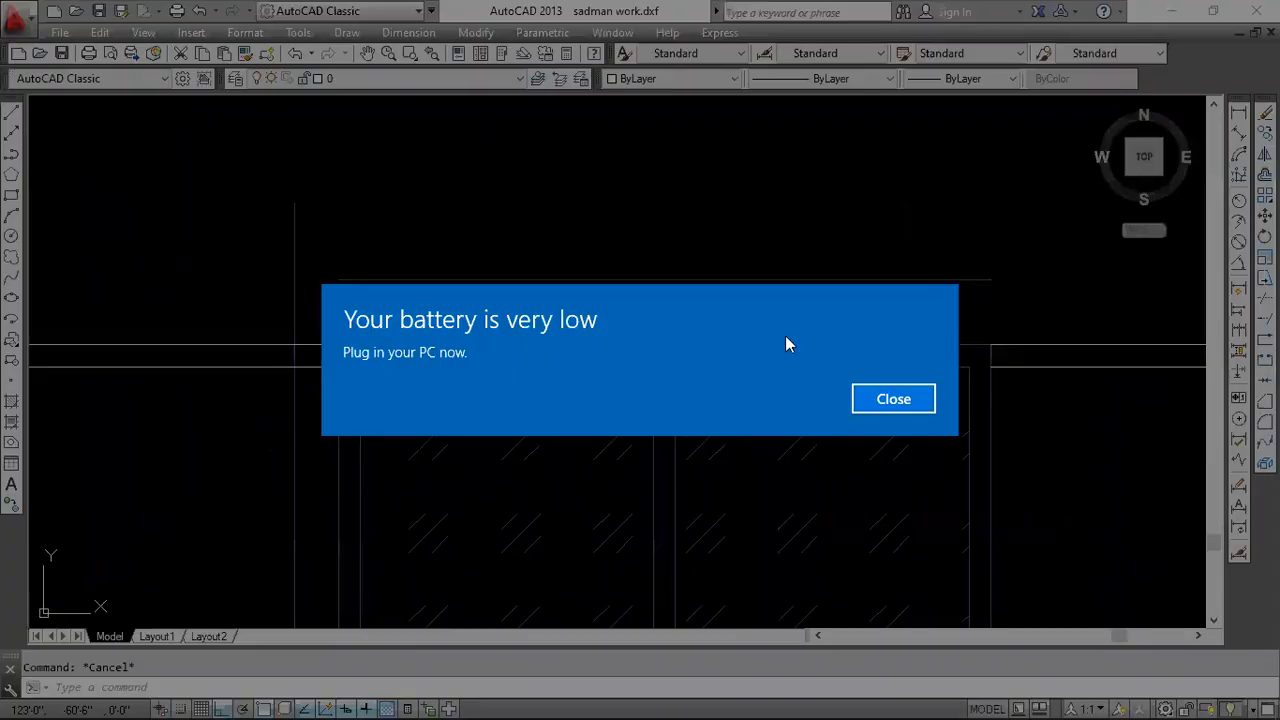
{"action": "left_click", "coordinate": [891, 410]}
- Stretch the upper end of the vertical offset line beside the middle window upward, past the level of the horizontal sunshade line
{"action": "scroll", "coordinate": [860, 374], "scroll_direction": "down", "scroll_amount": 4}
{"action": "mouse_move", "coordinate": [703, 388]}
{"action": "middle_mouse_down"}
{"action": "mouse_move", "coordinate": [683, 374]}
{"action": "mouse_move", "coordinate": [545, 366]}
{"action": "middle_mouse_up"}
{"action": "scroll", "coordinate": [898, 325], "scroll_direction": "up", "scroll_amount": 2}
{"action": "mouse_move", "coordinate": [898, 325]}
{"action": "middle_mouse_down"}
{"action": "mouse_move", "coordinate": [768, 340]}
{"action": "mouse_move", "coordinate": [571, 318]}
{"action": "middle_mouse_up"}
{"action": "left_click", "coordinate": [1070, 323]}
{"action": "left_click", "coordinate": [945, 336]}
{"action": "left_click", "coordinate": [1024, 325]}
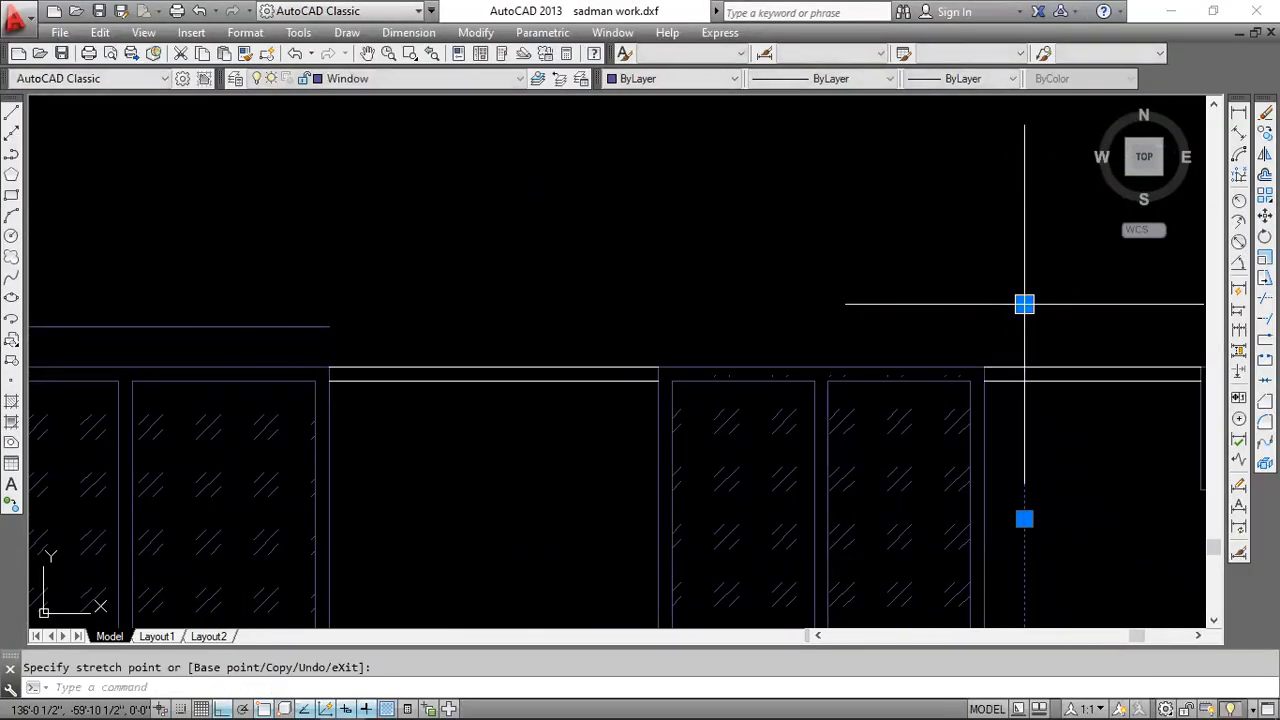
{"action": "key", "text": "Escape"}
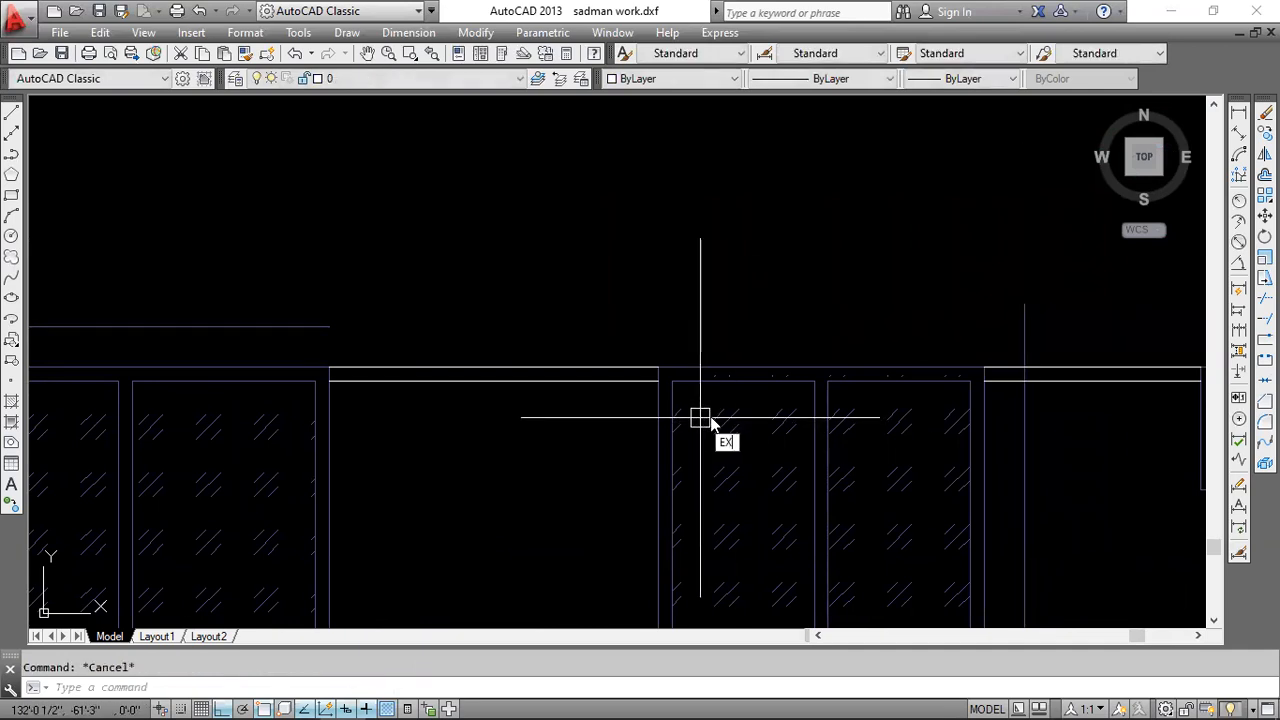
- Extend both ends of the horizontal line above the windows to the vertical offset lines
{"action": "key", "text": "Return"}
{"action": "key", "text": "Return"}
{"action": "left_click", "coordinate": [297, 326]}
{"action": "scroll", "coordinate": [695, 331], "scroll_direction": "down", "scroll_amount": 2}
{"action": "middle_click_drag", "start_coordinate": [666, 344], "coordinate": [986, 325]}
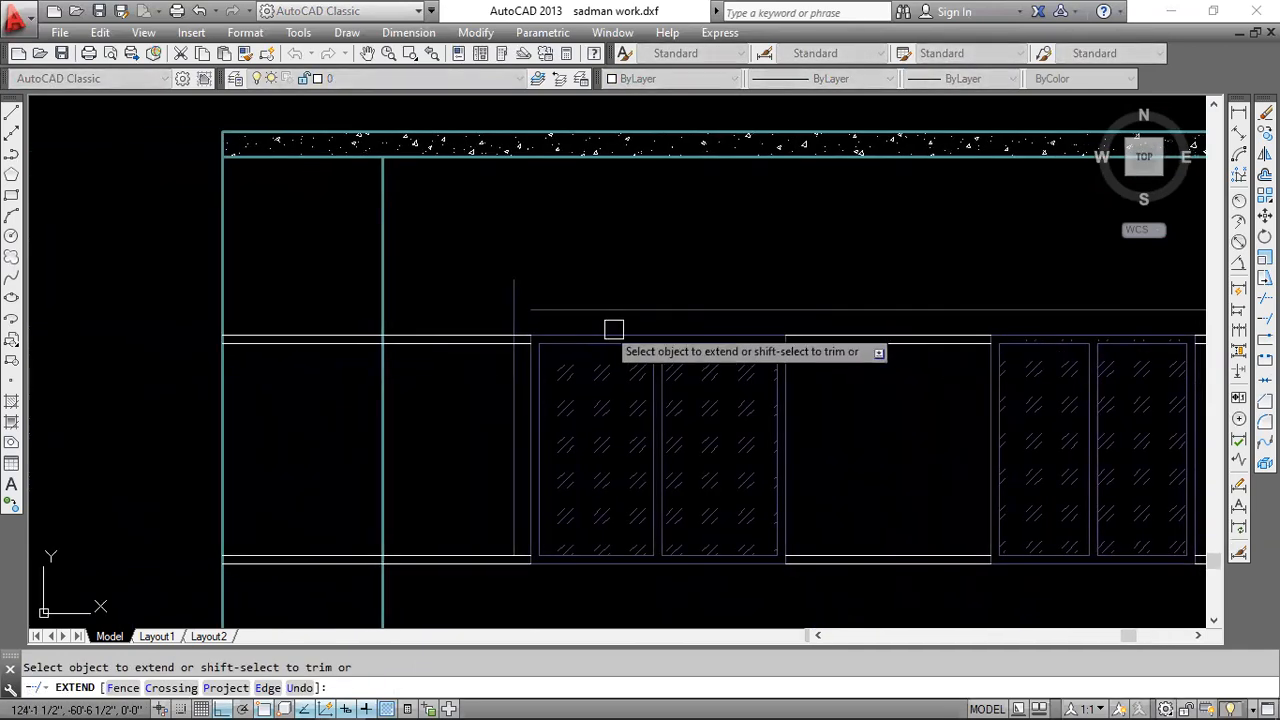
{"action": "key", "text": "Escape"}
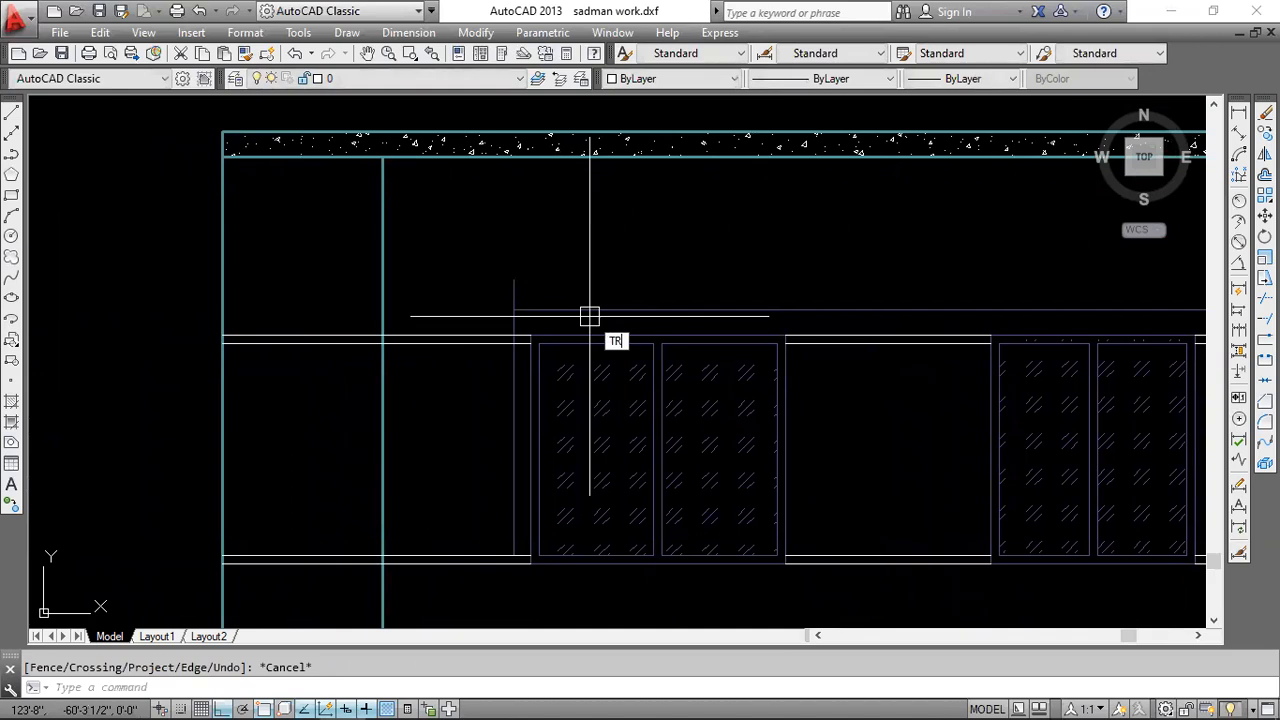
- Trim the ends of the two vertical offset lines that project above the horizontal sunshade line
{"action": "key", "text": "Return"}
{"action": "key", "text": "Return"}
{"action": "left_click", "coordinate": [514, 291]}
{"action": "middle_click_drag", "start_coordinate": [471, 318], "coordinate": [137, 358]}
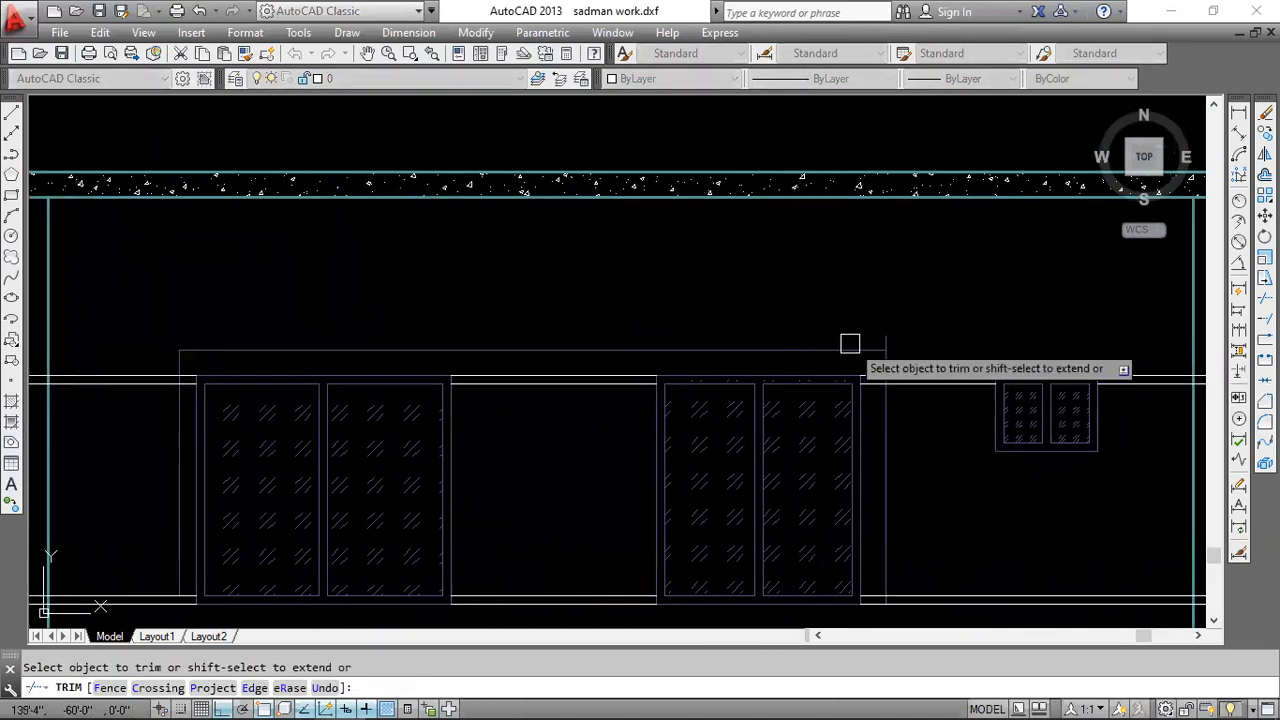
{"action": "scroll", "coordinate": [871, 362], "scroll_direction": "up", "scroll_amount": 3}
- Trim the upper horizontal band lines between the new outer frame and the outer edges of the left-hand and middle windows
{"action": "left_click", "coordinate": [848, 431]}
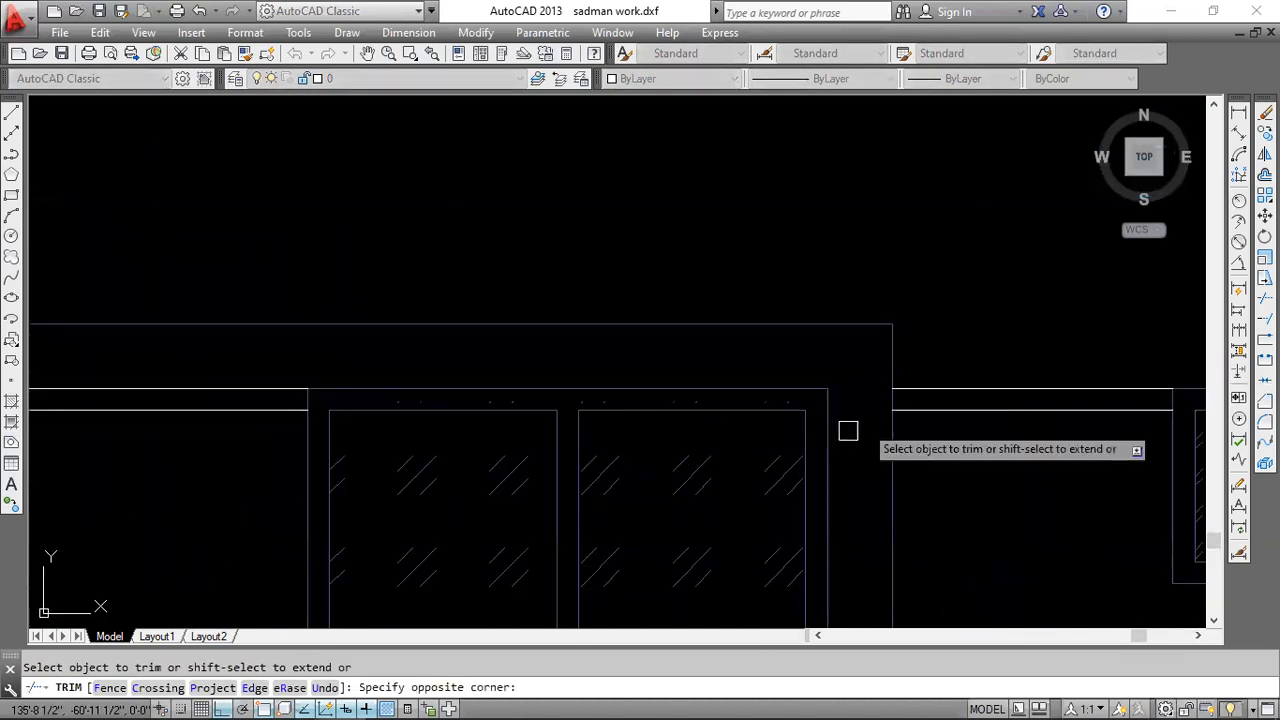
{"action": "scroll", "coordinate": [800, 420], "scroll_direction": "down", "scroll_amount": 3}
{"action": "left_click", "coordinate": [563, 330]}
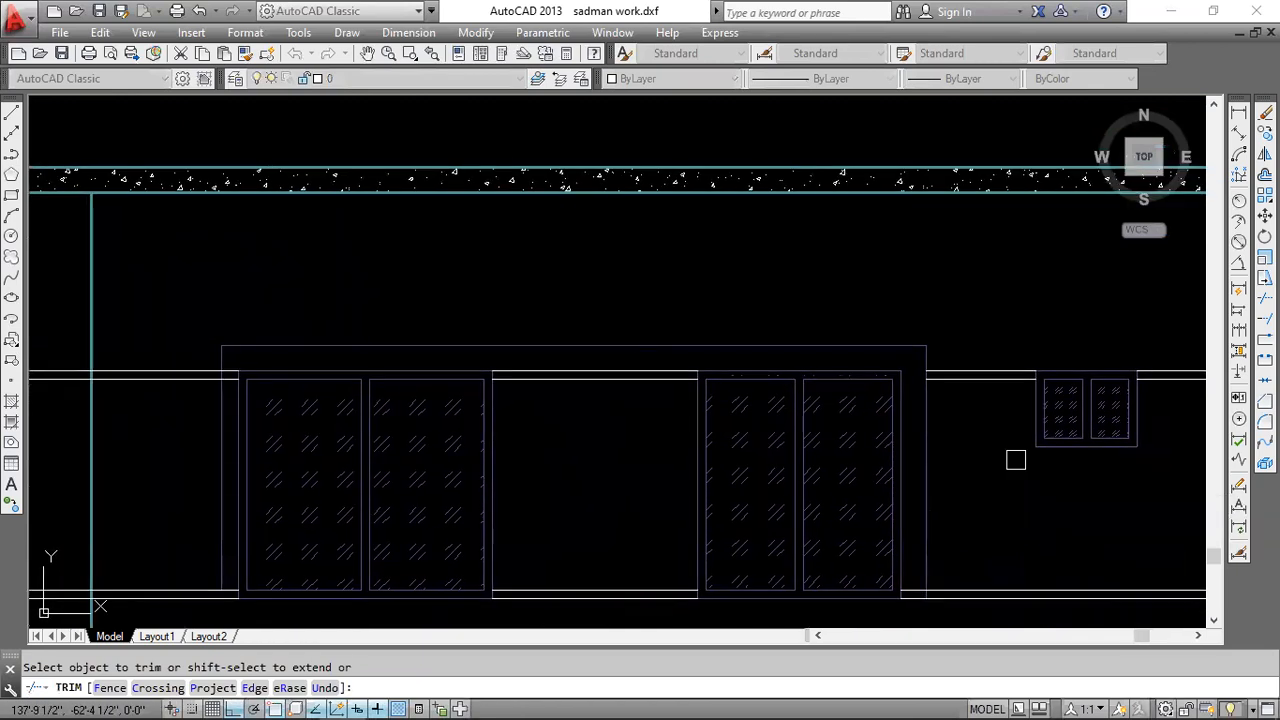
{"action": "scroll", "coordinate": [254, 374], "scroll_direction": "up", "scroll_amount": 4}
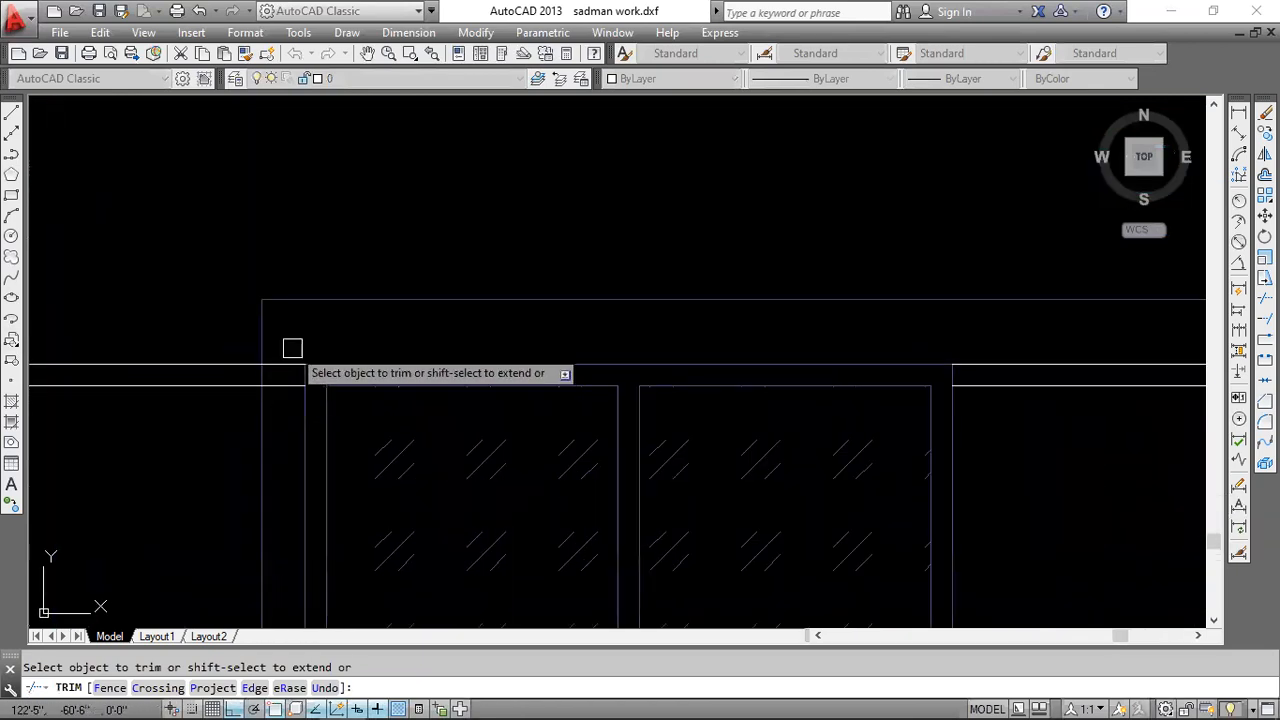
{"action": "scroll", "coordinate": [283, 392], "scroll_direction": "down", "scroll_amount": 2}
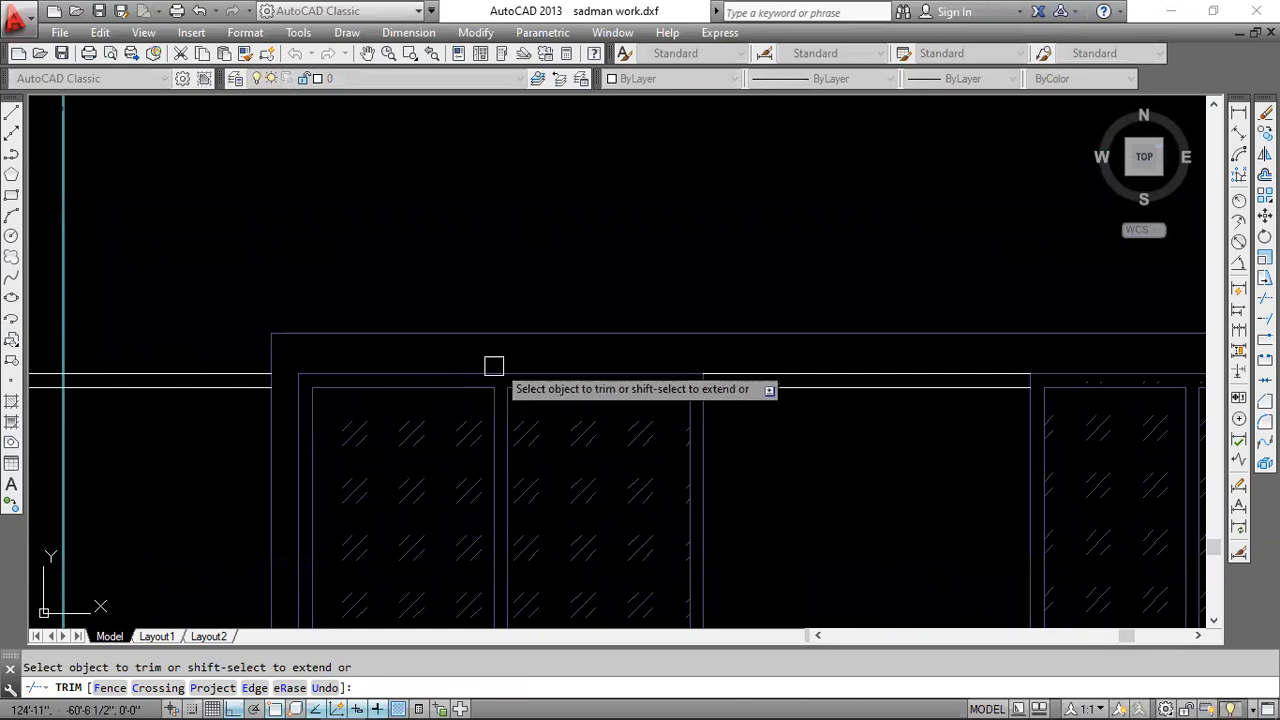
{"action": "key", "text": "Escape"}
- Assign the three outer frame lines around the left-hand and middle windows to the main gate layer
{"action": "scroll", "coordinate": [520, 366], "scroll_direction": "down", "scroll_amount": 2}
{"action": "scroll", "coordinate": [640, 368], "scroll_direction": "up", "scroll_amount": 2}
{"action": "left_click", "coordinate": [581, 328]}
{"action": "left_click", "coordinate": [575, 346]}
{"action": "left_click", "coordinate": [320, 418]}
{"action": "middle_click_drag", "start_coordinate": [1120, 452], "coordinate": [868, 414]}
{"action": "left_click", "coordinate": [759, 382]}
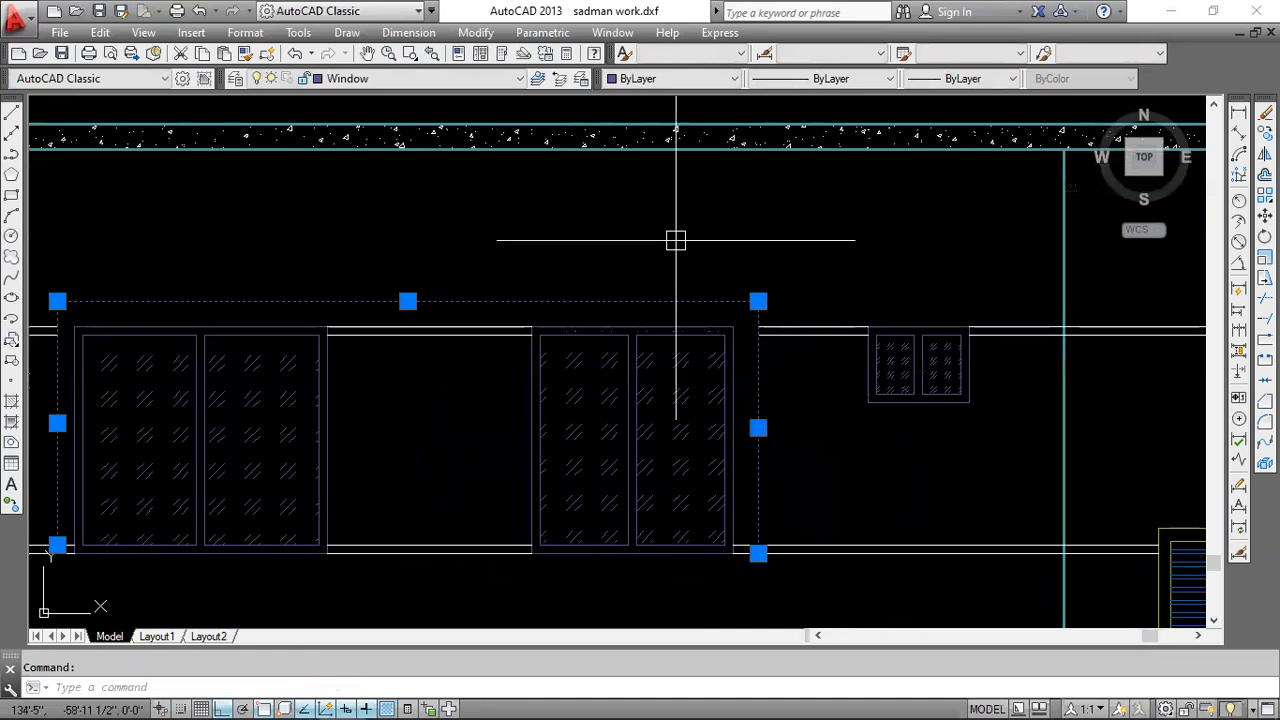
{"action": "left_click", "coordinate": [425, 78]}
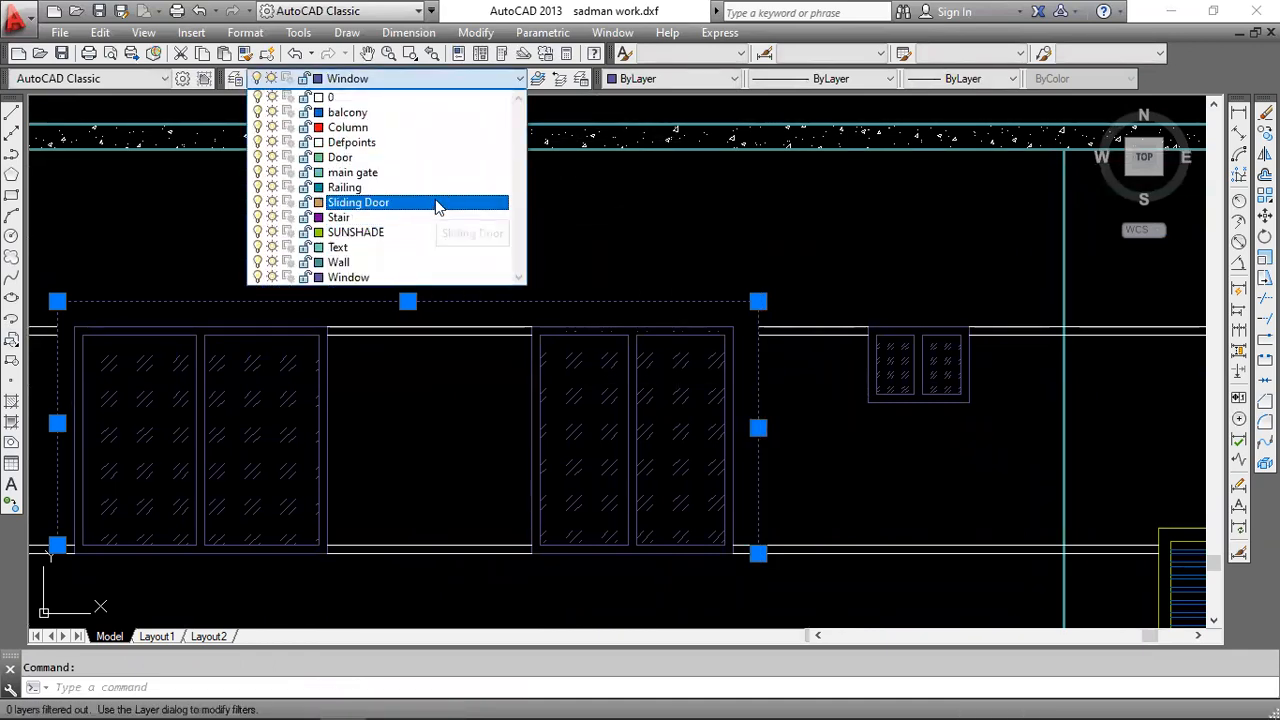
{"action": "left_click", "coordinate": [440, 217]}
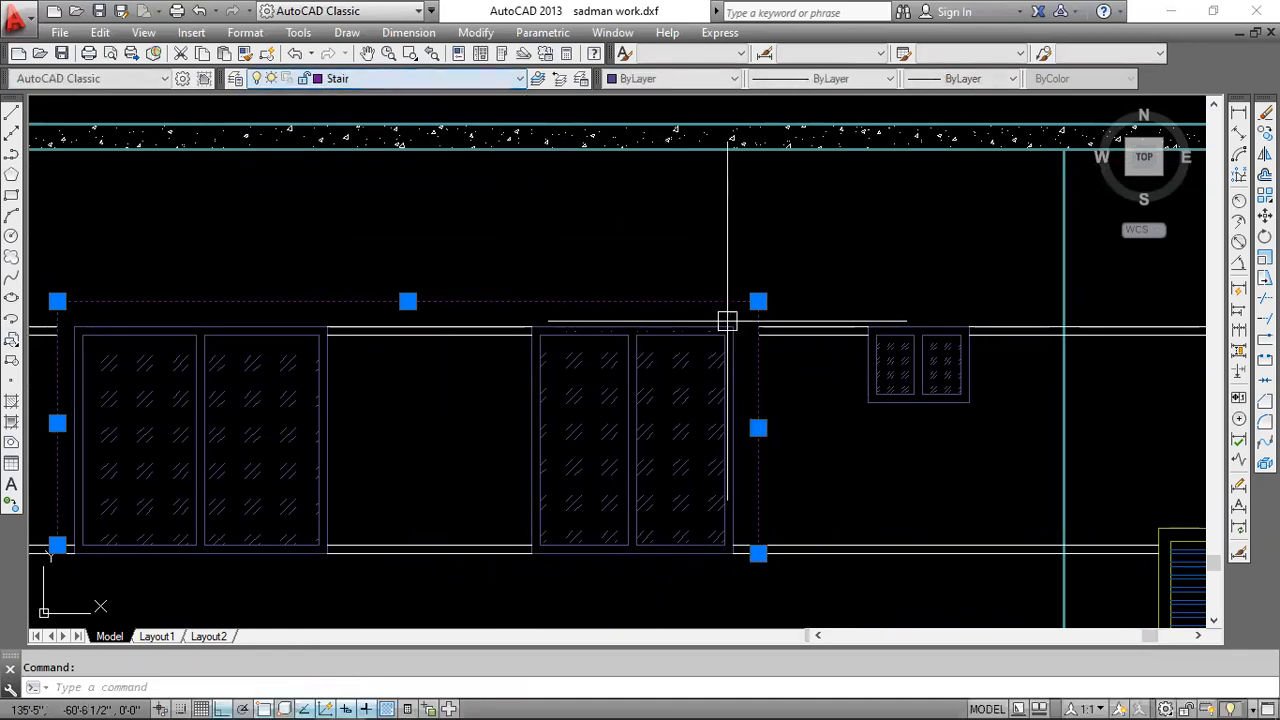
{"action": "left_click", "coordinate": [370, 79]}
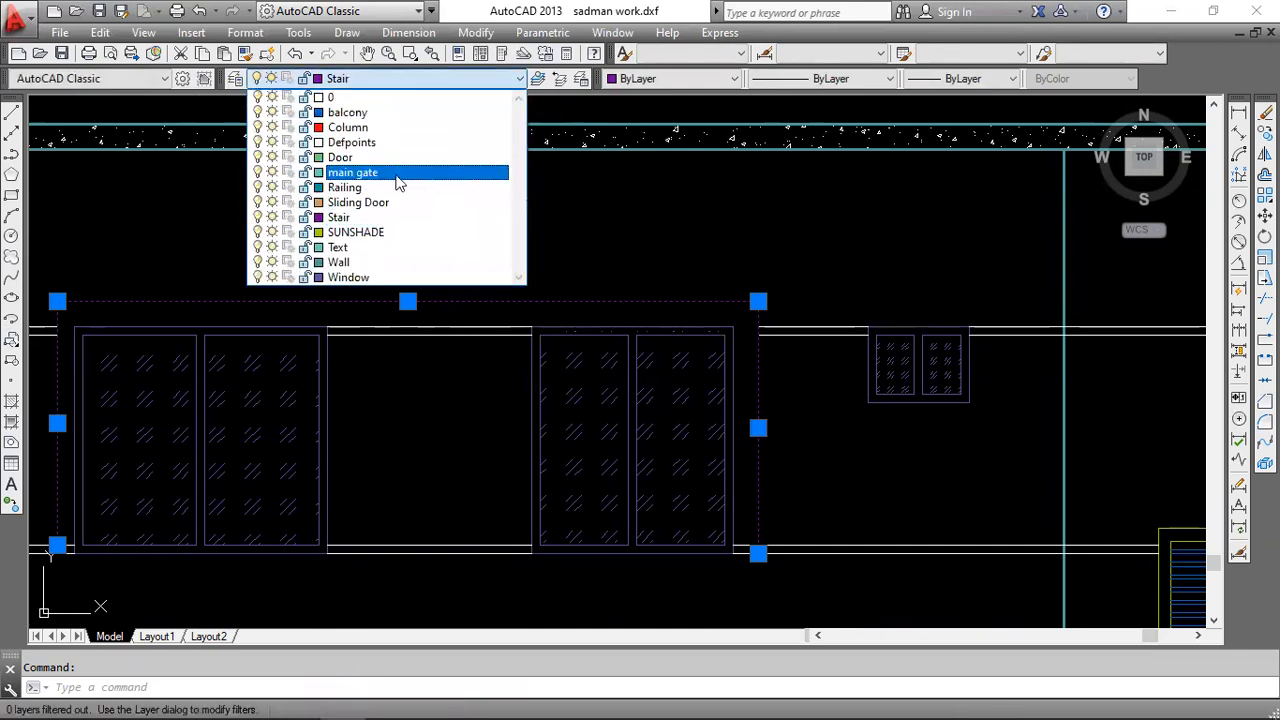
{"action": "left_click", "coordinate": [398, 174]}
{"action": "key", "text": "Escape"}
- Draw a horizontal line from the left-hand window's top left corner to the middle window's top right corner
{"action": "scroll", "coordinate": [866, 337], "scroll_direction": "down", "scroll_amount": 4}
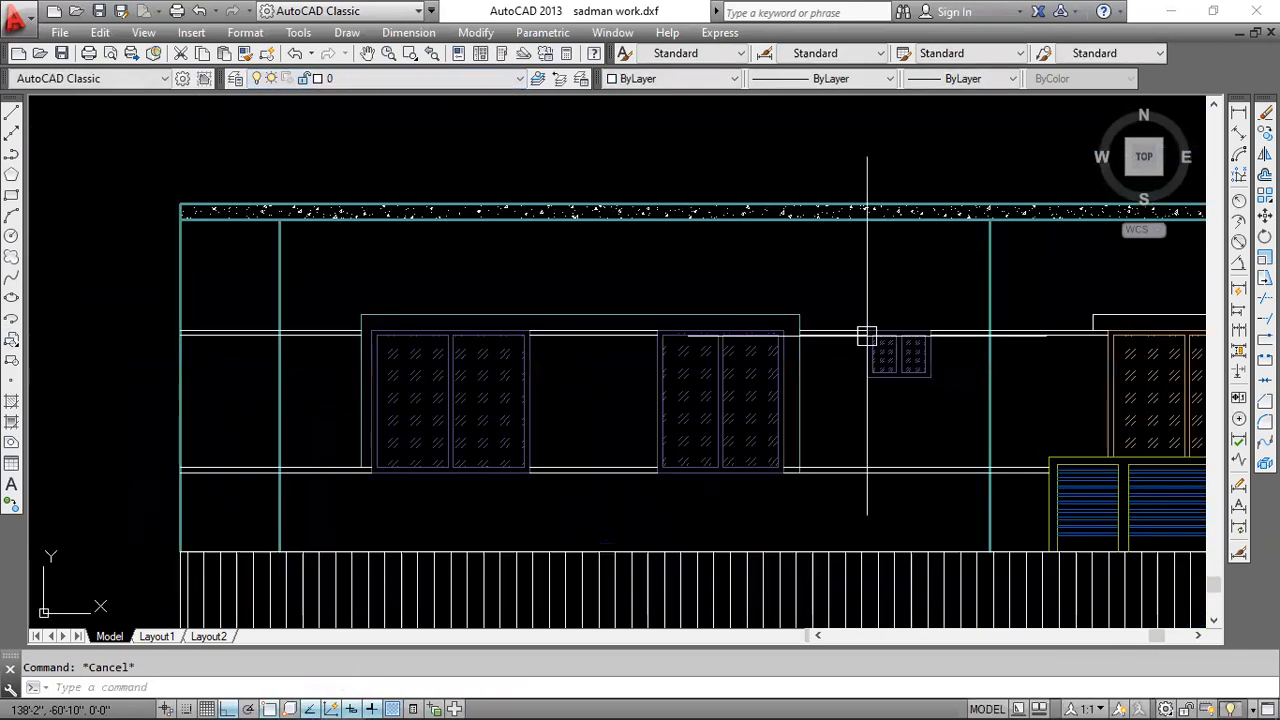
{"action": "scroll", "coordinate": [766, 314], "scroll_direction": "up", "scroll_amount": 2}
{"action": "scroll", "coordinate": [816, 363], "scroll_direction": "up", "scroll_amount": 2}
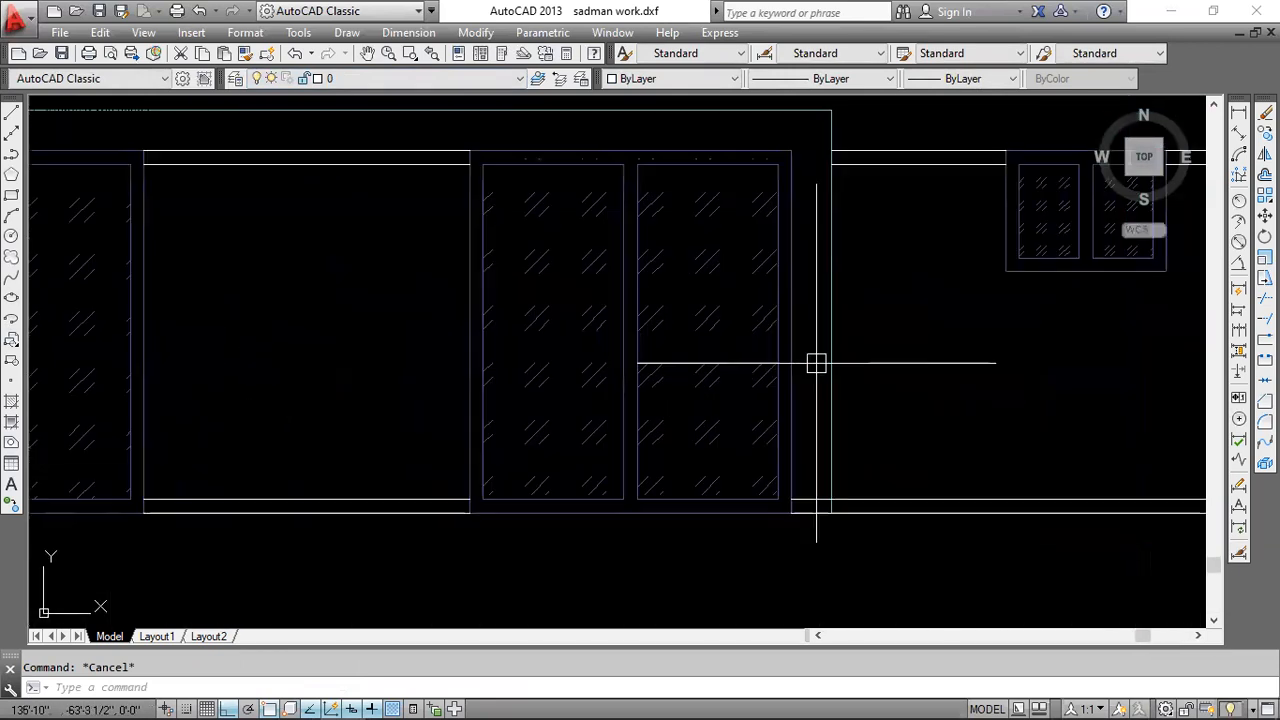
{"action": "middle_click_drag", "start_coordinate": [765, 159], "coordinate": [811, 188]}
{"action": "middle_click_drag", "start_coordinate": [363, 252], "coordinate": [846, 256]}
{"action": "middle_click_drag", "start_coordinate": [517, 291], "coordinate": [432, 342]}
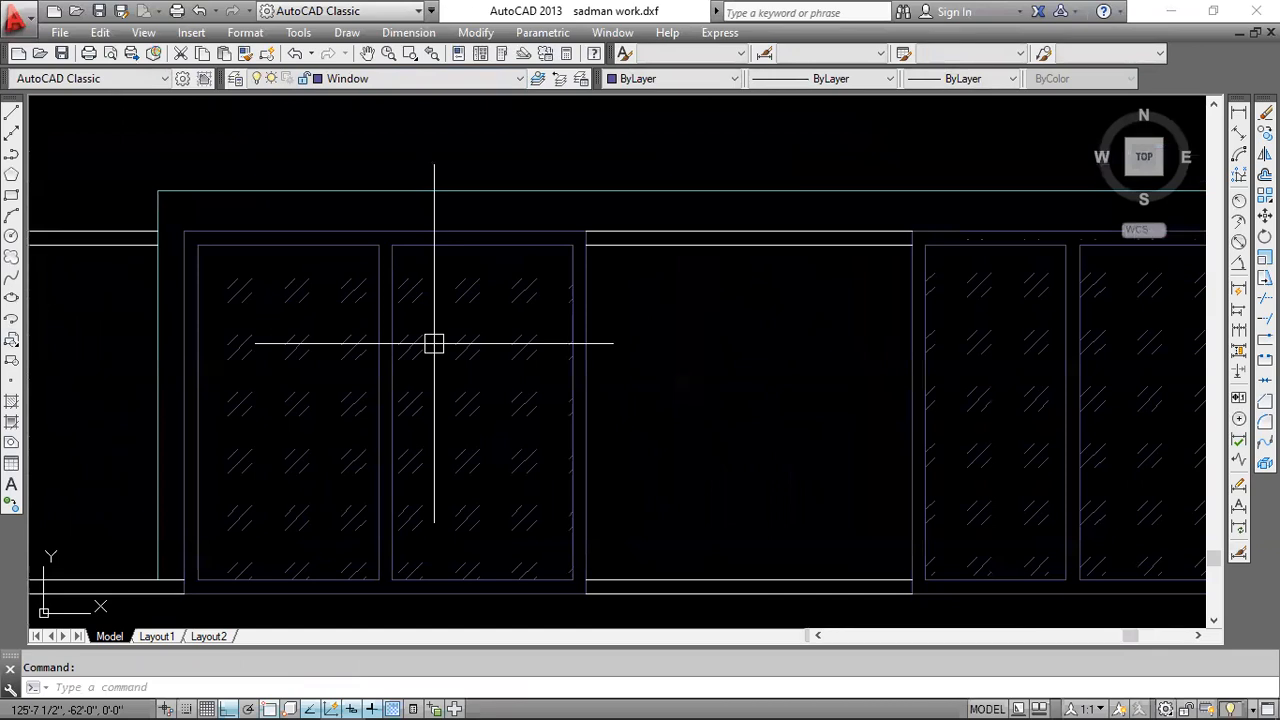
{"action": "key", "text": "Escape"}
{"action": "type", "text": "l"}
{"action": "key", "text": "Return"}
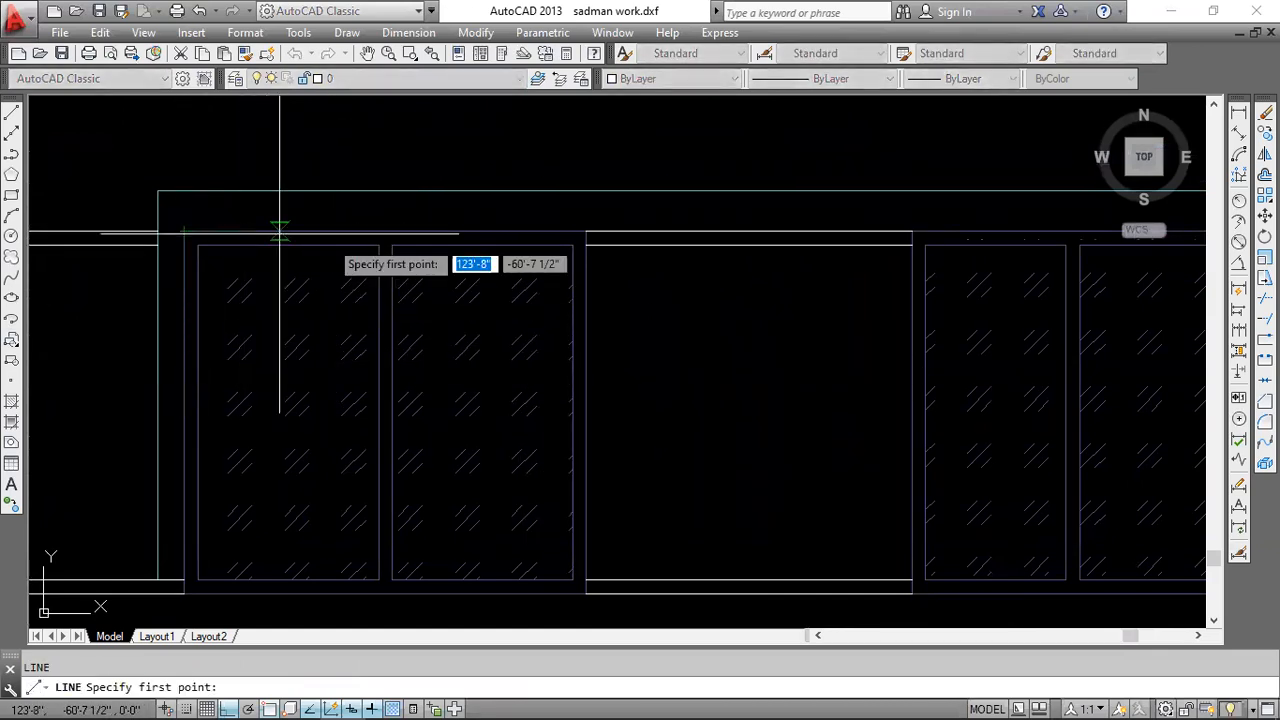
{"action": "left_click", "coordinate": [183, 231]}
{"action": "middle_click_drag", "start_coordinate": [718, 266], "coordinate": [533, 298]}
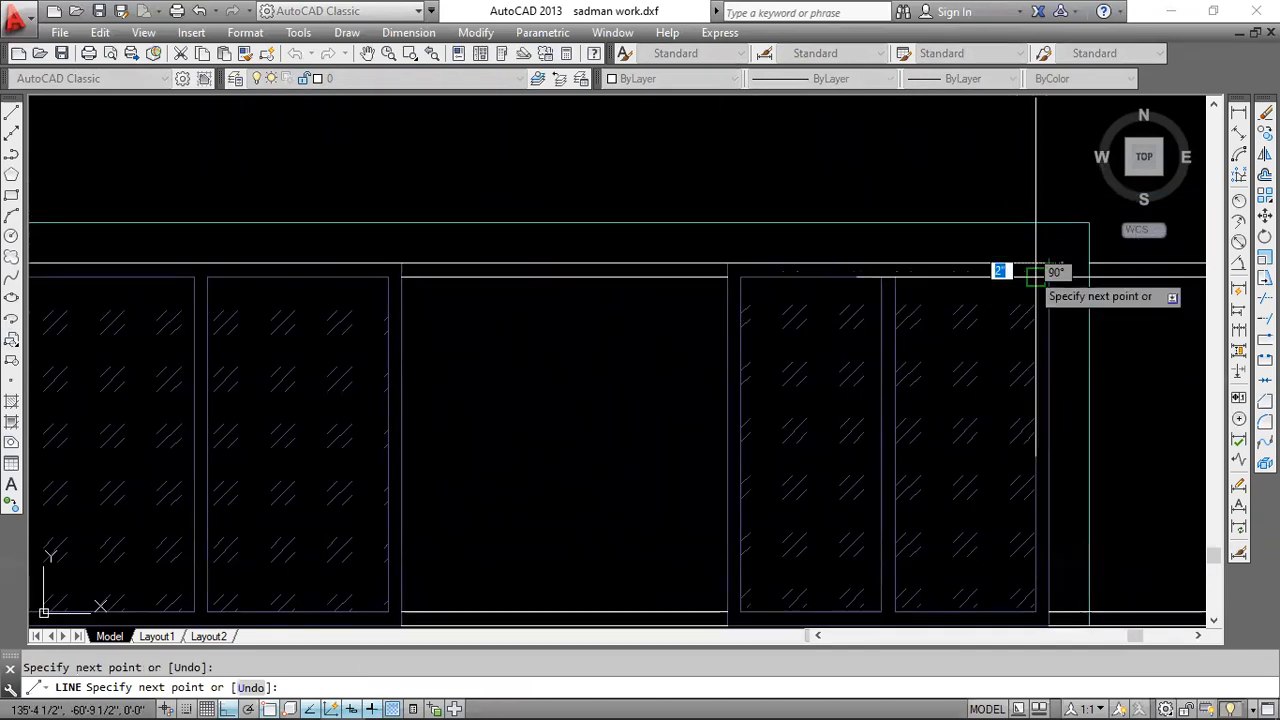
{"action": "key", "text": "Escape"}
- Assign the new horizontal line and the left-hand window's left outer edge to the main gate layer
{"action": "left_click", "coordinate": [663, 261]}
{"action": "scroll", "coordinate": [623, 306], "scroll_direction": "down", "scroll_amount": 2}
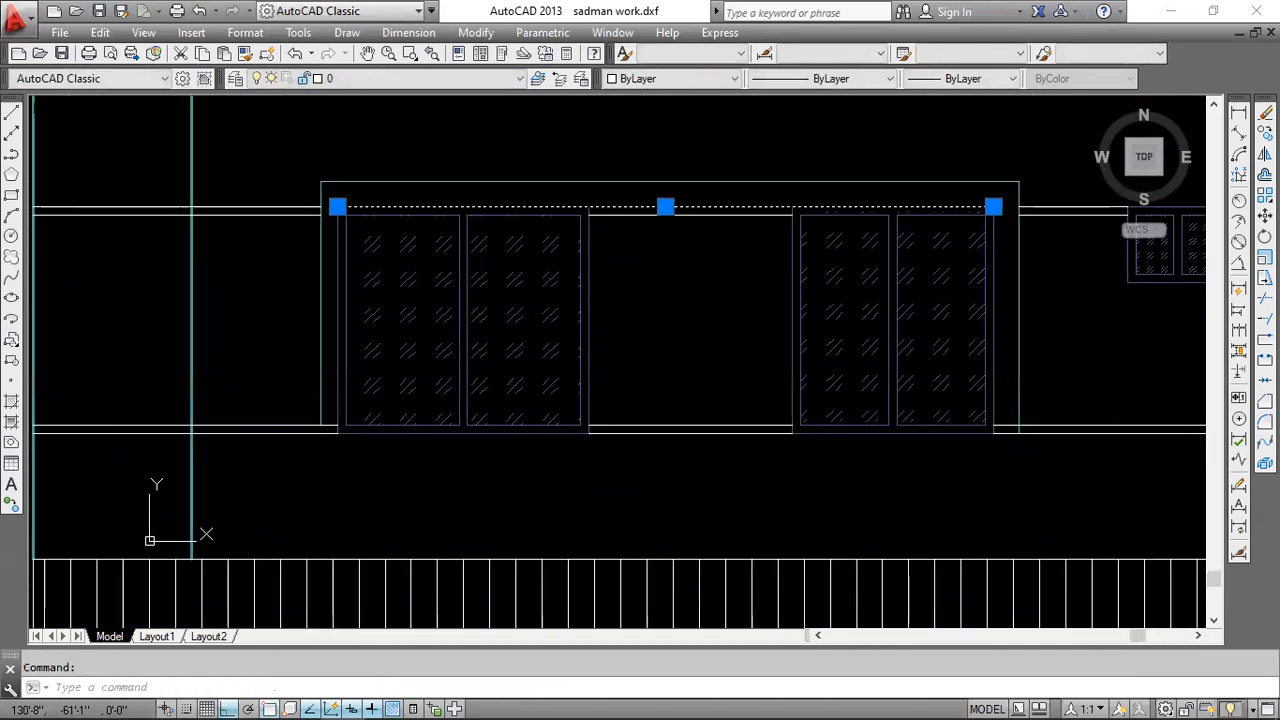
{"action": "scroll", "coordinate": [340, 292], "scroll_direction": "up", "scroll_amount": 2}
{"action": "left_click", "coordinate": [336, 390]}
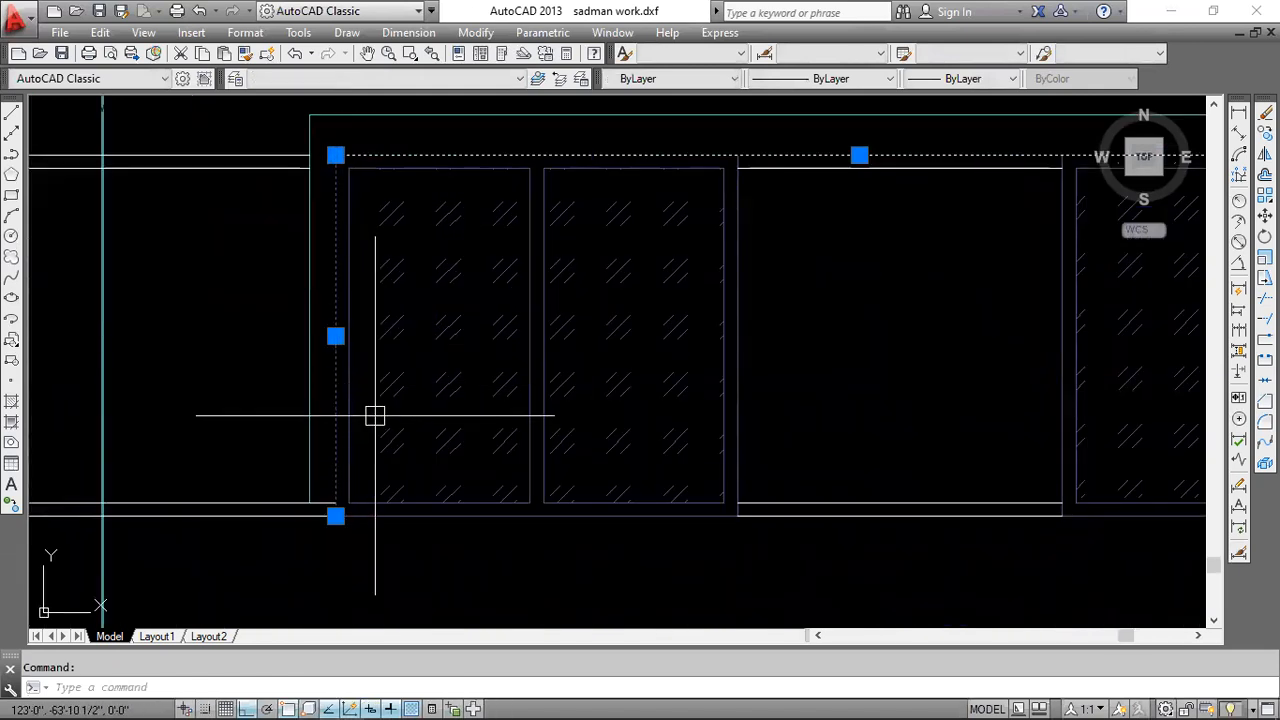
{"action": "left_click", "coordinate": [383, 80]}
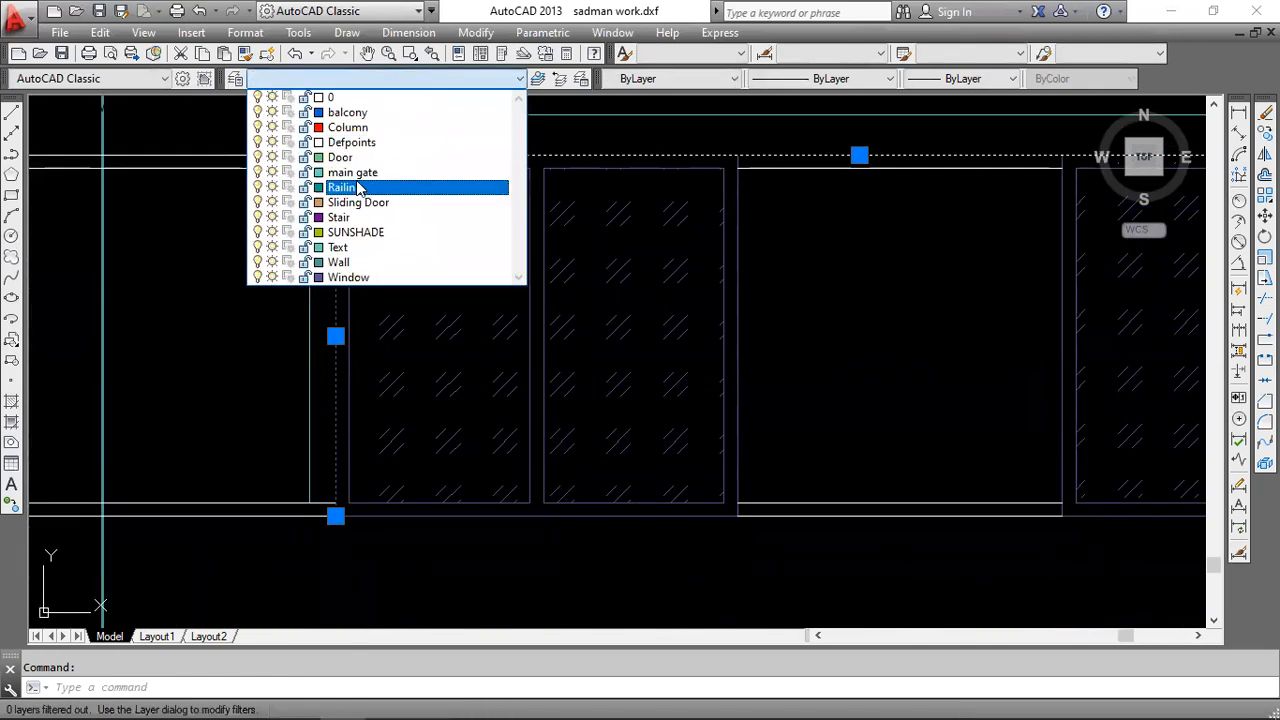
{"action": "left_click", "coordinate": [366, 172]}
{"action": "scroll", "coordinate": [740, 297], "scroll_direction": "down", "scroll_amount": 4}
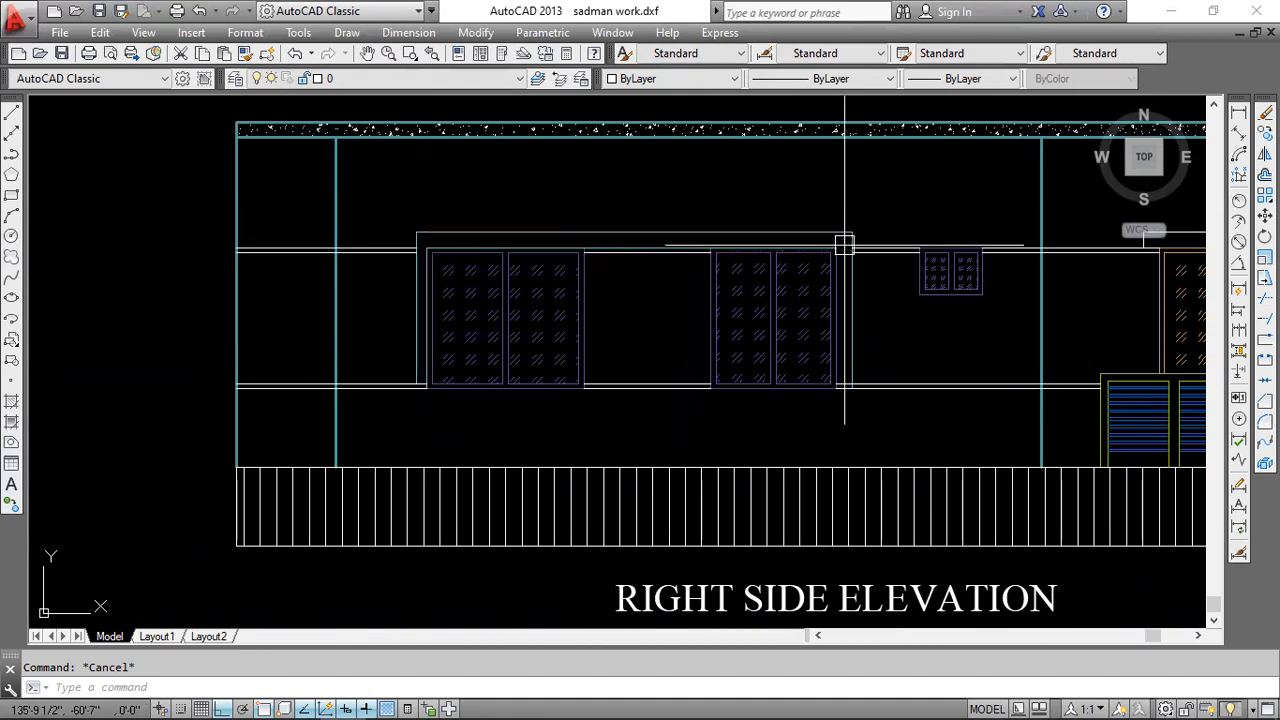
- Assign the middle window's right outer edge to the main gate layer
{"action": "scroll", "coordinate": [841, 367], "scroll_direction": "up", "scroll_amount": 5}
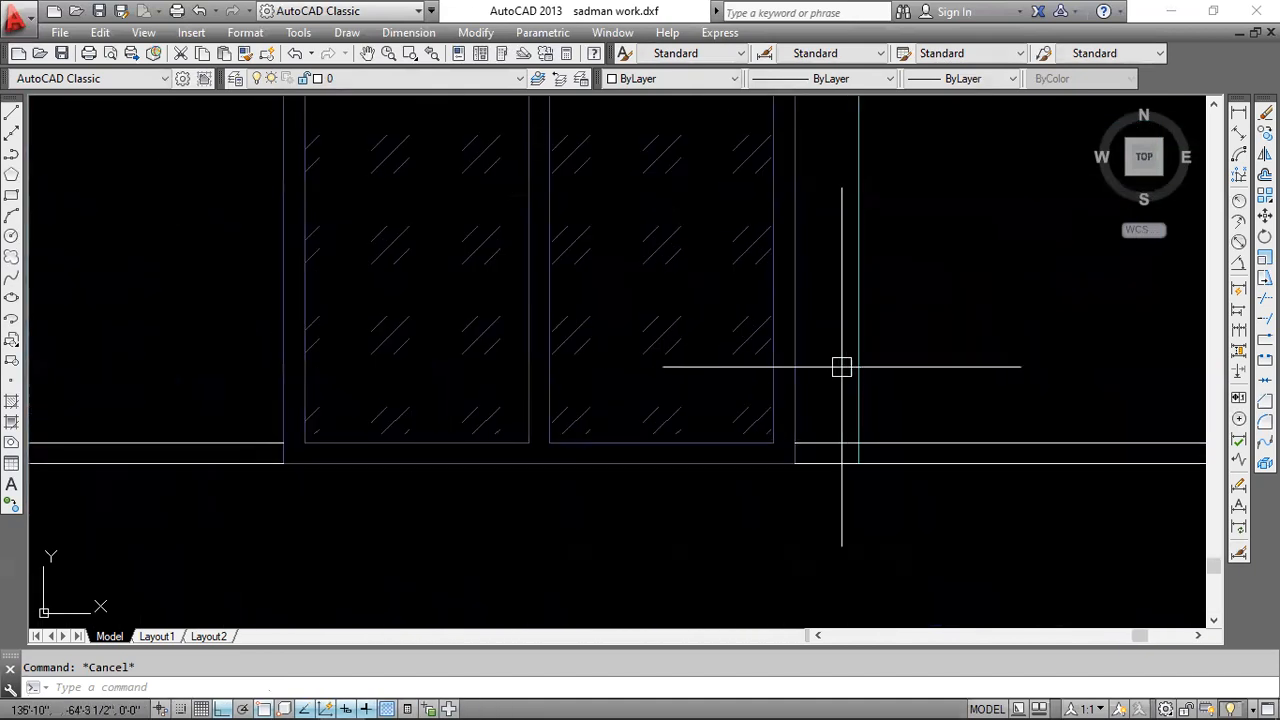
{"action": "left_click", "coordinate": [802, 297]}
{"action": "scroll", "coordinate": [815, 330], "scroll_direction": "down", "scroll_amount": 4}
{"action": "left_click", "coordinate": [380, 80]}
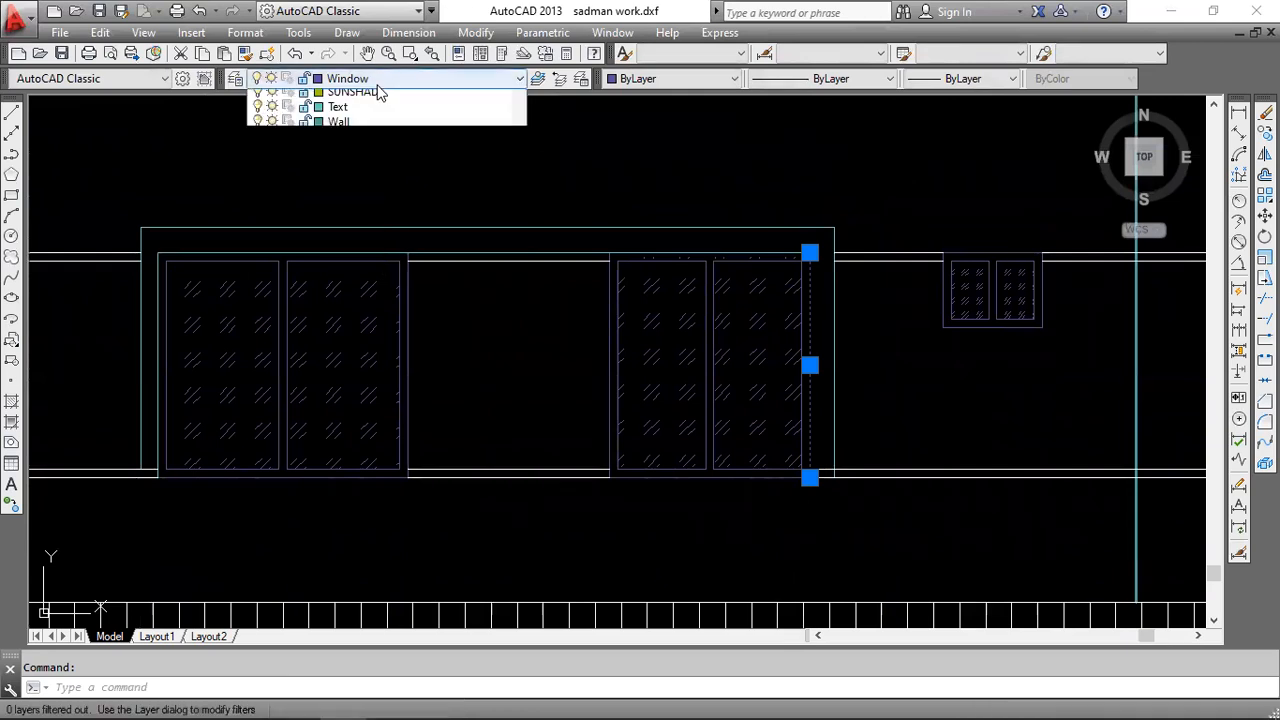
{"action": "left_click", "coordinate": [388, 174]}
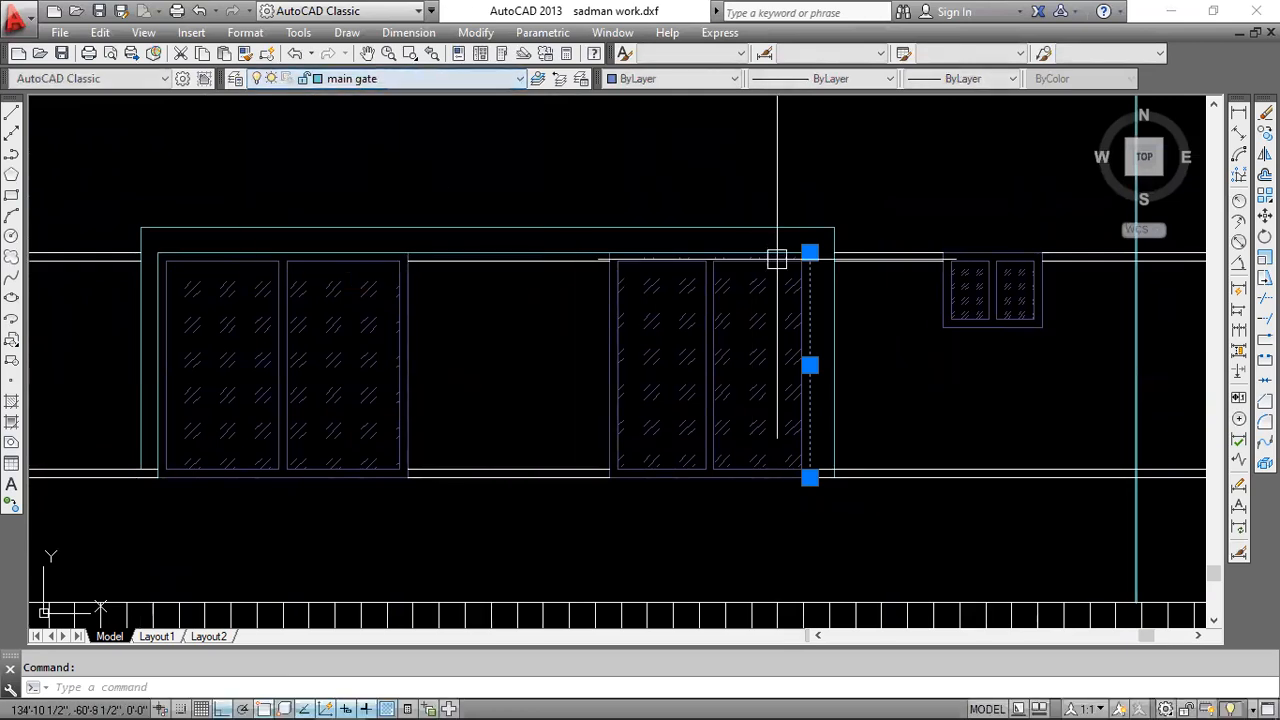
{"action": "key", "text": "Escape"}
- Erase the upper band line segment between the two windows that overlaps the frame's inner horizontal line
{"action": "scroll", "coordinate": [529, 278], "scroll_direction": "up", "scroll_amount": 4}
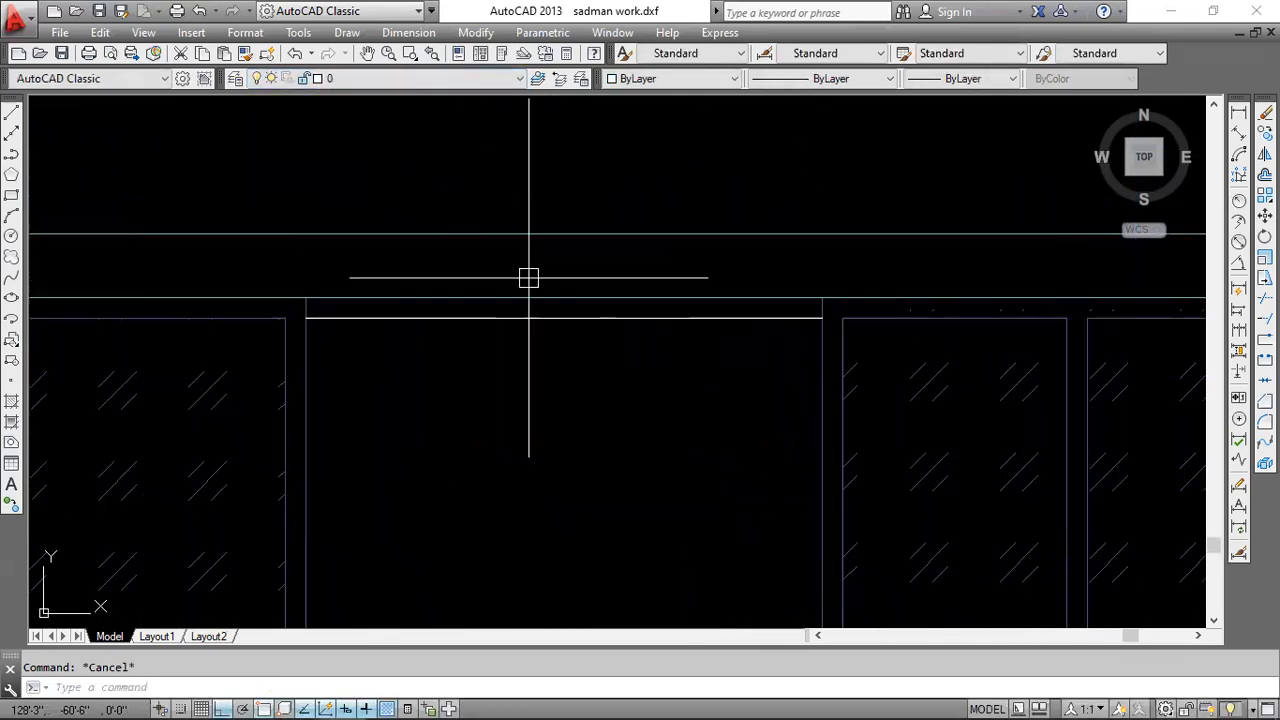
{"action": "scroll", "coordinate": [309, 307], "scroll_direction": "up", "scroll_amount": 2}
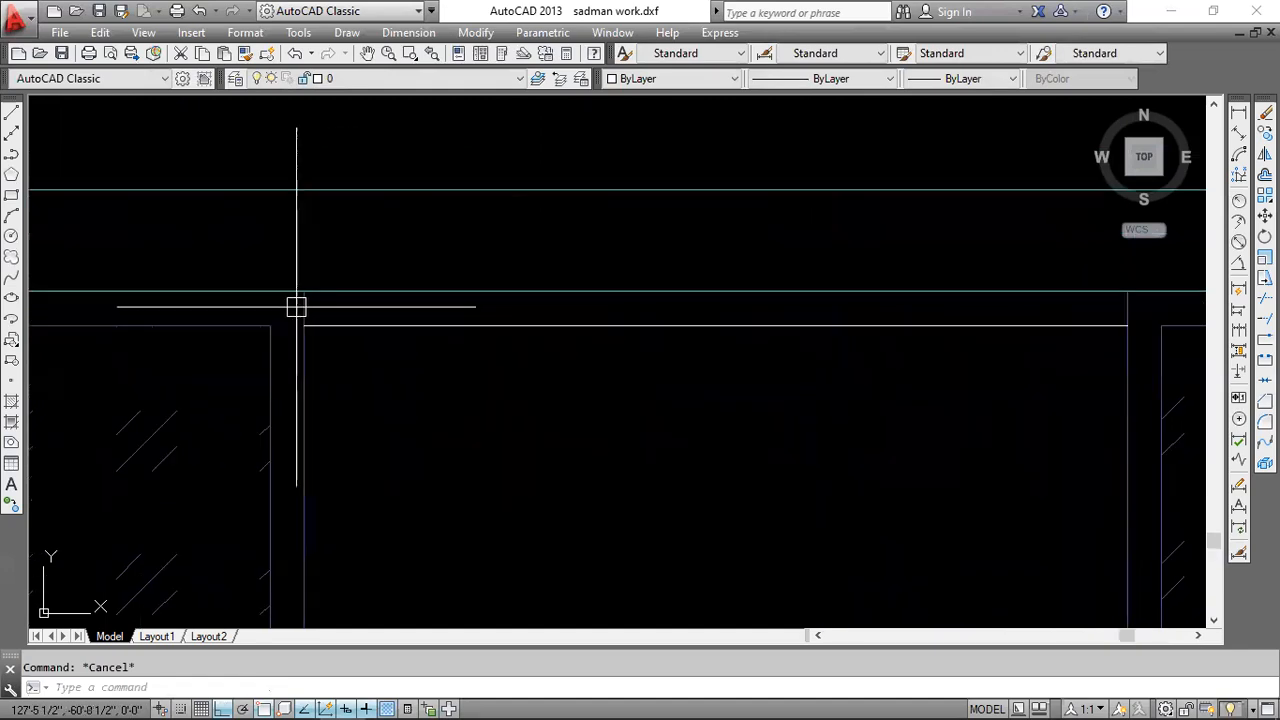
{"action": "key", "text": "Escape"}
{"action": "scroll", "coordinate": [290, 305], "scroll_direction": "up", "scroll_amount": 2}
{"action": "left_click", "coordinate": [288, 306]}
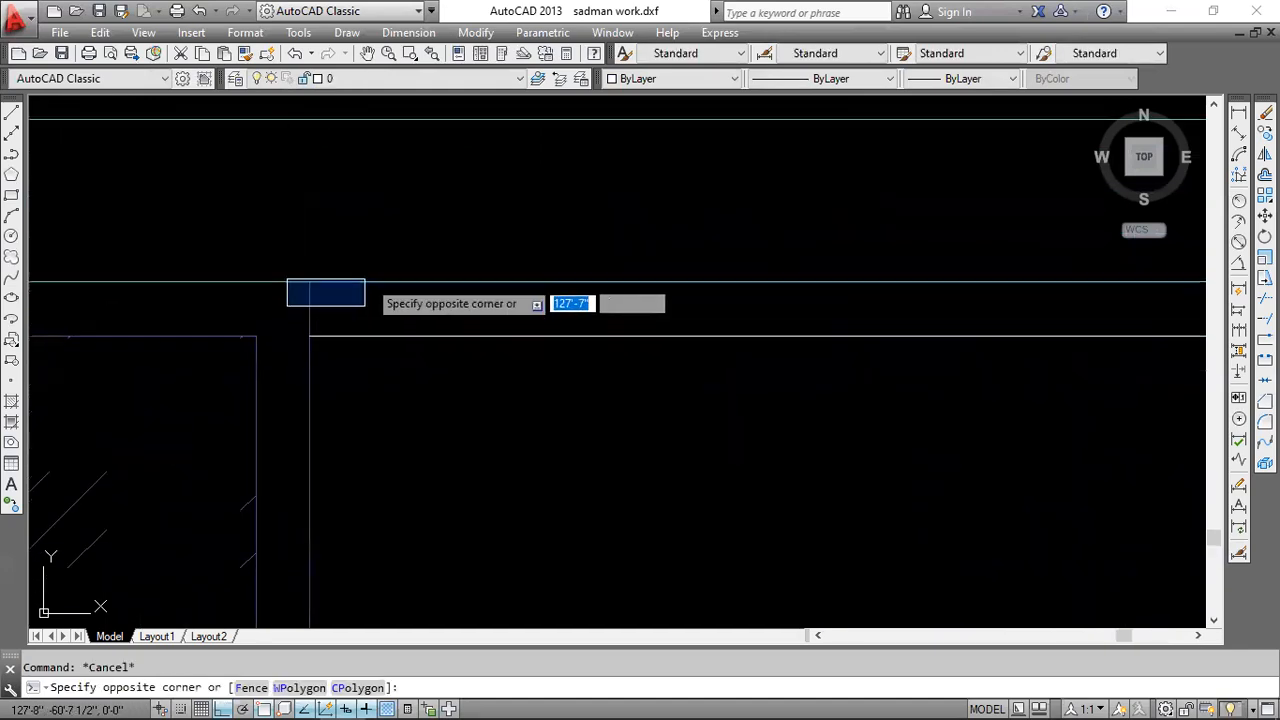
{"action": "scroll", "coordinate": [367, 270], "scroll_direction": "down", "scroll_amount": 2}
{"action": "middle_click_drag", "start_coordinate": [1085, 254], "coordinate": [689, 270]}
{"action": "left_click", "coordinate": [780, 270]}
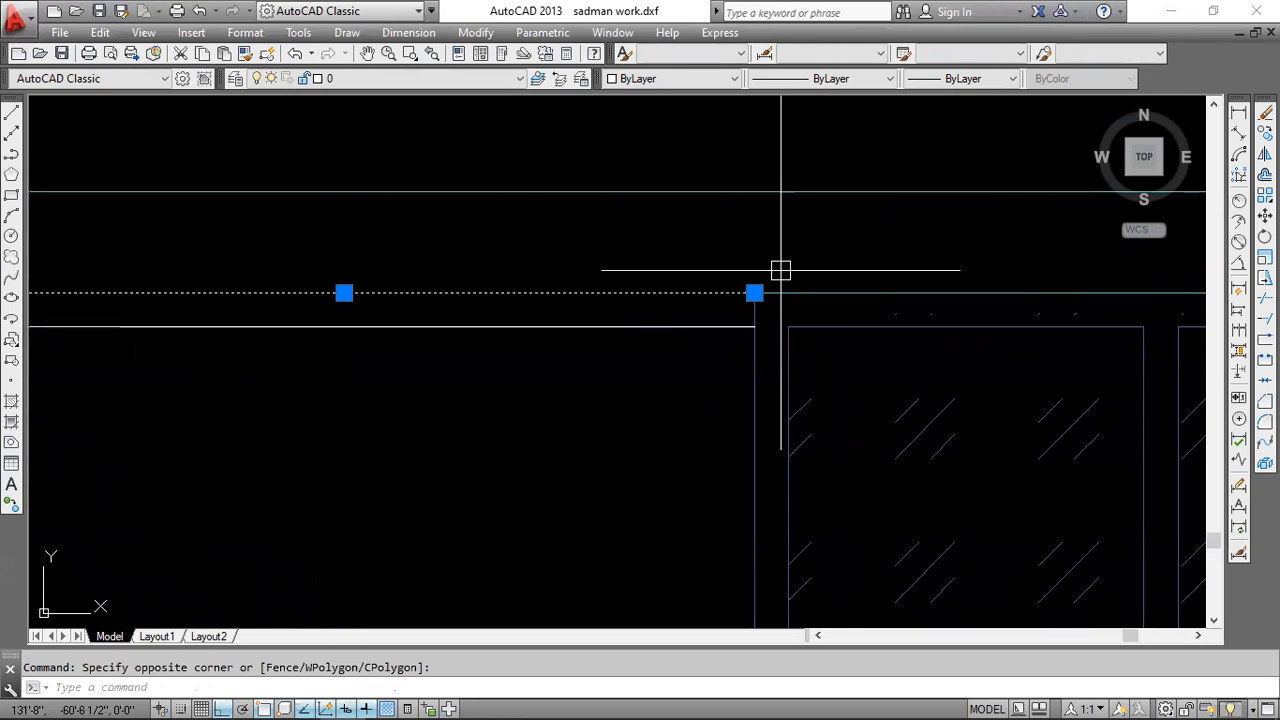
{"action": "key", "text": "Delete"}
- Draw a short horizontal line closing the frame's lower left end, from the outer frame line to the left-hand window's edge
{"action": "scroll", "coordinate": [781, 270], "scroll_direction": "down", "scroll_amount": 4}
{"action": "scroll", "coordinate": [829, 320], "scroll_direction": "down", "scroll_amount": 2}
{"action": "middle_click_drag", "start_coordinate": [829, 320], "coordinate": [826, 257]}
{"action": "scroll", "coordinate": [452, 419], "scroll_direction": "up", "scroll_amount": 8}
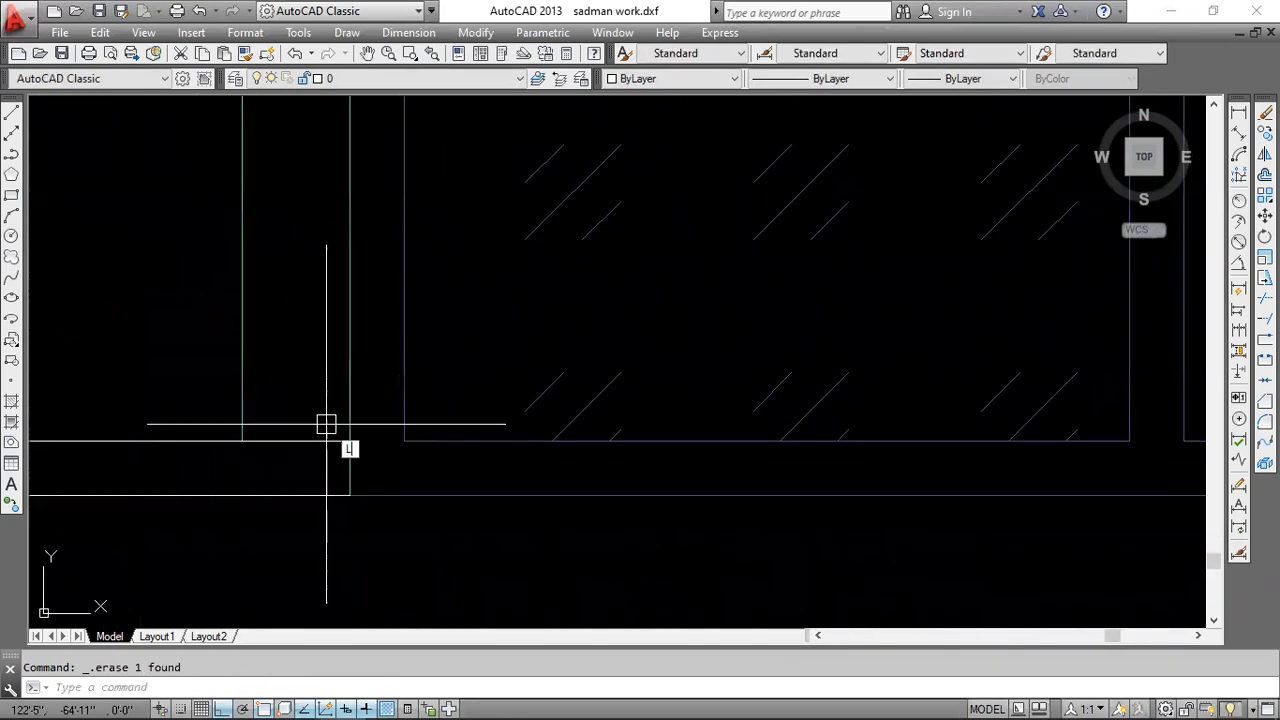
{"action": "type", "text": "l"}
{"action": "key", "text": "Return"}
{"action": "scroll", "coordinate": [229, 432], "scroll_direction": "up", "scroll_amount": 2}
{"action": "left_click", "coordinate": [250, 446]}
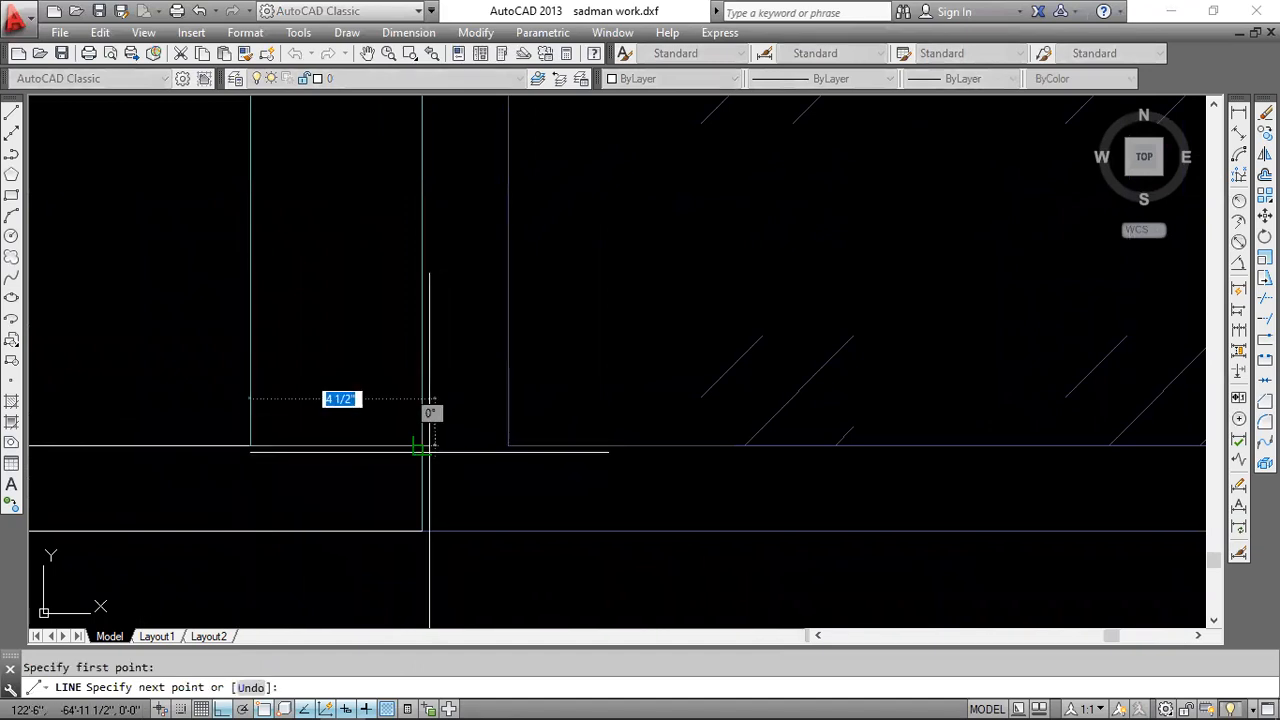
{"action": "left_click", "coordinate": [422, 446]}
{"action": "key", "text": "Escape"}
- Assign the short closing line at the frame's lower left end to the main gate layer
{"action": "left_click", "coordinate": [338, 453]}
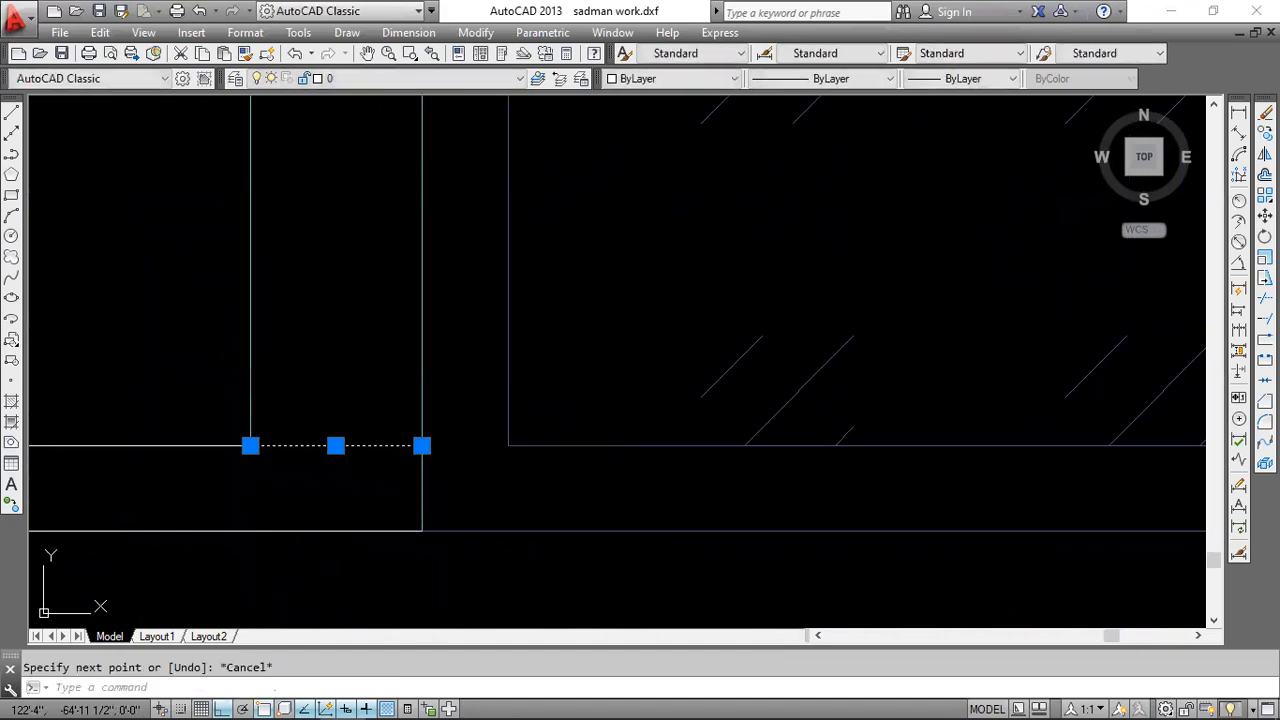
{"action": "left_click", "coordinate": [385, 80]}
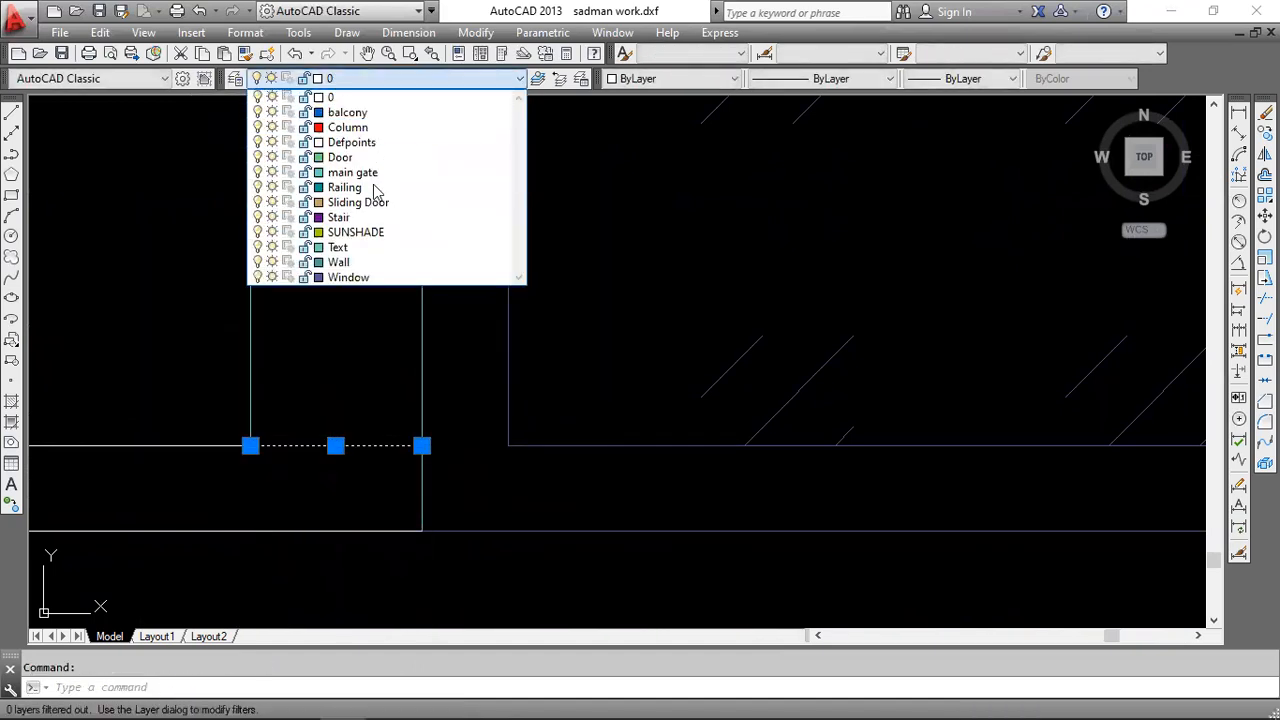
{"action": "left_click", "coordinate": [455, 172]}
{"action": "scroll", "coordinate": [399, 235], "scroll_direction": "down", "scroll_amount": 4}
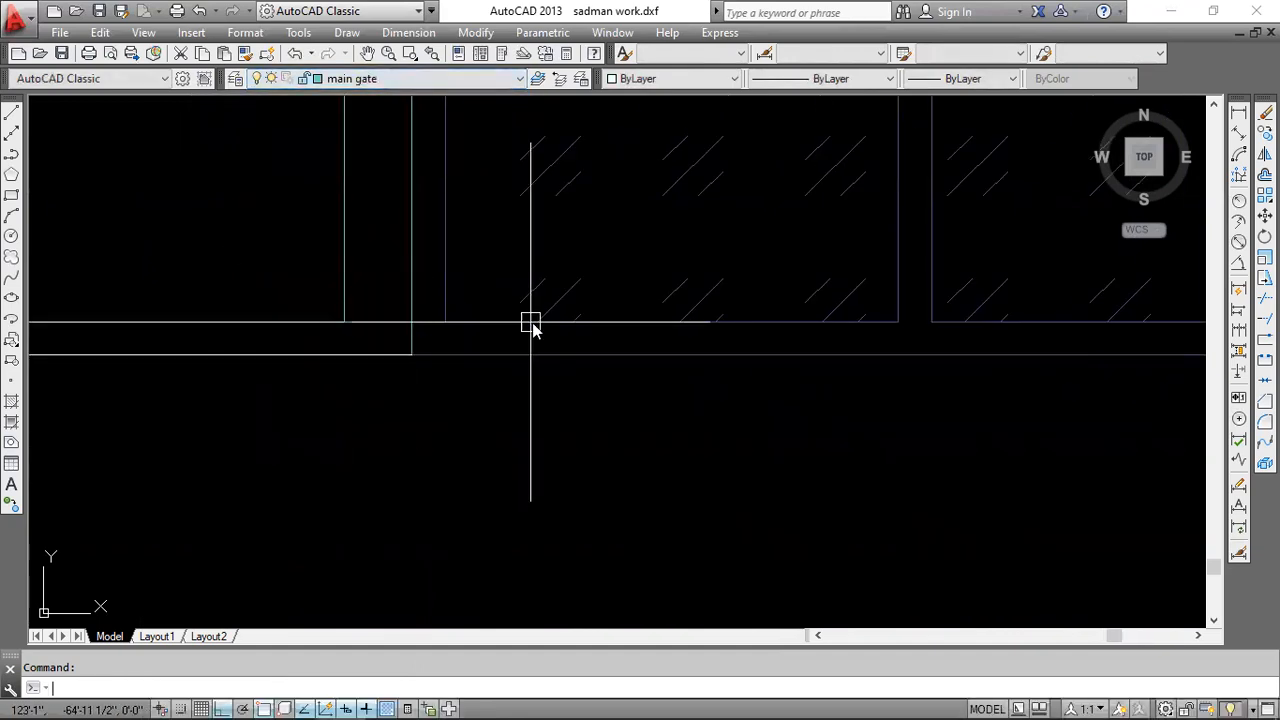
- Shorten the lower band's upper line at the frame's lower left end so it stops at the frame's outer edge
{"action": "key", "text": "Escape"}
{"action": "scroll", "coordinate": [532, 322], "scroll_direction": "down", "scroll_amount": 4}
{"action": "middle_click_drag", "start_coordinate": [594, 311], "coordinate": [303, 312]}
{"action": "middle_click_drag", "start_coordinate": [489, 326], "coordinate": [611, 326]}
{"action": "scroll", "coordinate": [222, 325], "scroll_direction": "up", "scroll_amount": 4}
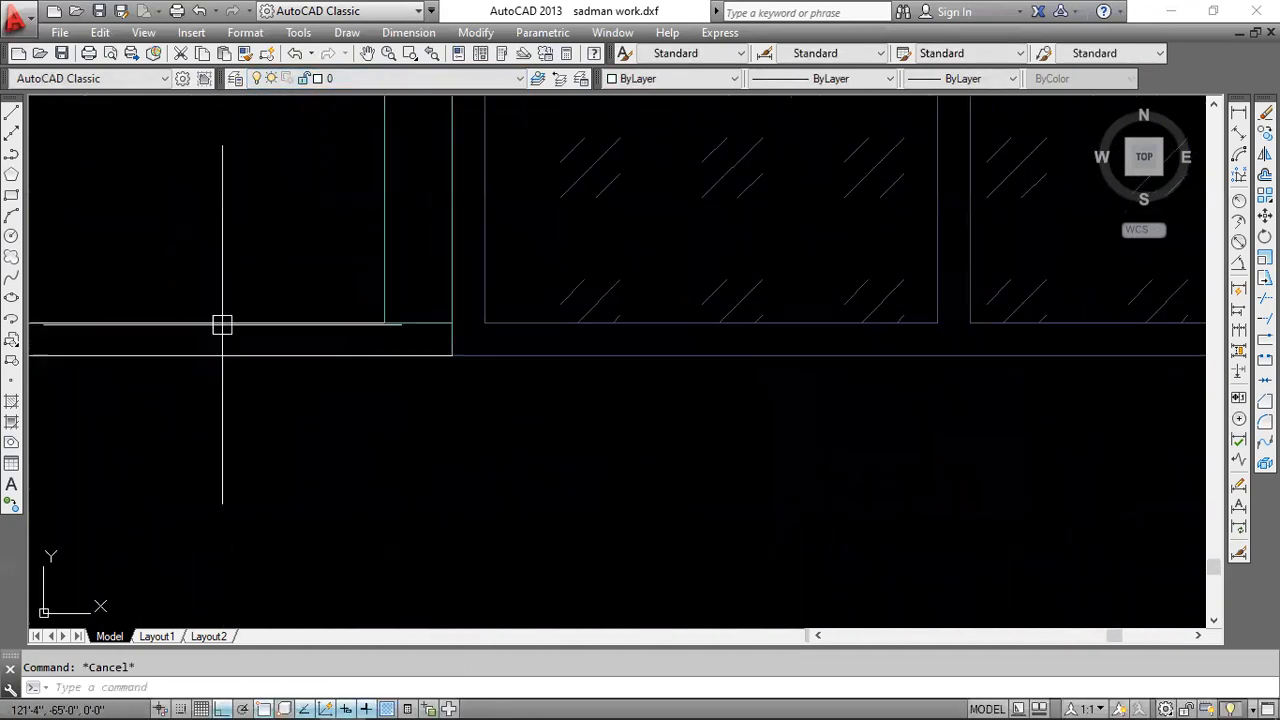
{"action": "scroll", "coordinate": [451, 323], "scroll_direction": "up", "scroll_amount": 4}
{"action": "left_click", "coordinate": [455, 324]}
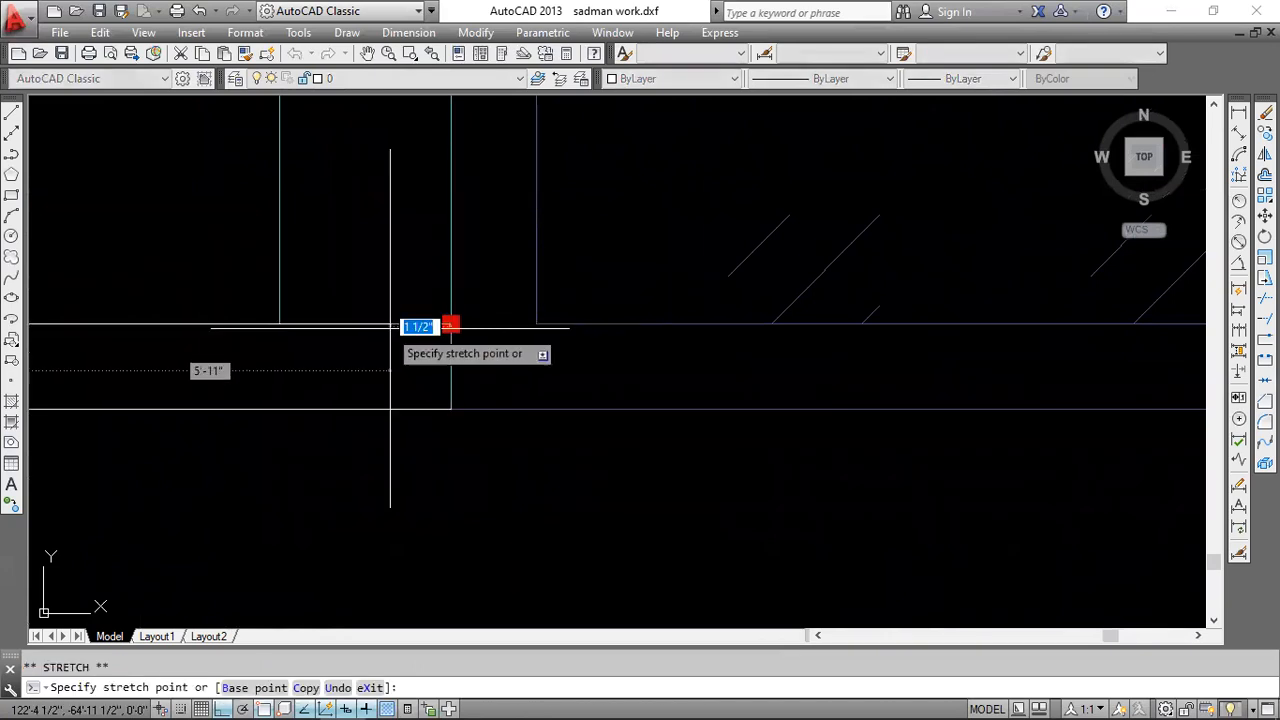
{"action": "left_click", "coordinate": [279, 323]}
{"action": "scroll", "coordinate": [420, 350], "scroll_direction": "down", "scroll_amount": 3}
{"action": "key", "text": "Escape"}
- Shorten the lower band's upper line at the frame's lower right end so it stops at the frame's outer edge
{"action": "scroll", "coordinate": [493, 368], "scroll_direction": "down", "scroll_amount": 3}
{"action": "middle_click_drag", "start_coordinate": [712, 360], "coordinate": [617, 380]}
{"action": "middle_click_drag", "start_coordinate": [935, 361], "coordinate": [749, 380]}
{"action": "middle_click_drag", "start_coordinate": [849, 369], "coordinate": [694, 369]}
{"action": "scroll", "coordinate": [693, 369], "scroll_direction": "up", "scroll_amount": 3}
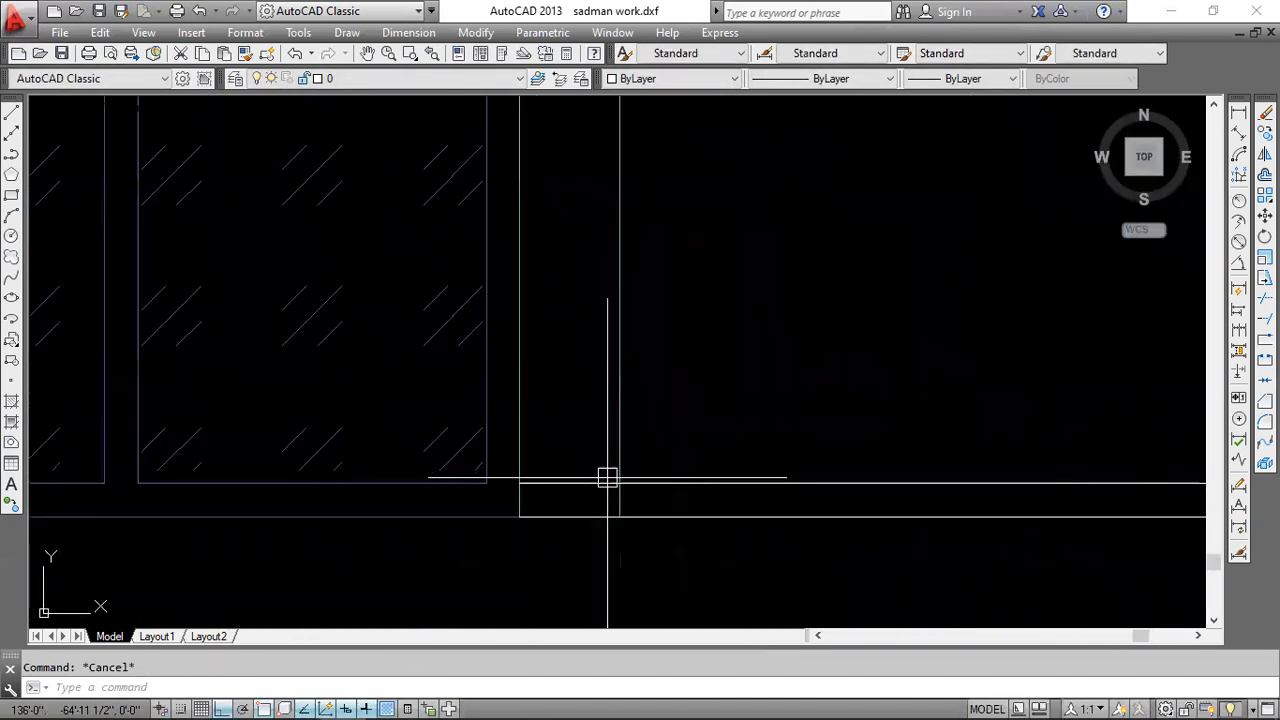
{"action": "left_click", "coordinate": [662, 490]}
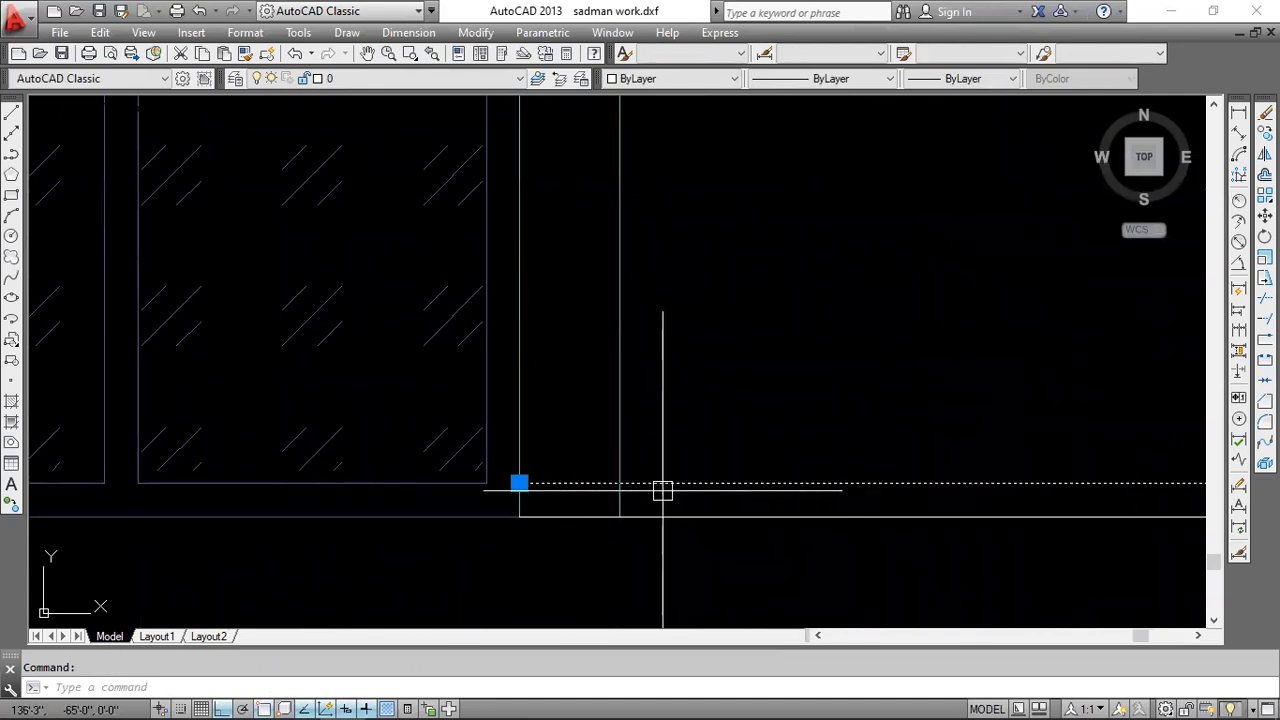
{"action": "left_click", "coordinate": [519, 483]}
{"action": "left_click", "coordinate": [619, 483]}
{"action": "key", "text": "Escape"}
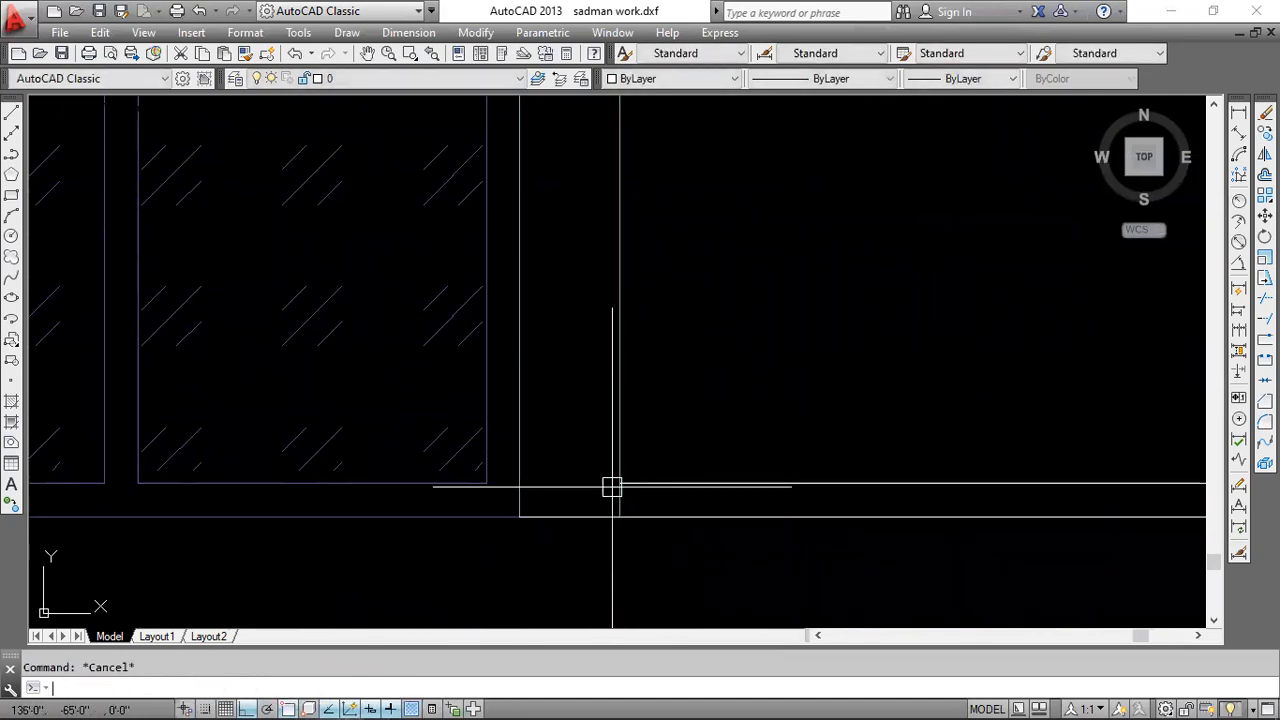
- Draw a short horizontal line closing the frame's lower right end, from the outer frame line to the inner one
{"action": "type", "text": "L"}
{"action": "key", "text": "Return"}
{"action": "left_click", "coordinate": [619, 483]}
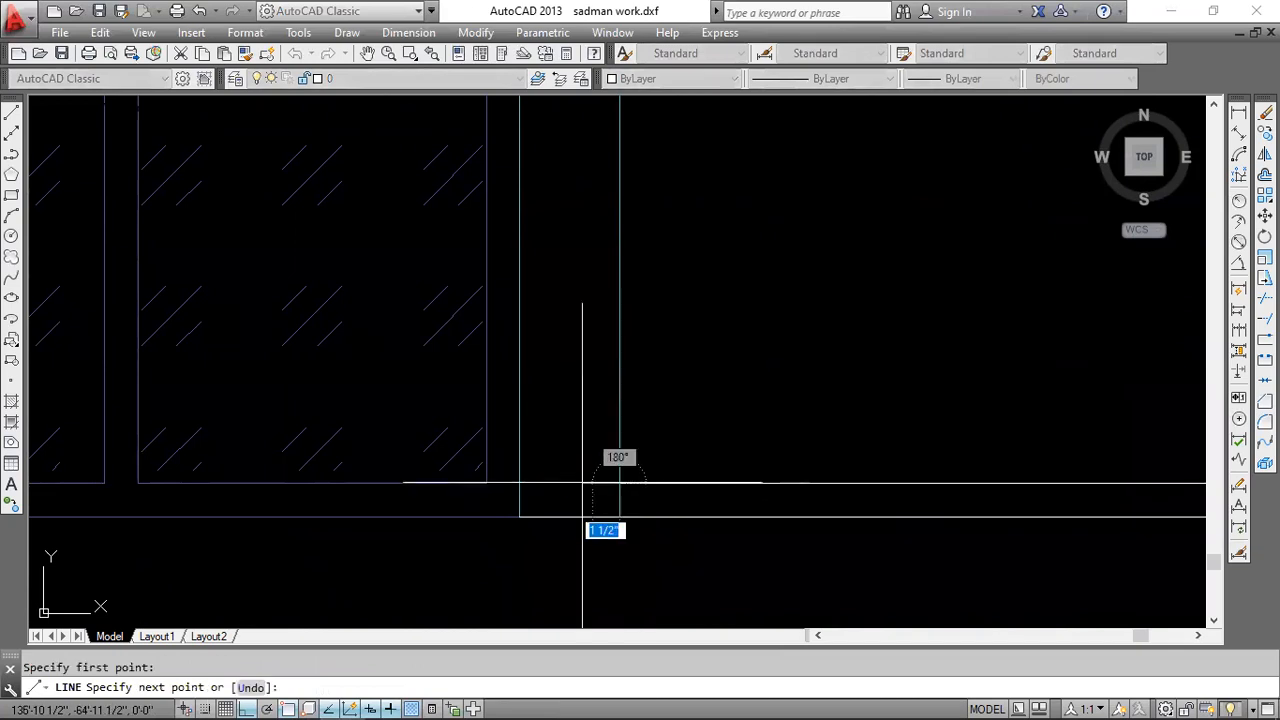
{"action": "left_click", "coordinate": [519, 485]}
{"action": "key", "text": "Escape"}
- Assign the short closing line at the frame's lower right end to the main gate layer
{"action": "left_click", "coordinate": [566, 484]}
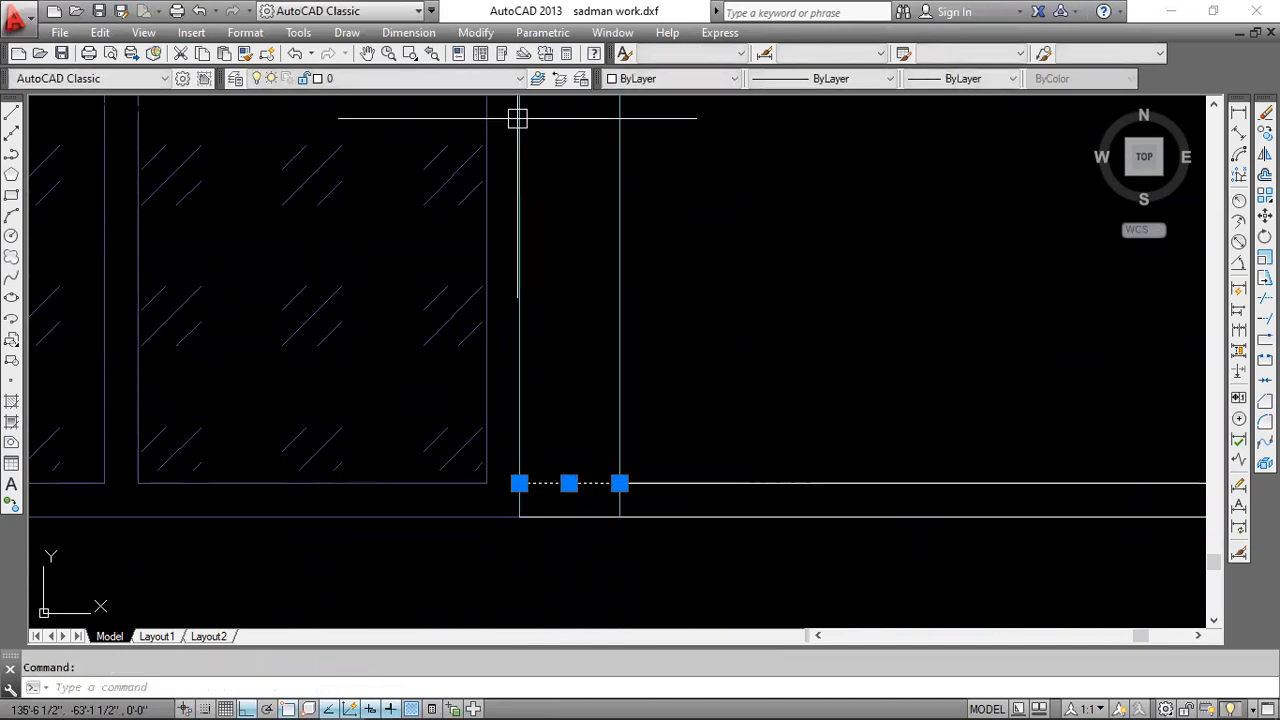
{"action": "left_click", "coordinate": [417, 86]}
{"action": "left_click", "coordinate": [400, 166]}
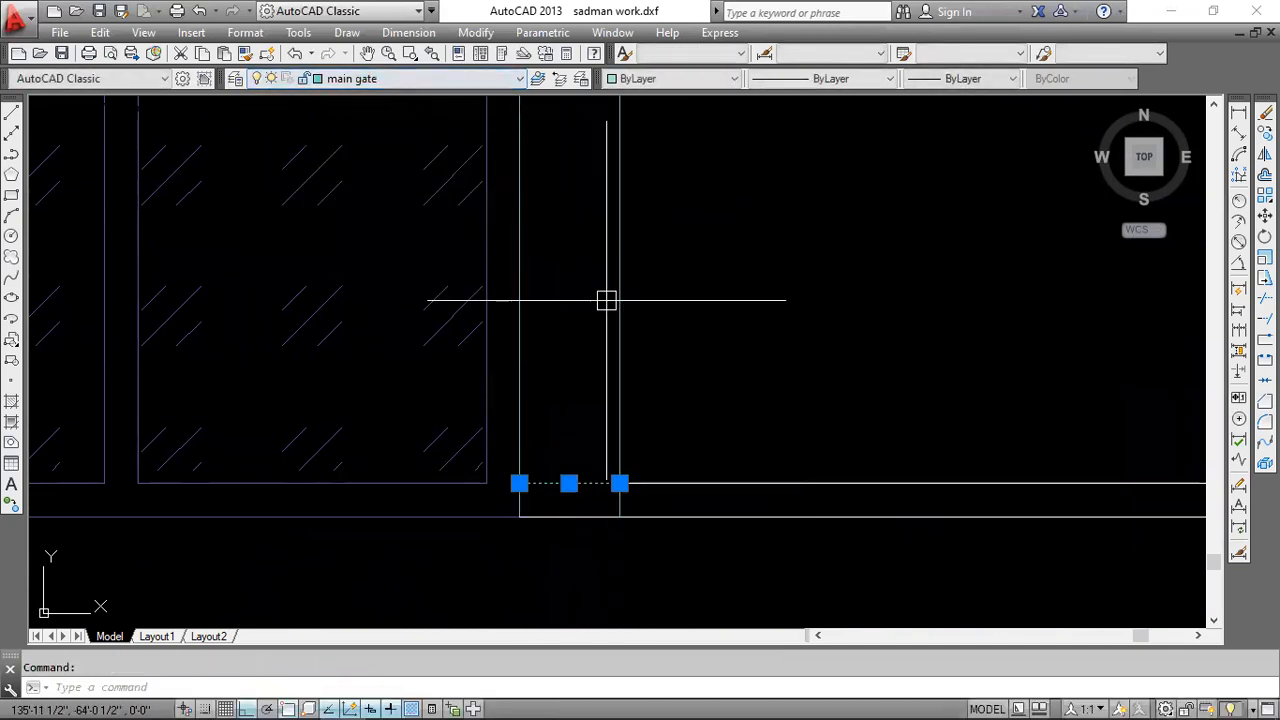
{"action": "key", "text": "Escape"}
- Review the completed frame around the two large windows and the neighbouring openings of the right side elevation
{"action": "scroll", "coordinate": [675, 327], "scroll_direction": "down", "scroll_amount": 2}
{"action": "middle_click_drag", "start_coordinate": [672, 296], "coordinate": [742, 376]}
{"action": "scroll", "coordinate": [715, 421], "scroll_direction": "down", "scroll_amount": 2}
{"action": "middle_click_drag", "start_coordinate": [562, 351], "coordinate": [580, 345]}
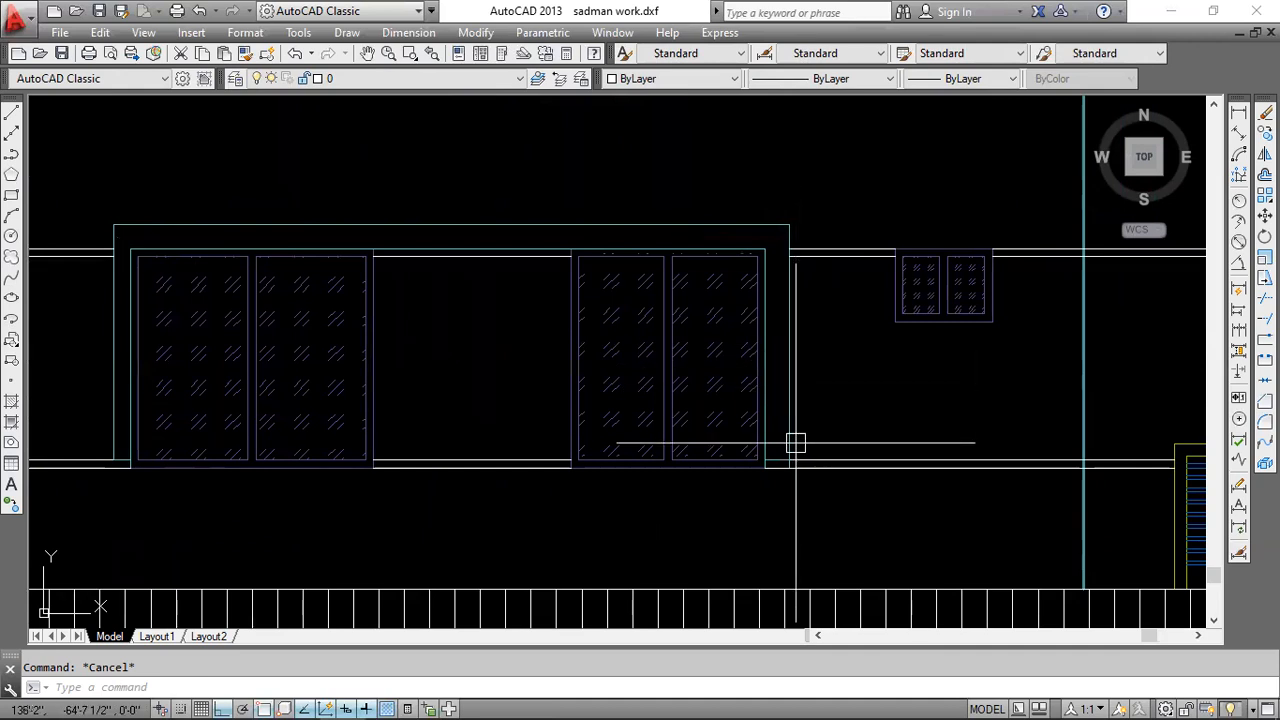
{"action": "scroll", "coordinate": [779, 421], "scroll_direction": "down", "scroll_amount": 2}
{"action": "middle_click_drag", "start_coordinate": [799, 386], "coordinate": [726, 347]}
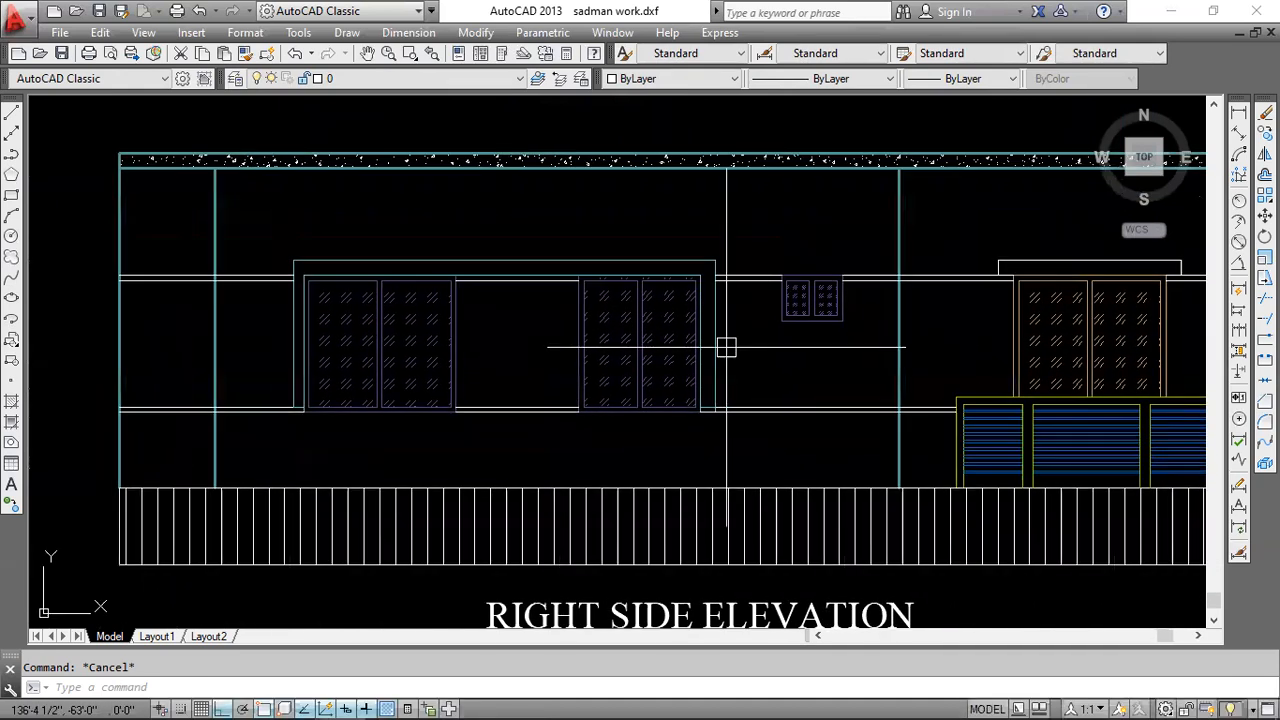
{"action": "scroll", "coordinate": [743, 328], "scroll_direction": "up", "scroll_amount": 3}
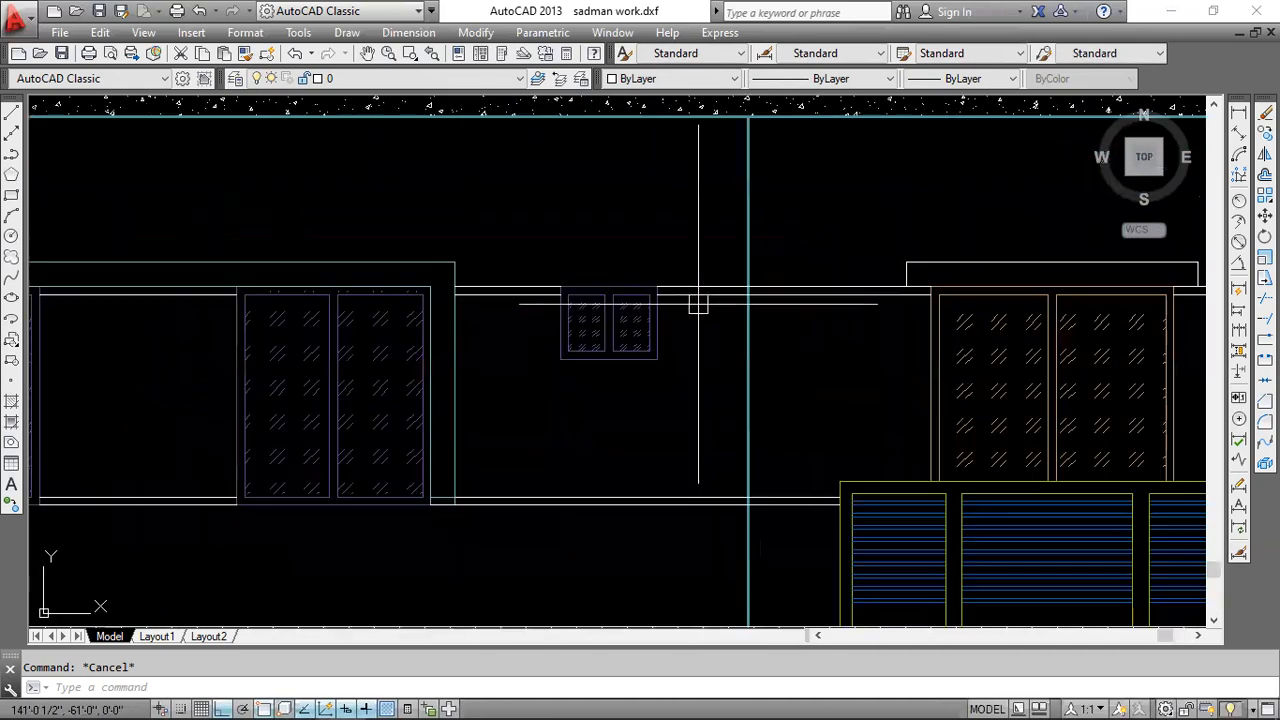
{"action": "middle_click_drag", "start_coordinate": [380, 342], "coordinate": [640, 310]}
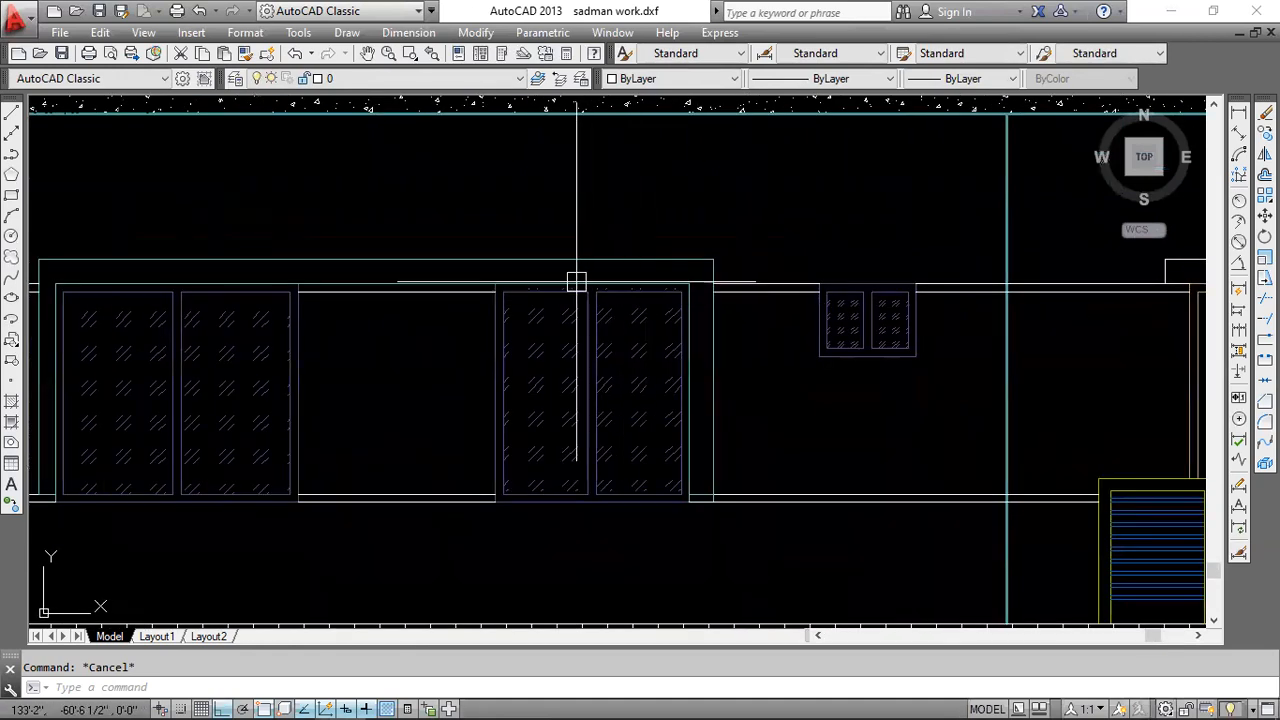
{"action": "middle_click_drag", "start_coordinate": [577, 280], "coordinate": [600, 268]}
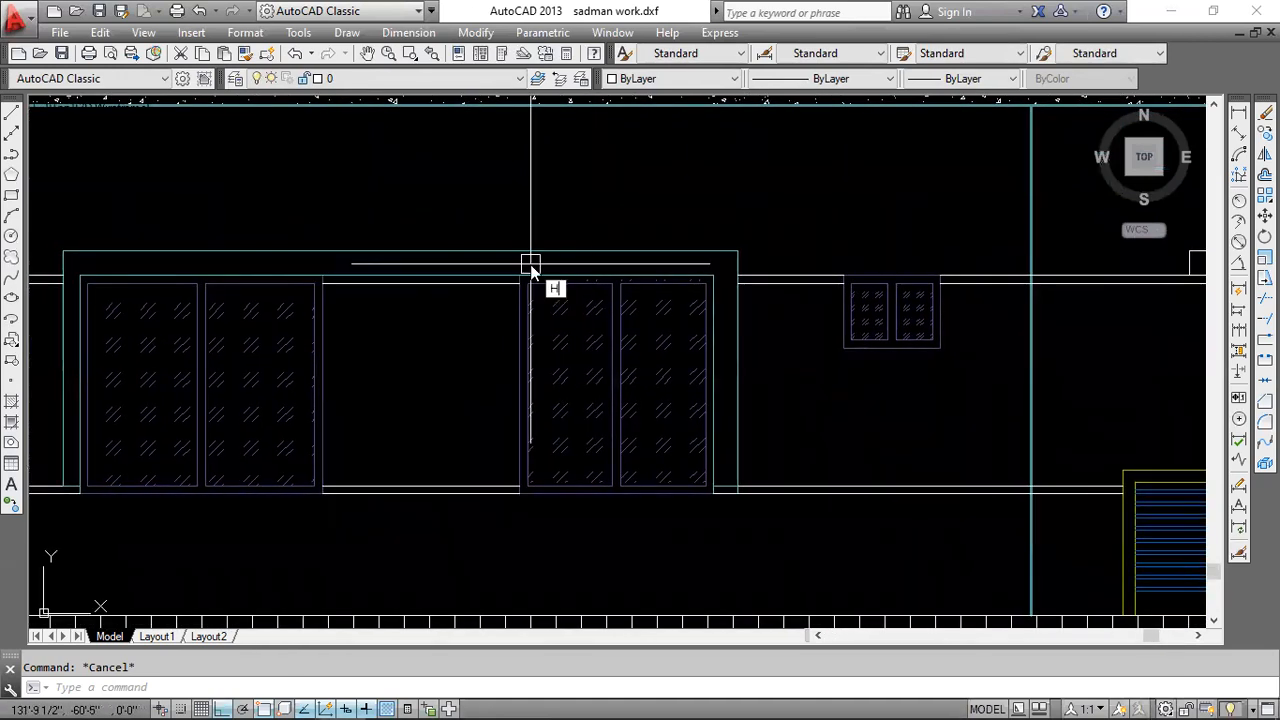
- Hatch the frame around the two large windows with the AR-CONC pattern at scale 1.0
{"action": "type", "text": "h"}
{"action": "key", "text": "Return"}
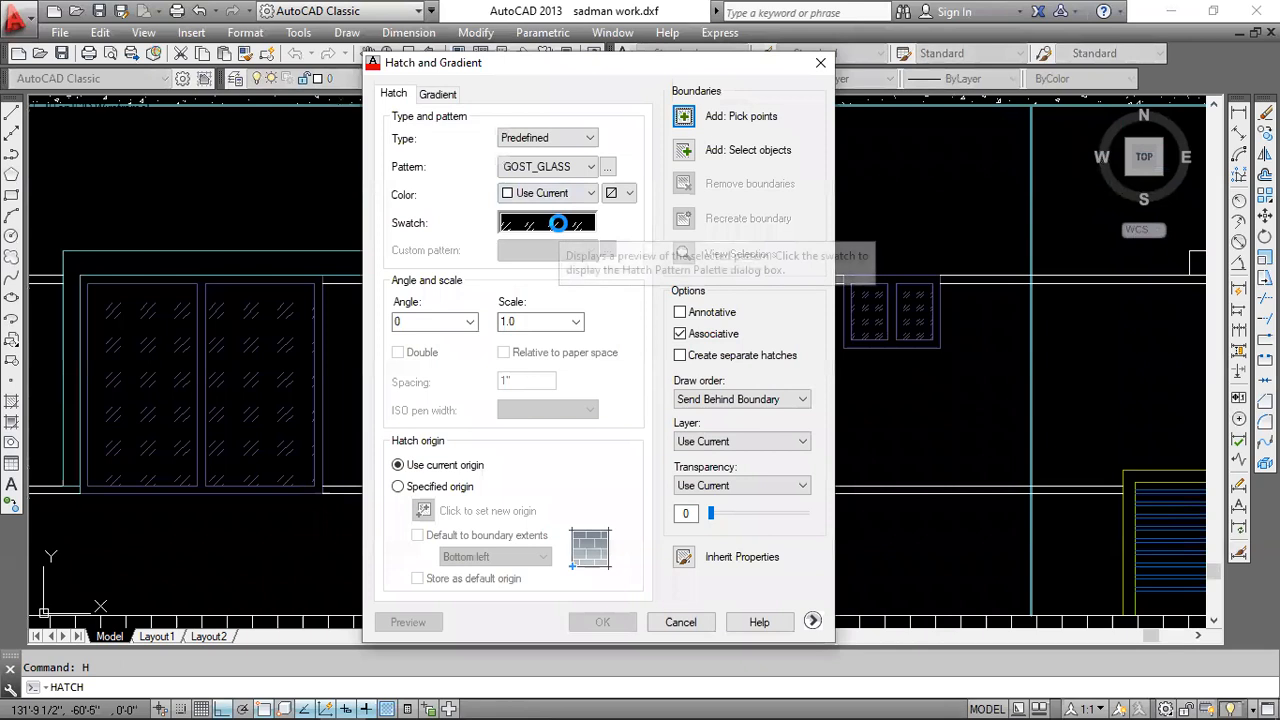
{"action": "left_click", "coordinate": [552, 220]}
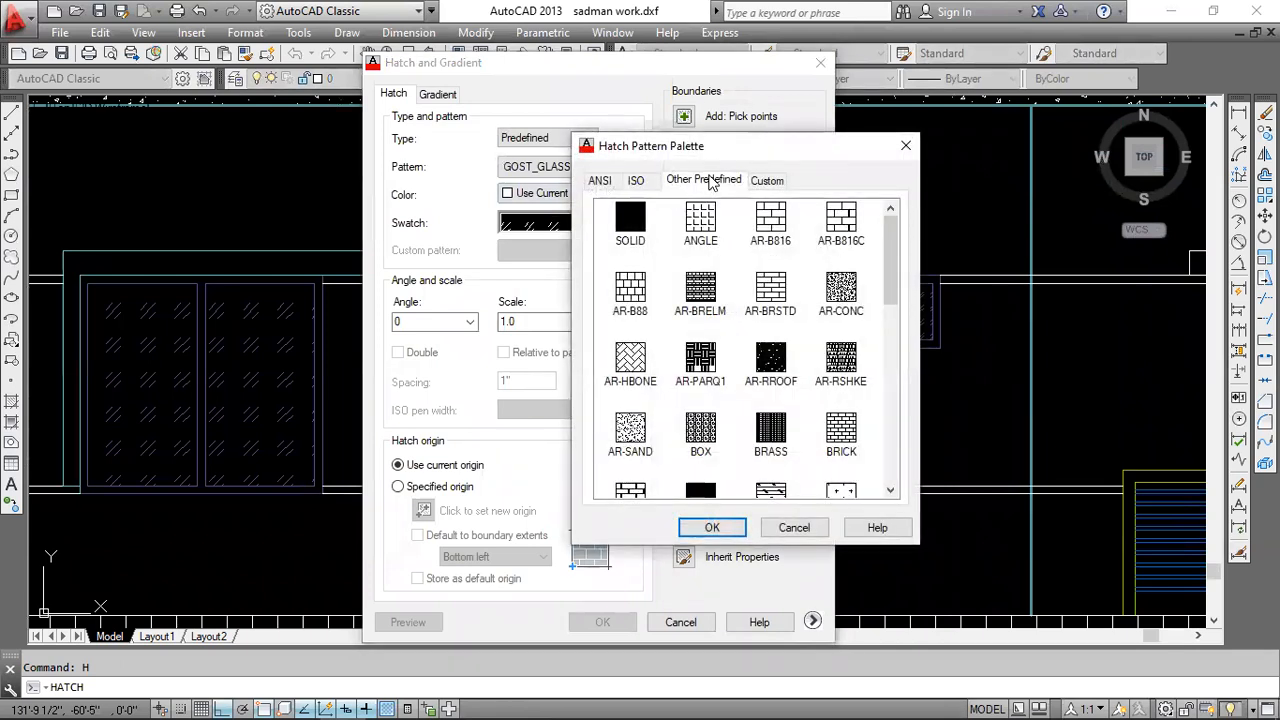
{"action": "left_click", "coordinate": [710, 528]}
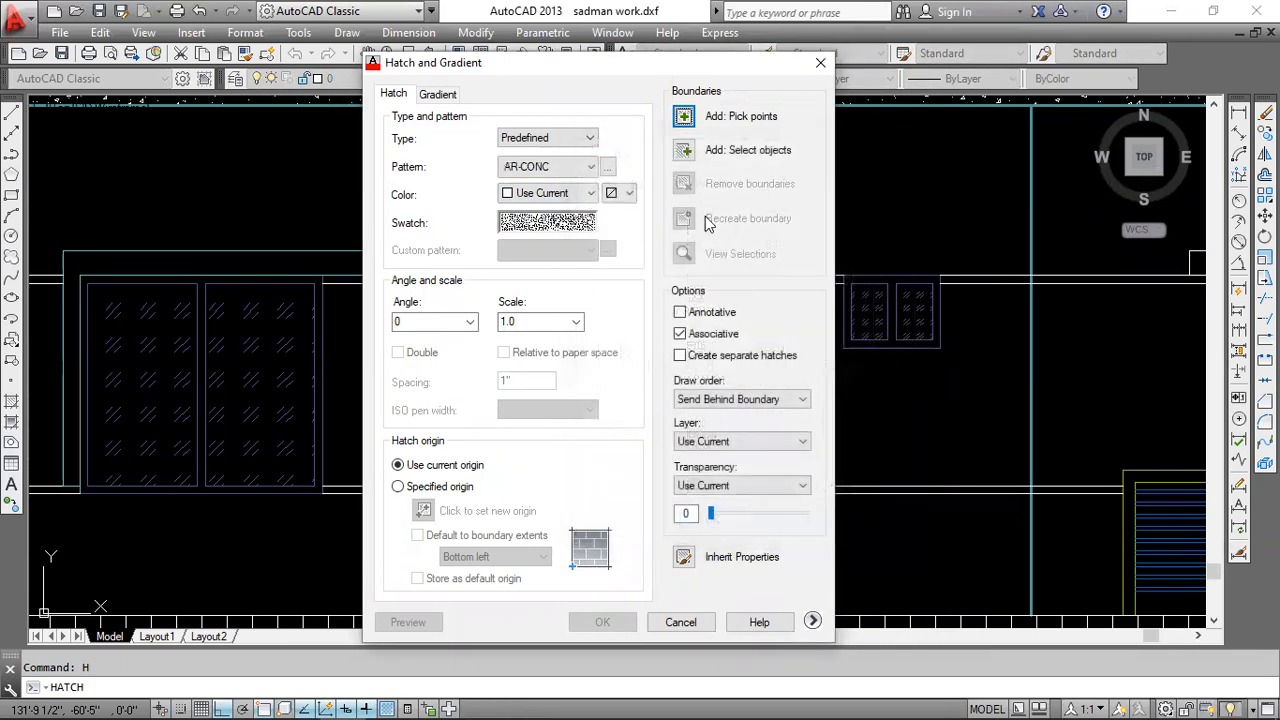
{"action": "left_click", "coordinate": [684, 116]}
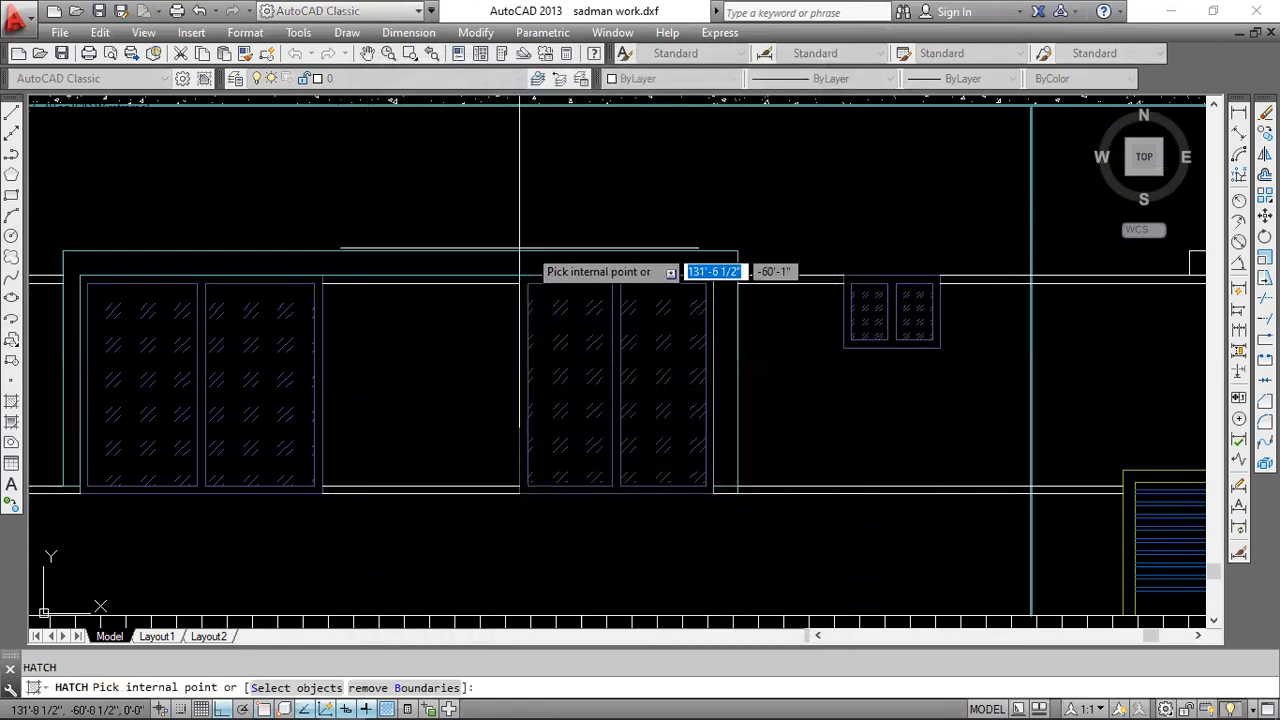
{"action": "left_click", "coordinate": [497, 290]}
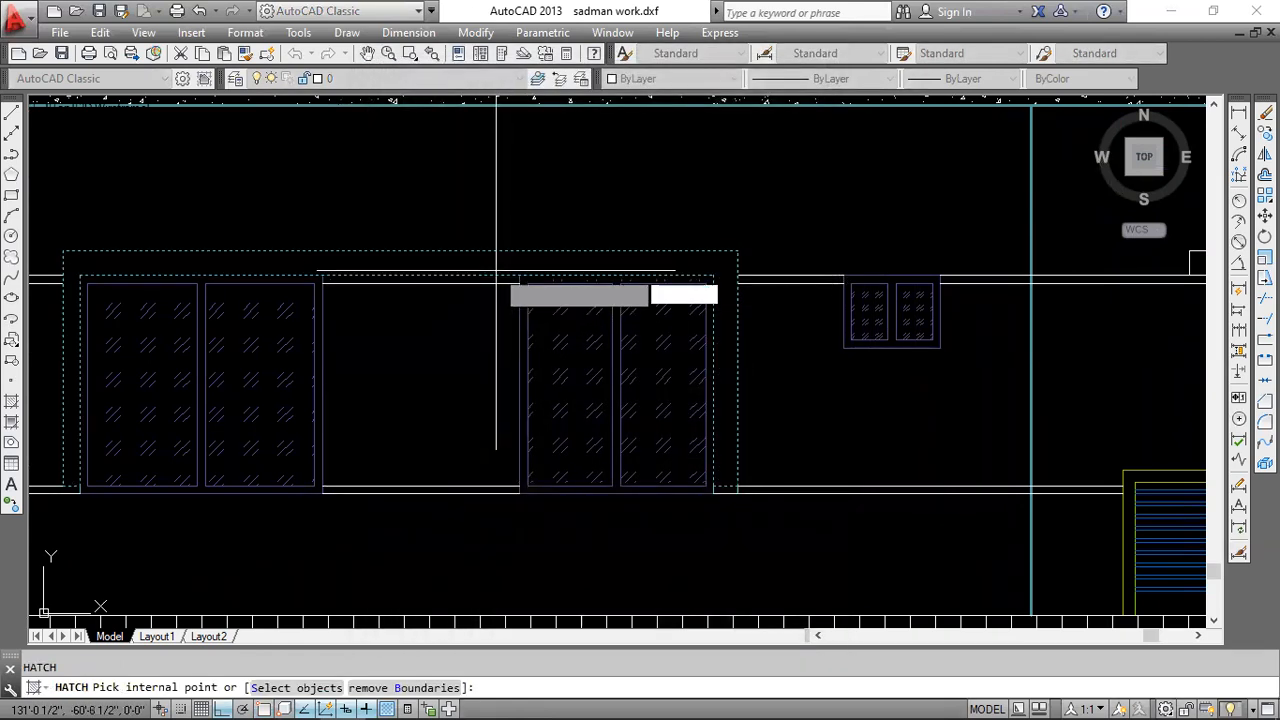
{"action": "key", "text": "Return"}
{"action": "left_click", "coordinate": [602, 622]}
- Hatch the sunshade above the right-hand brown-framed window with the AR-CONC pattern
{"action": "scroll", "coordinate": [563, 351], "scroll_direction": "down", "scroll_amount": 3}
{"action": "scroll", "coordinate": [610, 348], "scroll_direction": "up", "scroll_amount": 6}
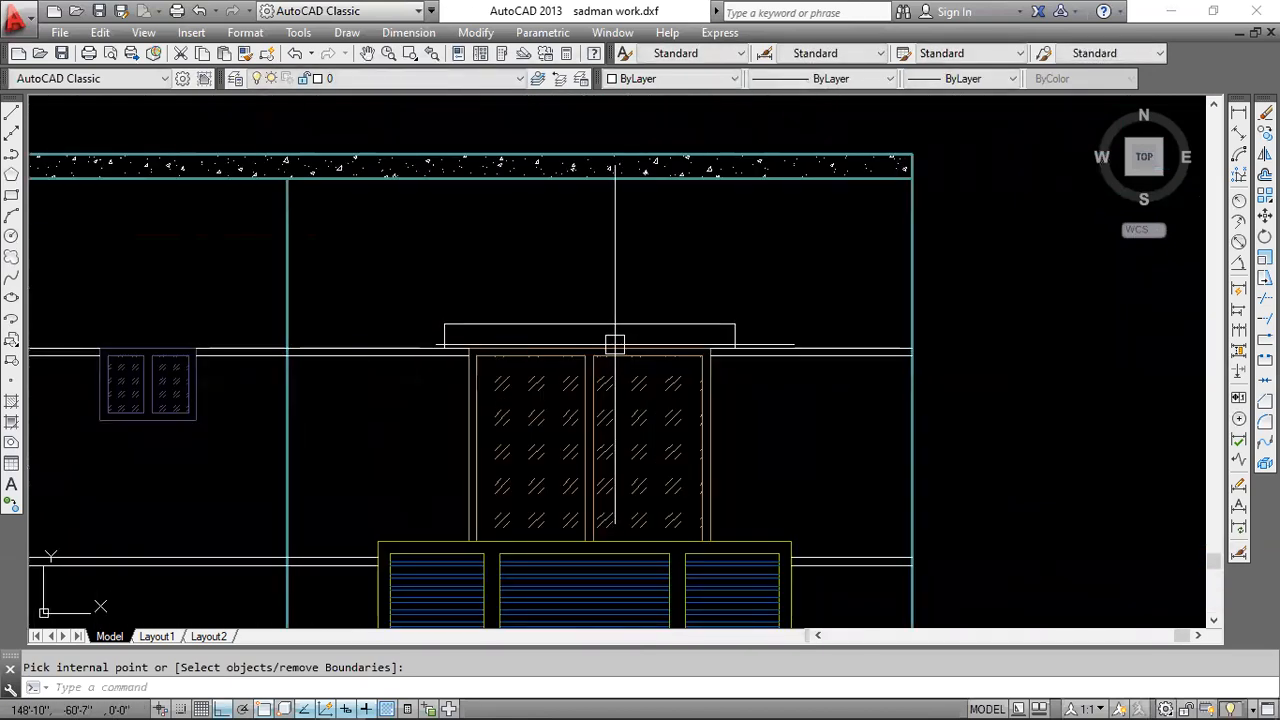
{"action": "type", "text": "h"}
{"action": "key", "text": "Return"}
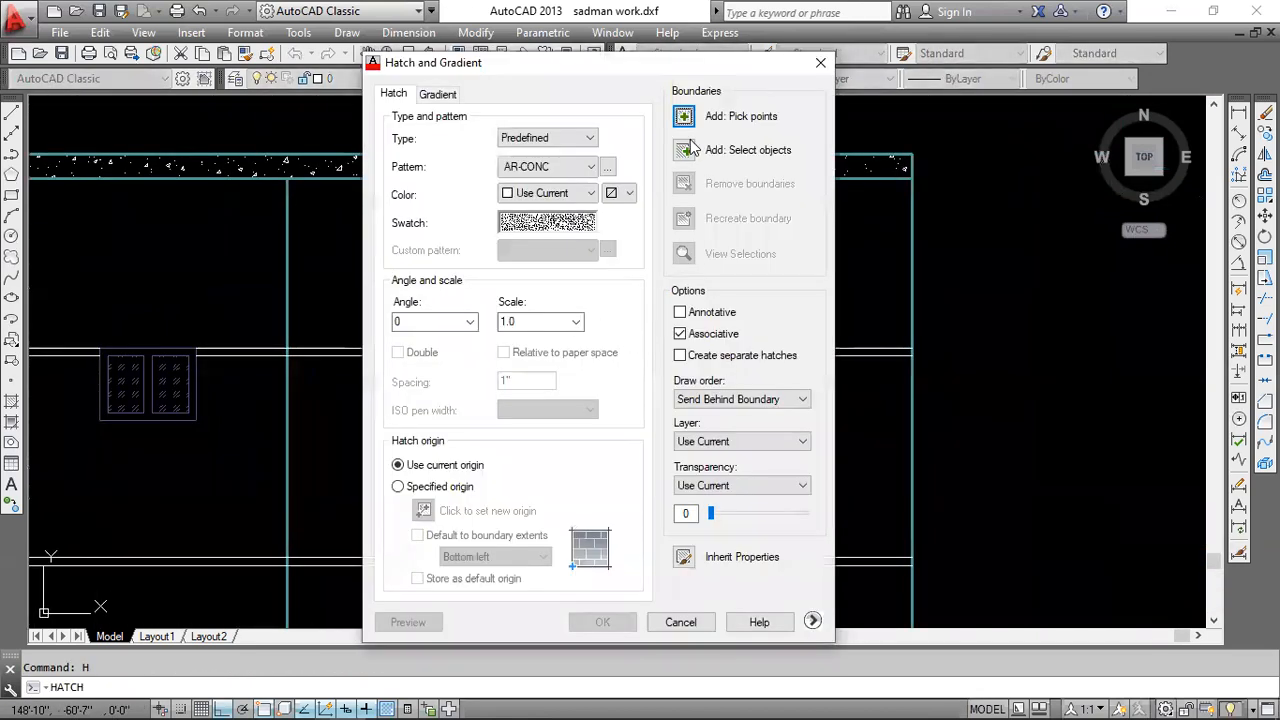
{"action": "left_click", "coordinate": [684, 118]}
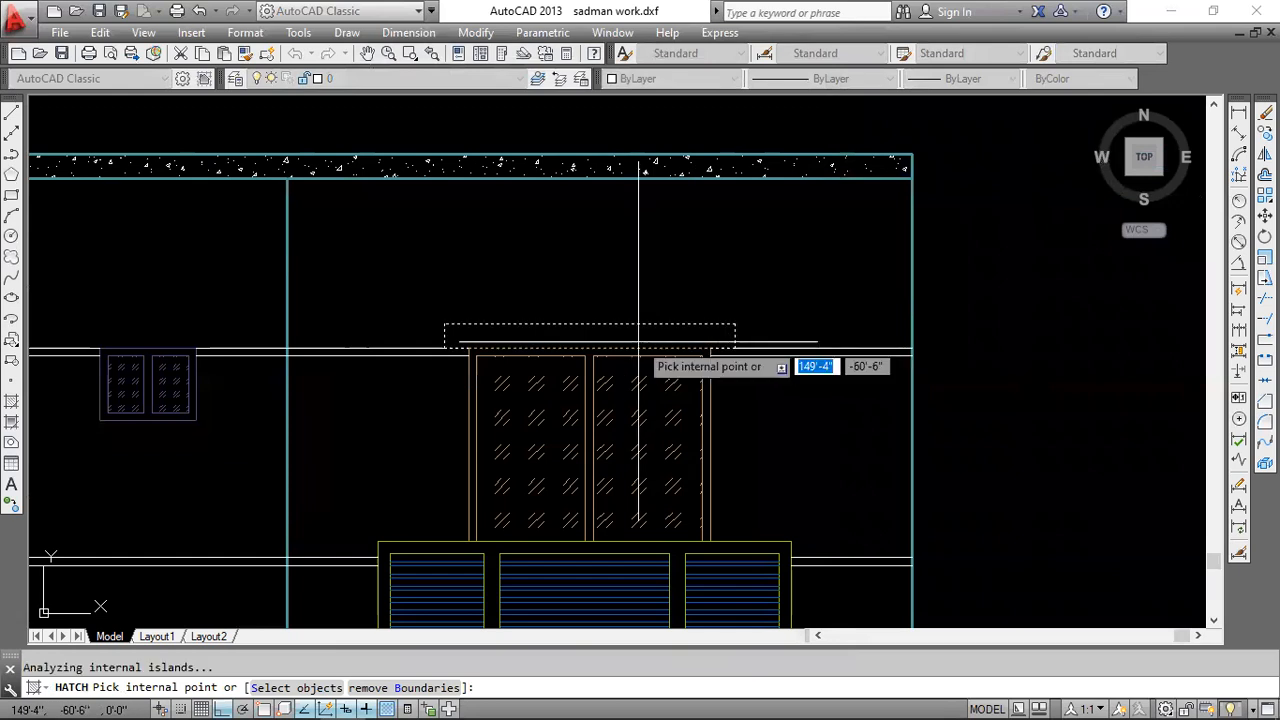
{"action": "key", "text": "Return"}
{"action": "left_click", "coordinate": [607, 620]}
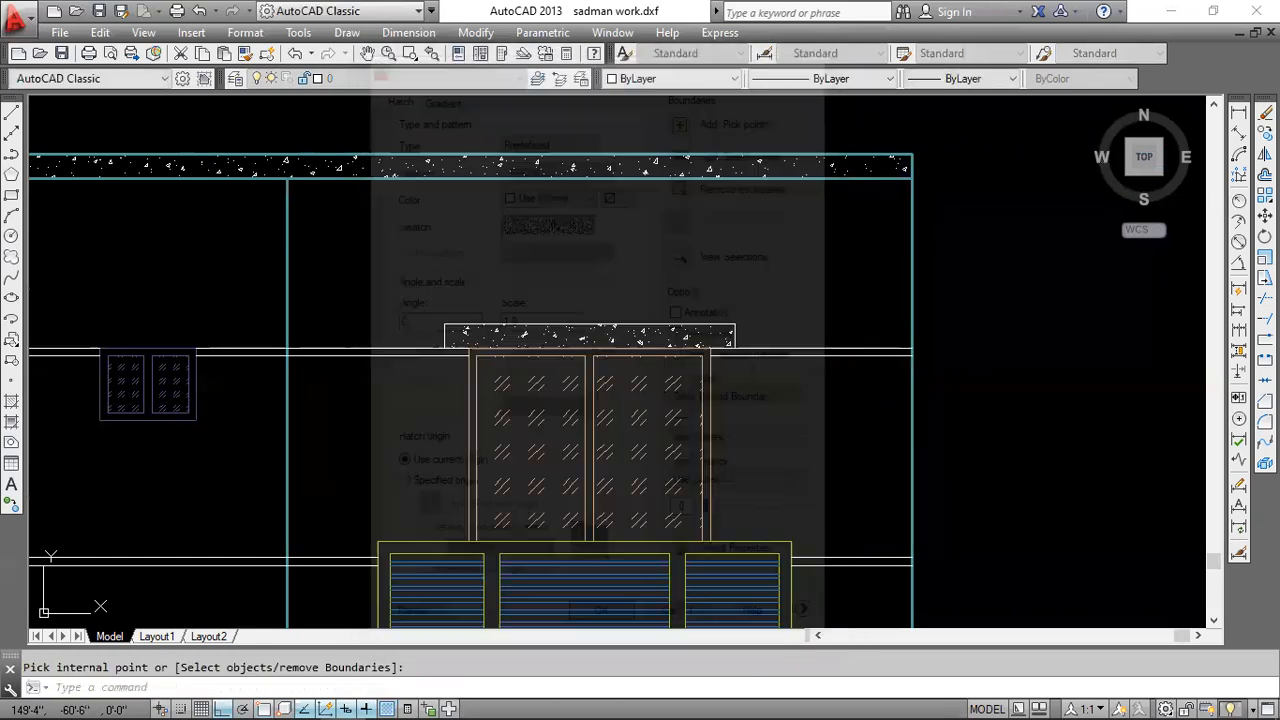
- Draw a 6-inch line rightward from the small window's upper right corner, continuing vertically up to the neighbouring frame's top level
{"action": "scroll", "coordinate": [575, 290], "scroll_direction": "up", "scroll_amount": 5}
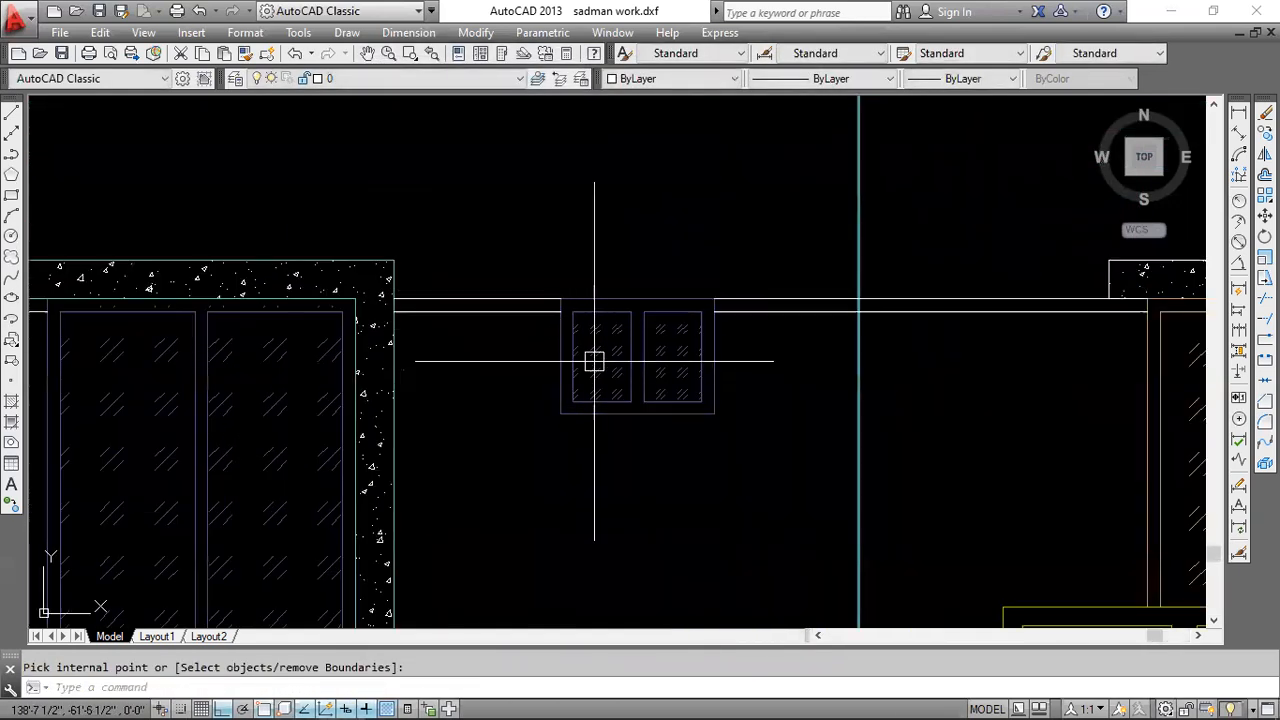
{"action": "scroll", "coordinate": [594, 361], "scroll_direction": "down", "scroll_amount": 4}
{"action": "scroll", "coordinate": [650, 355], "scroll_direction": "up", "scroll_amount": 2}
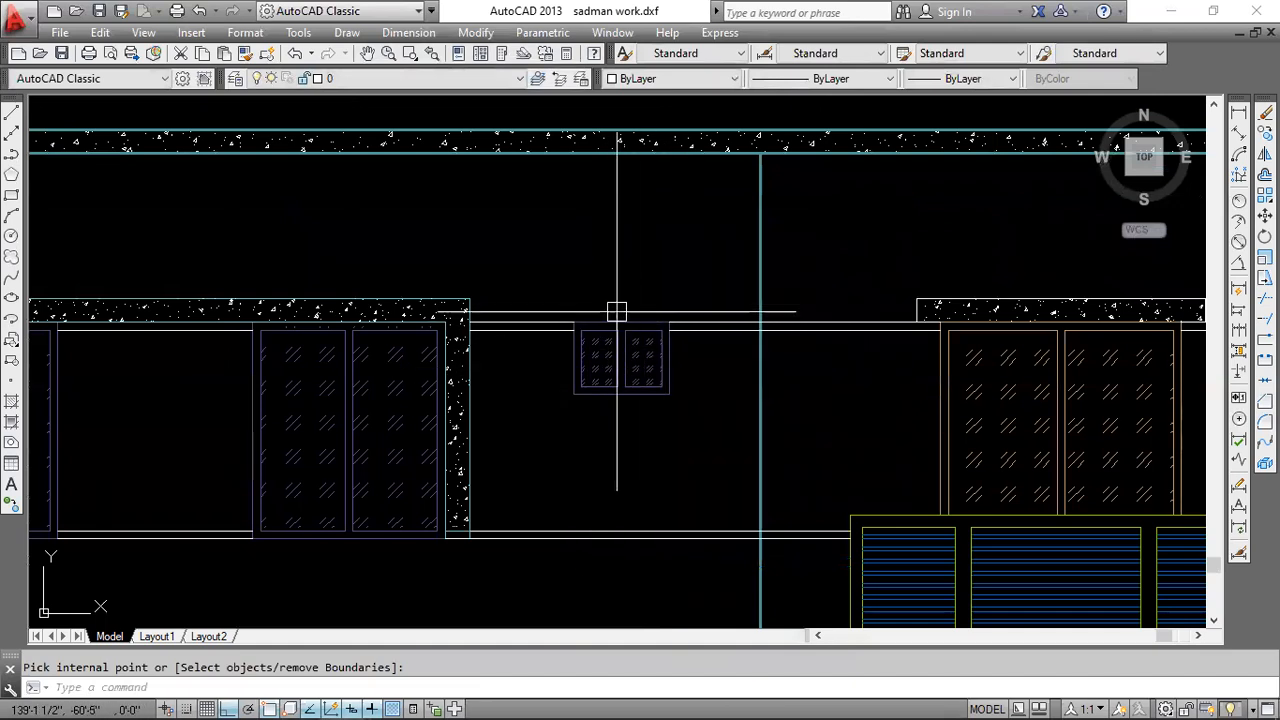
{"action": "scroll", "coordinate": [616, 312], "scroll_direction": "up", "scroll_amount": 2}
{"action": "key", "text": "Return"}
{"action": "scroll", "coordinate": [616, 312], "scroll_direction": "up", "scroll_amount": 2}
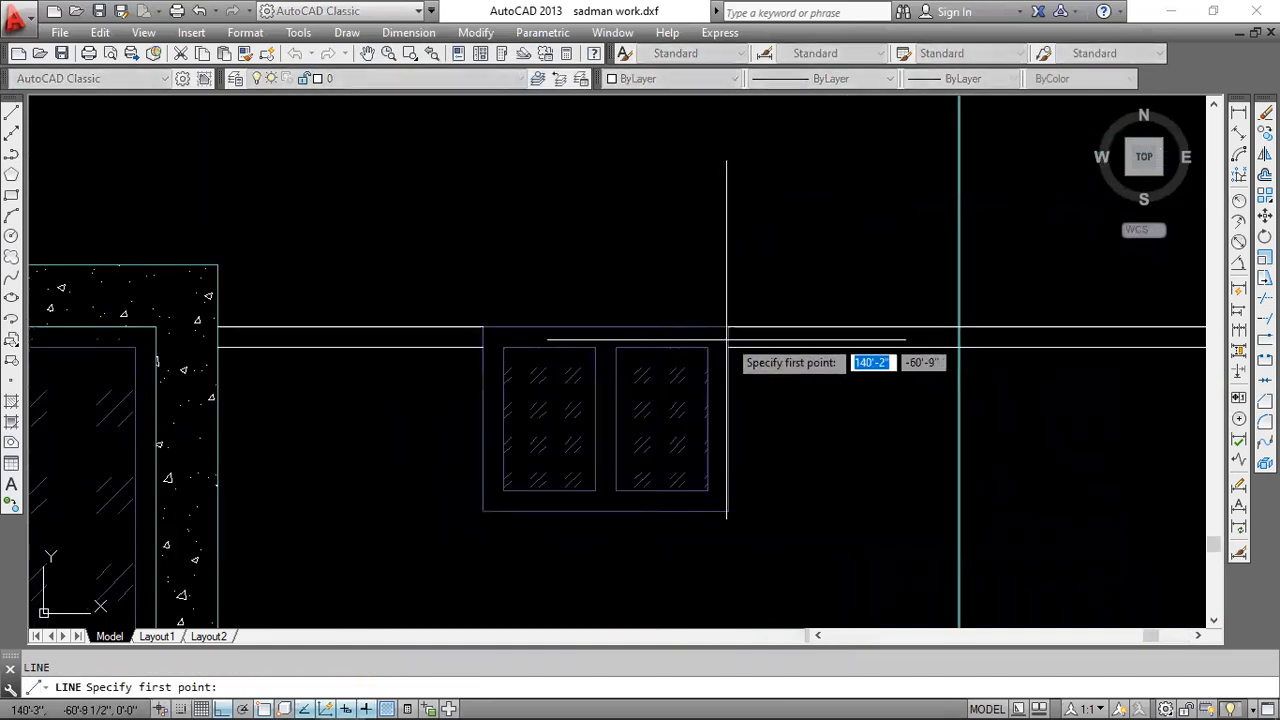
{"action": "left_click", "coordinate": [728, 326]}
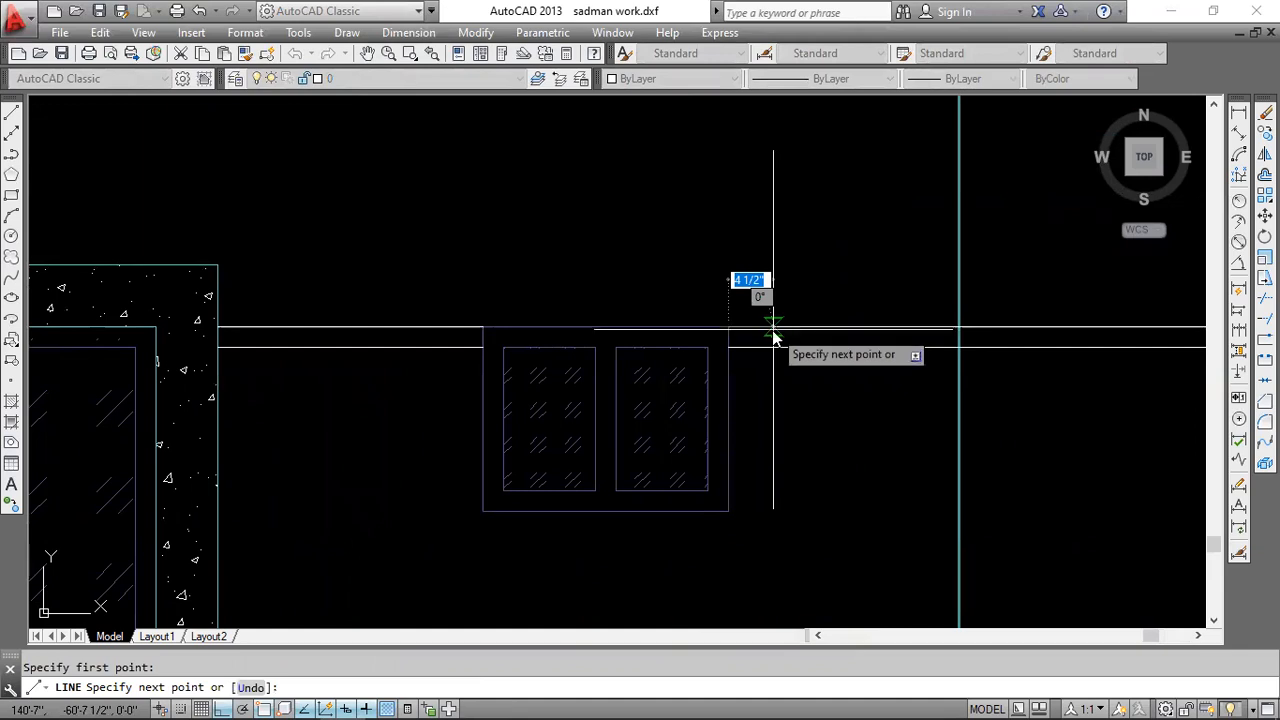
{"action": "type", "text": "6"}
{"action": "key", "text": "Return"}
{"action": "left_click", "coordinate": [766, 266]}
{"action": "key", "text": "Escape"}
- Erase the 6-inch horizontal helper line beside the small window's upper right corner
{"action": "scroll", "coordinate": [720, 335], "scroll_direction": "up", "scroll_amount": 2}
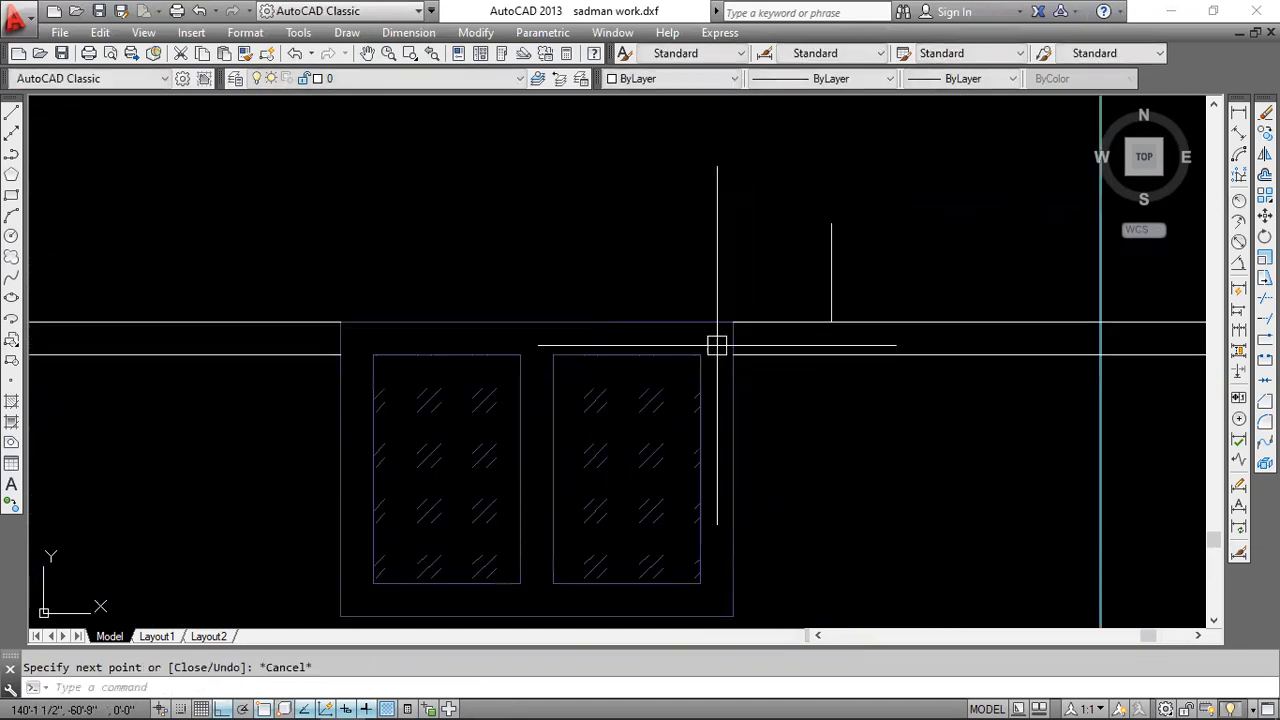
{"action": "left_click", "coordinate": [716, 345]}
{"action": "left_click", "coordinate": [848, 292]}
{"action": "key", "text": "Delete"}
- Mirror the sunshade's vertical side line about the small window's vertical centreline, keeping the original
{"action": "left_click", "coordinate": [870, 240]}
{"action": "left_click", "coordinate": [762, 278]}
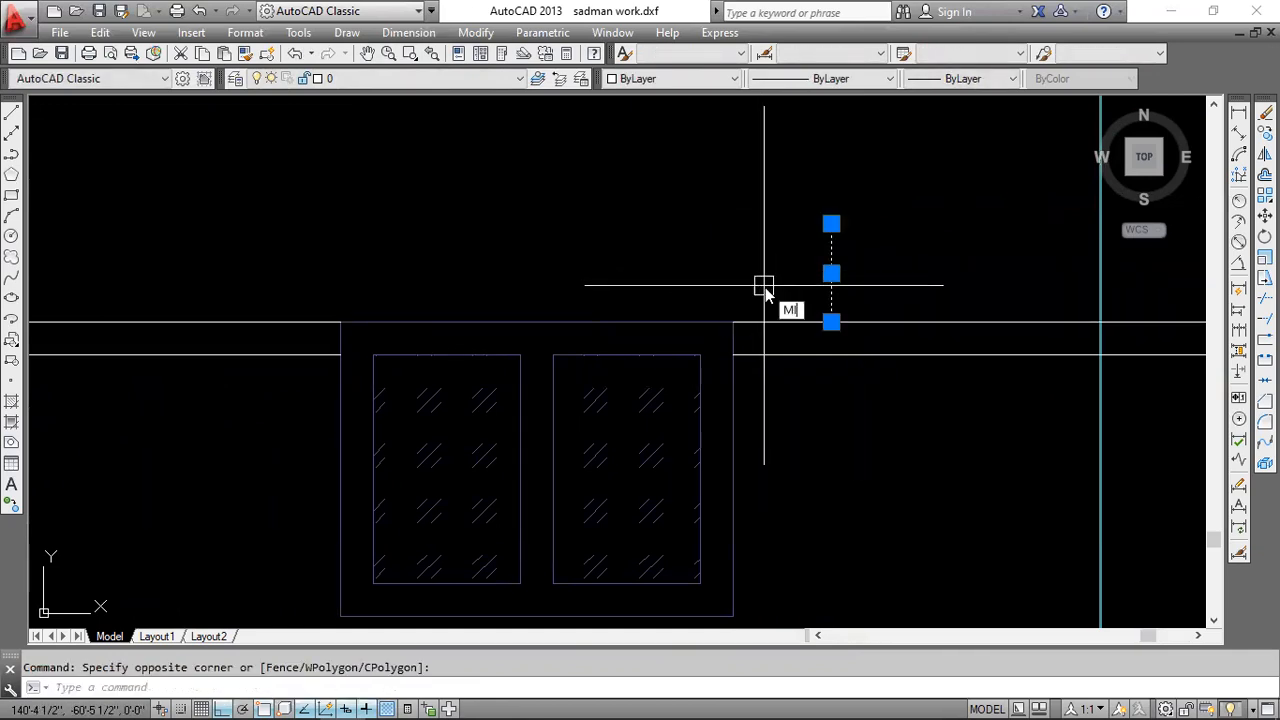
{"action": "key", "text": "Return"}
{"action": "left_click", "coordinate": [536, 322]}
{"action": "left_click", "coordinate": [549, 246]}
{"action": "key", "text": "Return"}
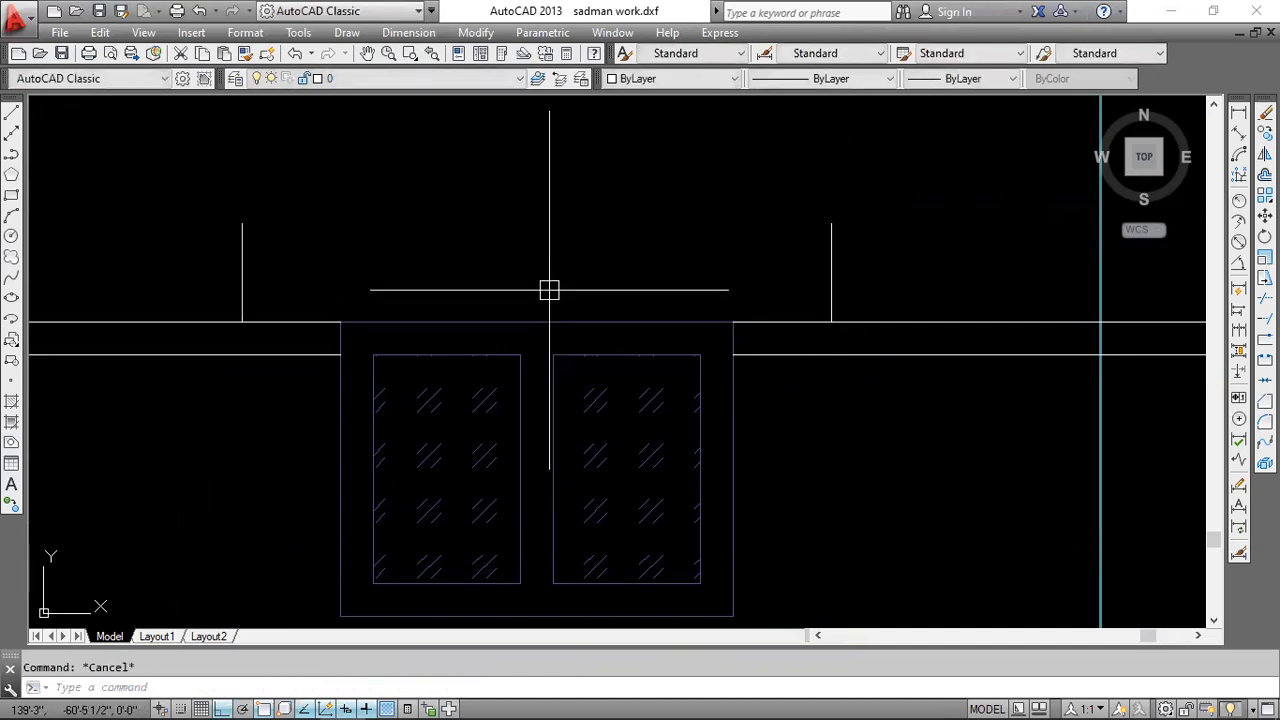
- Draw the top line of the small window's sunshade between the upper ends of its two side lines
{"action": "type", "text": "l"}
{"action": "key", "text": "Return"}
{"action": "left_click", "coordinate": [242, 224]}
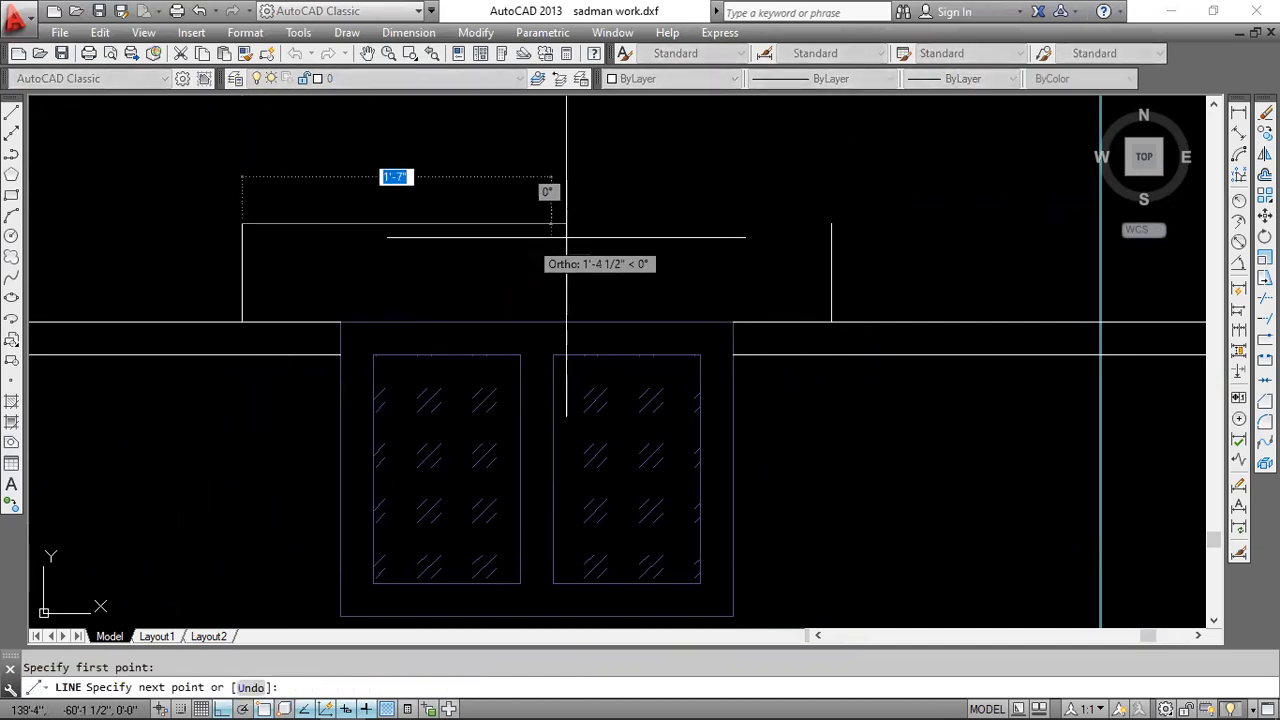
{"action": "left_click", "coordinate": [831, 224]}
{"action": "key", "text": "Escape"}
- Hatch the sunshade above the small window with the AR-CONC pattern
{"action": "scroll", "coordinate": [640, 300], "scroll_direction": "down", "scroll_amount": 5}
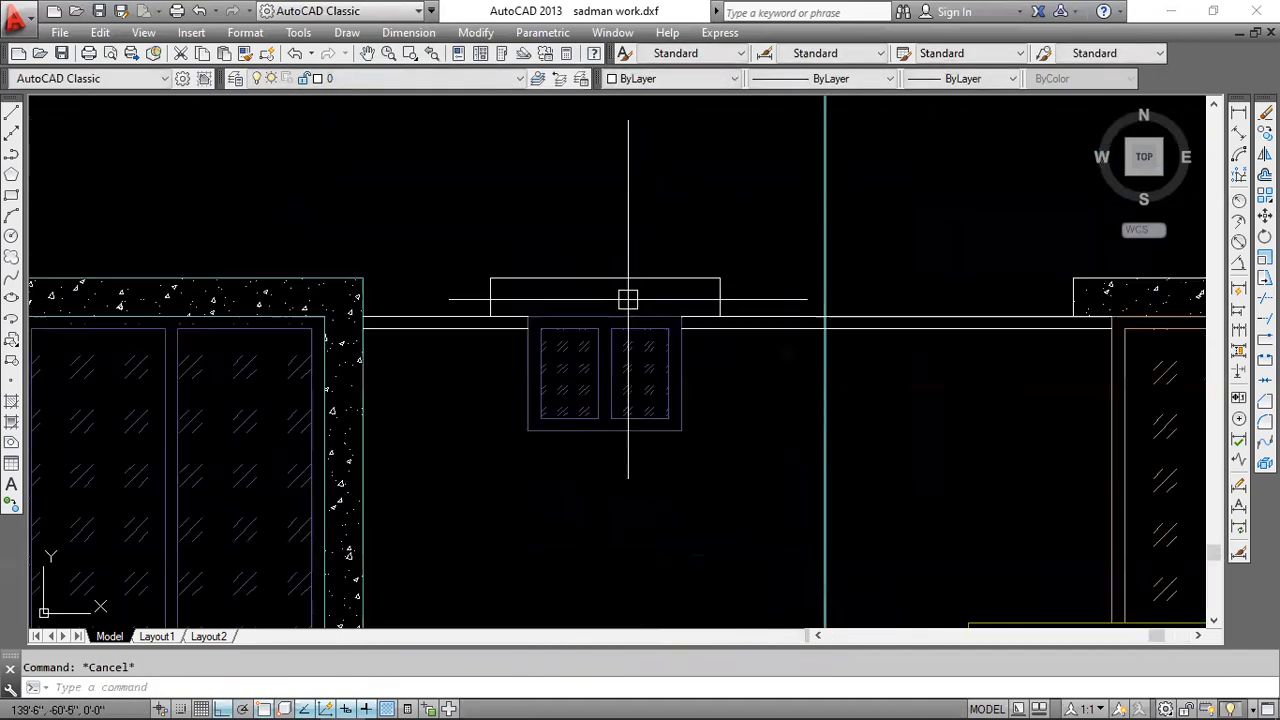
{"action": "key", "text": "Return"}
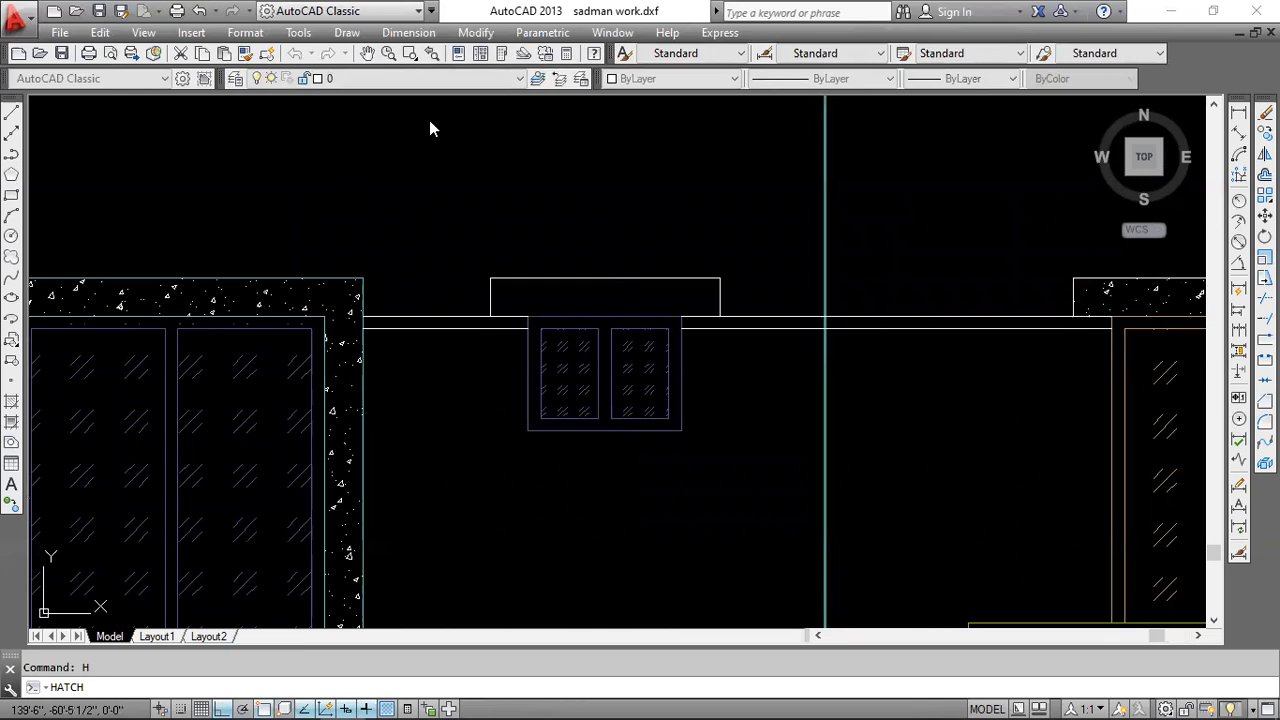
{"action": "left_click", "coordinate": [684, 116]}
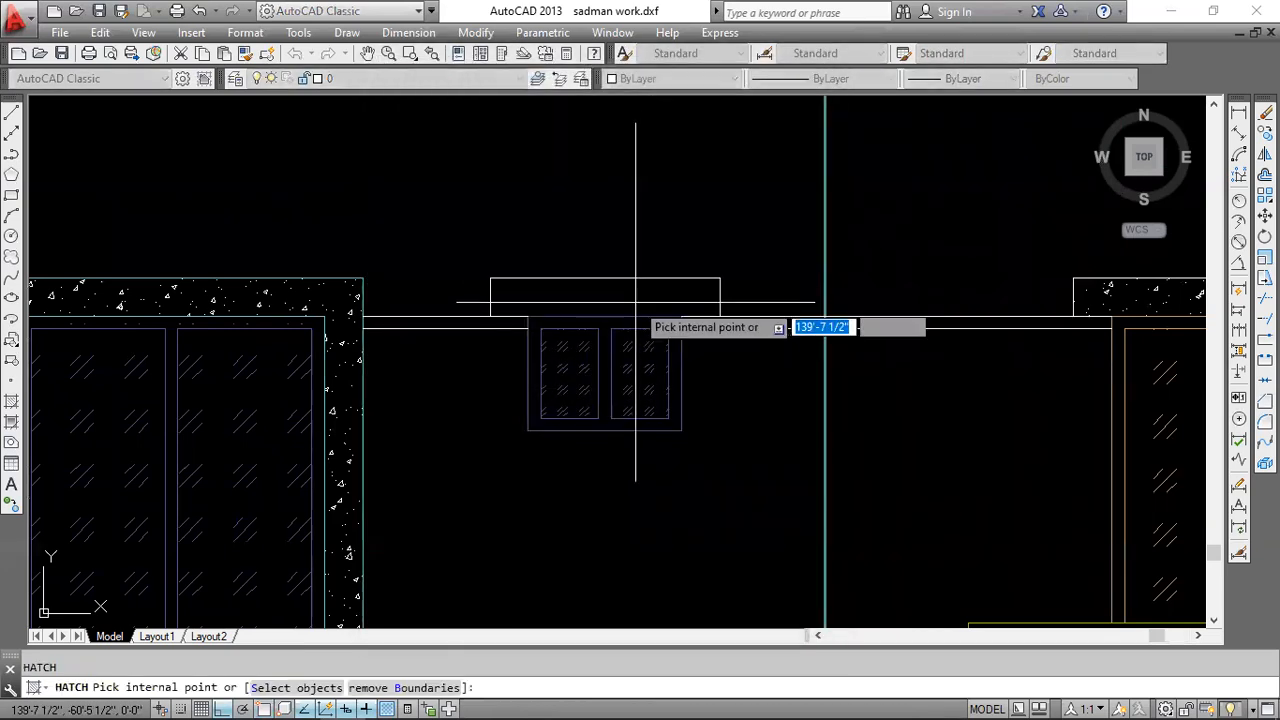
{"action": "key", "text": "Return"}
{"action": "left_click", "coordinate": [608, 618]}
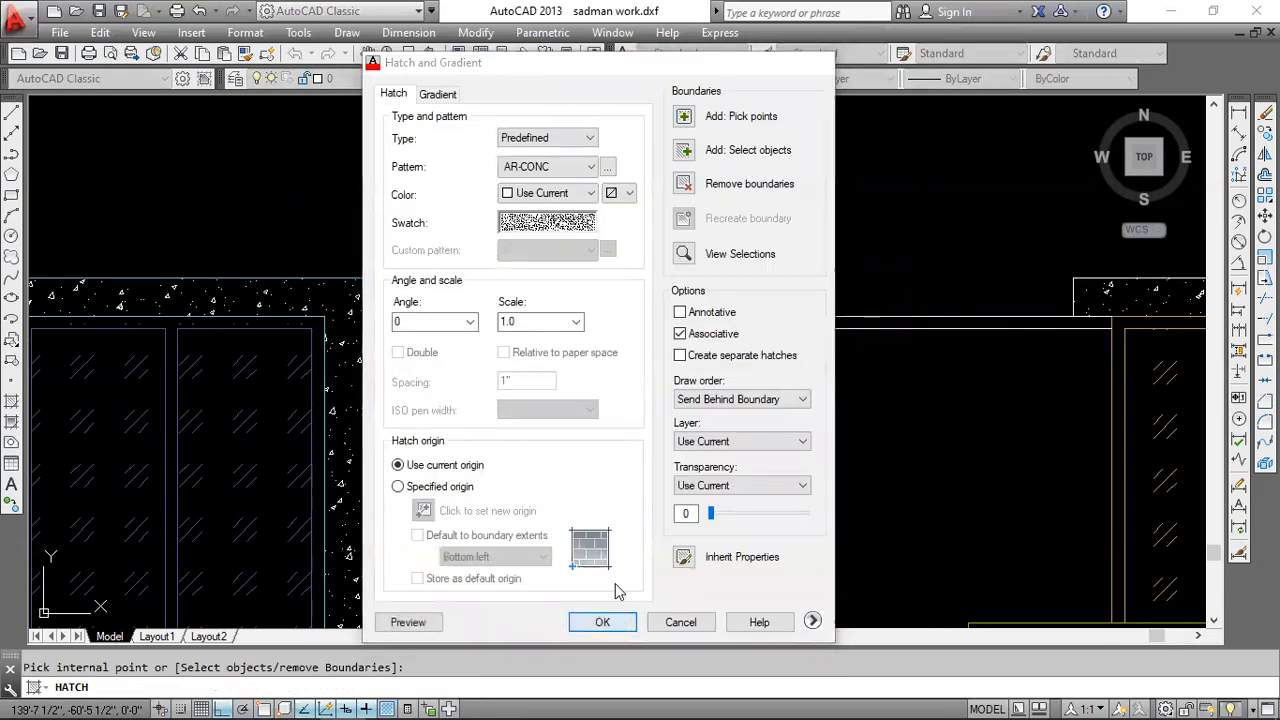
{"action": "scroll", "coordinate": [598, 446], "scroll_direction": "down", "scroll_amount": 6}
{"action": "middle_click_drag", "start_coordinate": [598, 446], "coordinate": [605, 334]}
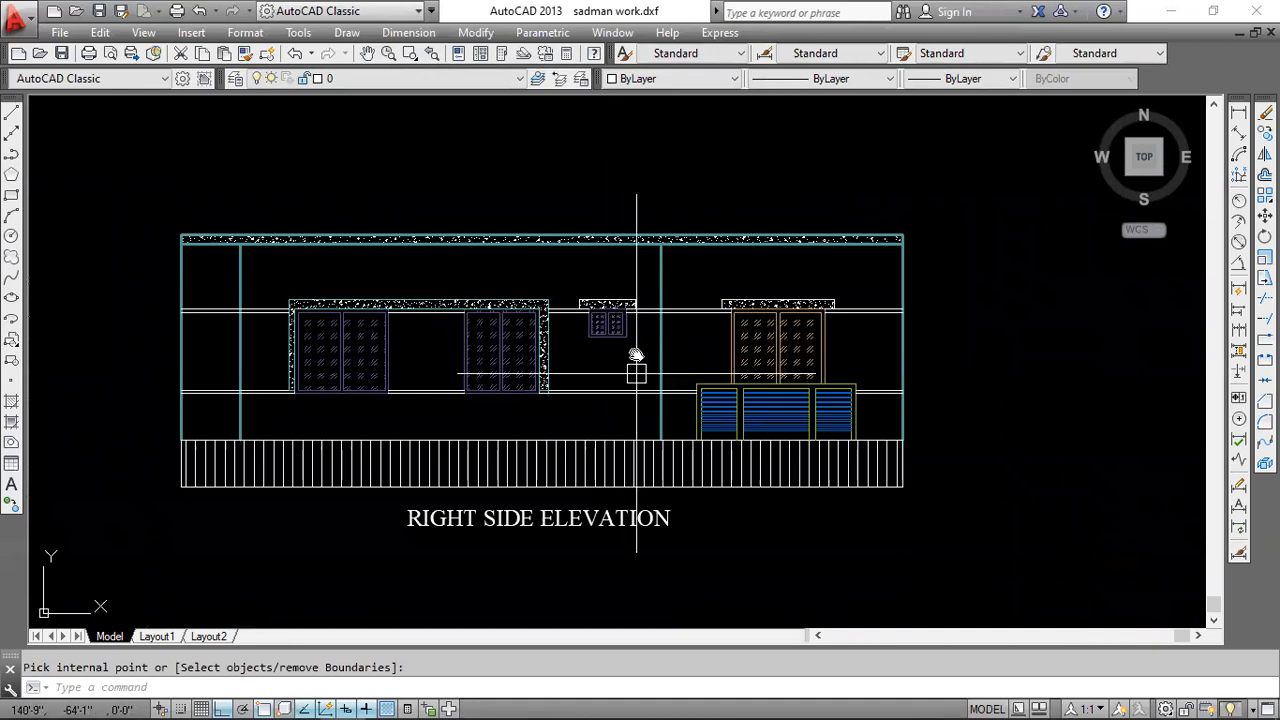
- Try assigning the vertical-line hatch at the base of the right side elevation to the Column layer, and undo the change
{"action": "scroll", "coordinate": [636, 373], "scroll_direction": "up", "scroll_amount": 3}
{"action": "scroll", "coordinate": [706, 300], "scroll_direction": "down", "scroll_amount": 7}
{"action": "mouse_move", "coordinate": [483, 313]}
{"action": "middle_mouse_down"}
{"action": "mouse_move", "coordinate": [720, 329]}
{"action": "mouse_move", "coordinate": [308, 271]}
{"action": "middle_mouse_up"}
{"action": "scroll", "coordinate": [157, 266], "scroll_direction": "up", "scroll_amount": 6}
{"action": "scroll", "coordinate": [263, 257], "scroll_direction": "down", "scroll_amount": 3}
{"action": "scroll", "coordinate": [366, 275], "scroll_direction": "down", "scroll_amount": 6}
{"action": "scroll", "coordinate": [580, 307], "scroll_direction": "up", "scroll_amount": 8}
{"action": "left_click", "coordinate": [574, 291]}
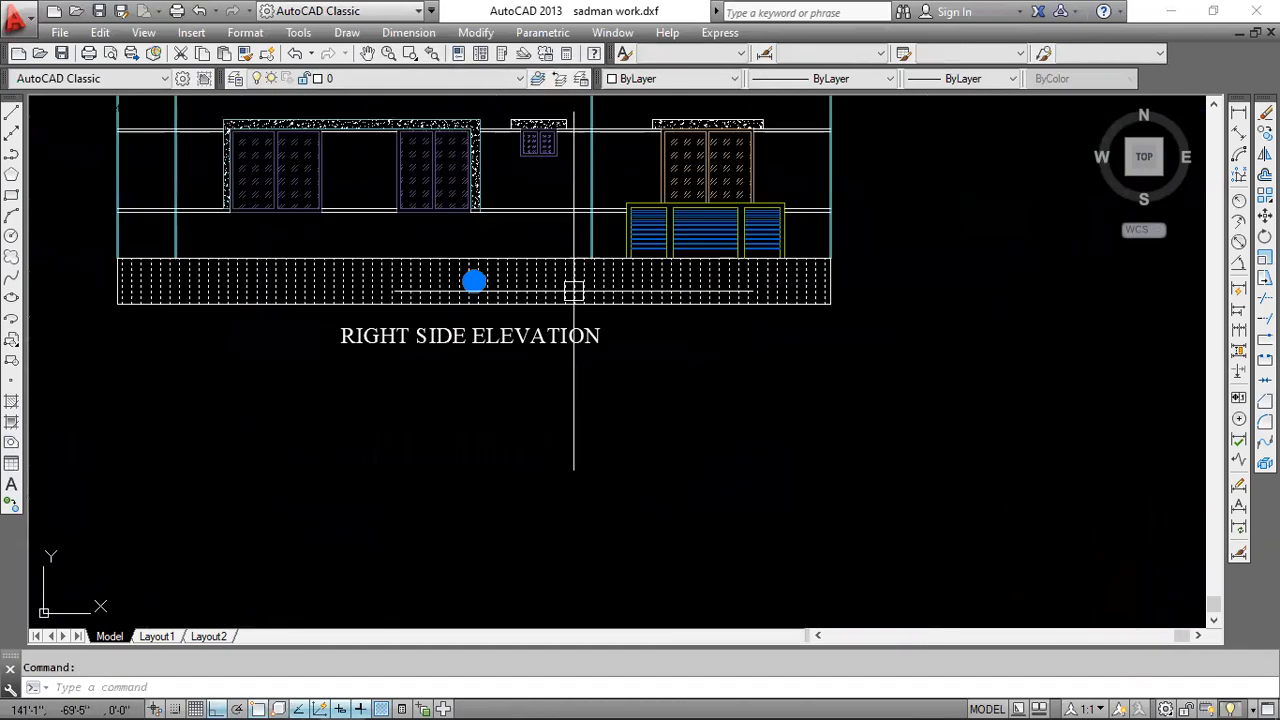
{"action": "left_click", "coordinate": [413, 76]}
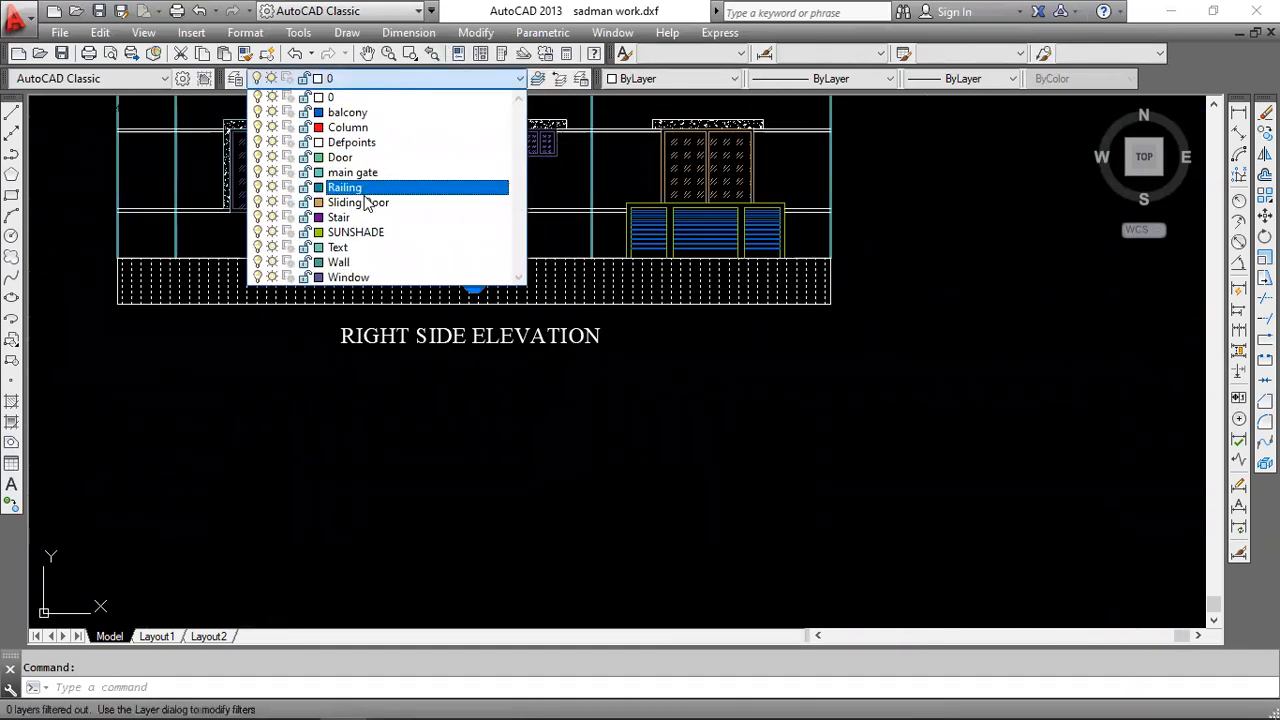
{"action": "left_click", "coordinate": [380, 123]}
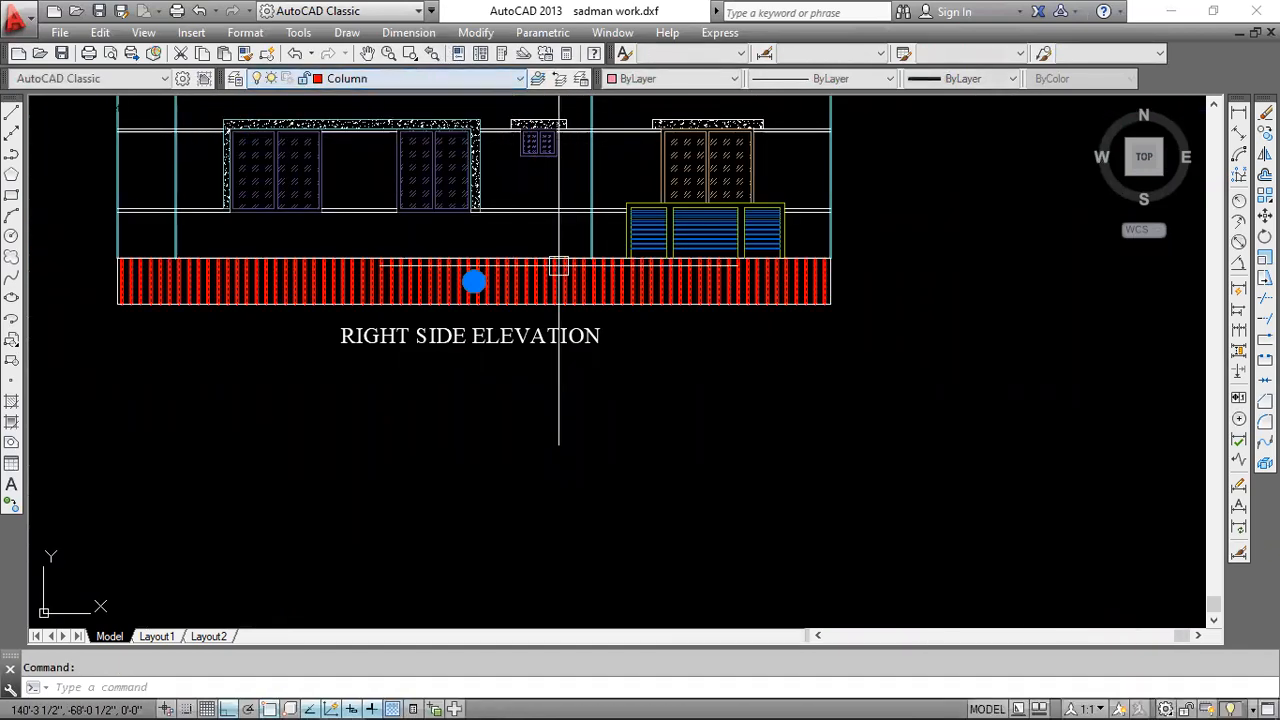
{"action": "left_click", "coordinate": [430, 84]}
{"action": "left_click", "coordinate": [435, 80]}
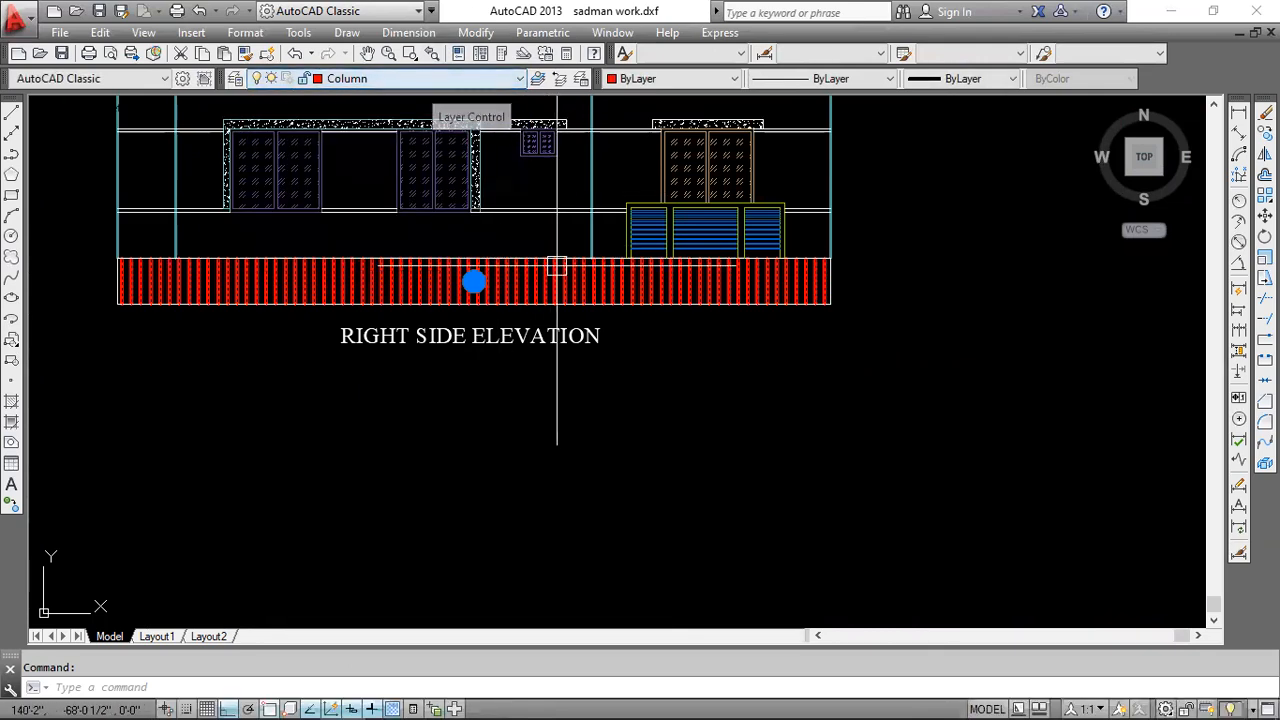
{"action": "key", "text": "ctrl+z"}
- Edit the vertical-line hatch at the base of the right side elevation, setting its hatch colour to Red
{"action": "middle_click_drag", "start_coordinate": [321, 241], "coordinate": [474, 223]}
{"action": "scroll", "coordinate": [569, 227], "scroll_direction": "down", "scroll_amount": 5}
{"action": "middle_click_drag", "start_coordinate": [611, 217], "coordinate": [250, 212]}
{"action": "scroll", "coordinate": [757, 284], "scroll_direction": "up", "scroll_amount": 7}
{"action": "scroll", "coordinate": [612, 352], "scroll_direction": "up", "scroll_amount": 5}
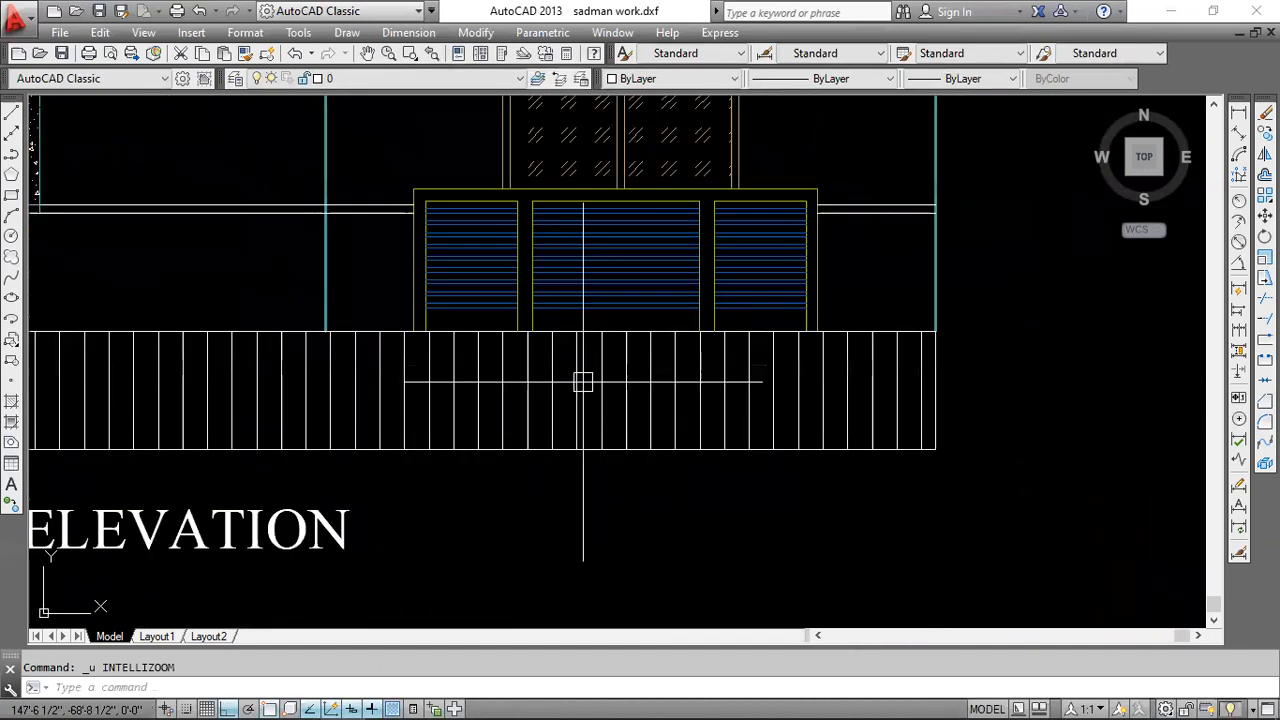
{"action": "middle_click_drag", "start_coordinate": [600, 366], "coordinate": [710, 317]}
{"action": "right_click", "coordinate": [669, 421]}
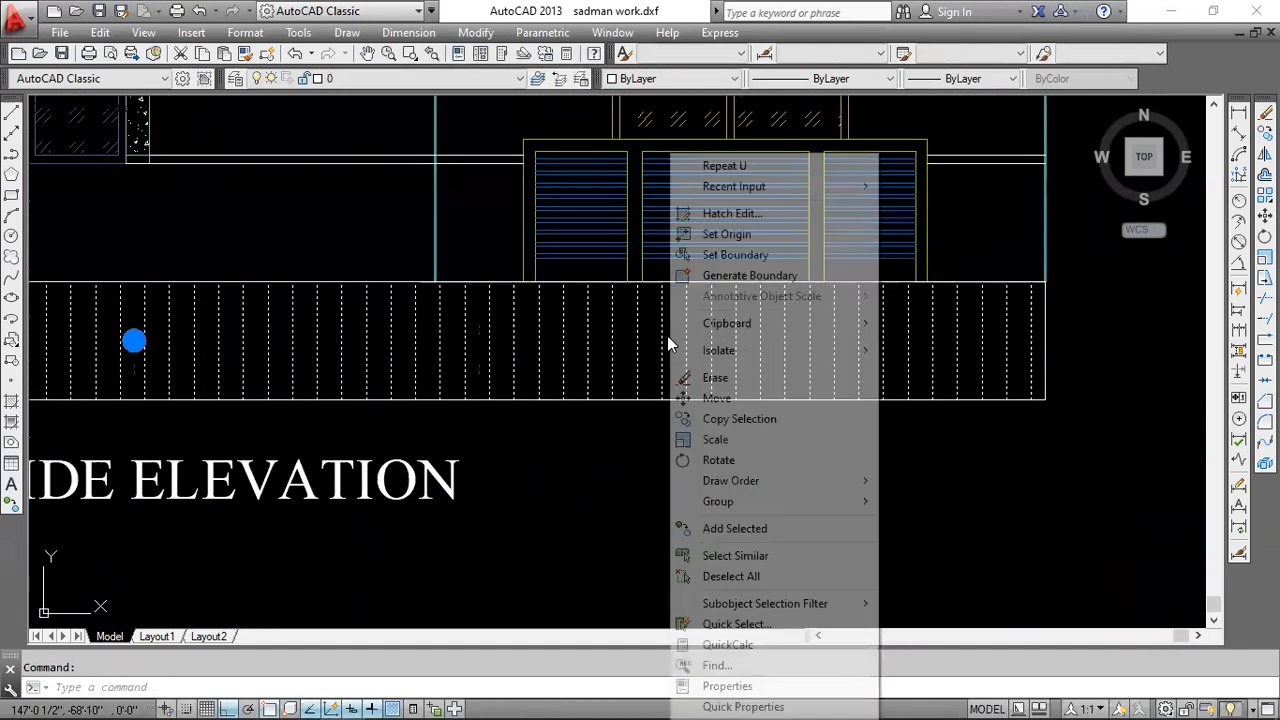
{"action": "left_click", "coordinate": [729, 210]}
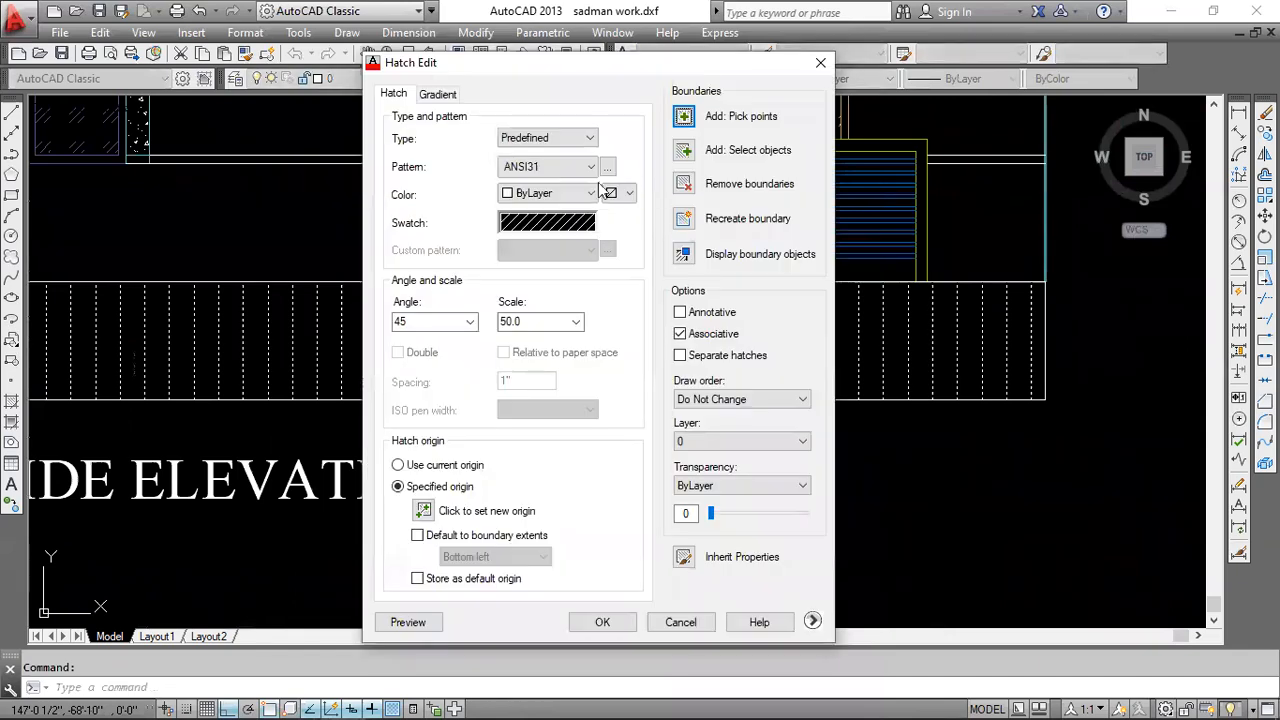
{"action": "left_click", "coordinate": [592, 194]}
{"action": "left_click", "coordinate": [530, 254]}
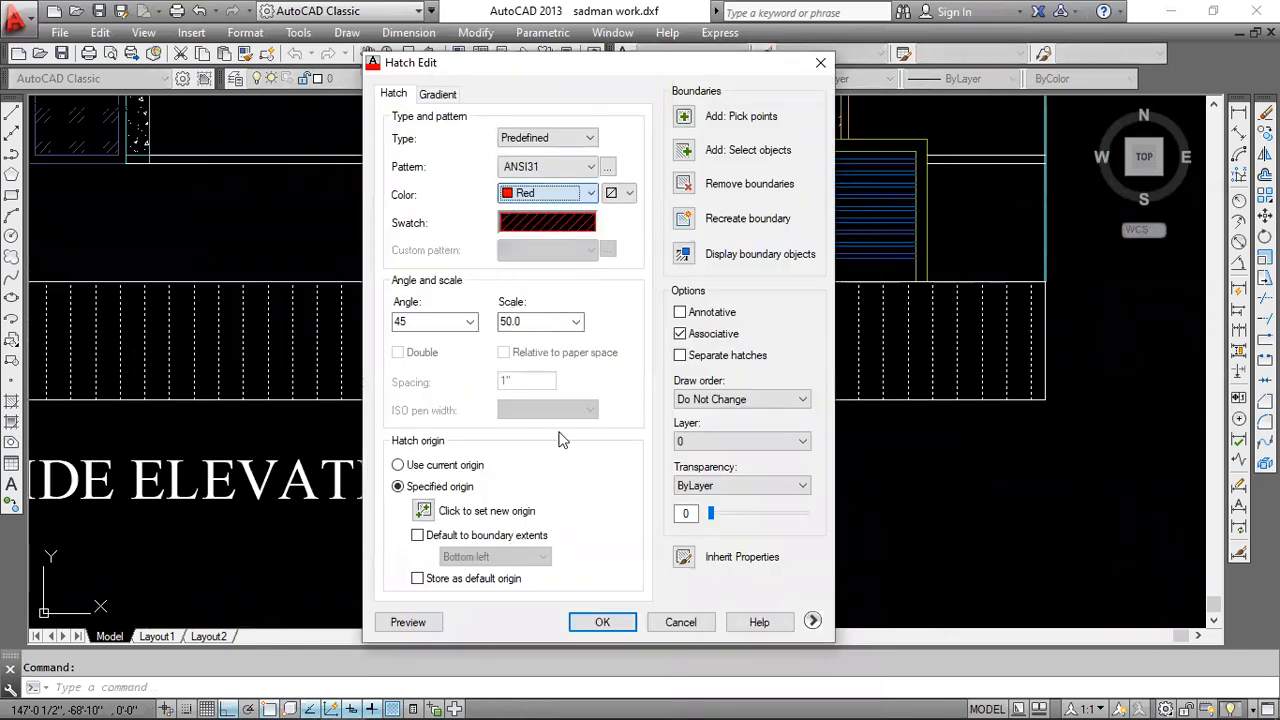
{"action": "left_click", "coordinate": [602, 622]}
- Assign the outline lines around the hatched base of the right side elevation to the Wall layer
{"action": "scroll", "coordinate": [737, 423], "scroll_direction": "down", "scroll_amount": 5}
{"action": "scroll", "coordinate": [723, 394], "scroll_direction": "up", "scroll_amount": 7}
{"action": "scroll", "coordinate": [863, 366], "scroll_direction": "up", "scroll_amount": 4}
{"action": "left_click", "coordinate": [766, 362]}
{"action": "scroll", "coordinate": [908, 301], "scroll_direction": "up", "scroll_amount": 1}
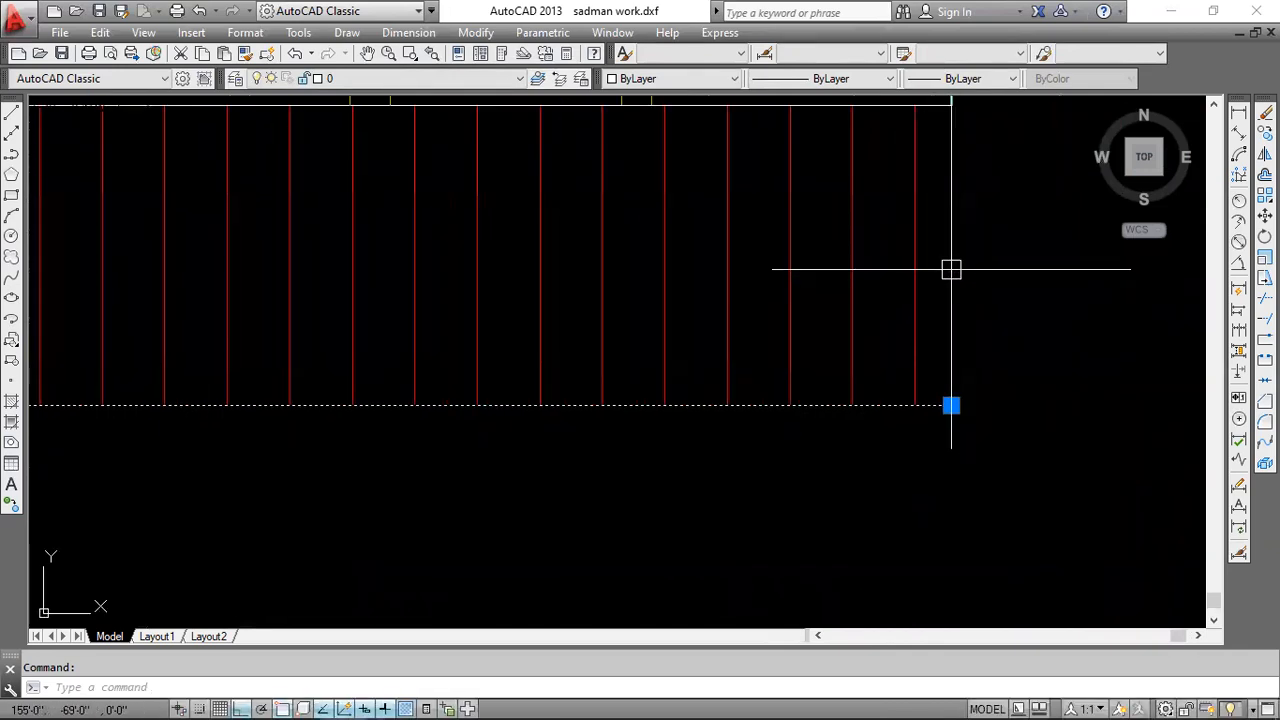
{"action": "scroll", "coordinate": [951, 269], "scroll_direction": "down", "scroll_amount": 7}
{"action": "scroll", "coordinate": [923, 240], "scroll_direction": "up", "scroll_amount": 3}
{"action": "scroll", "coordinate": [651, 251], "scroll_direction": "down", "scroll_amount": 2}
{"action": "scroll", "coordinate": [263, 263], "scroll_direction": "up", "scroll_amount": 6}
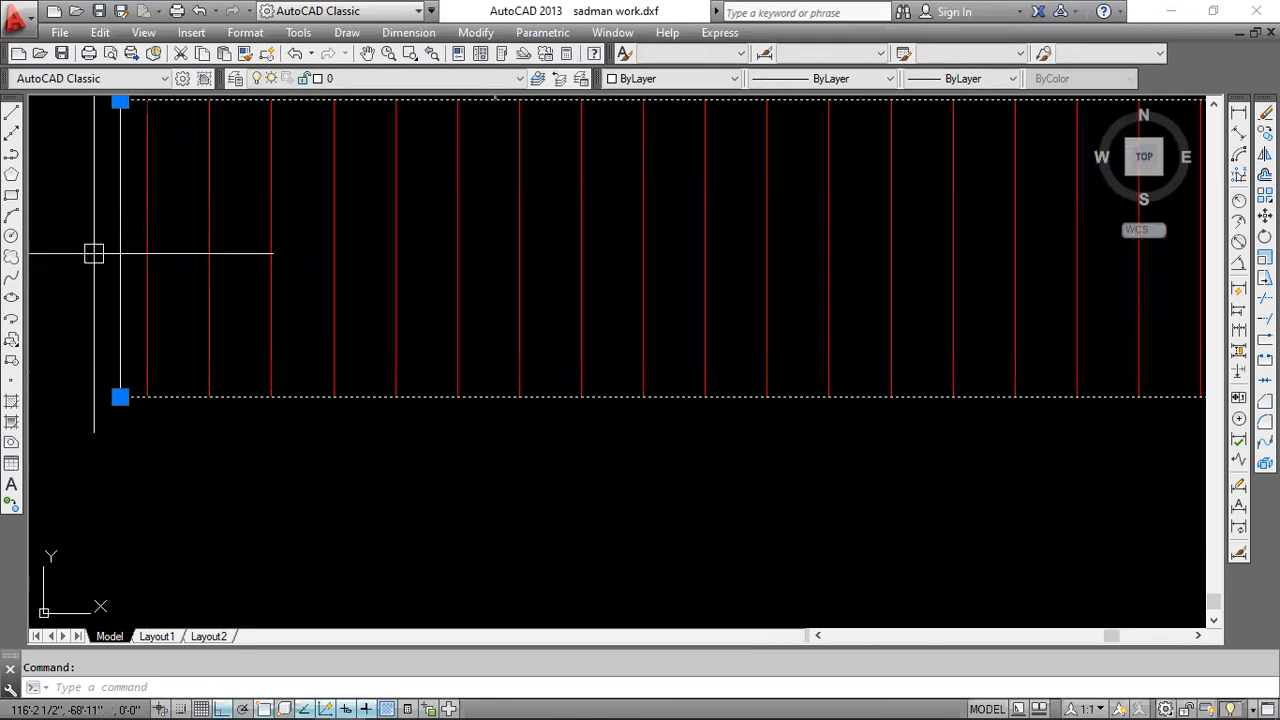
{"action": "left_click", "coordinate": [390, 78]}
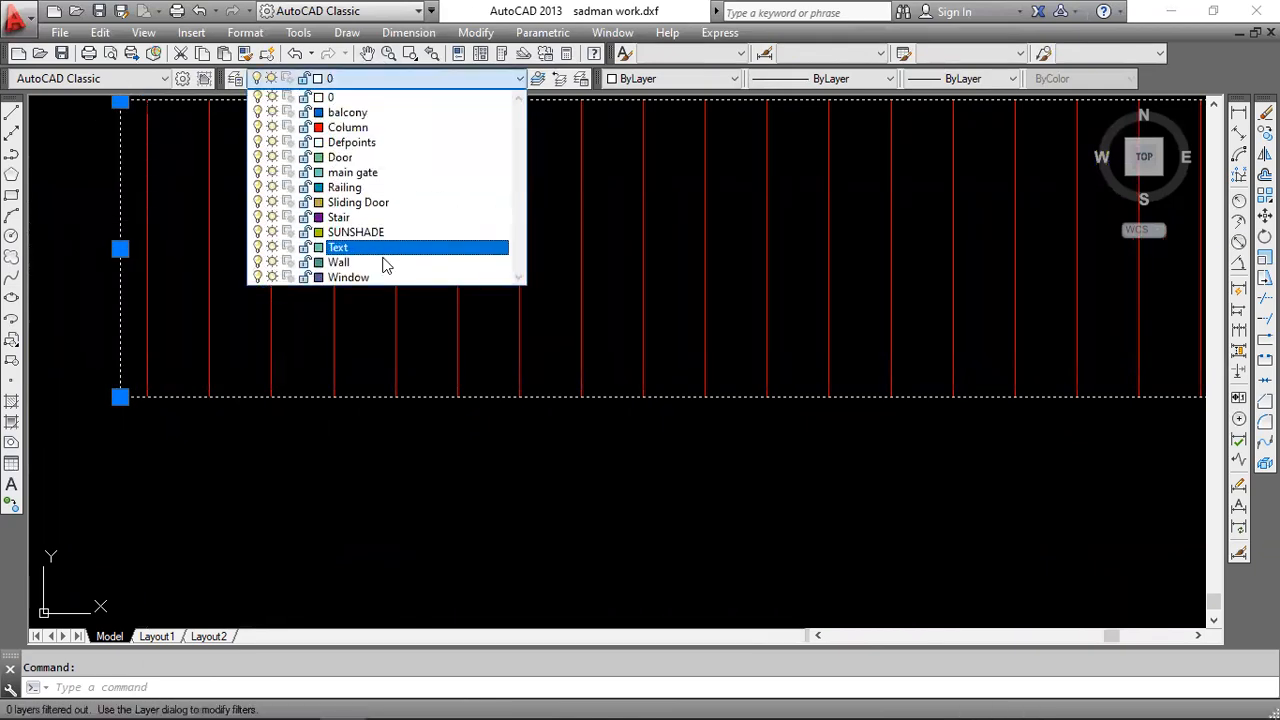
{"action": "left_click", "coordinate": [383, 263]}
{"action": "scroll", "coordinate": [535, 270], "scroll_direction": "down", "scroll_amount": 2}
{"action": "key", "text": "Escape"}
{"action": "scroll", "coordinate": [540, 272], "scroll_direction": "down", "scroll_amount": 4}
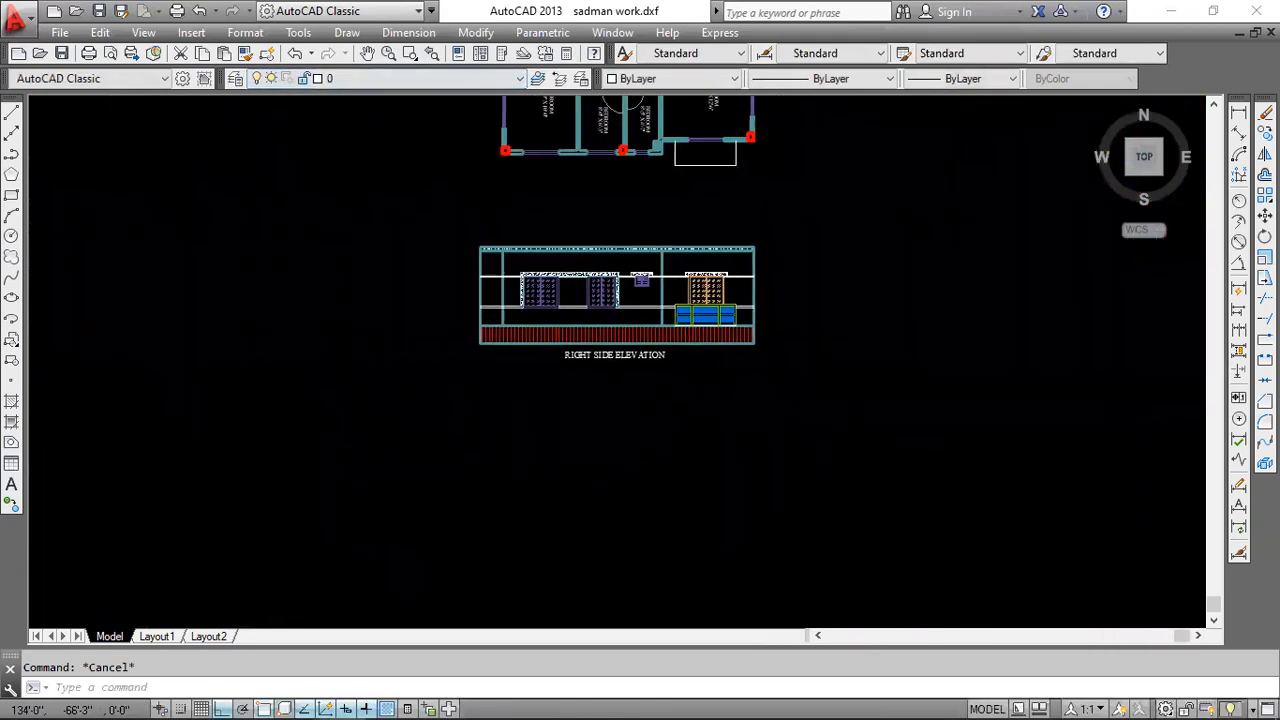
{"action": "scroll", "coordinate": [666, 288], "scroll_direction": "up", "scroll_amount": 2}
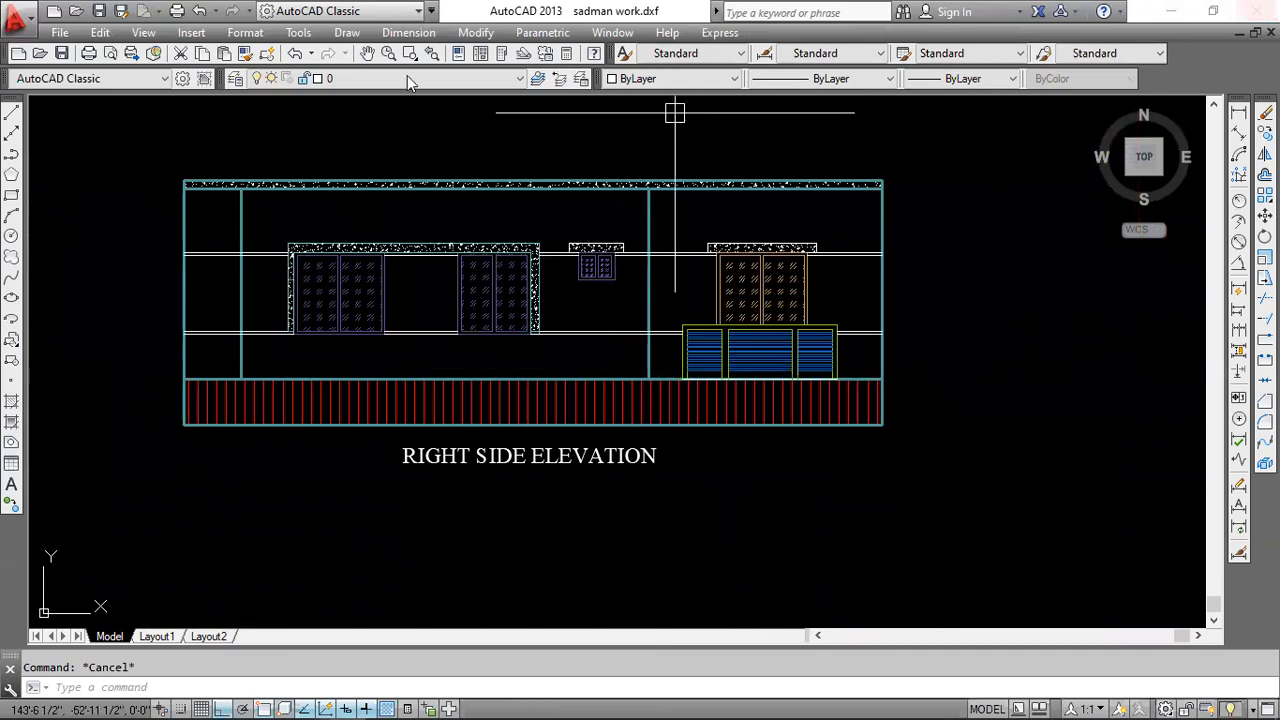